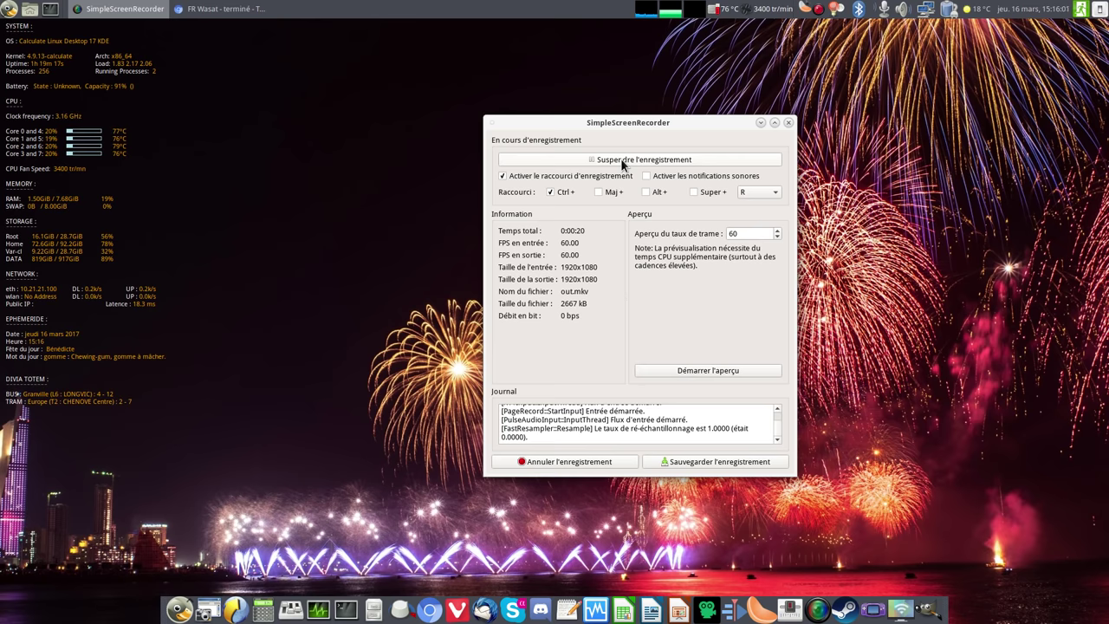
Move the SimpleScreenRecorder window to the right screen edge so the Linuxtricks article shows.
drag(533, 120, 1108, 130)
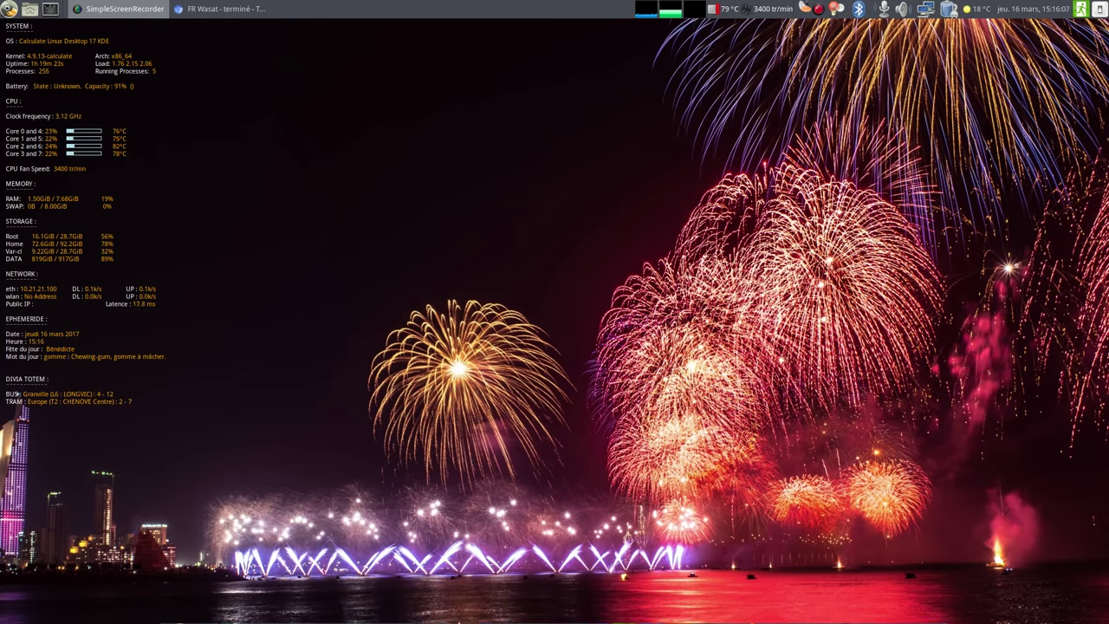
mouse_move(264, 617)
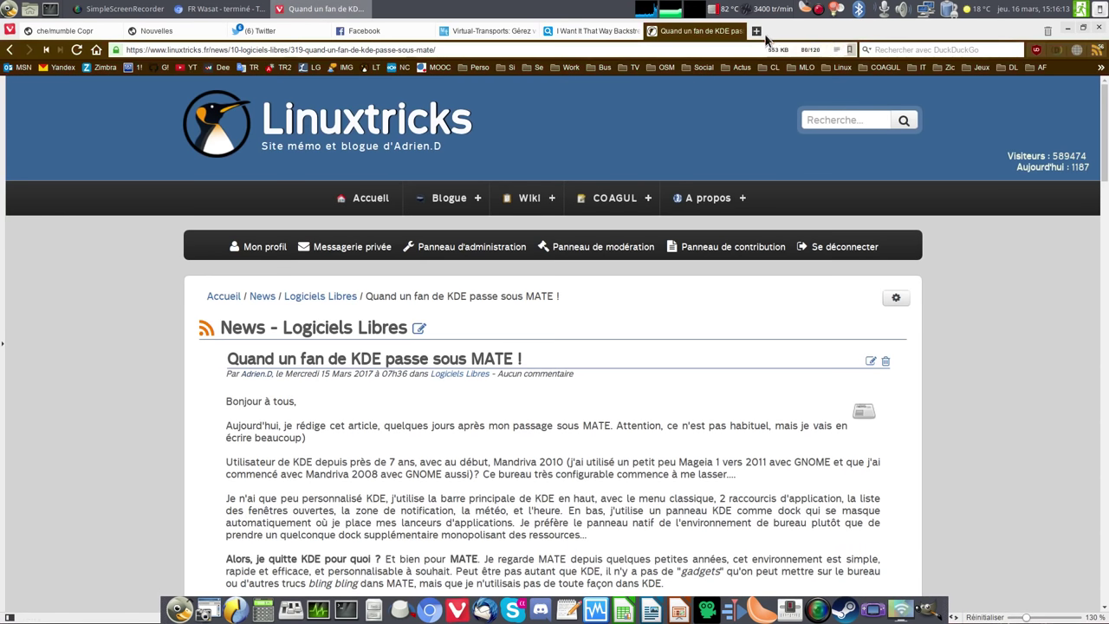
Search DuckDuckGo for 'windows10iso' in a new blank browser tab.
click(757, 32)
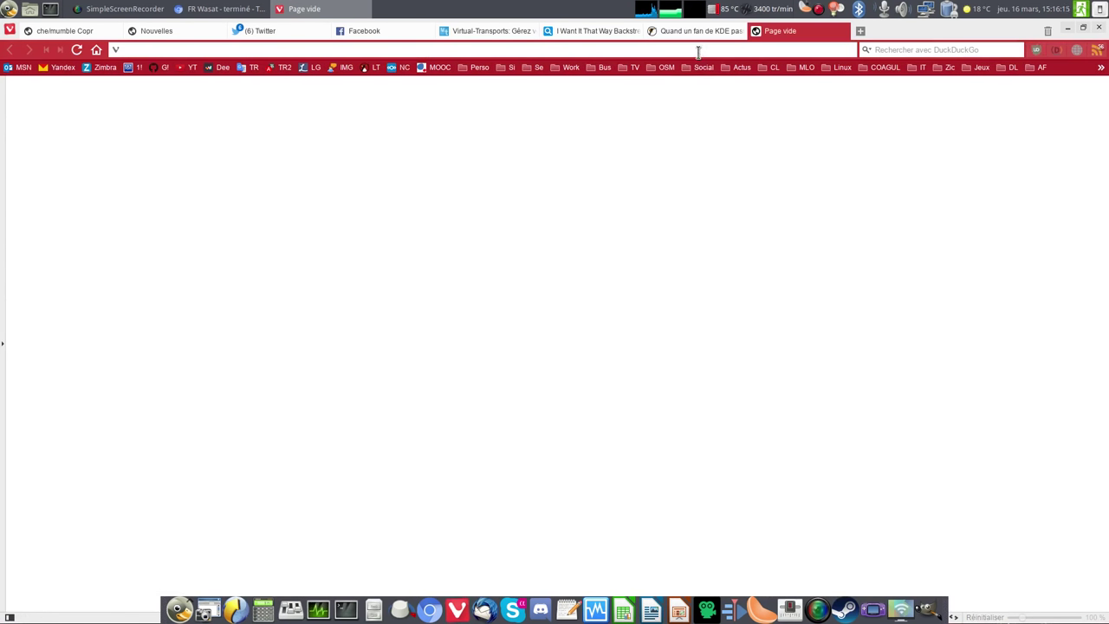
click(884, 49)
text(win)
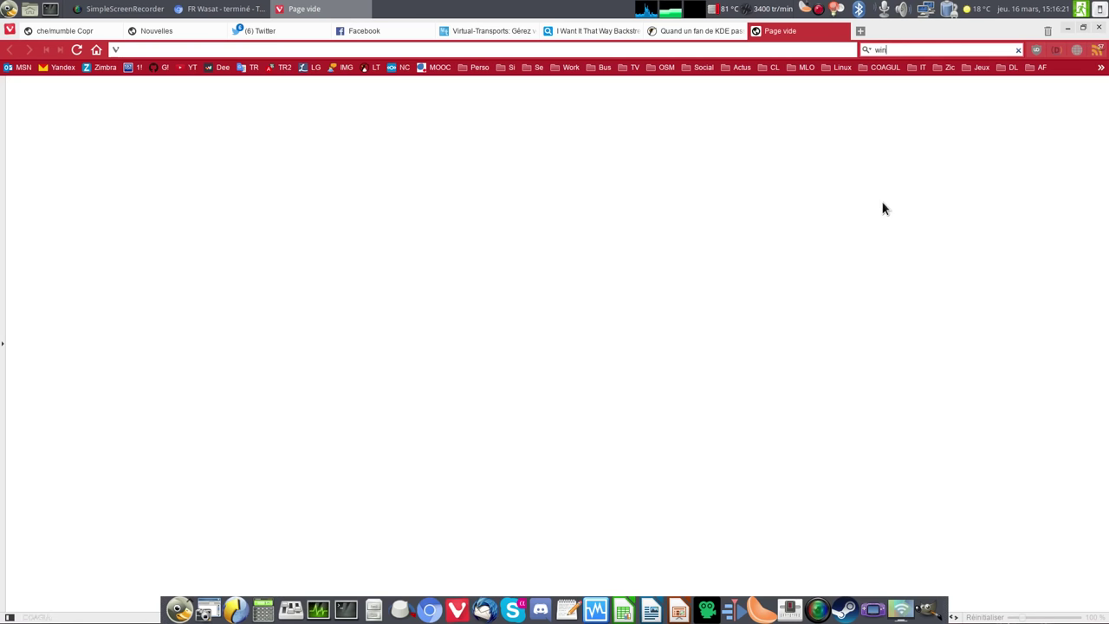
text(dows10iso)
key(Return)
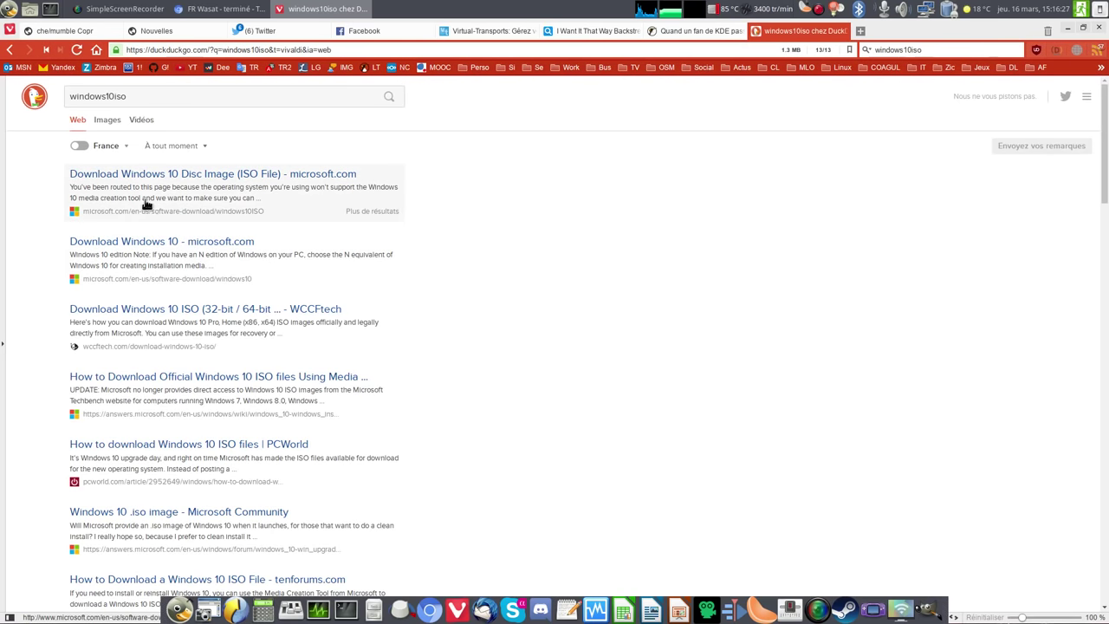
Open Microsoft's Windows 10 download page and confirm Windows 10 as the edition.
click(132, 178)
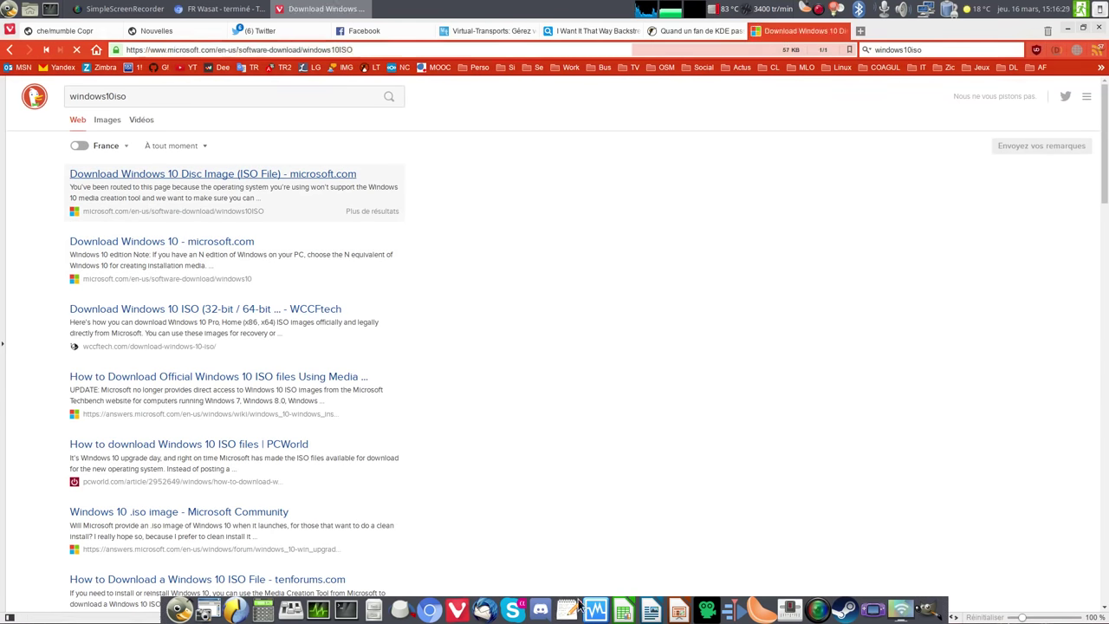
scroll(287, 372, down, 2)
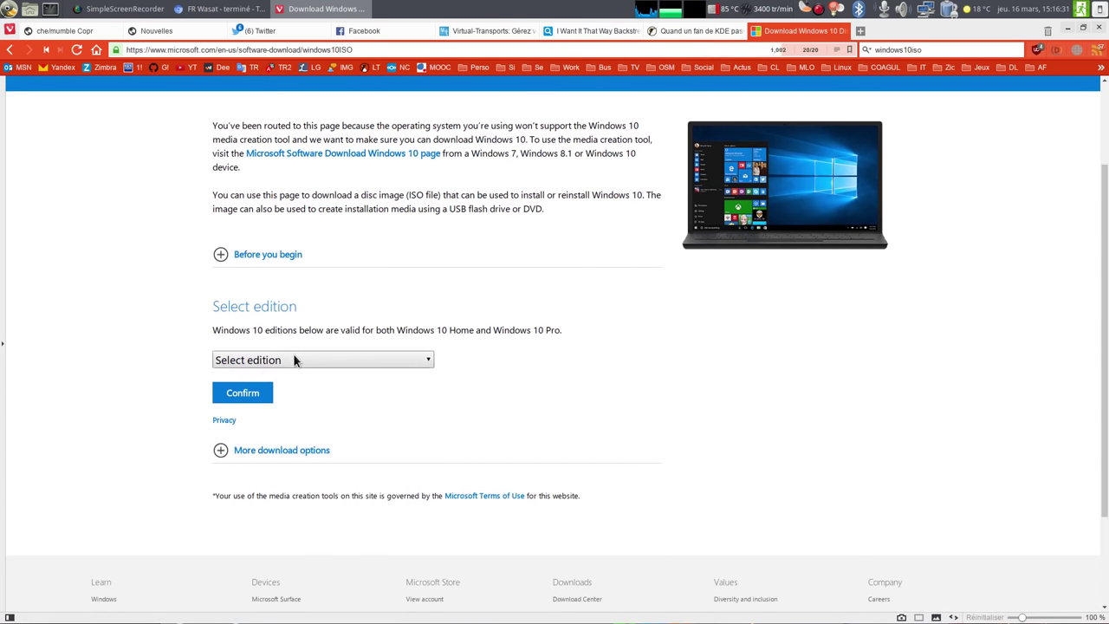
click(293, 359)
click(278, 389)
click(265, 393)
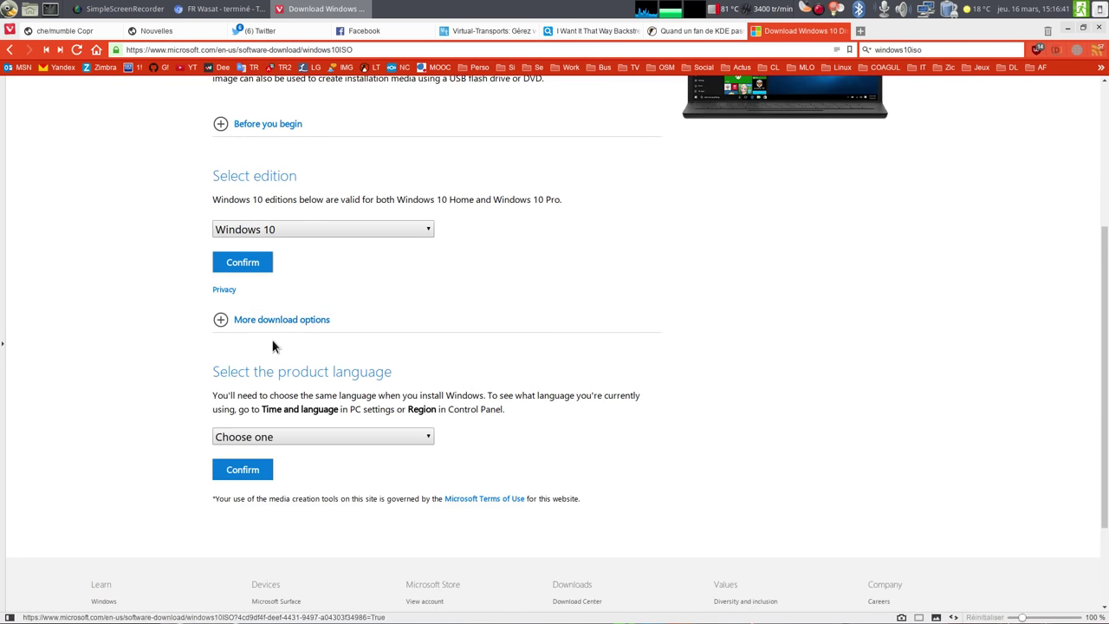
Choose French as the product language and confirm to get the 64-bit and 32-bit links.
scroll(272, 346, down, 2)
click(308, 346)
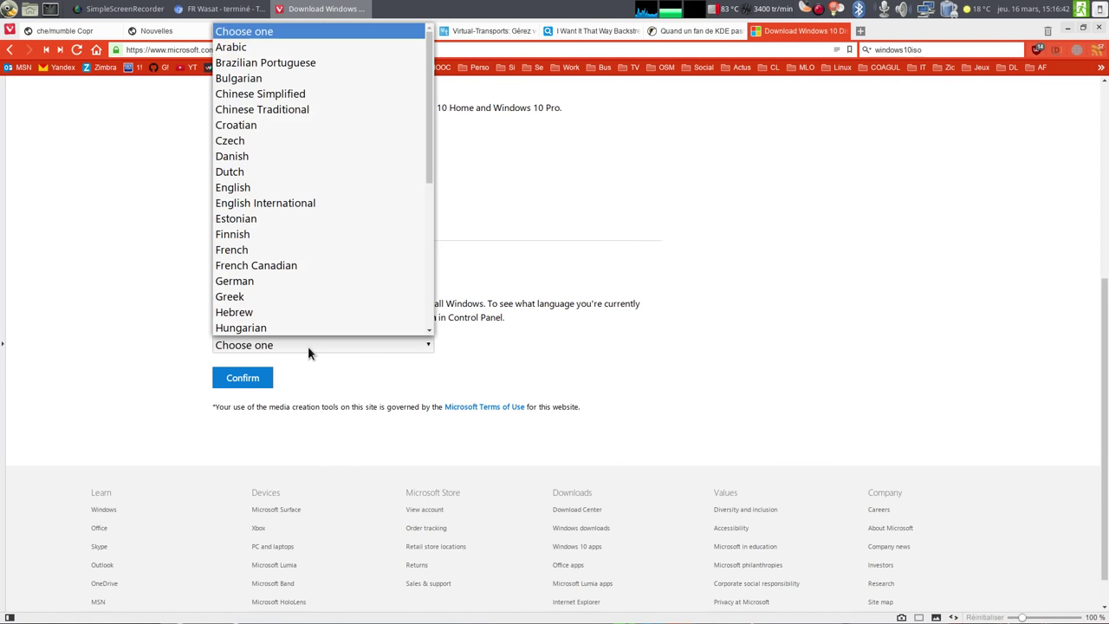
click(234, 250)
click(230, 385)
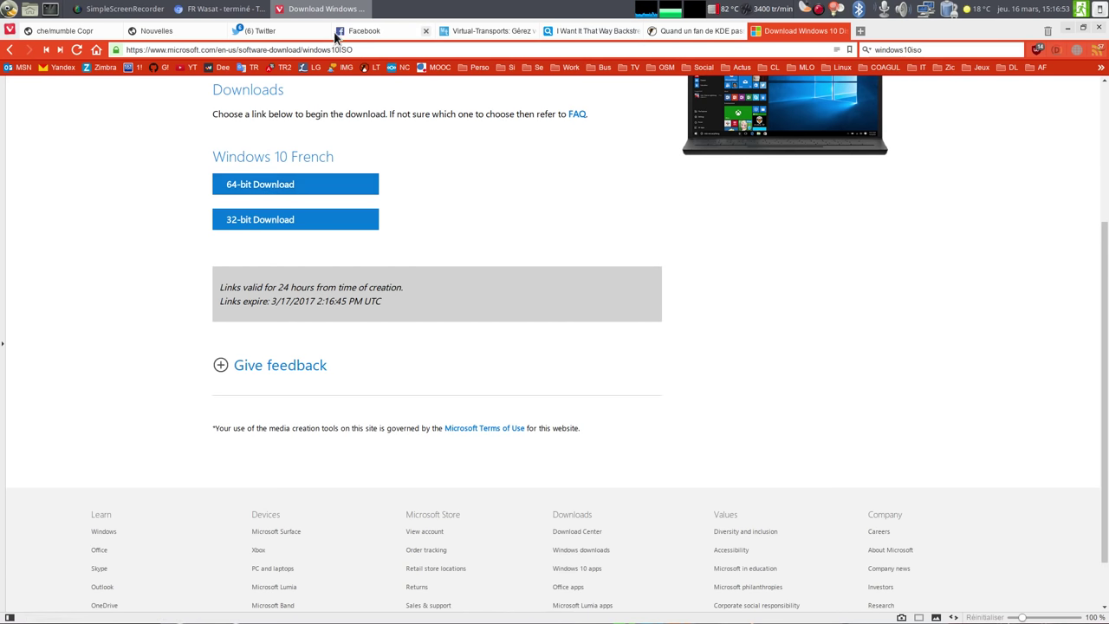
Scroll back to the top of the download page and minimize the browser.
scroll(1011, 303, up, 3)
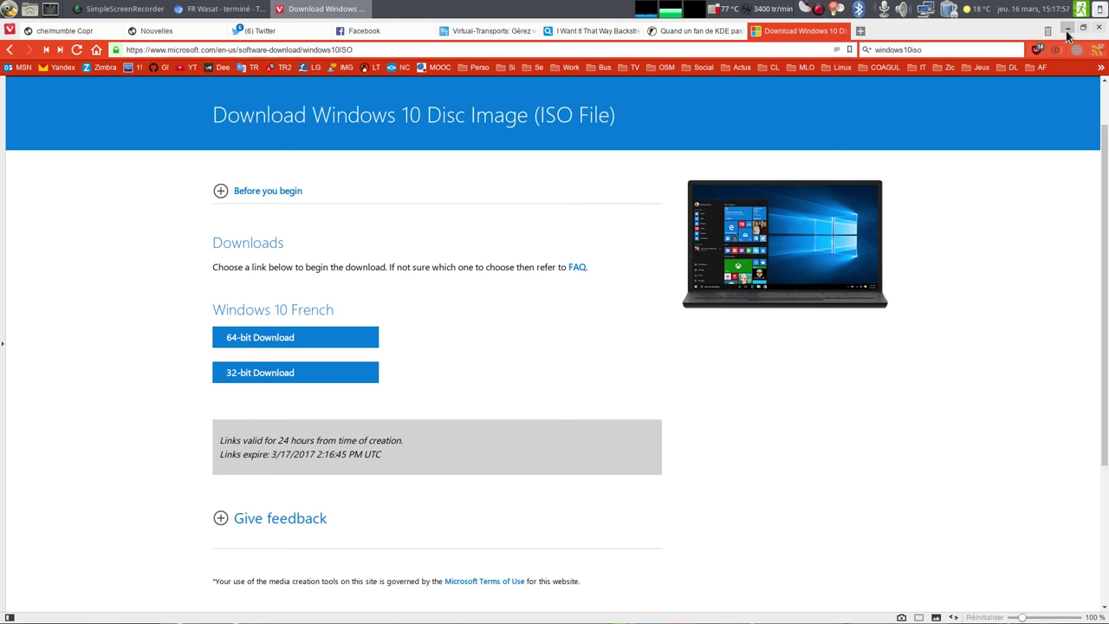
click(1068, 30)
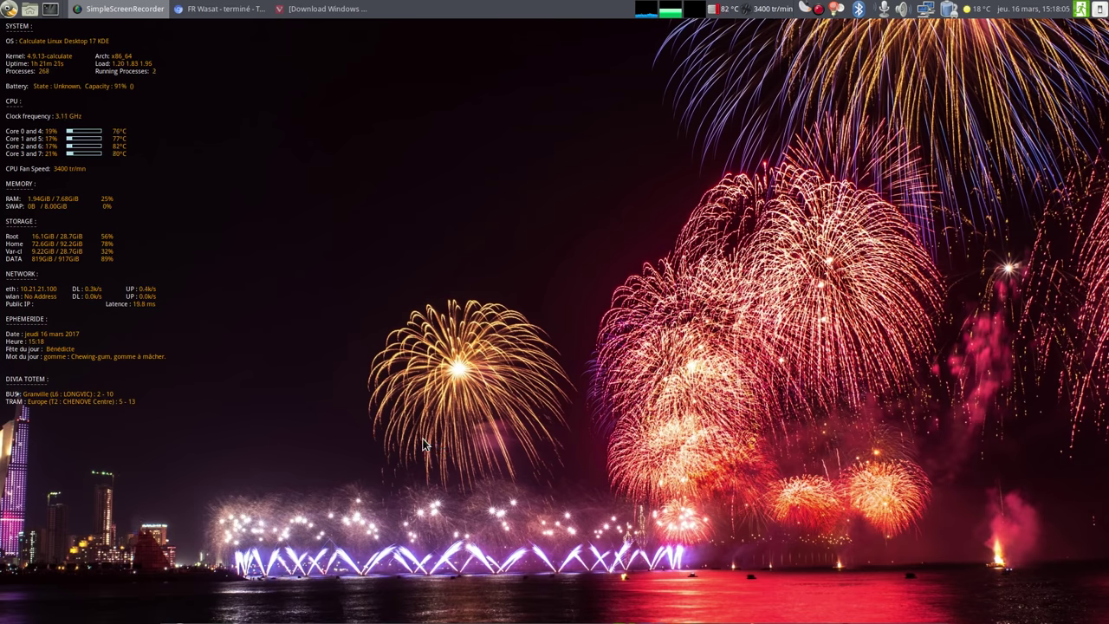
Bring up the taskbar context menu for the minimized Windows download browser window.
mouse_move(518, 617)
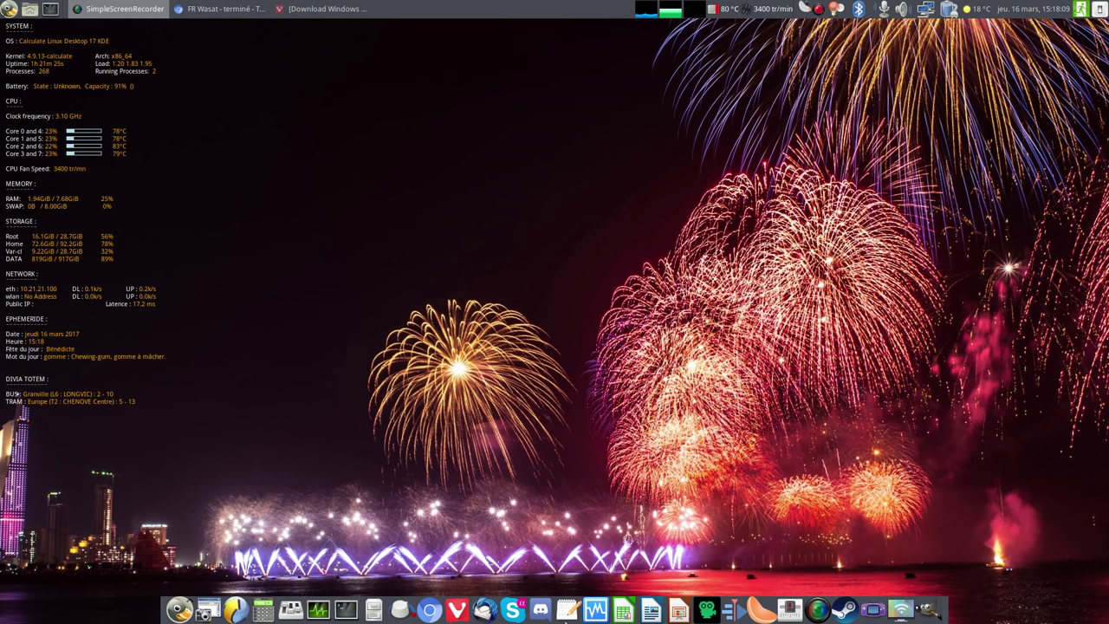
right_click(347, 8)
Close the Windows download browser window with Fermer from the taskbar menu.
click(334, 112)
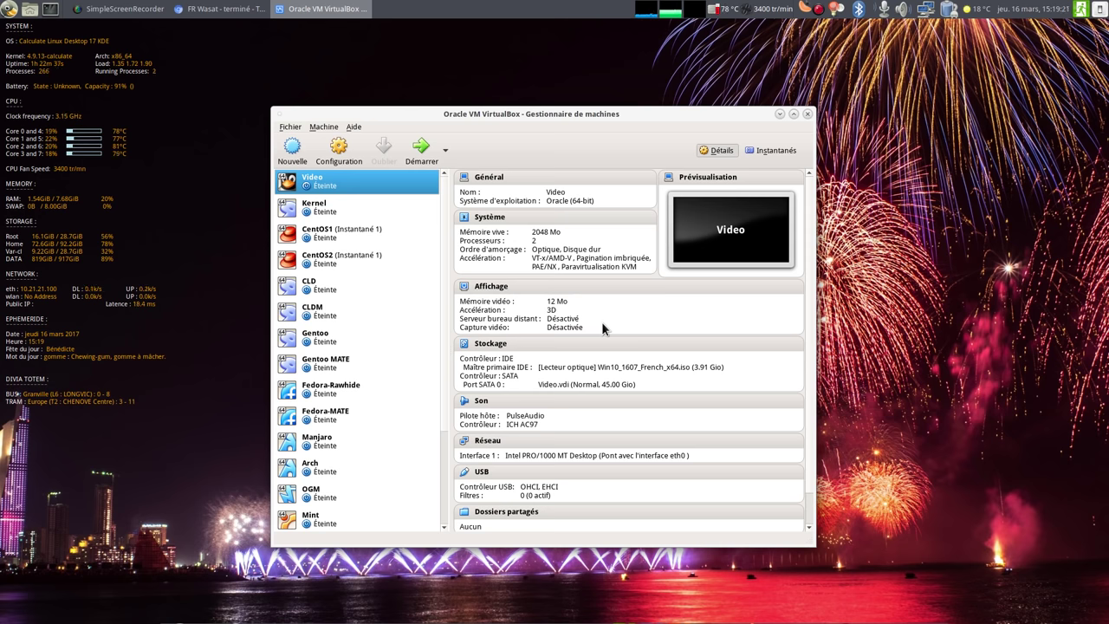
Start the Video VM, boot it from the Windows 10 DVD image and go full-screen.
click(415, 161)
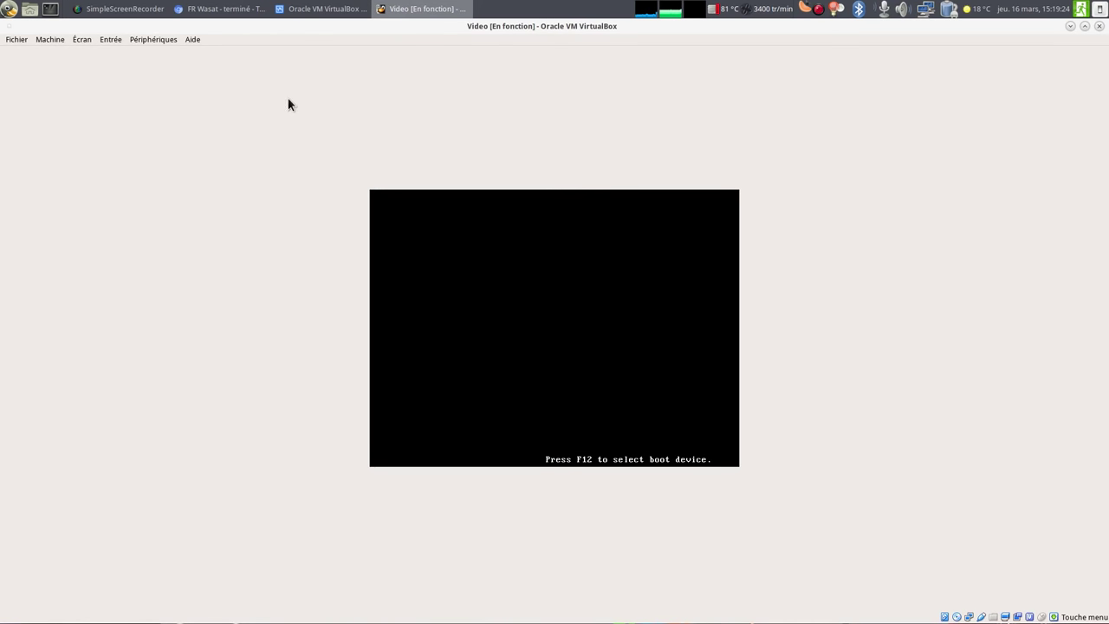
click(153, 39)
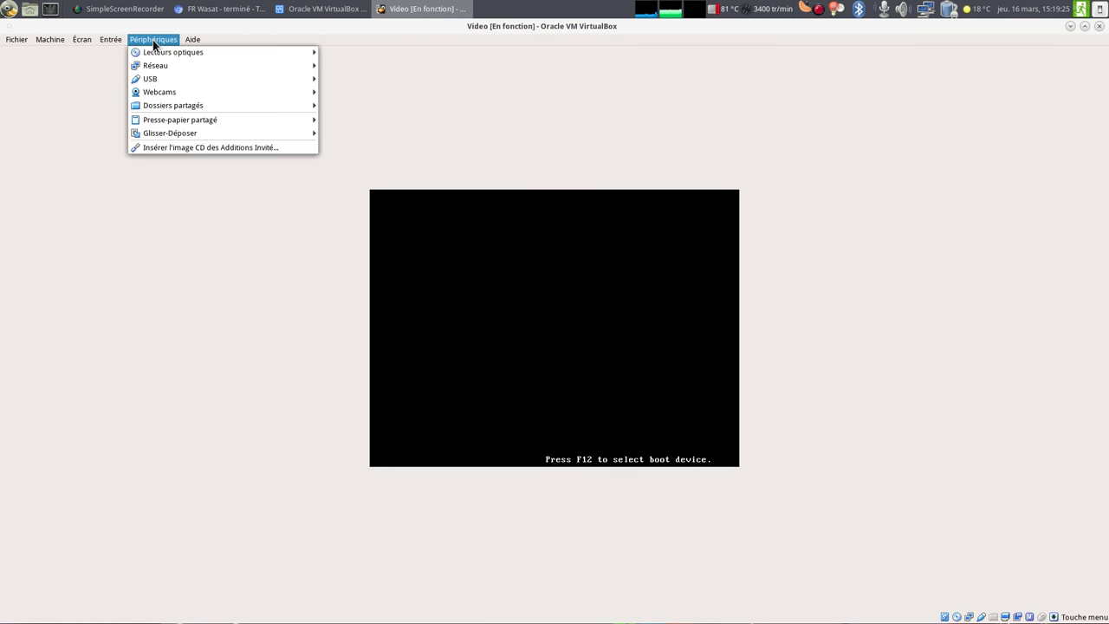
click(174, 39)
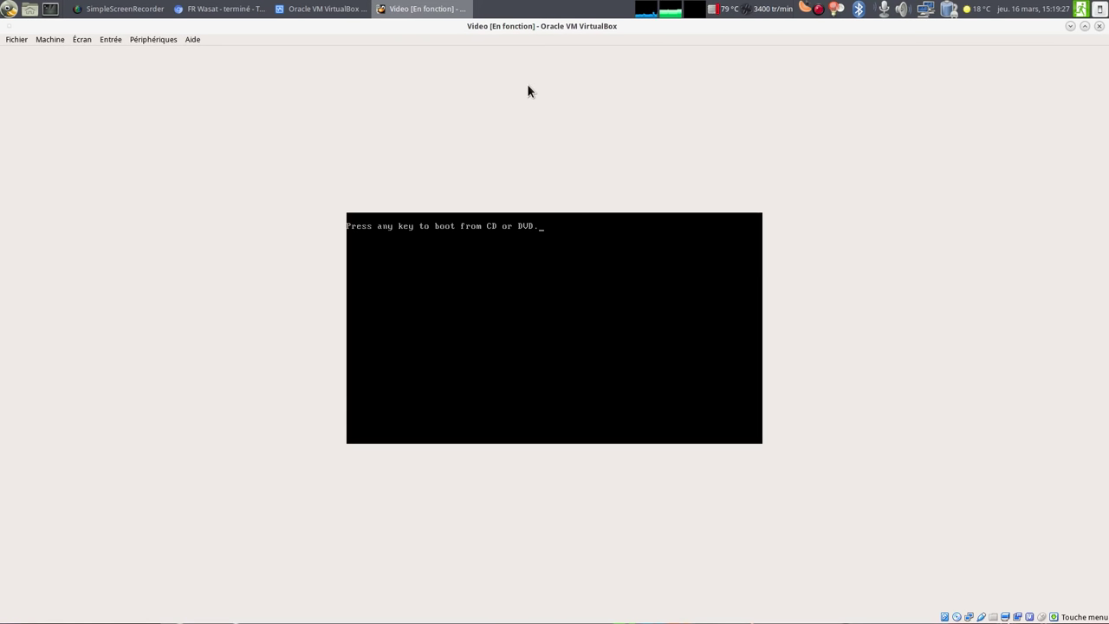
key(Return)
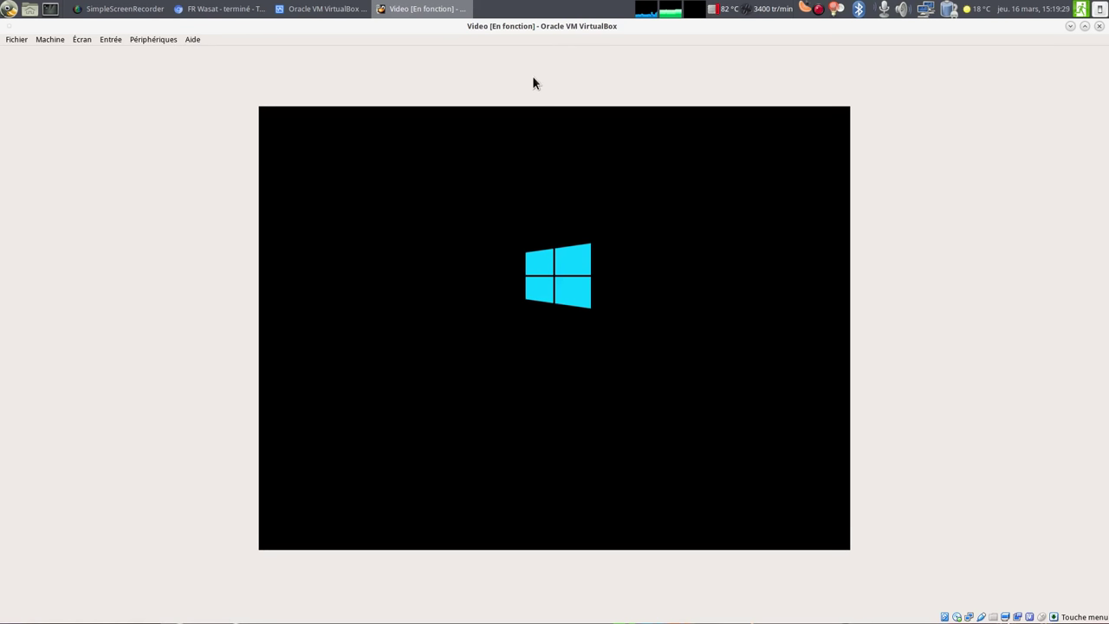
key(ctrl+f)
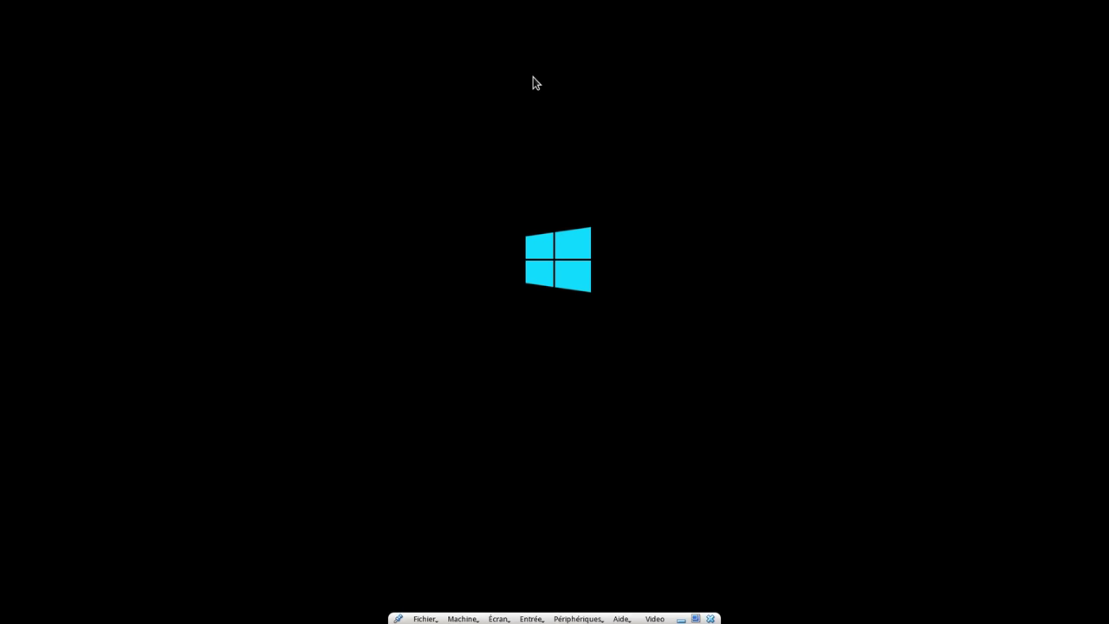
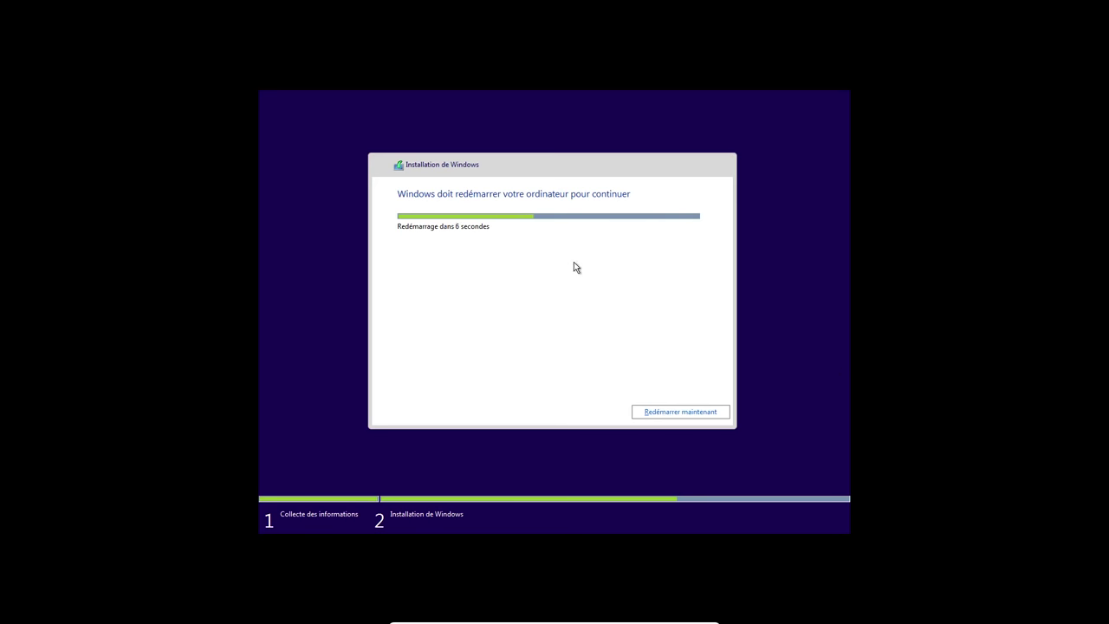
Restart the VM now, then pick a disc option under Périphériques > Lecteurs optiques.
click(650, 411)
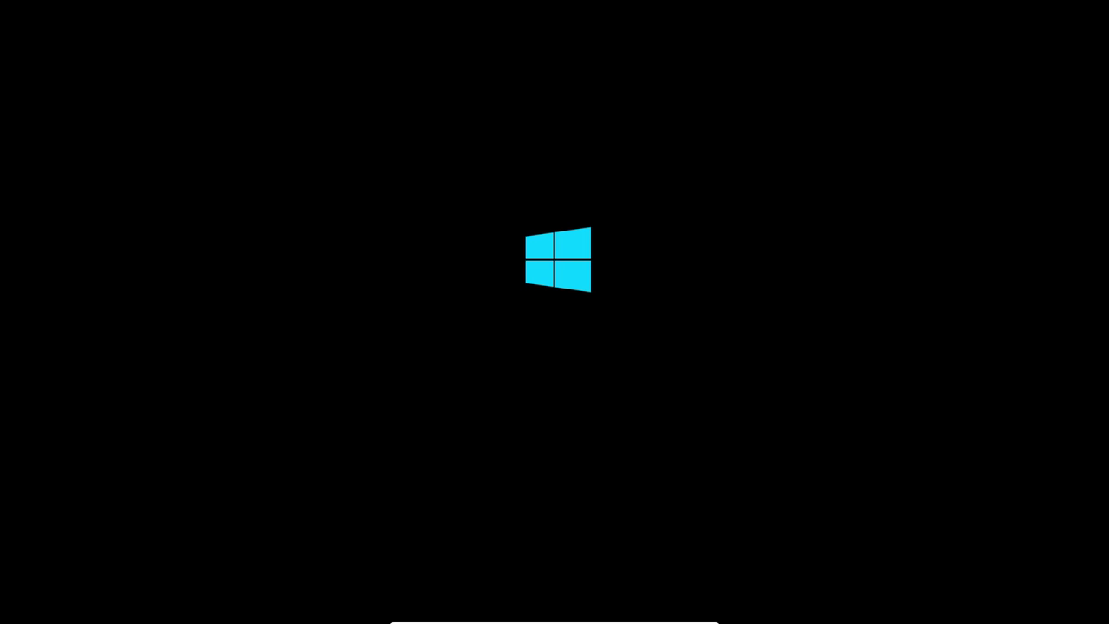
key(Control_R+f)
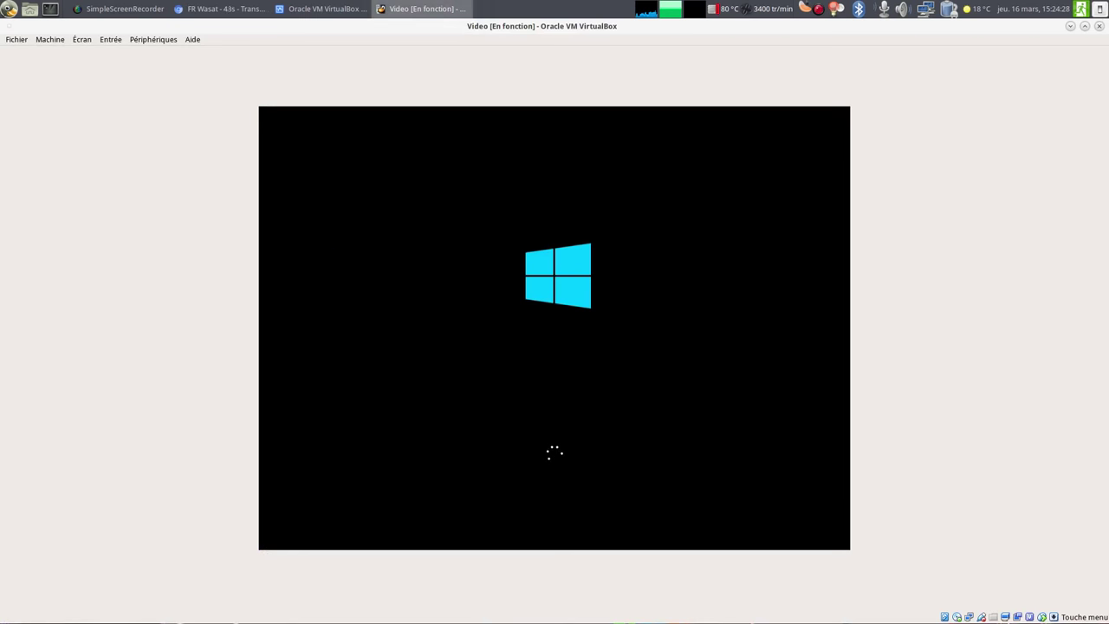
click(178, 40)
mouse_move(216, 48)
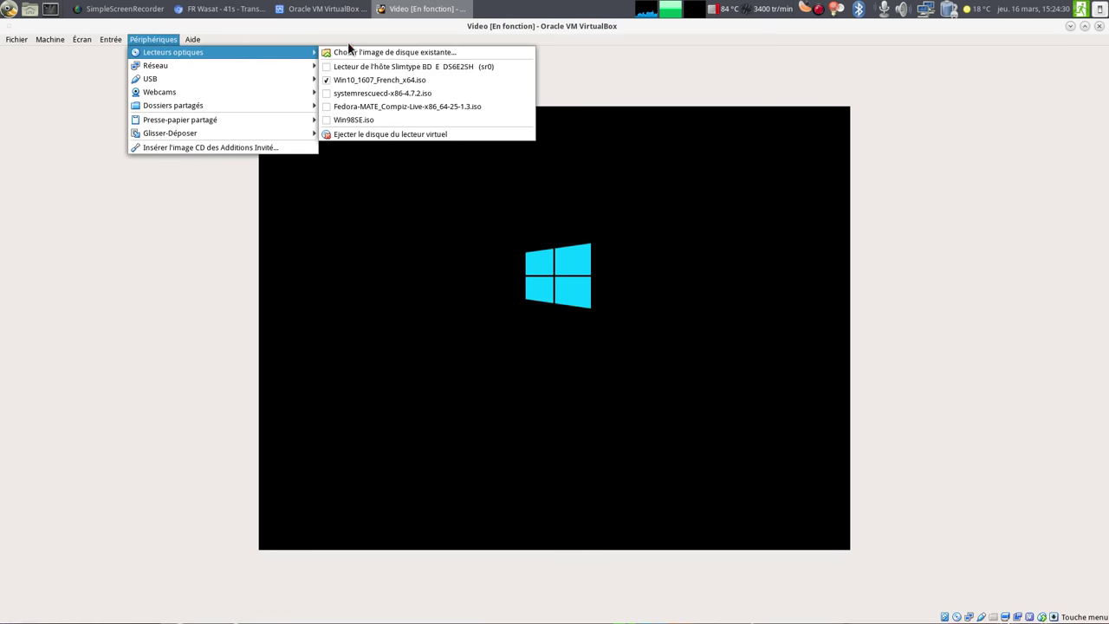
click(383, 78)
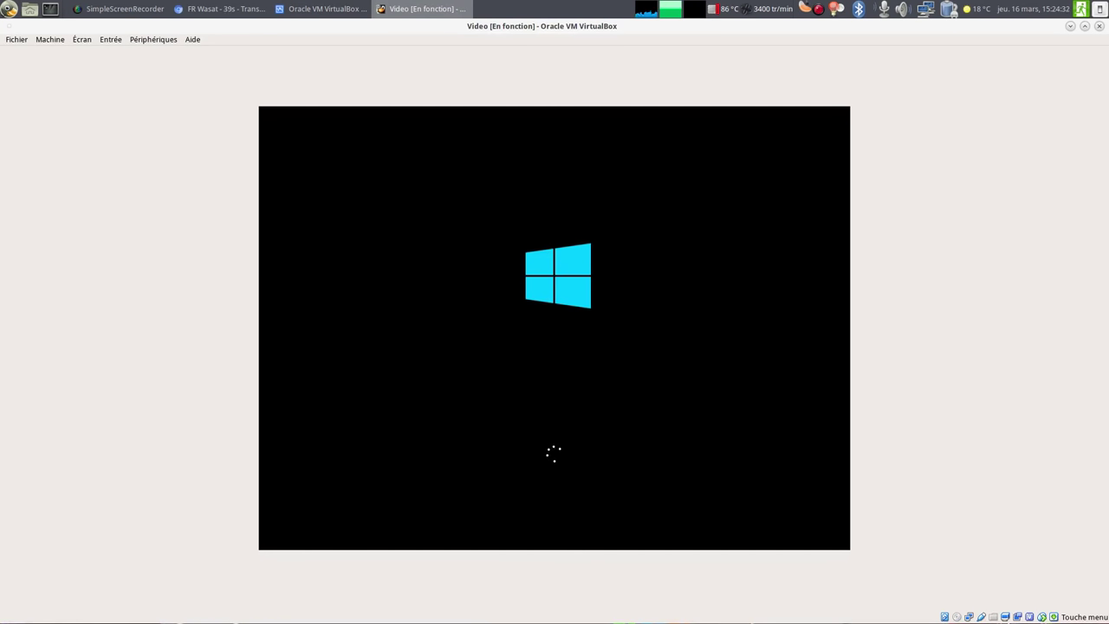
key(Control_R+f)
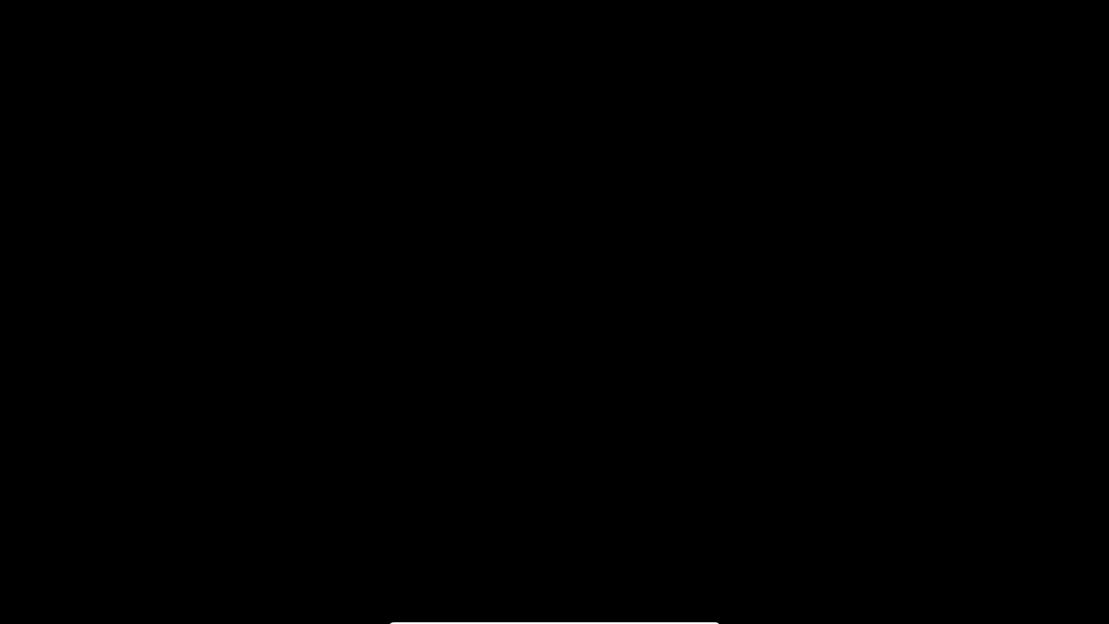
Insert the Guest Additions CD image into the VM and return to full screen.
key(Control_R+f)
click(110, 40)
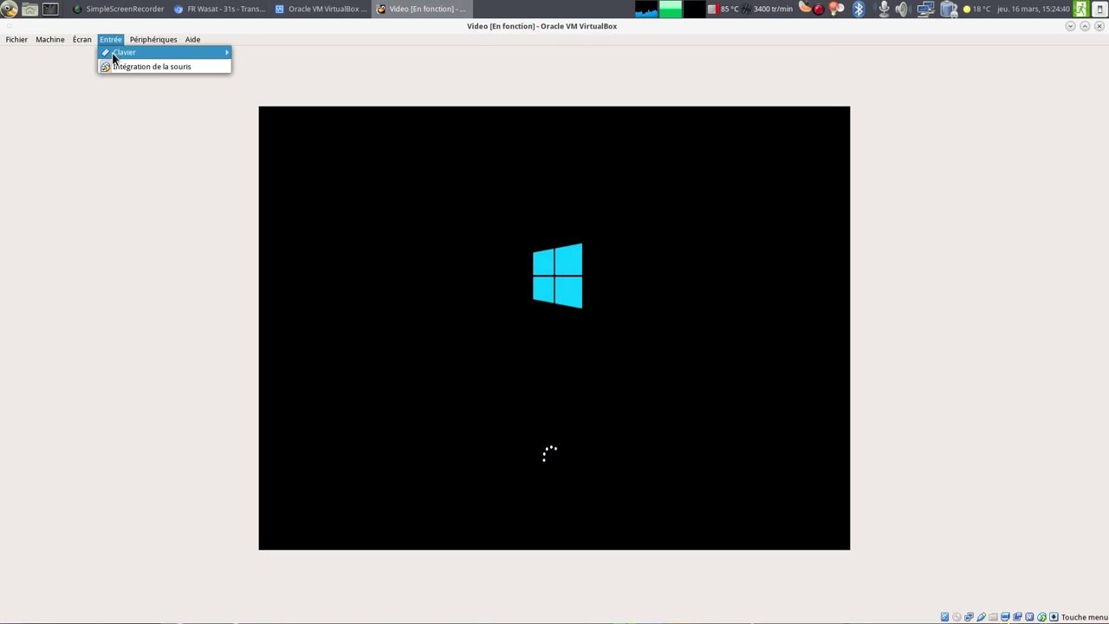
mouse_move(152, 40)
click(147, 145)
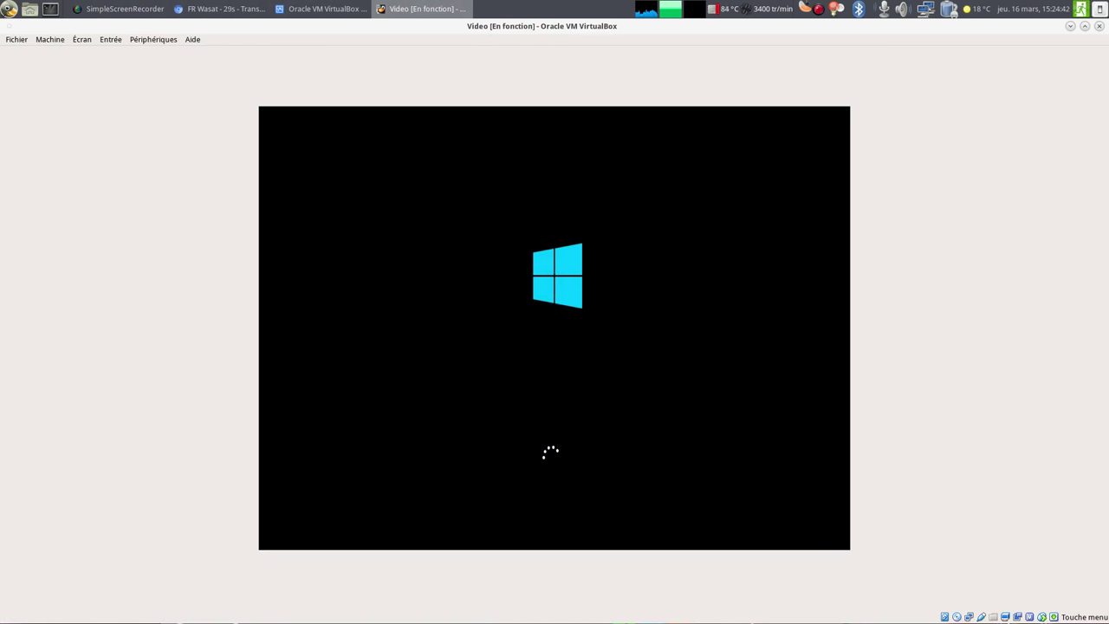
key(Control_R+f)
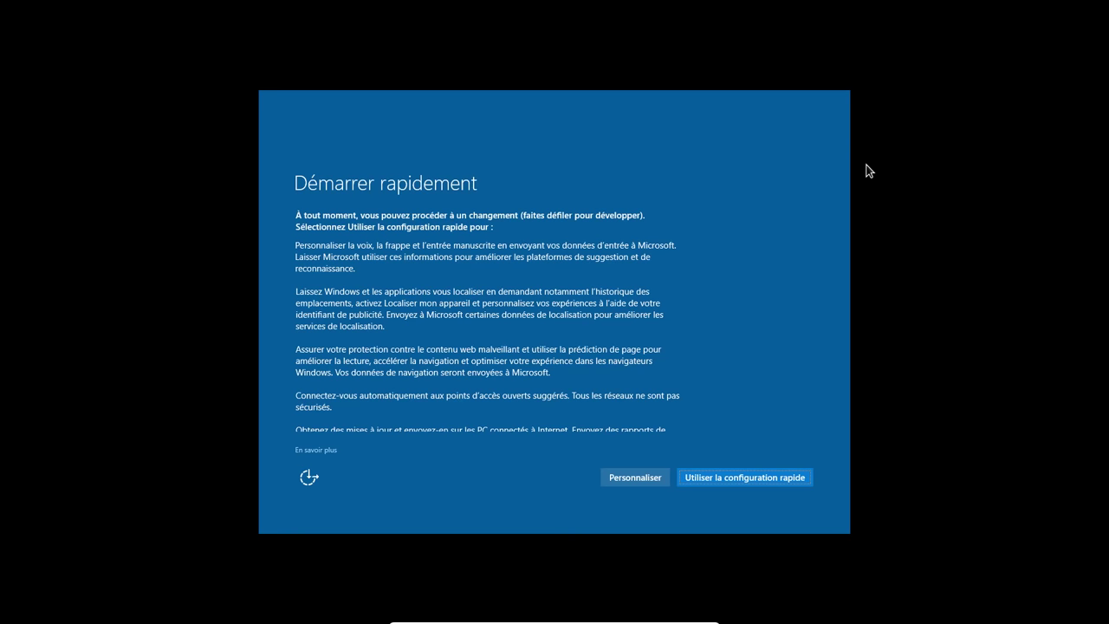
Read through the Démarrer rapidement privacy text, then choose Personnaliser for custom settings.
scroll(566, 305, down, 2)
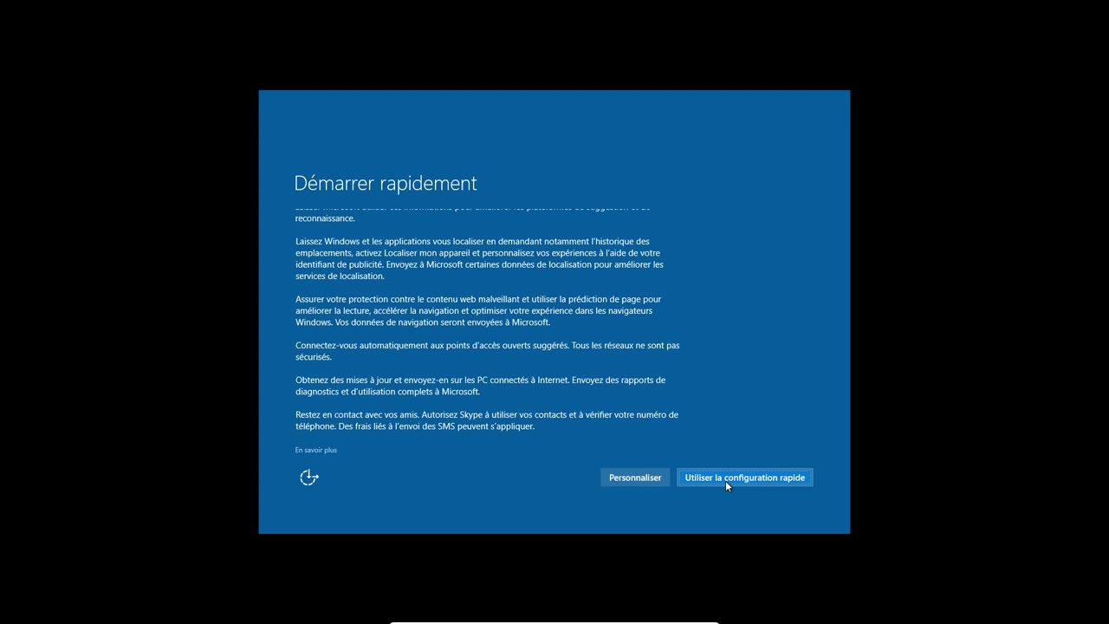
scroll(433, 304, up, 2)
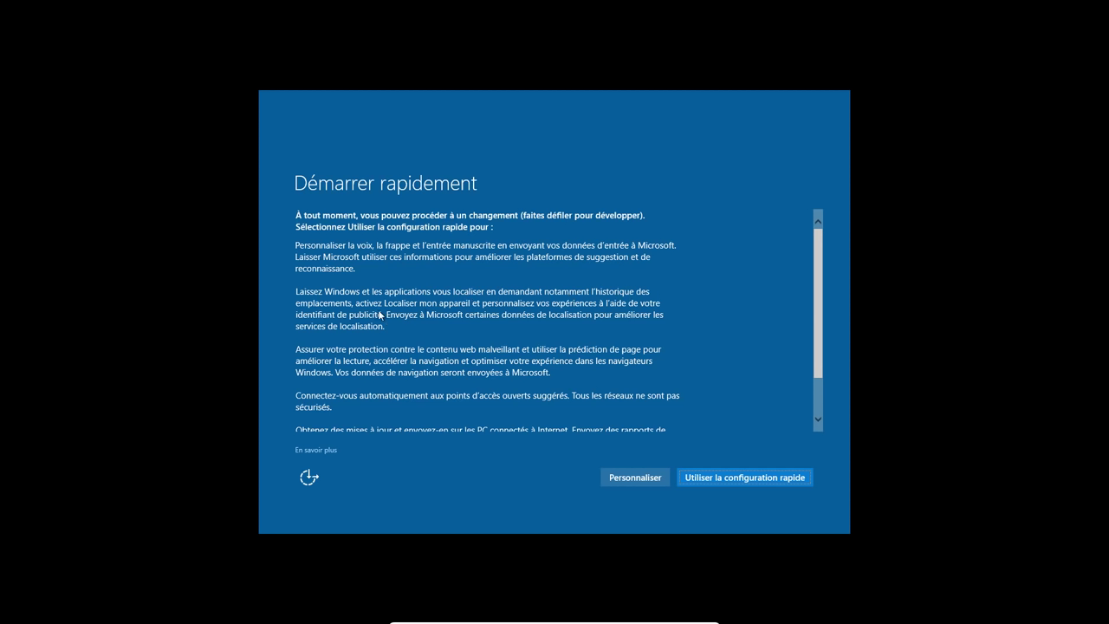
scroll(421, 309, down, 1)
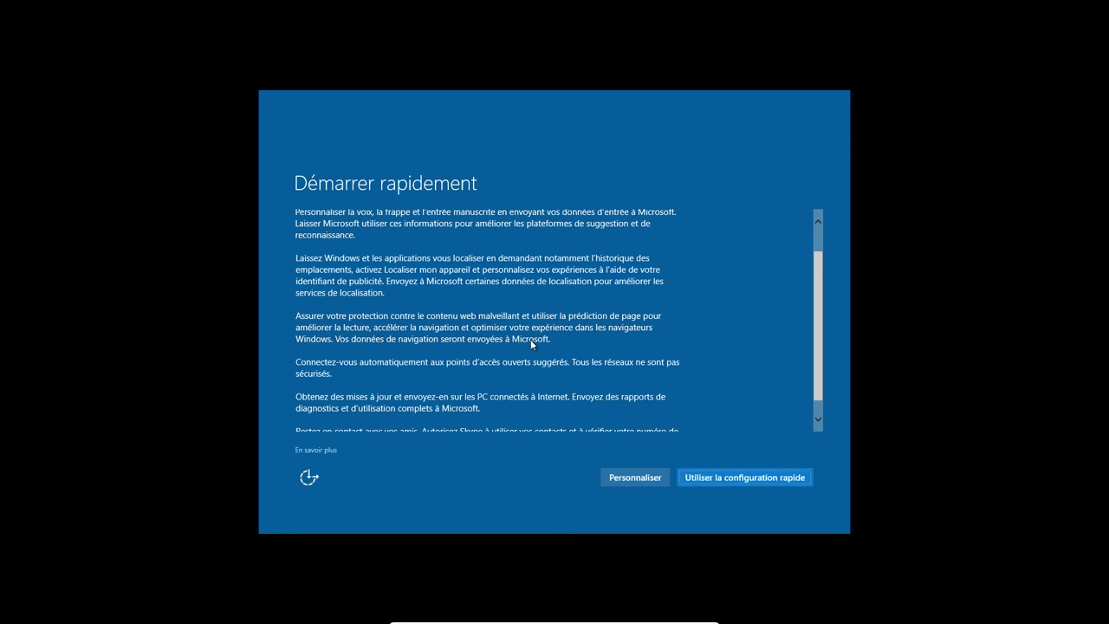
scroll(535, 344, down, 1)
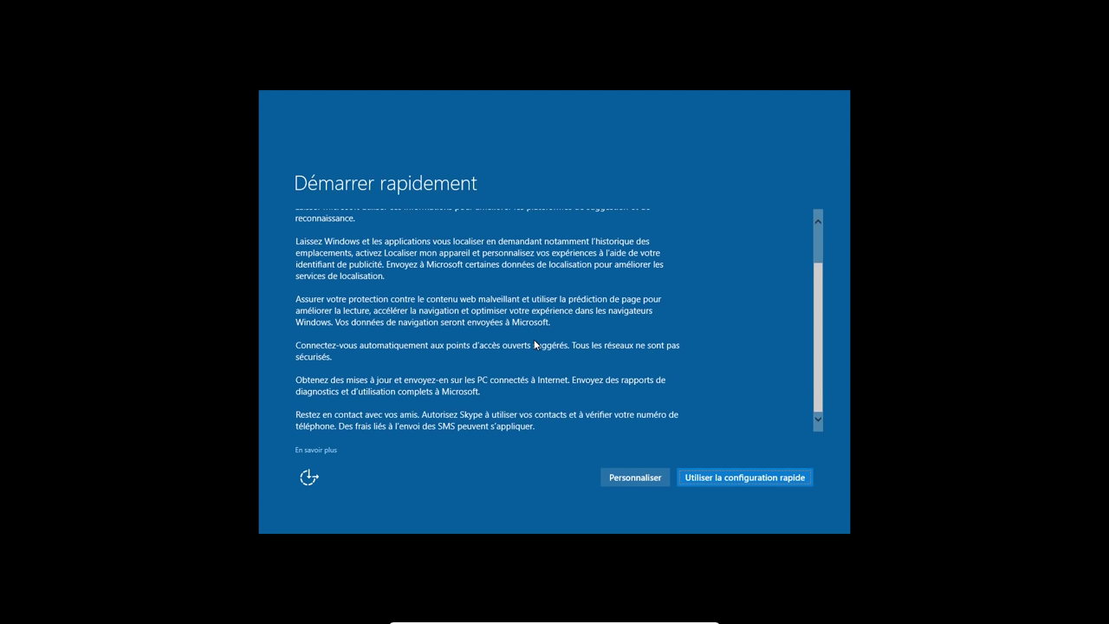
click(634, 475)
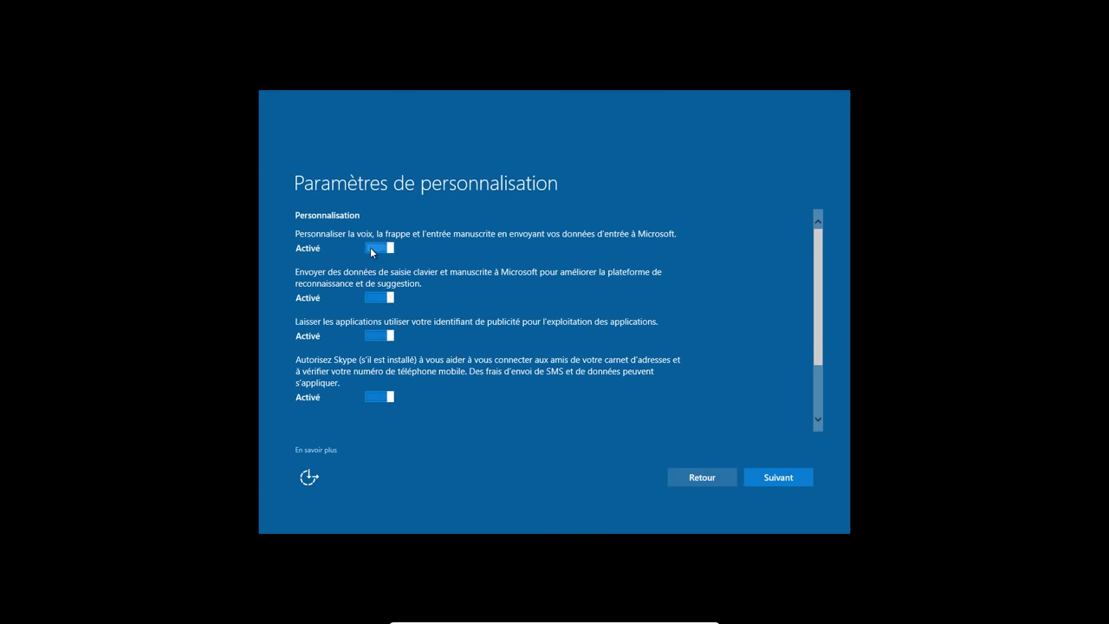
Set speech/inking personalisation, typing data, advertising ID, Skype and Localisation to Désactivé, then continue.
click(371, 249)
click(380, 297)
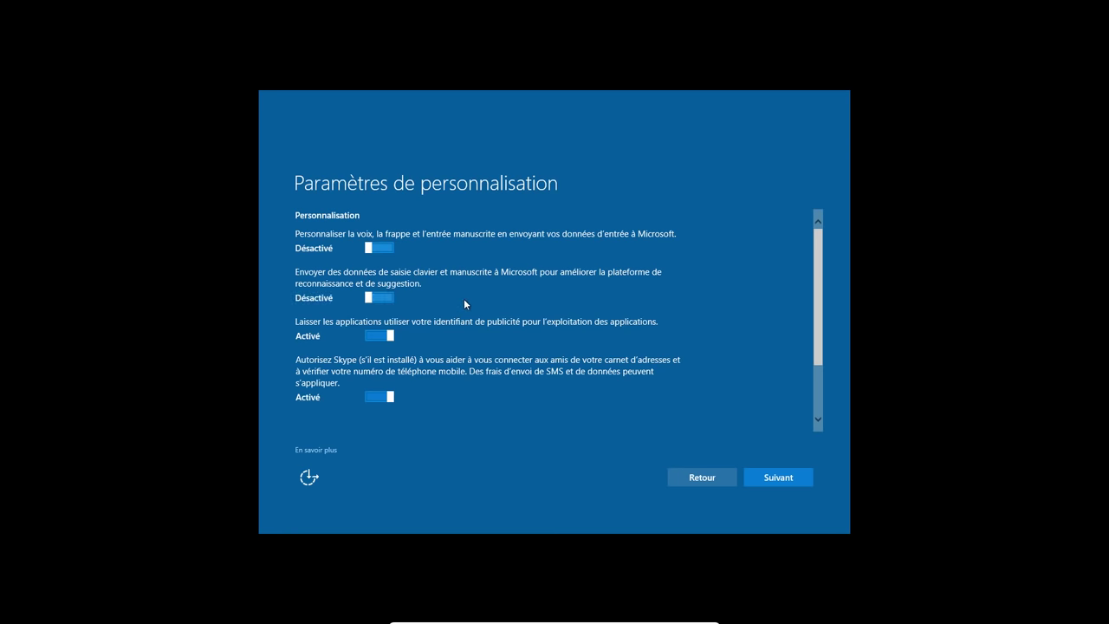
scroll(433, 300, down, 1)
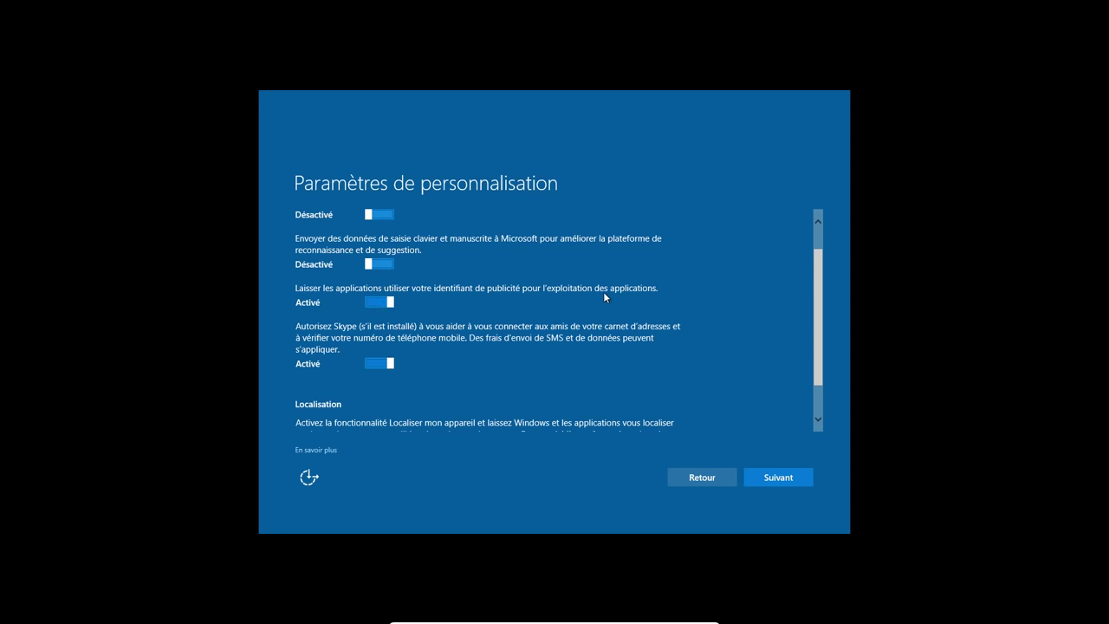
click(373, 300)
scroll(322, 305, down, 1)
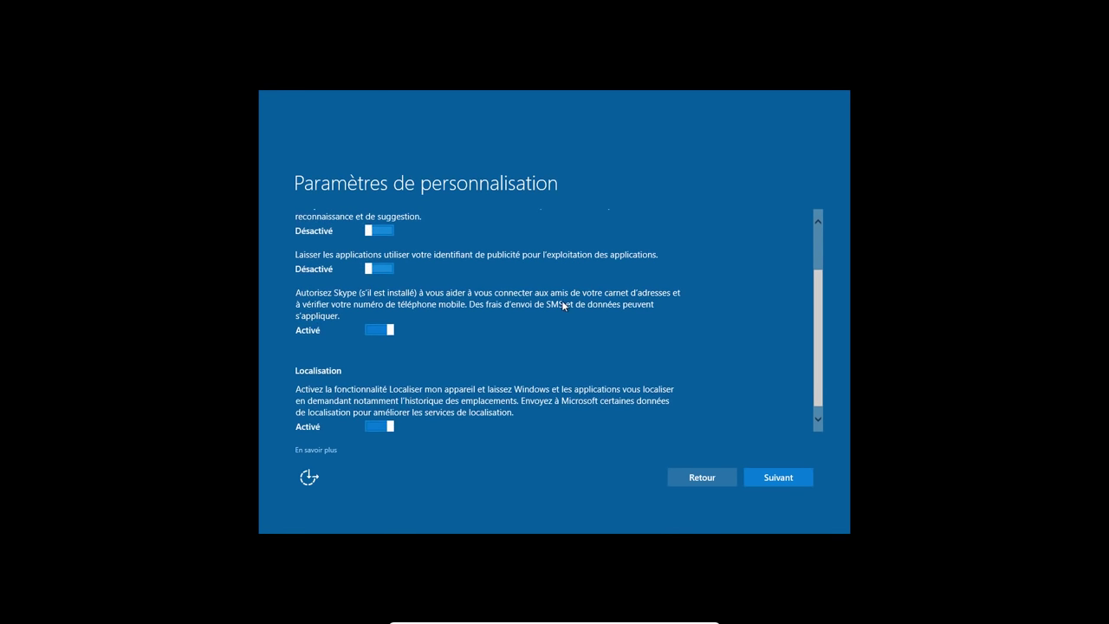
click(380, 331)
scroll(441, 321, down, 1)
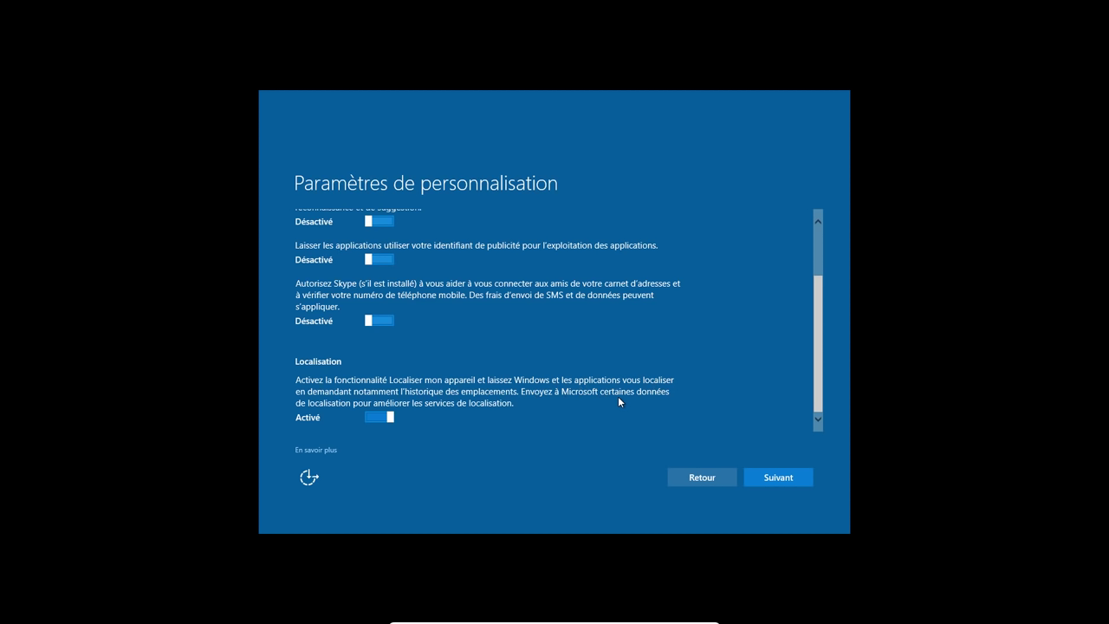
click(381, 416)
click(776, 477)
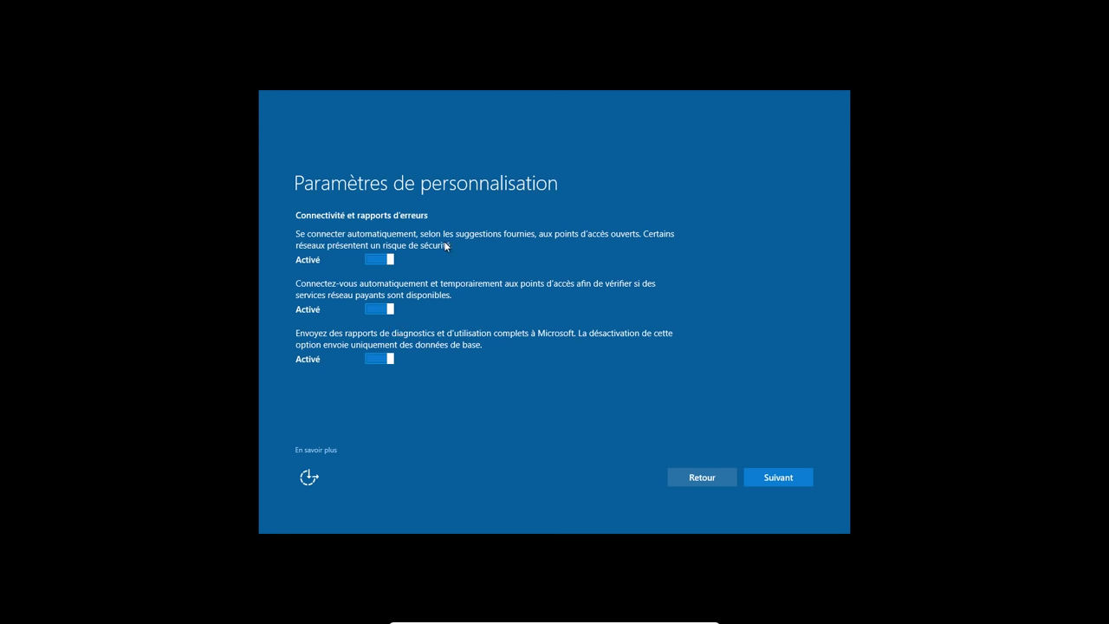
Switch open-hotspot auto-connect, paid-service hotspots and full diagnostic reporting to Désactivé.
click(381, 259)
click(376, 310)
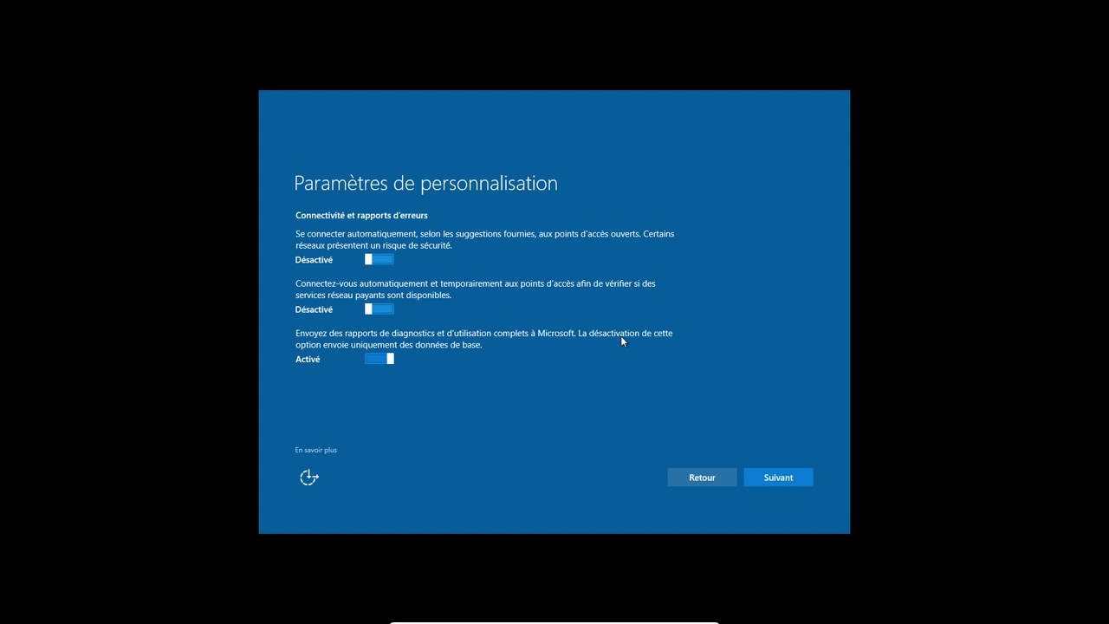
click(379, 360)
Set SmartScreen, page prediction and update sharing to Désactivé, then continue to Veuillez patienter.
click(778, 477)
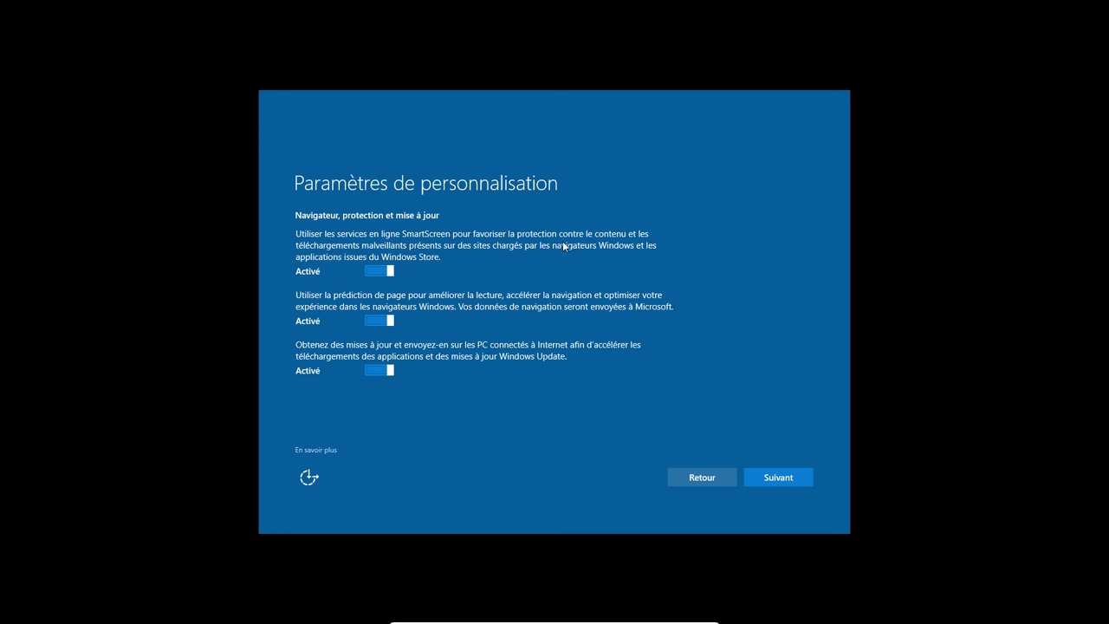
click(390, 271)
click(388, 324)
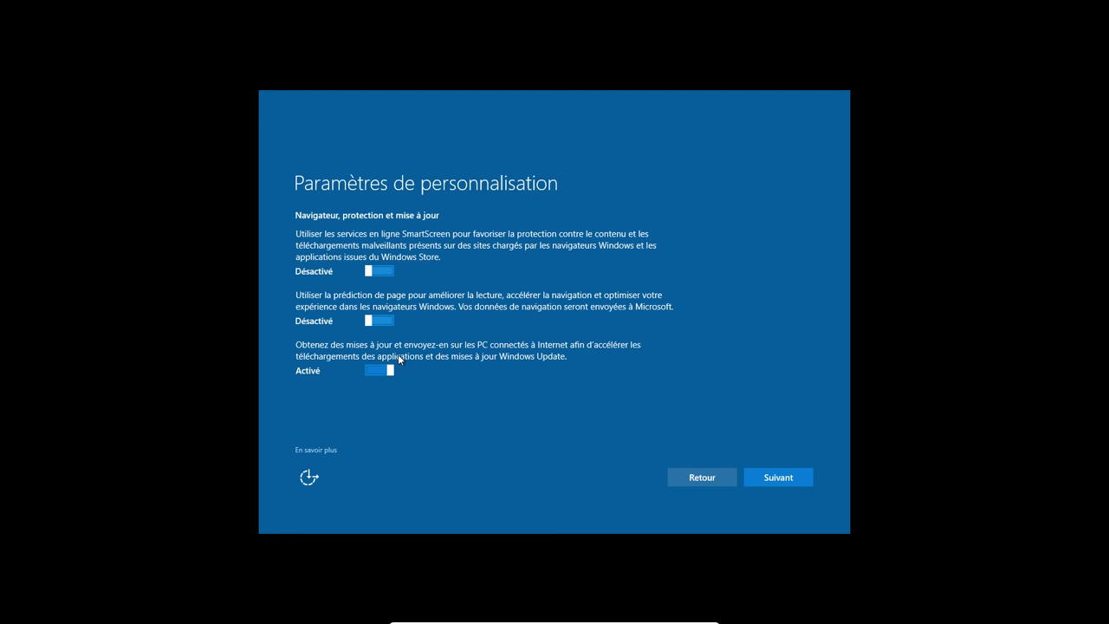
click(369, 369)
click(780, 478)
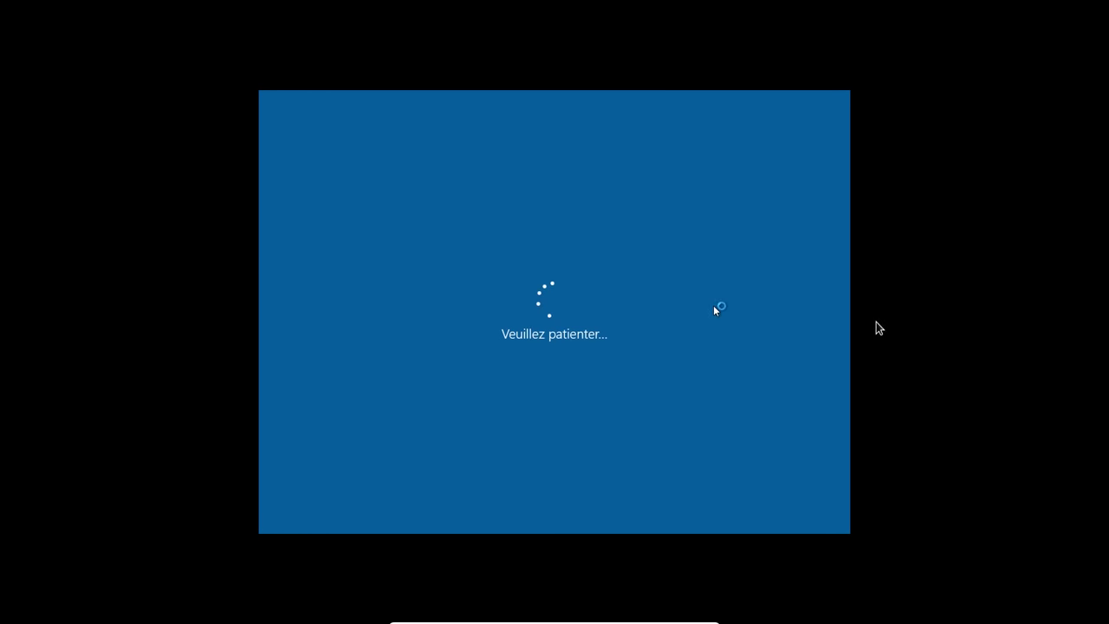
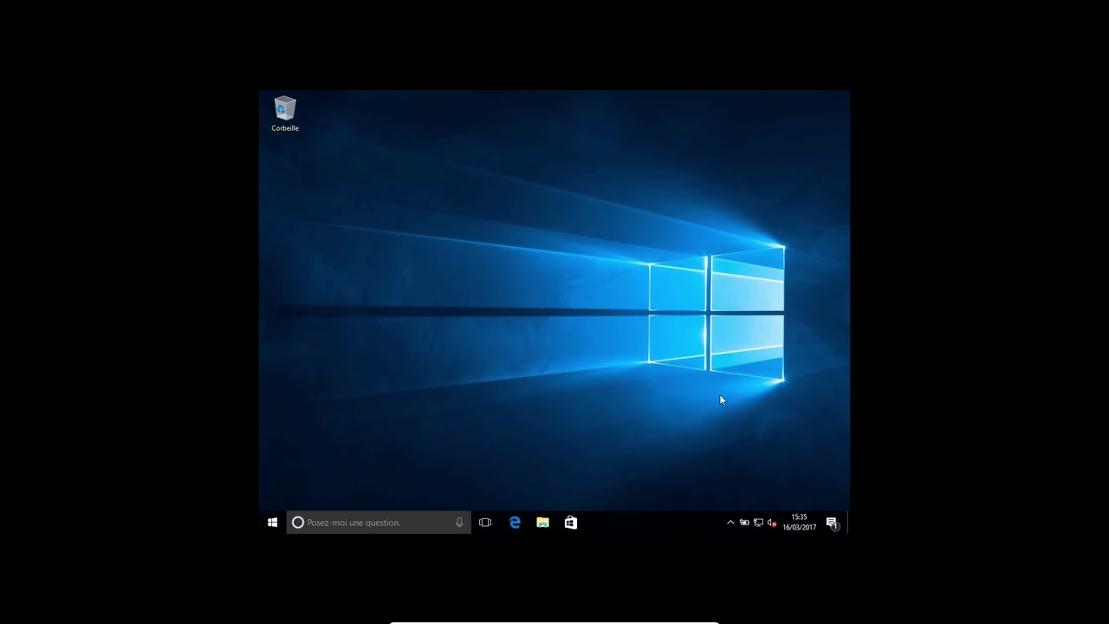
Open Settings maximized and go to Comptes > Famille et autres utilisateurs.
click(272, 522)
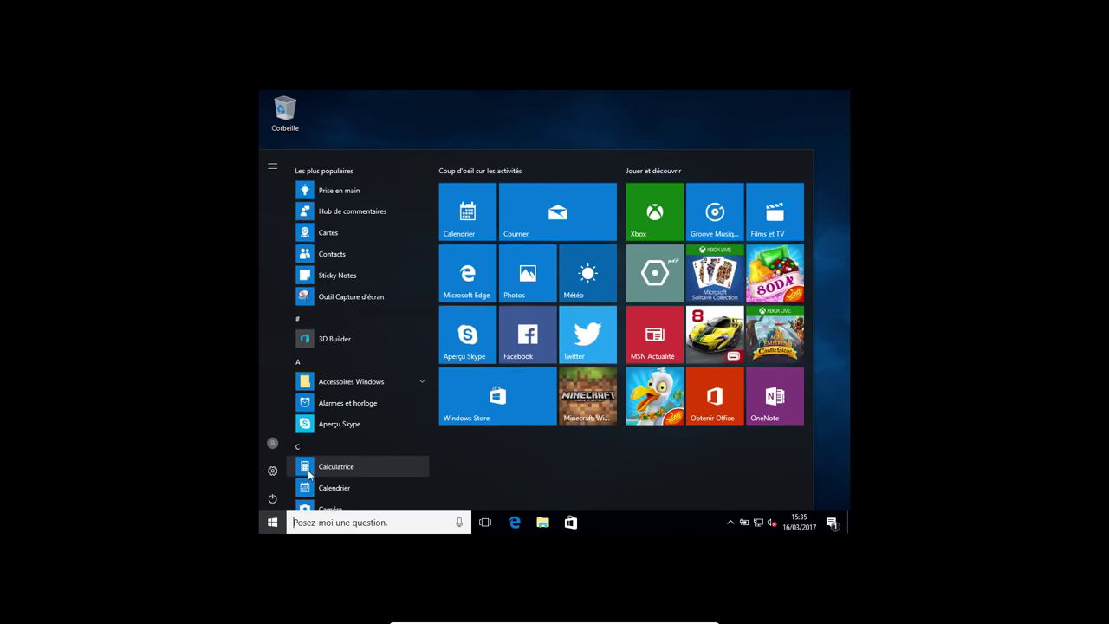
click(273, 470)
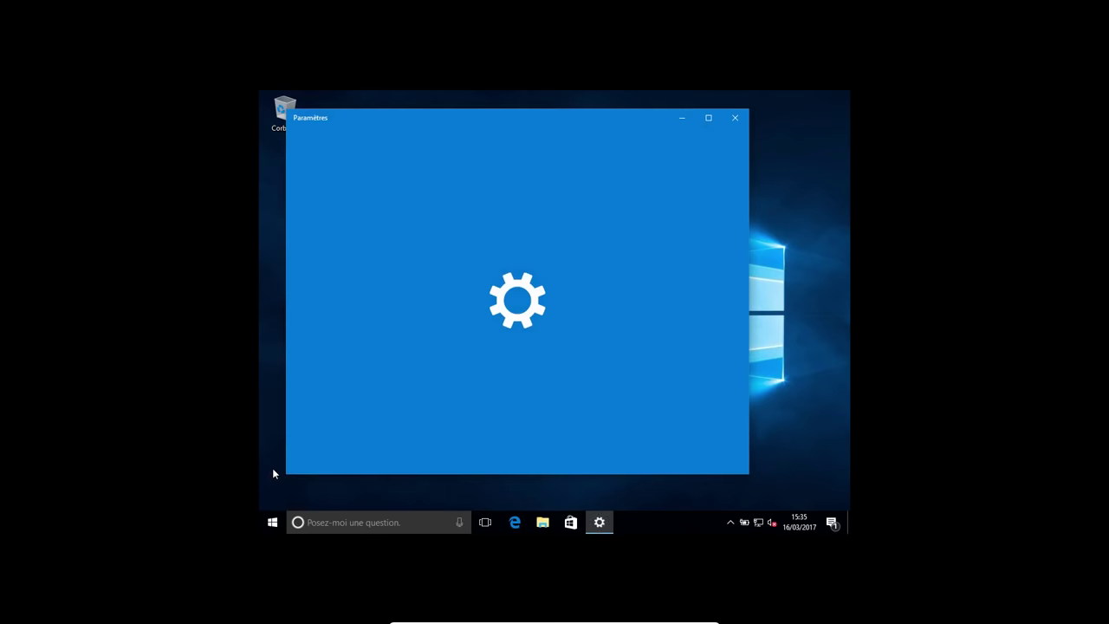
click(708, 118)
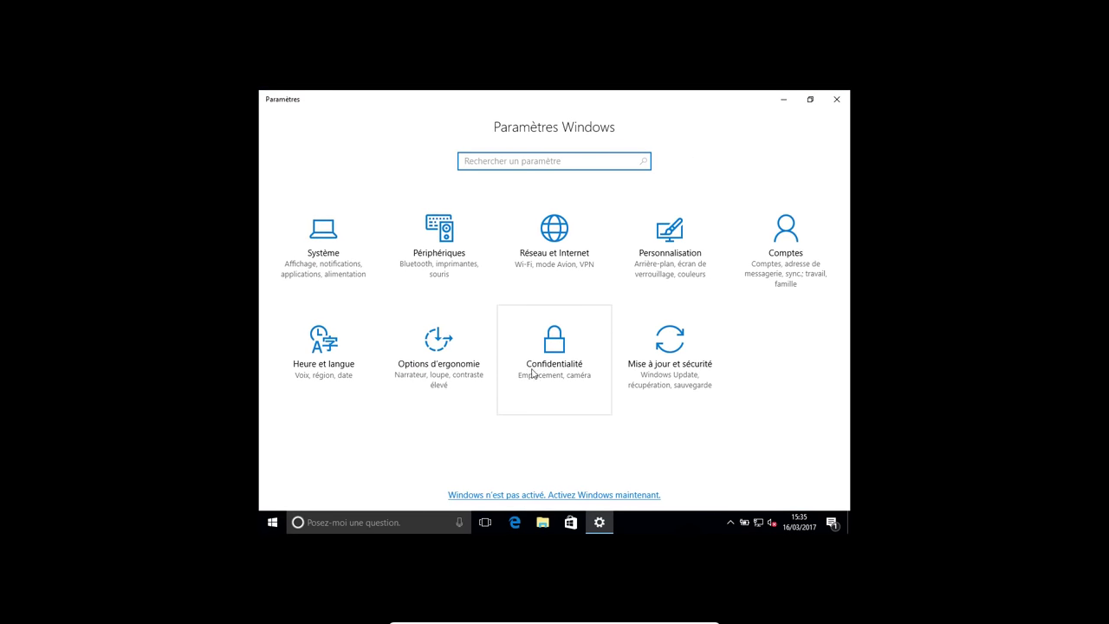
click(272, 522)
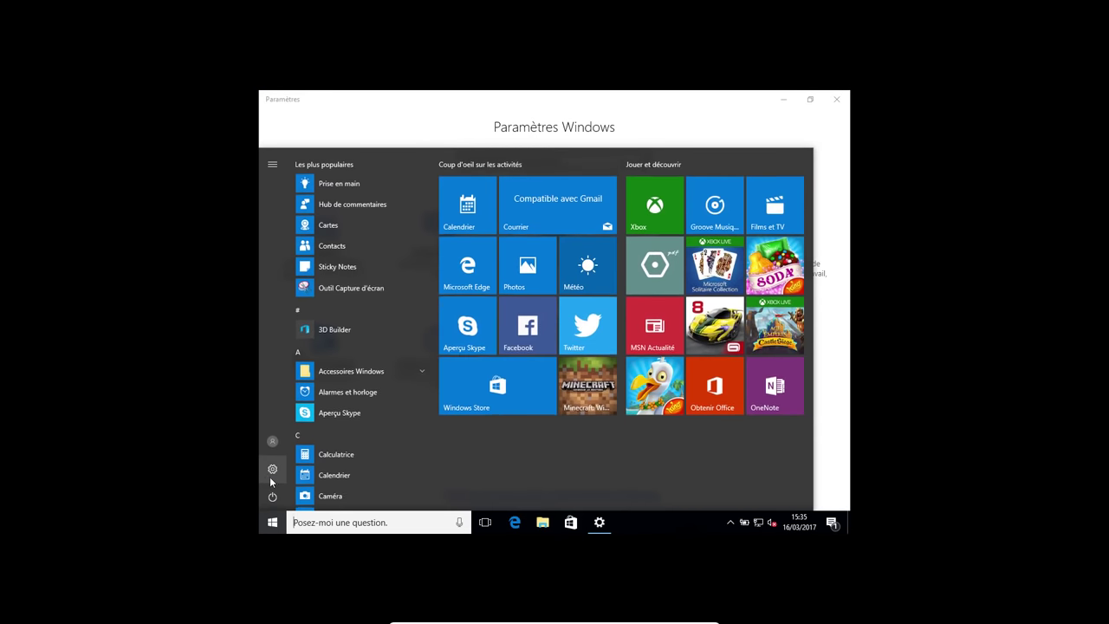
click(272, 468)
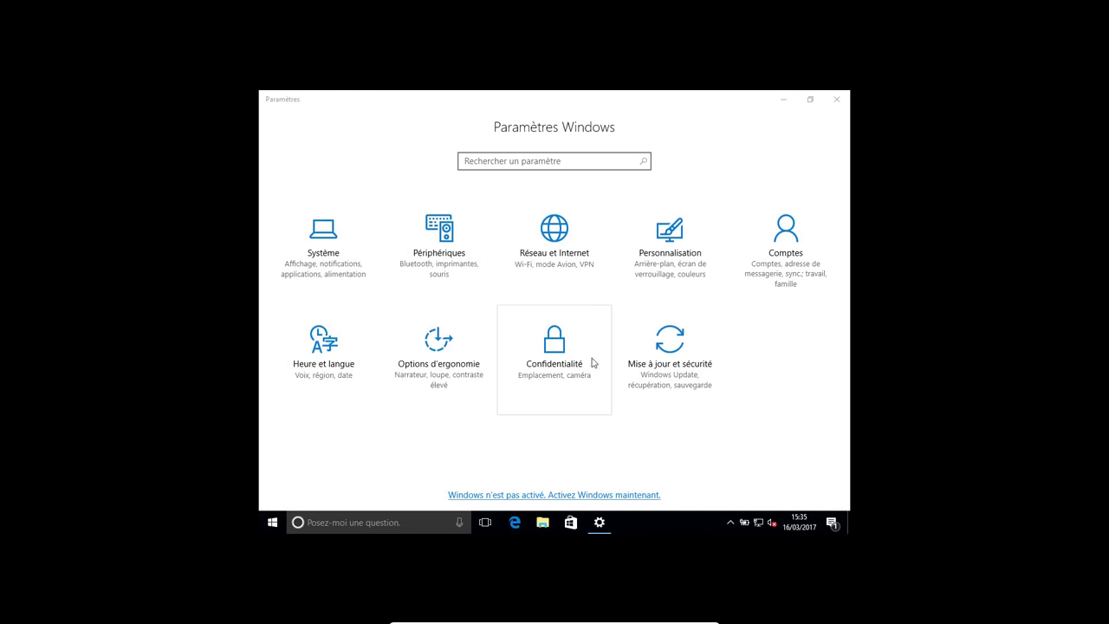
click(779, 254)
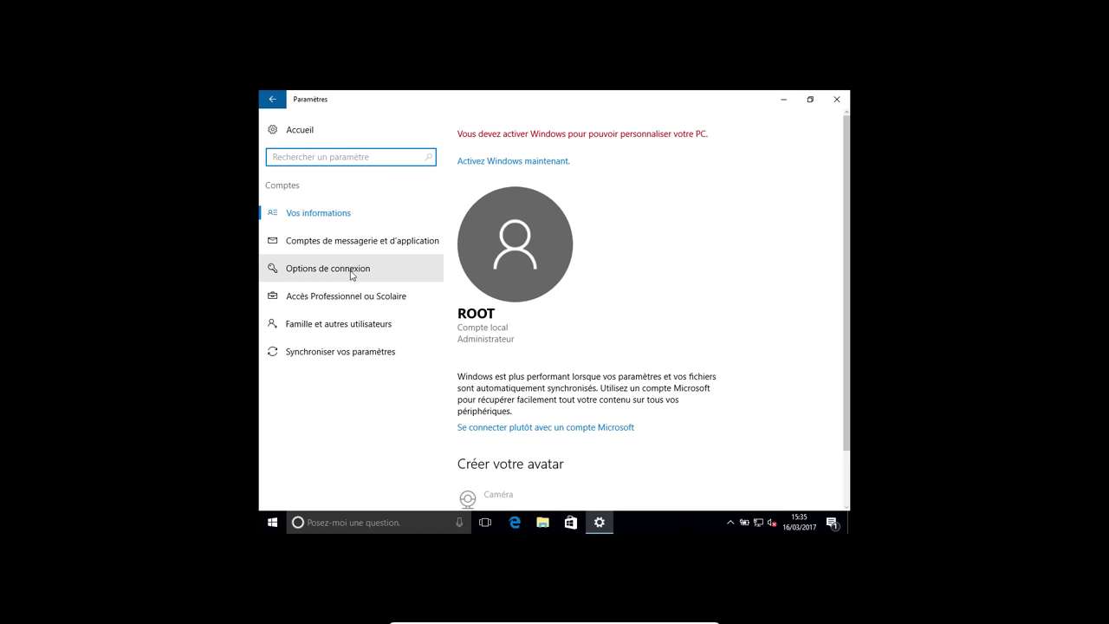
scroll(594, 404, down, 2)
scroll(597, 404, up, 2)
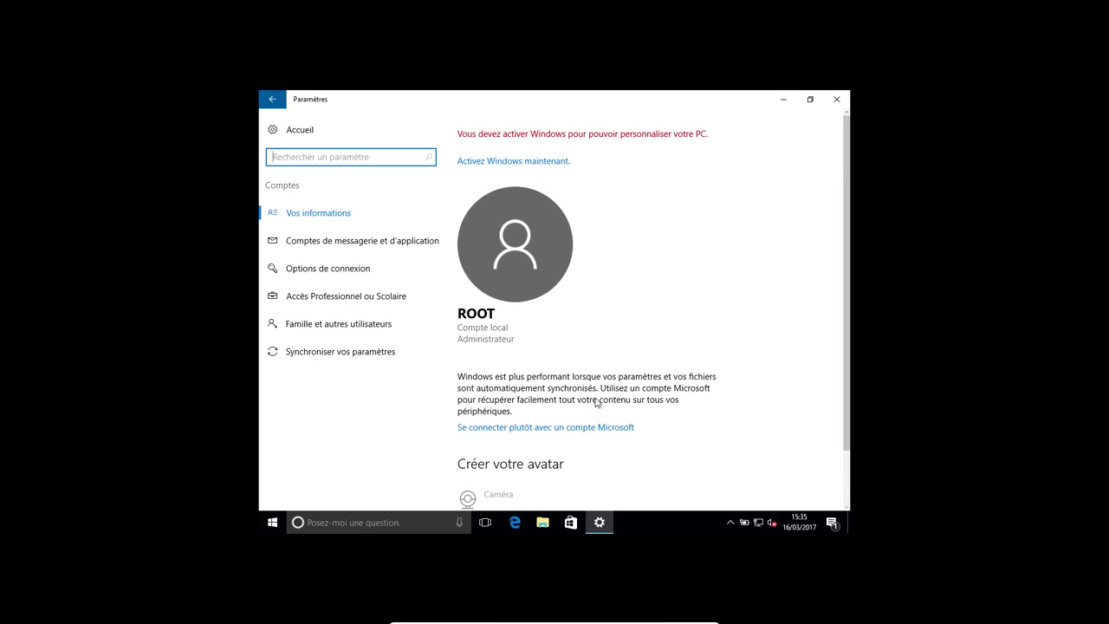
click(333, 324)
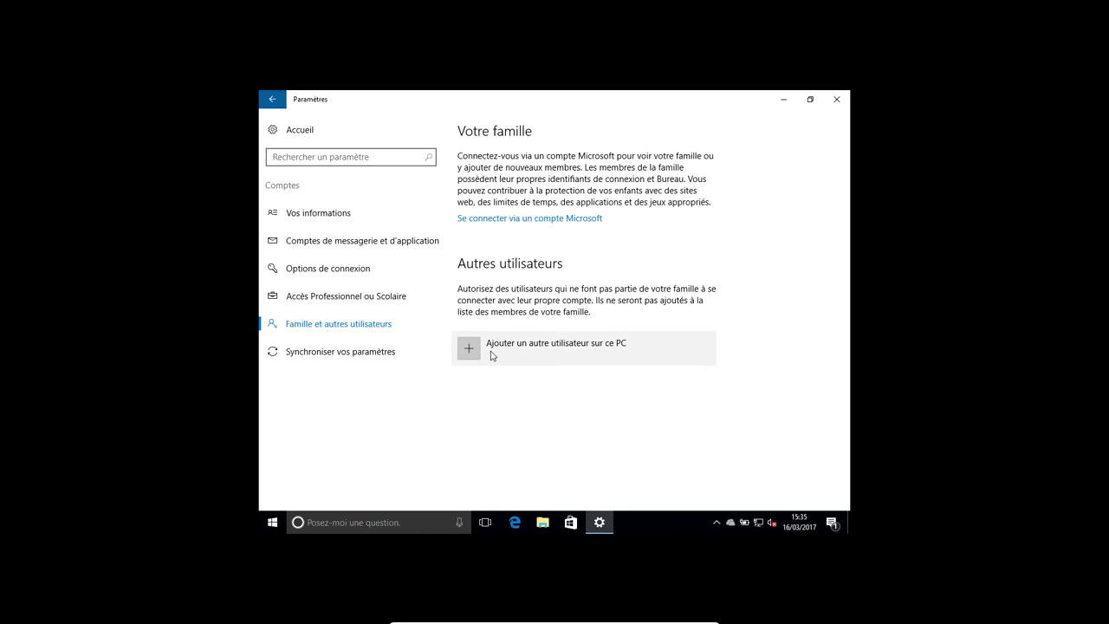
Start adding another user, choosing to add one without a Microsoft account.
click(482, 351)
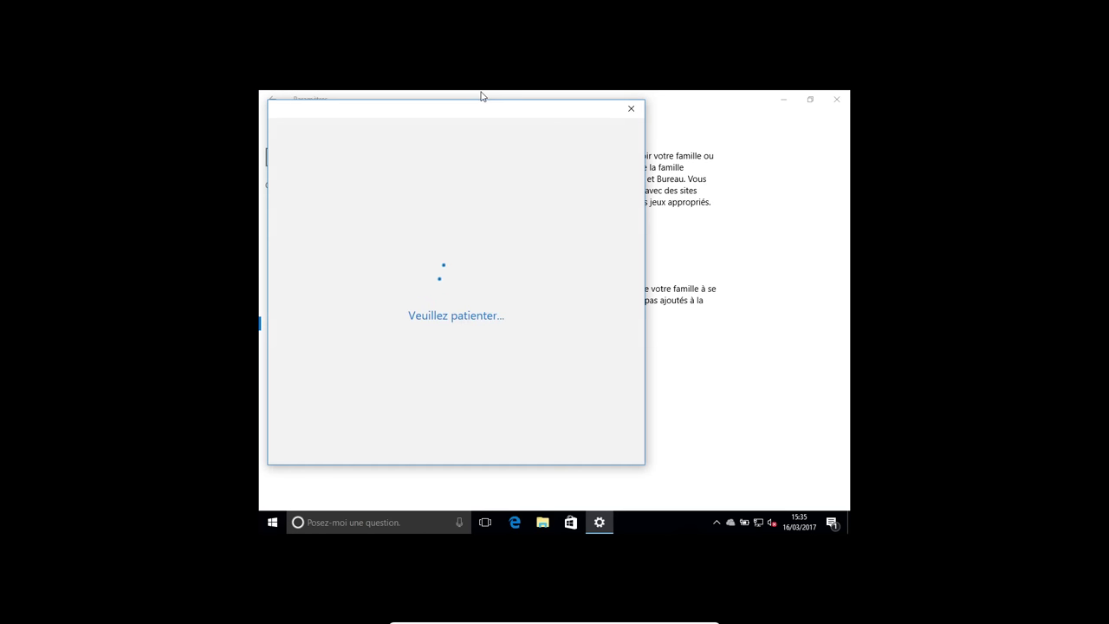
drag(482, 118, 583, 120)
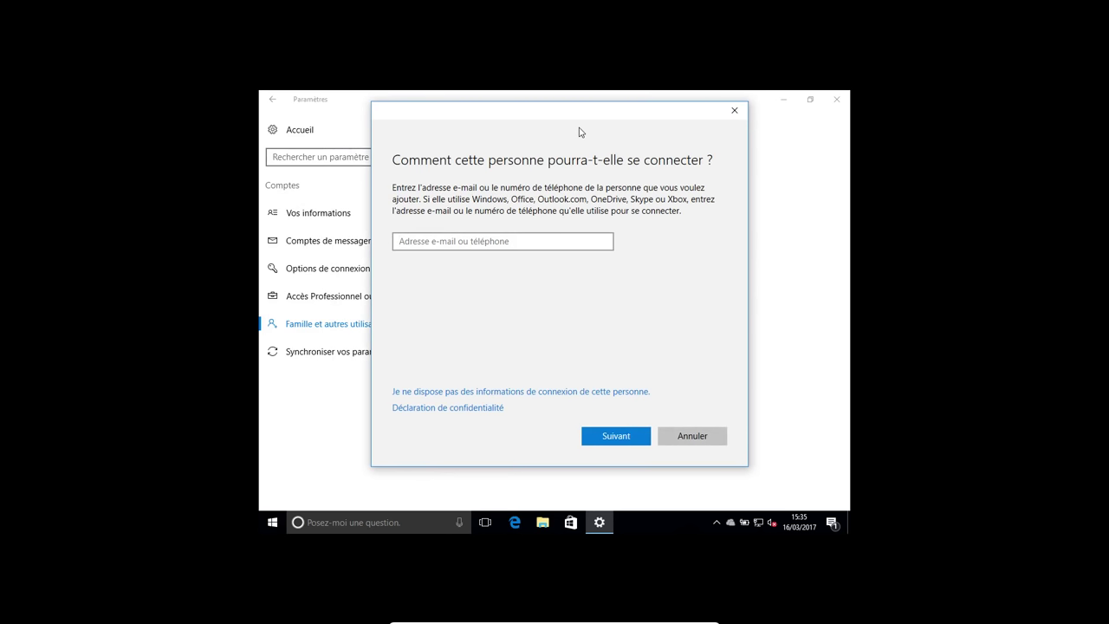
click(511, 391)
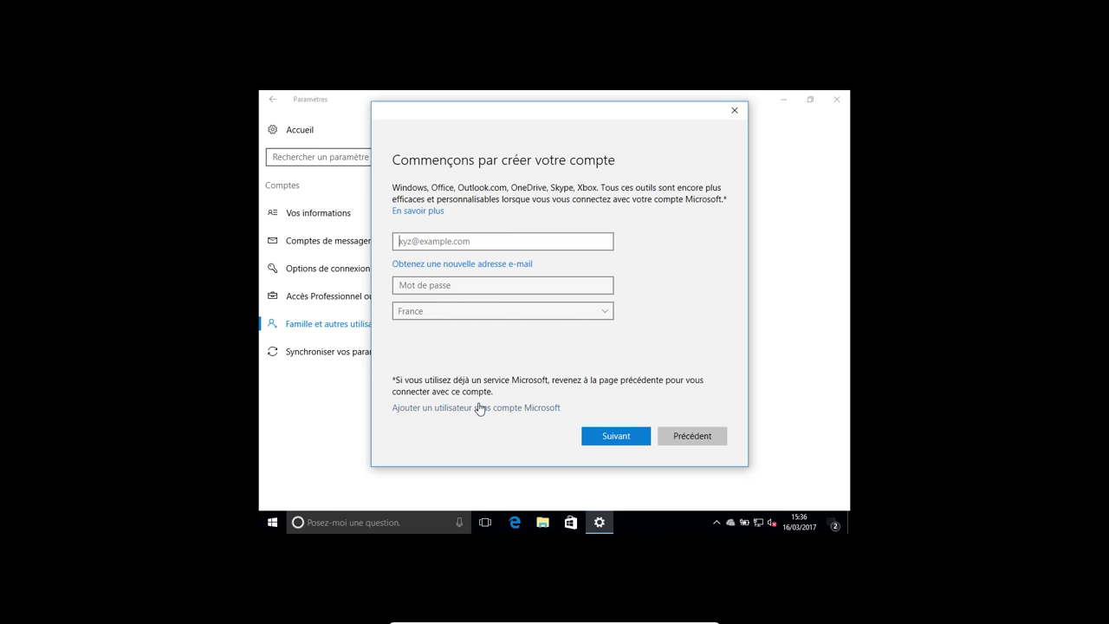
click(479, 407)
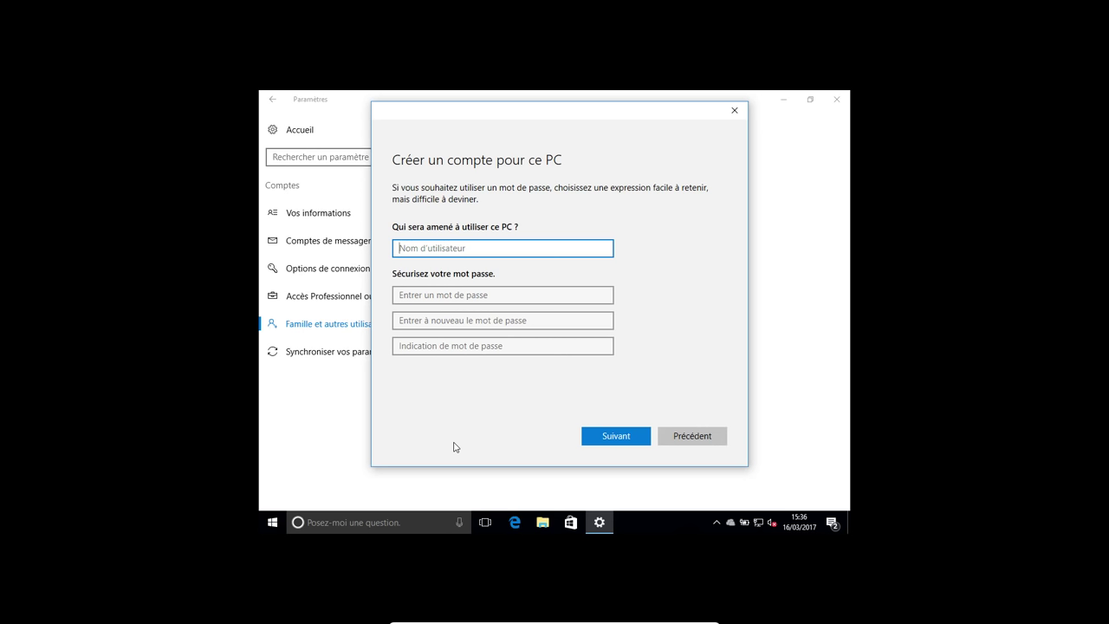
Create the local account with a user name, password, confirmation and password hint.
text(Adrien)
click(485, 293)
text(••••••••)
key(Tab)
text(•••)
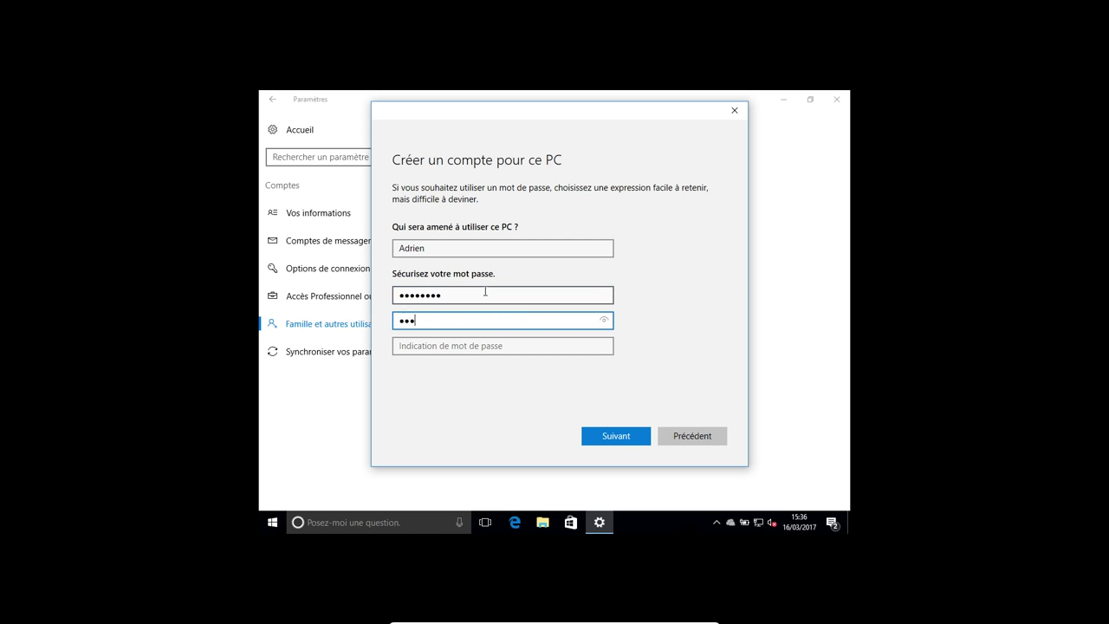
key(Tab)
text(com)
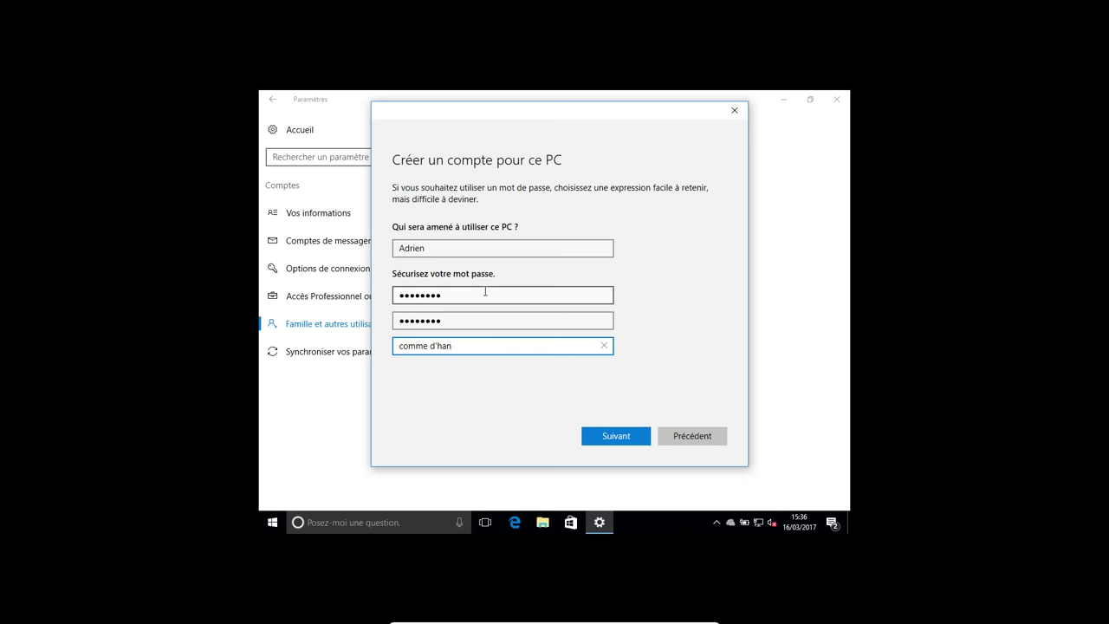
click(638, 440)
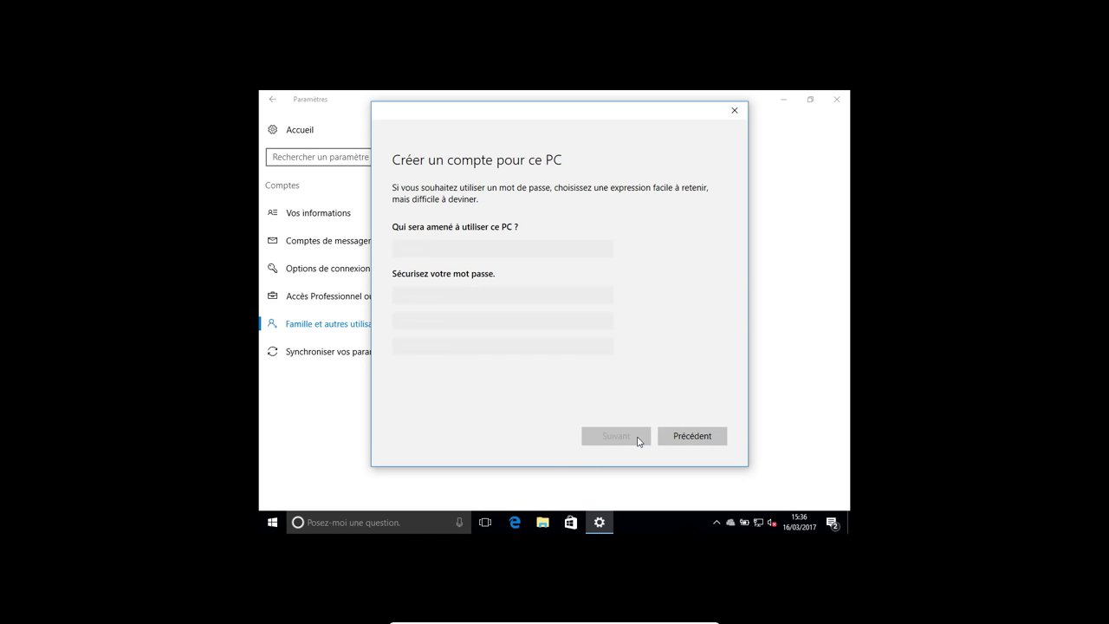
Set the new account's type to Utilisateur standard and close Settings.
click(558, 392)
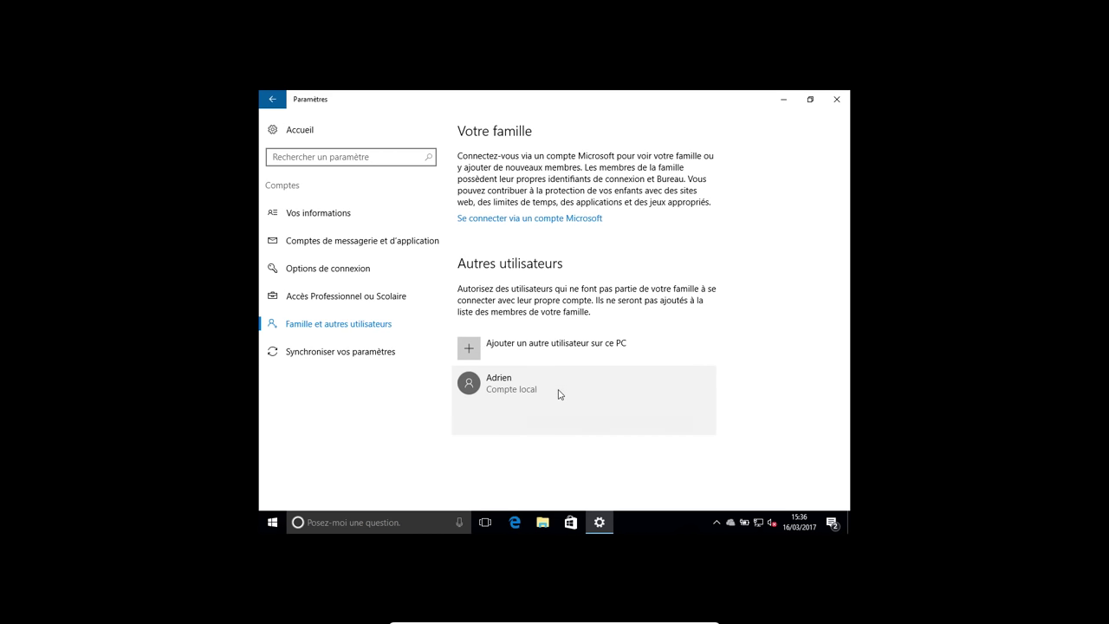
click(619, 422)
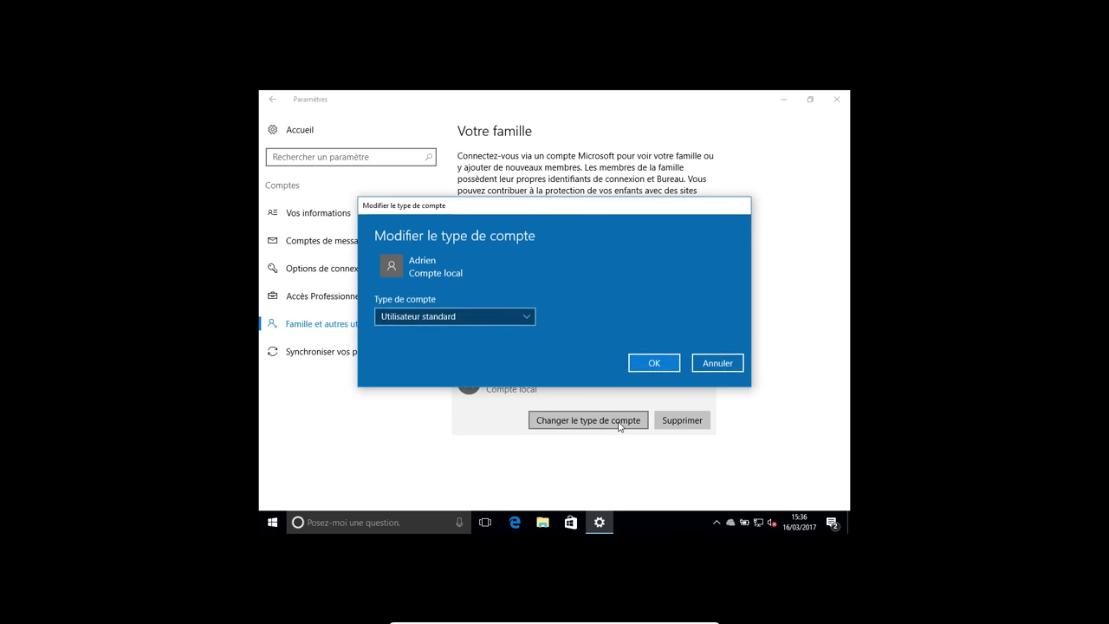
click(470, 320)
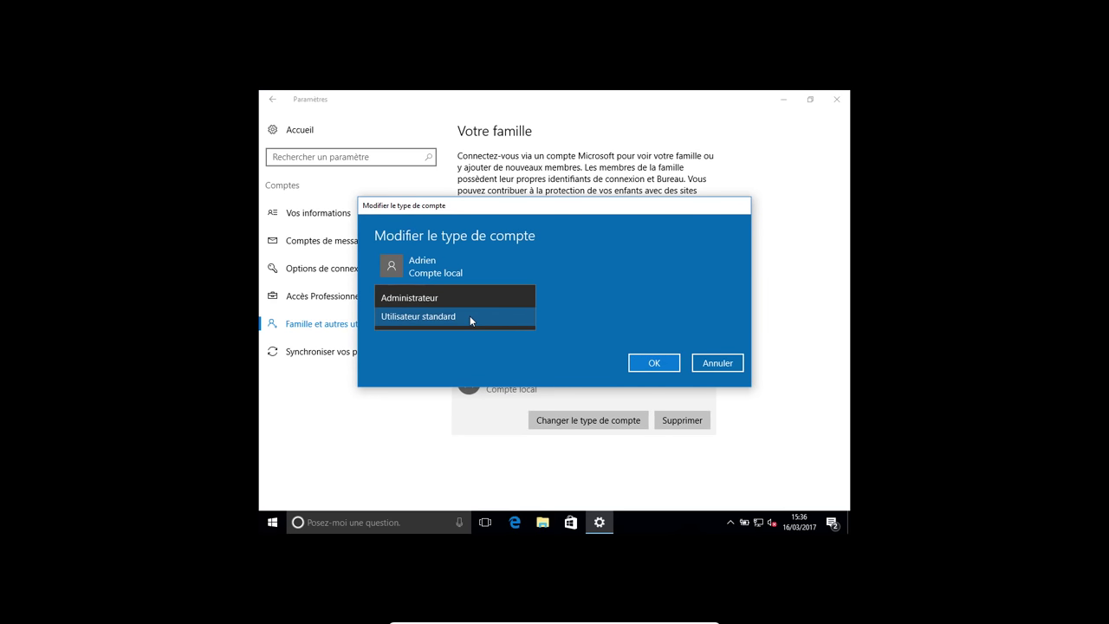
click(470, 316)
click(726, 363)
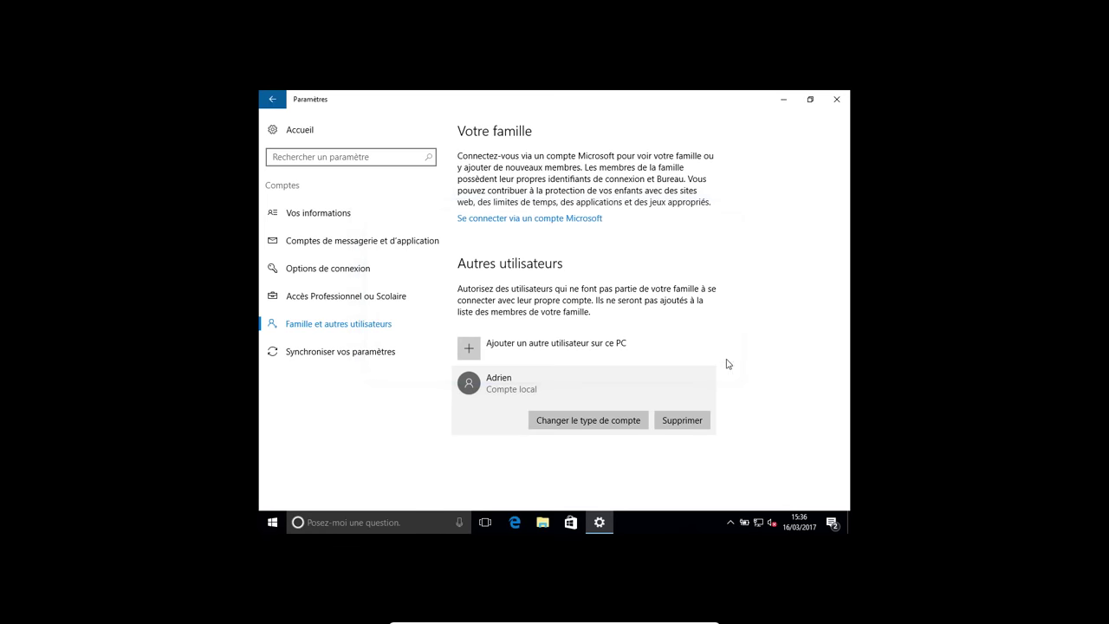
click(836, 99)
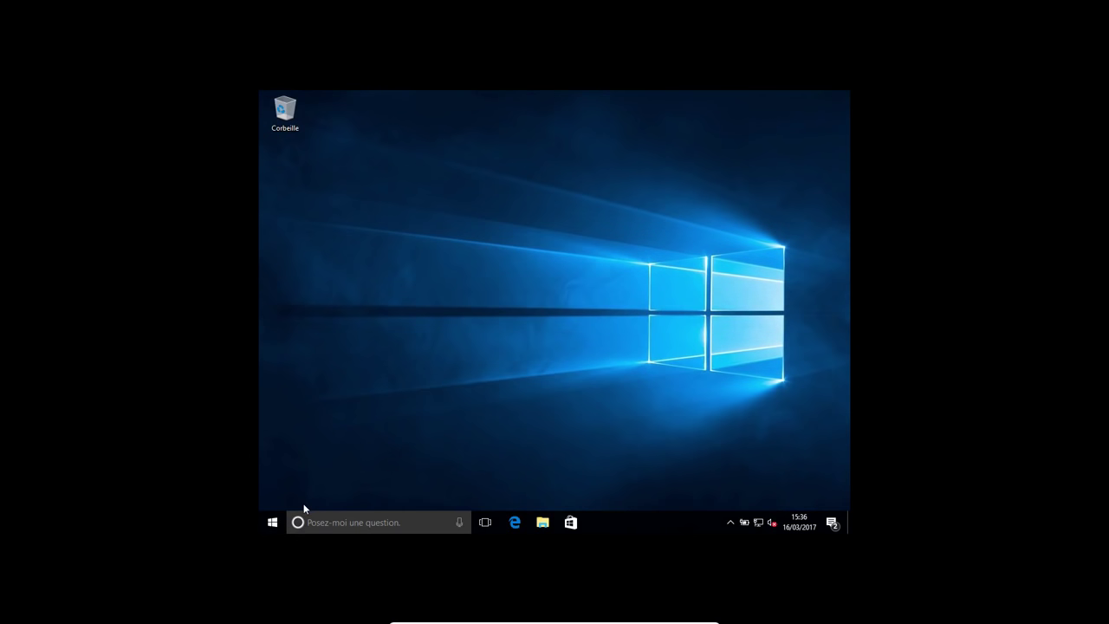
Sign out of the administrator session from the Start menu user icon.
click(263, 521)
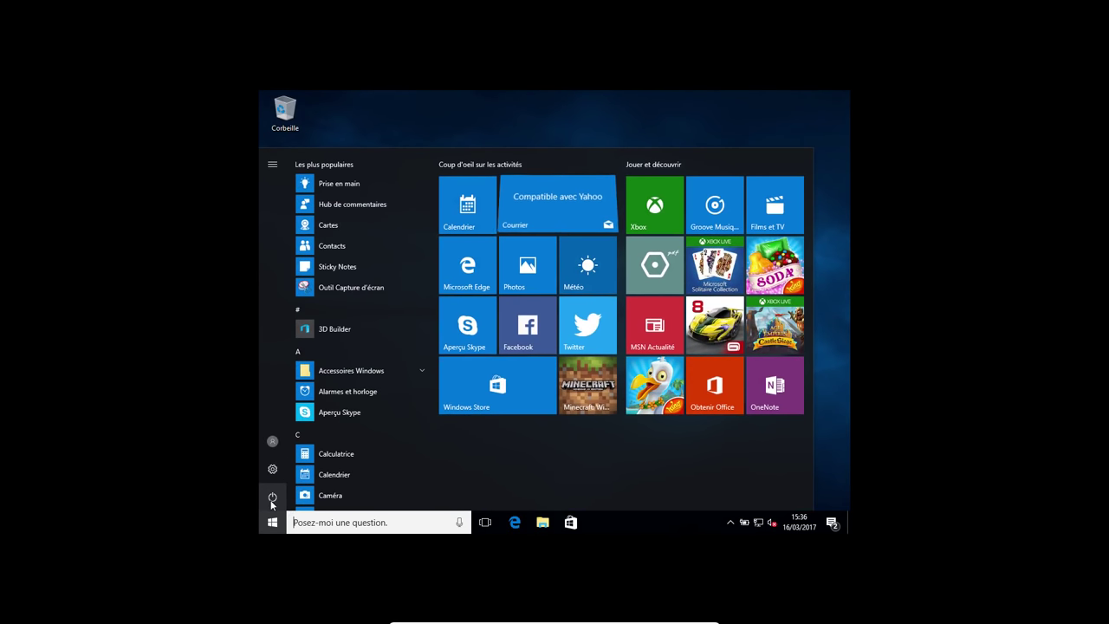
click(274, 449)
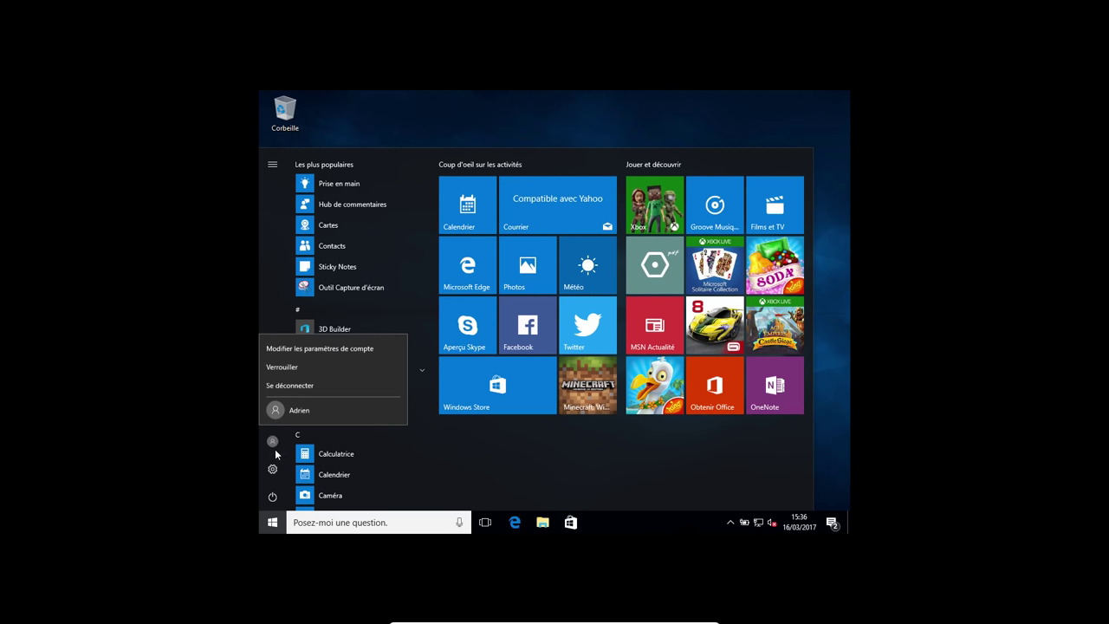
click(296, 384)
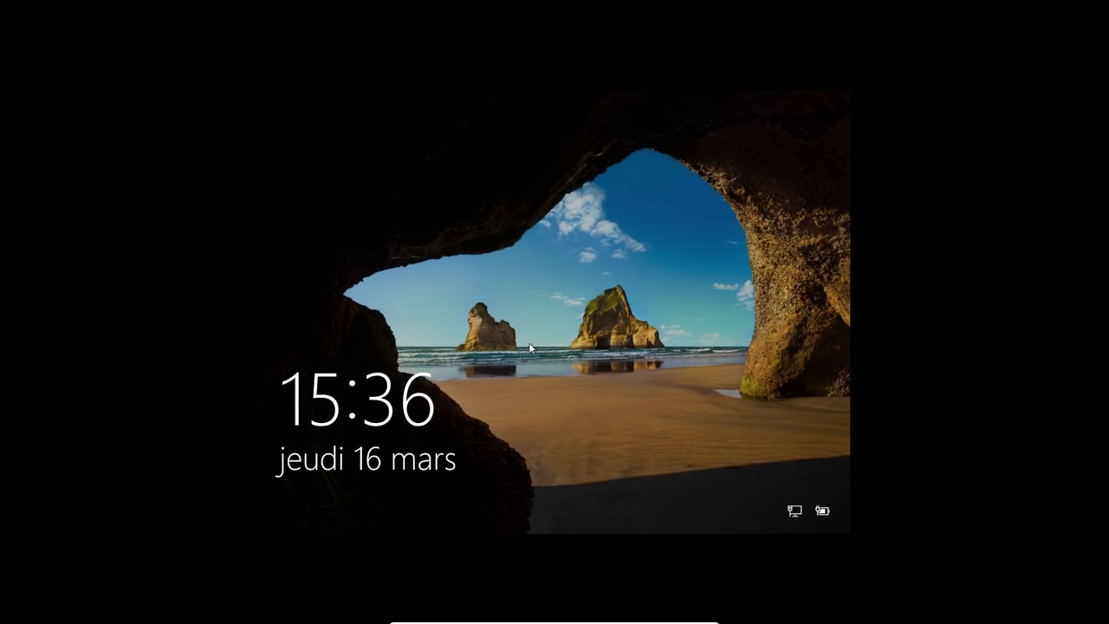
Sign in to the new local account with its password.
click(529, 348)
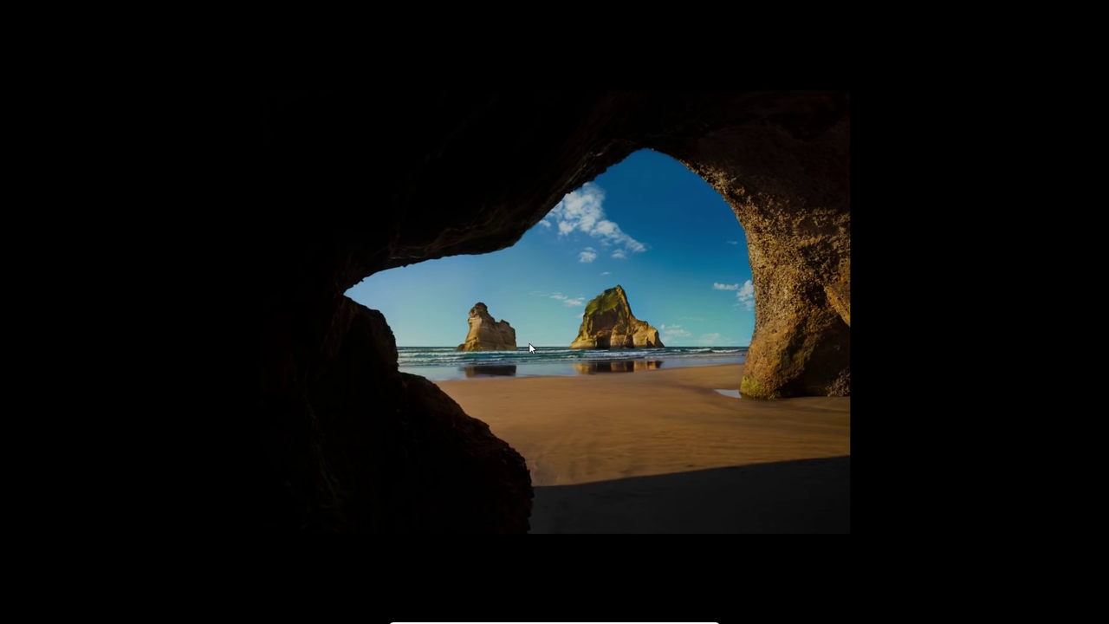
click(549, 378)
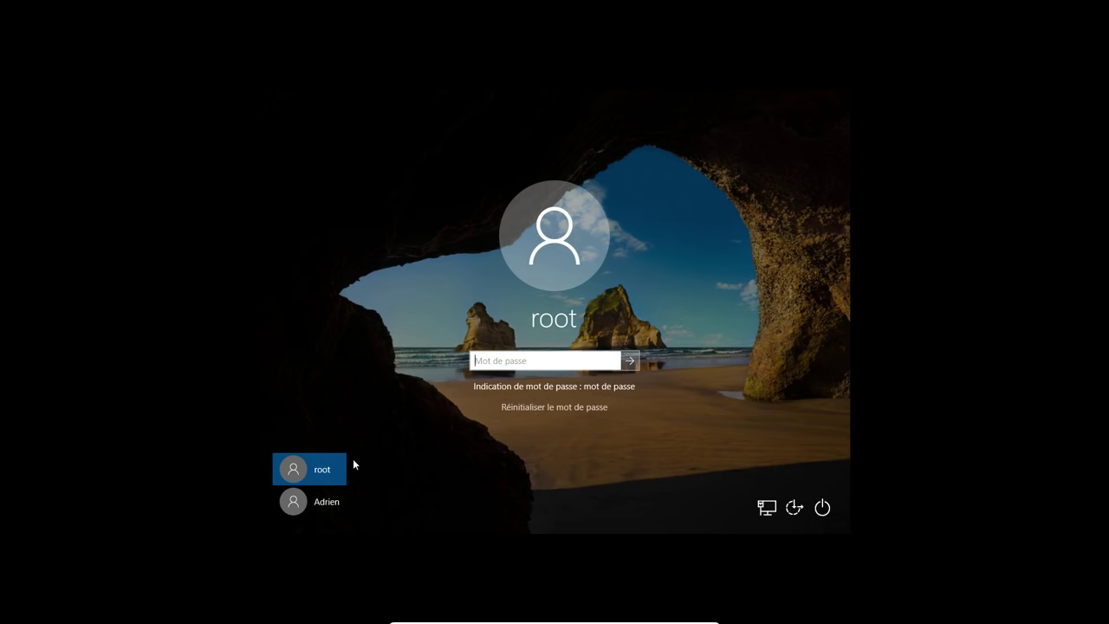
click(327, 503)
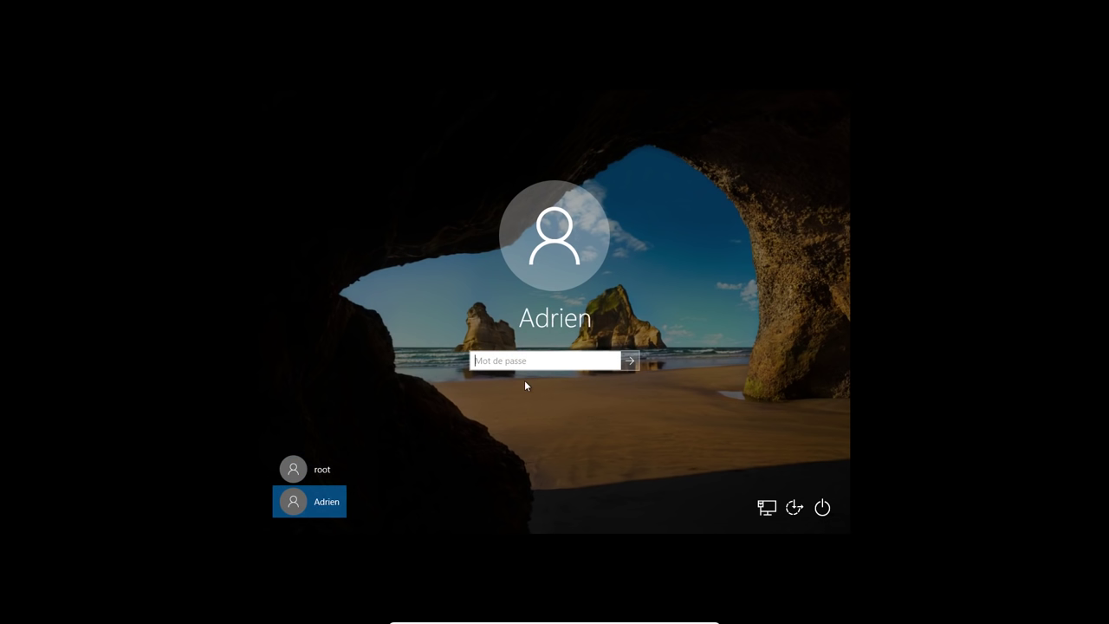
text(•••••••)
key(Return)
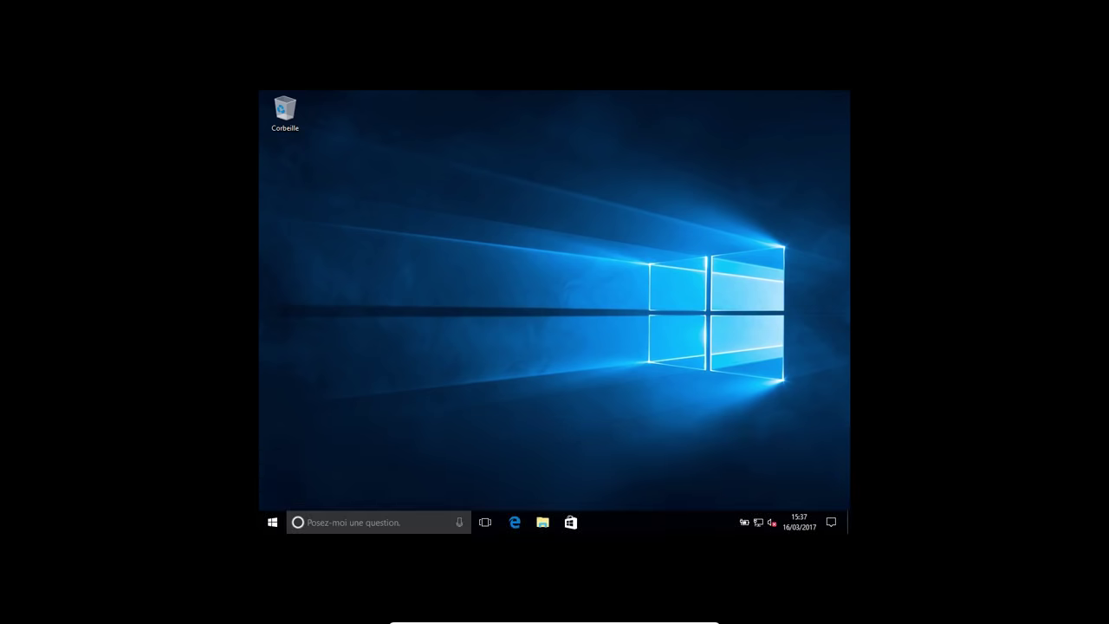
Open the Bureau folder under Ce PC in File Explorer.
click(272, 522)
click(271, 442)
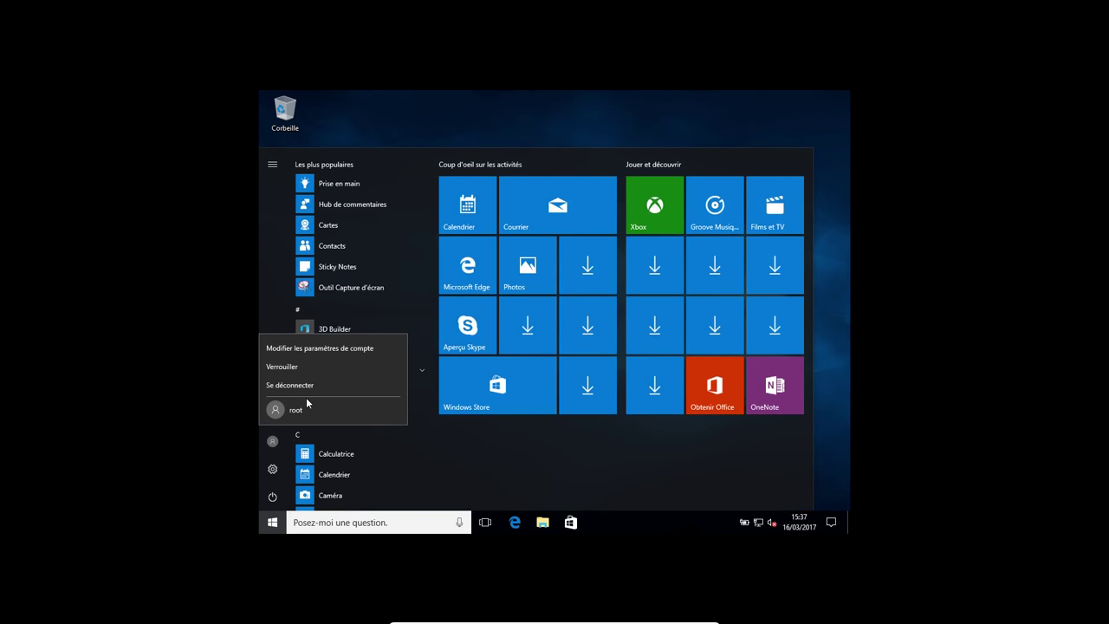
click(451, 97)
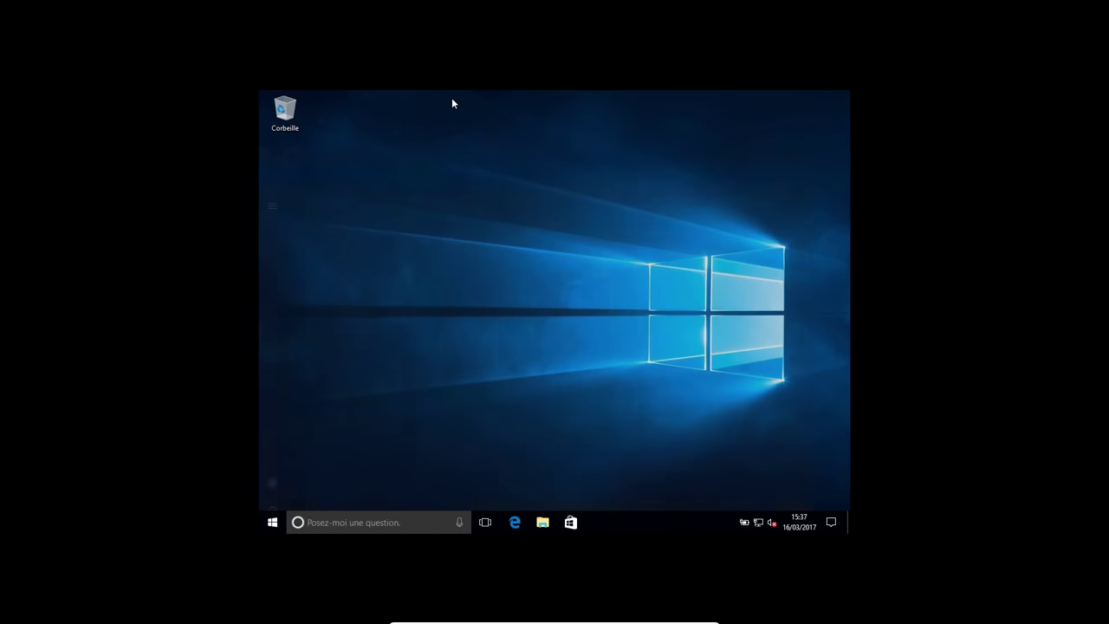
click(278, 528)
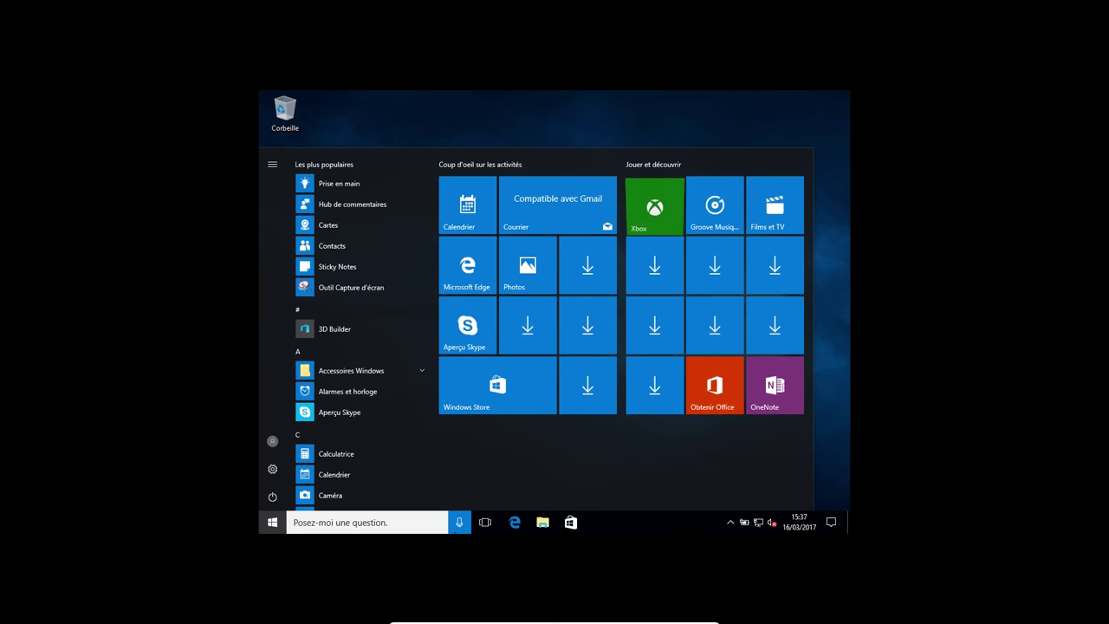
click(543, 523)
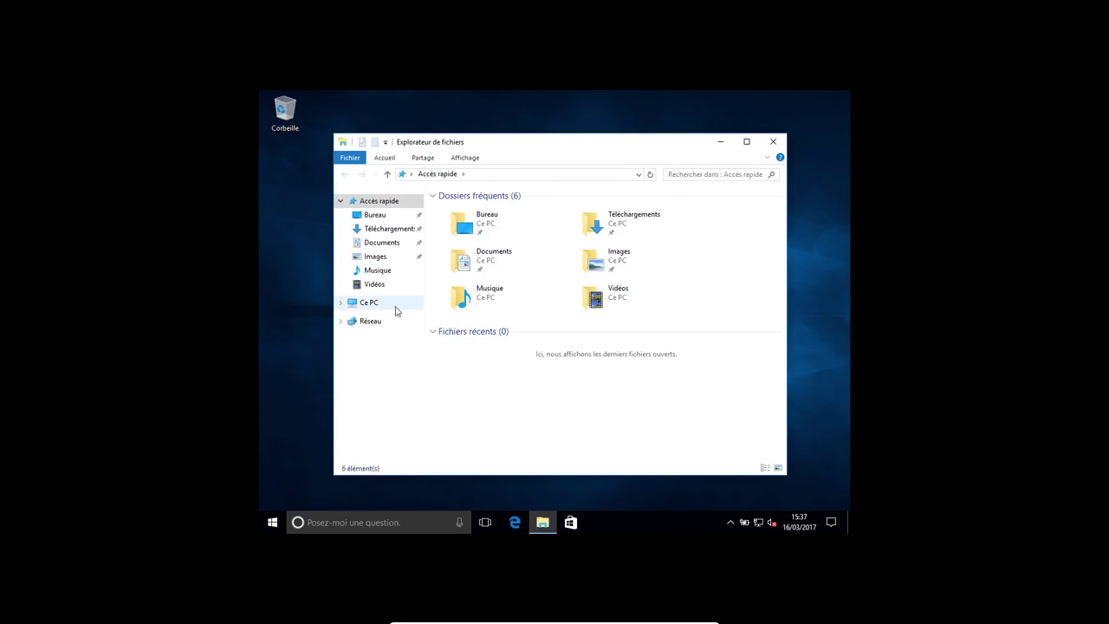
click(343, 301)
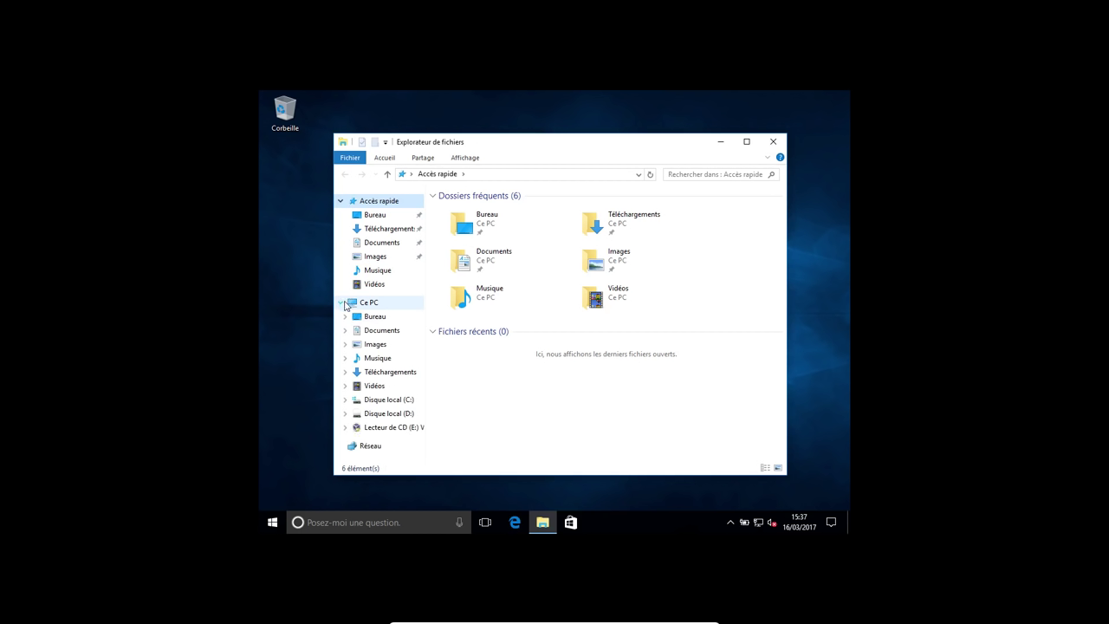
double_click(532, 234)
click(517, 174)
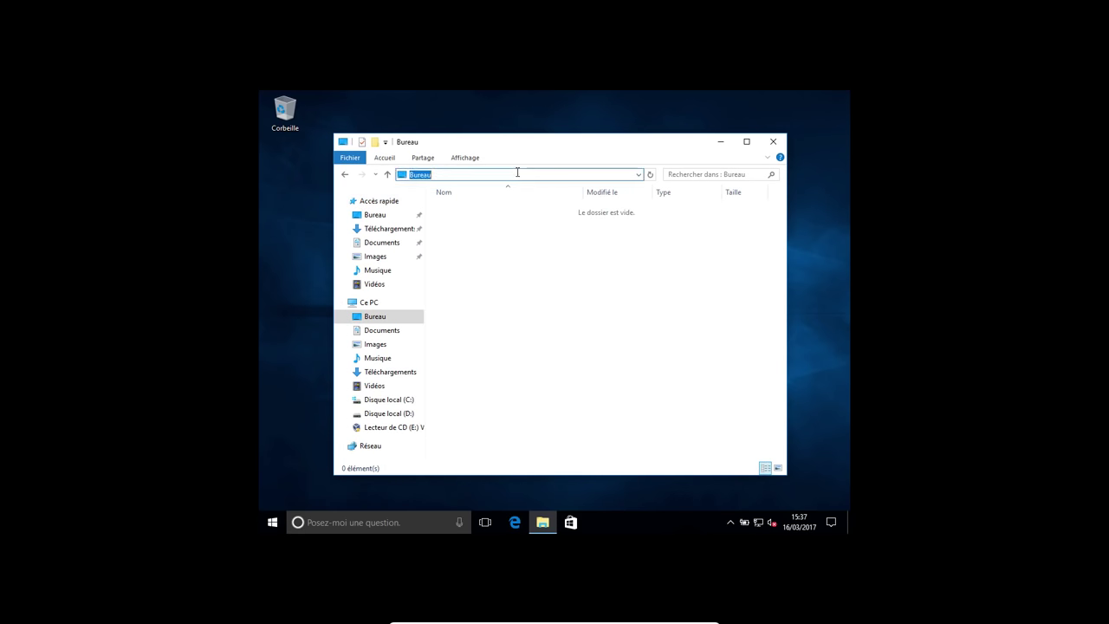
click(520, 174)
click(549, 385)
Create a Nouveau document texte on the desktop and close the Bureau window.
right_click(508, 295)
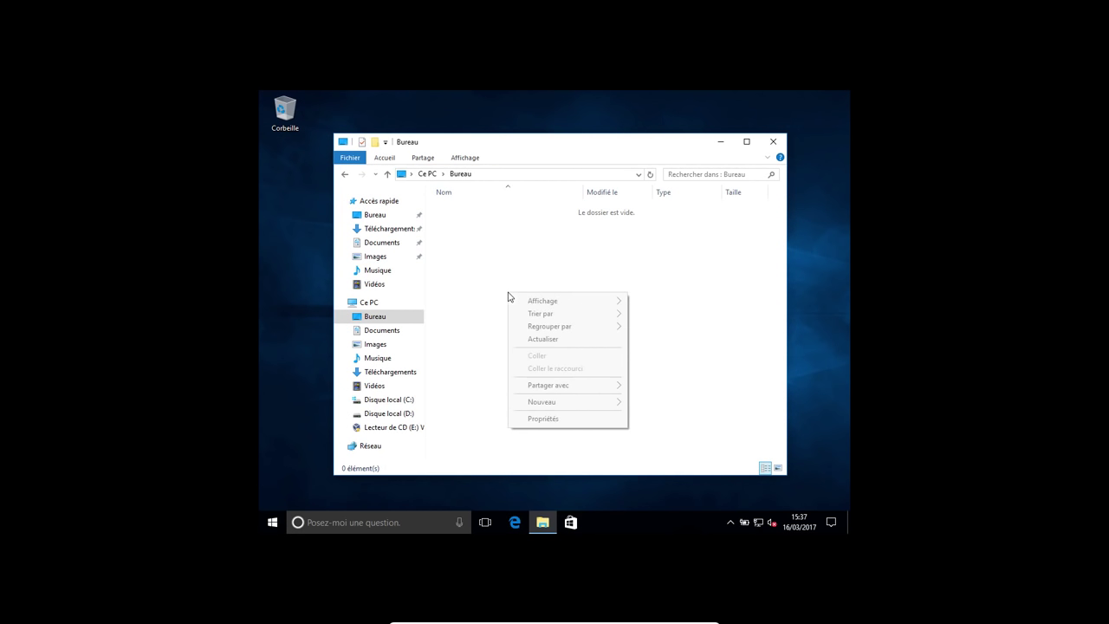
click(490, 250)
right_click(307, 202)
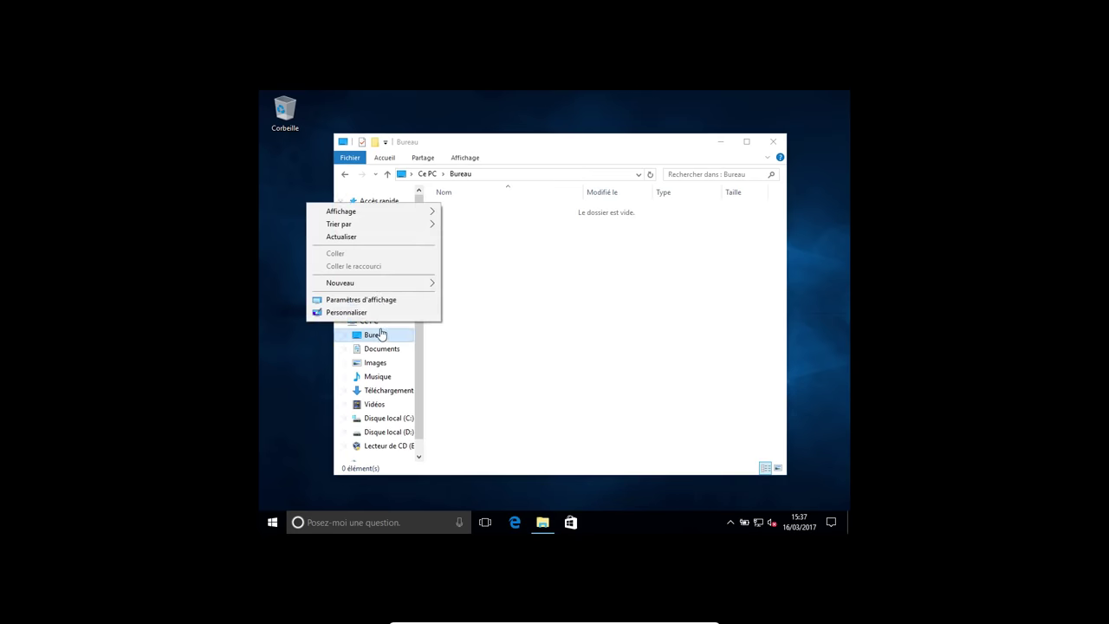
mouse_move(383, 286)
click(470, 353)
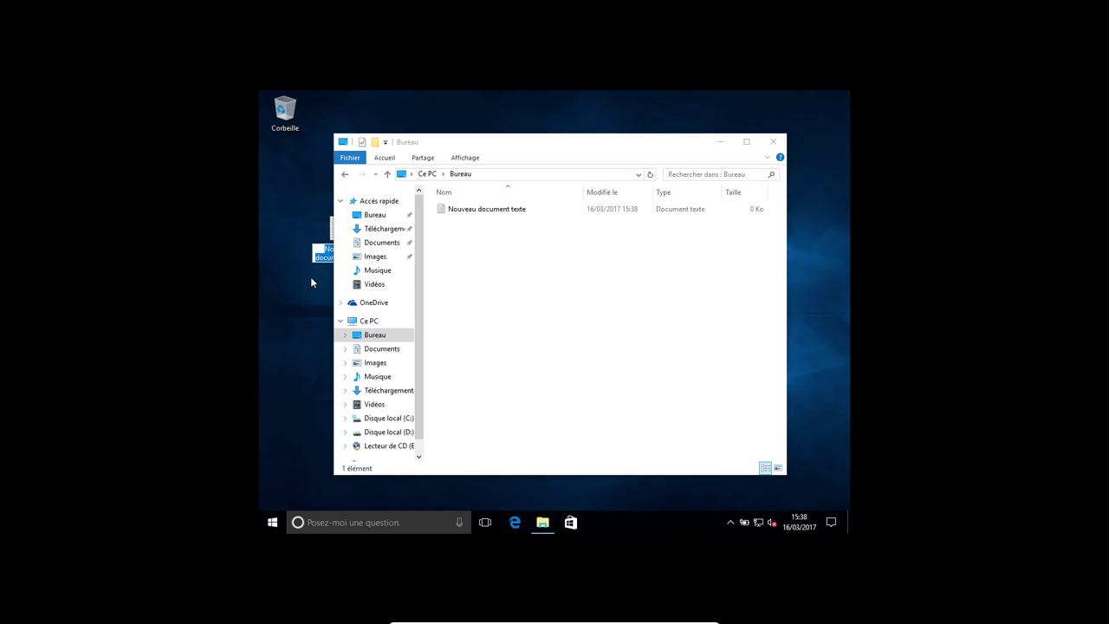
right_click(314, 255)
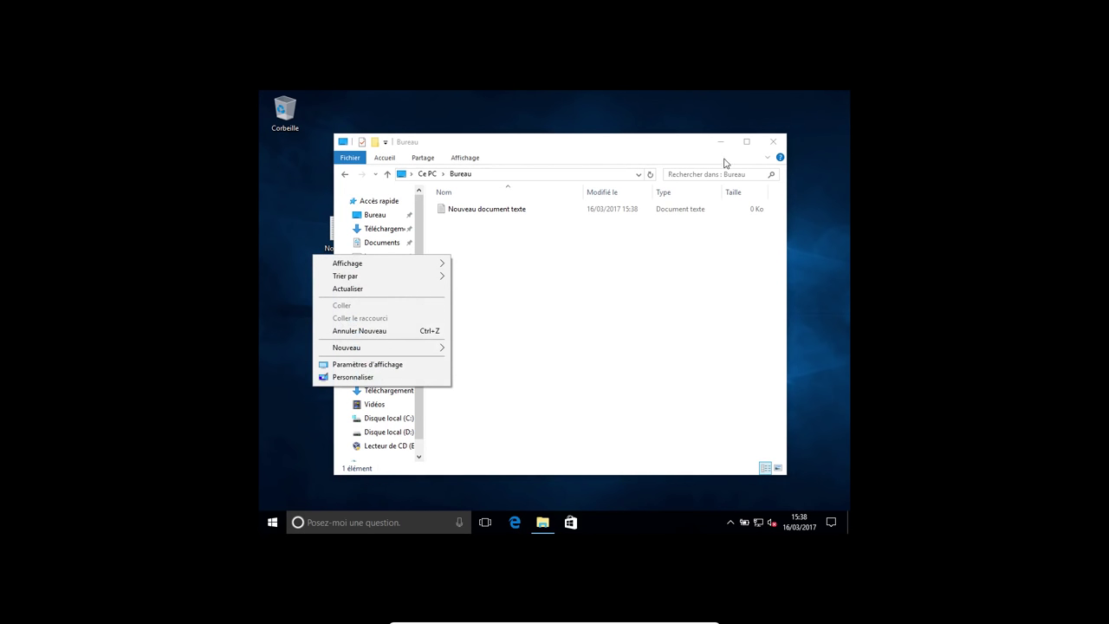
click(773, 143)
click(773, 142)
Open the Properties of the new text document.
click(338, 234)
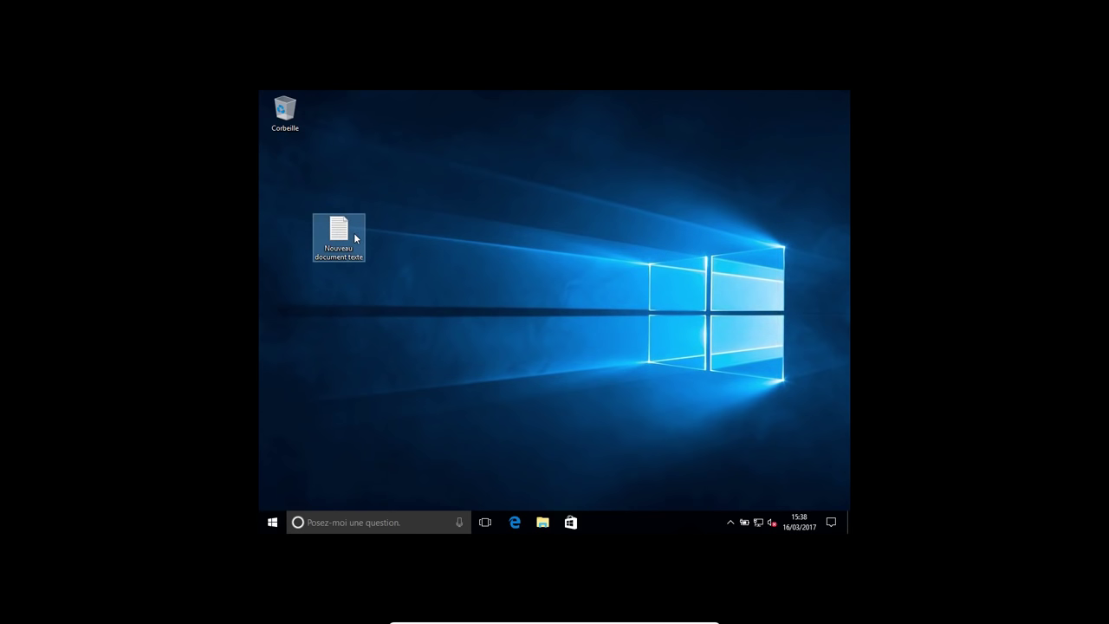
right_click(358, 231)
click(389, 425)
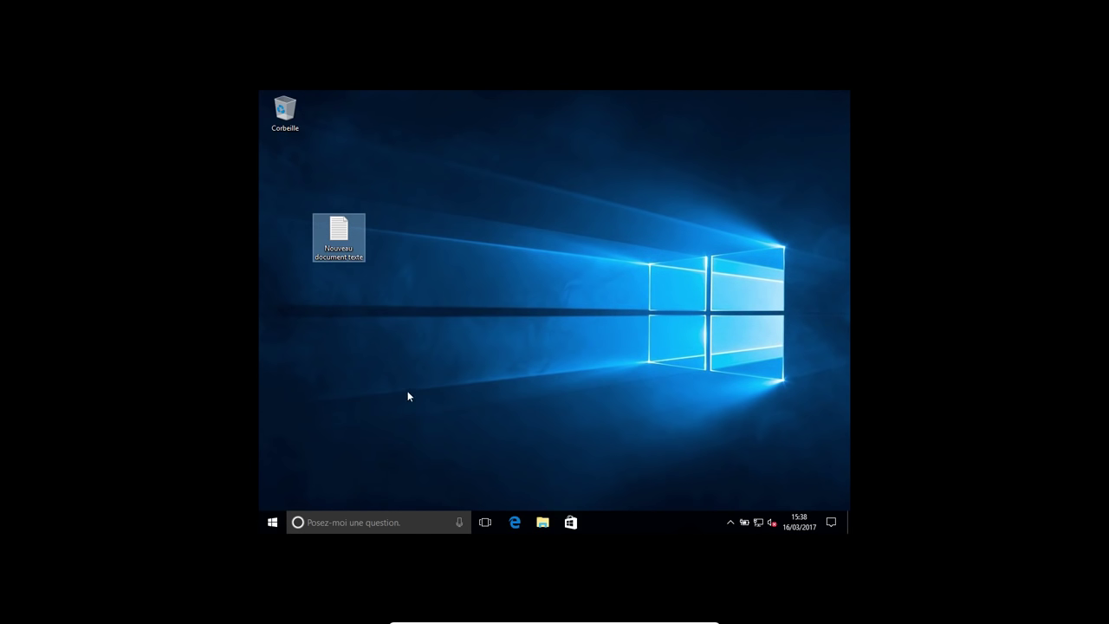
click(414, 239)
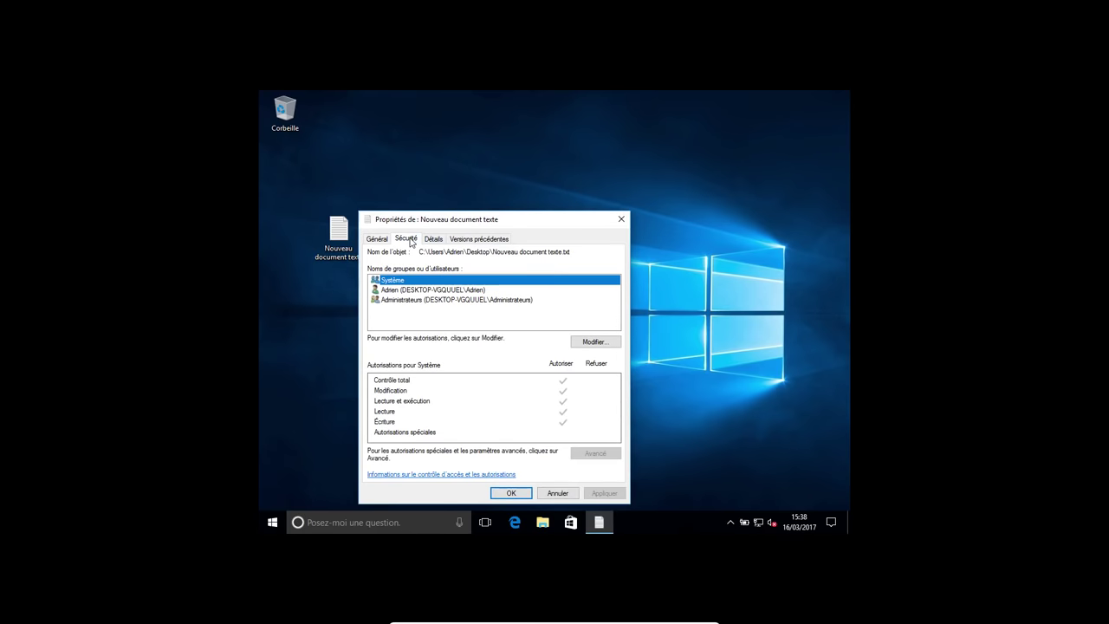
click(422, 299)
click(425, 291)
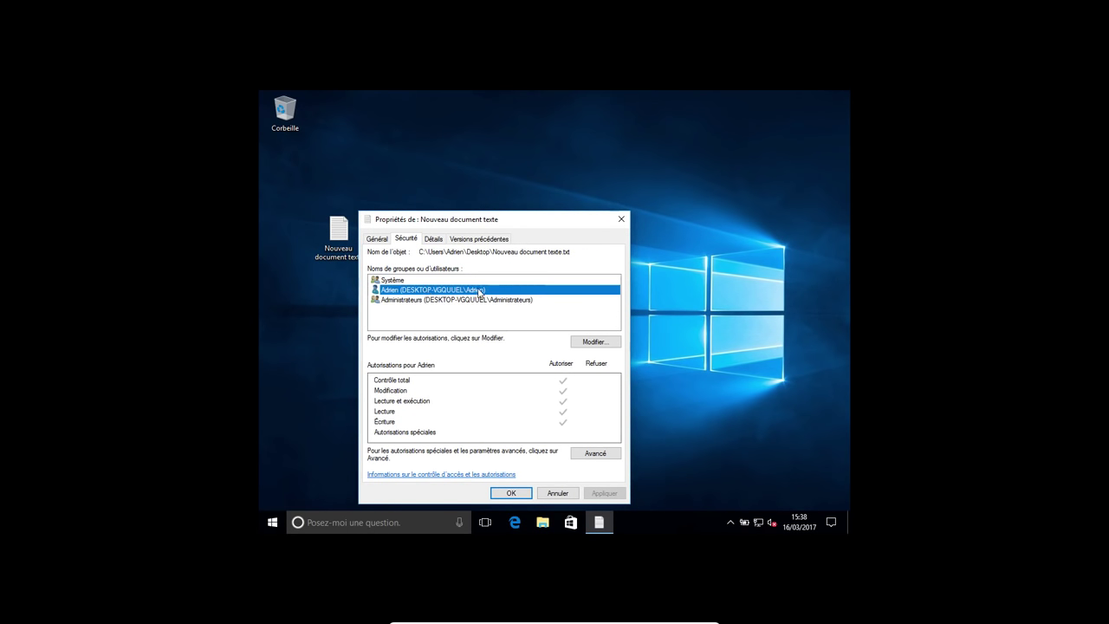
click(620, 219)
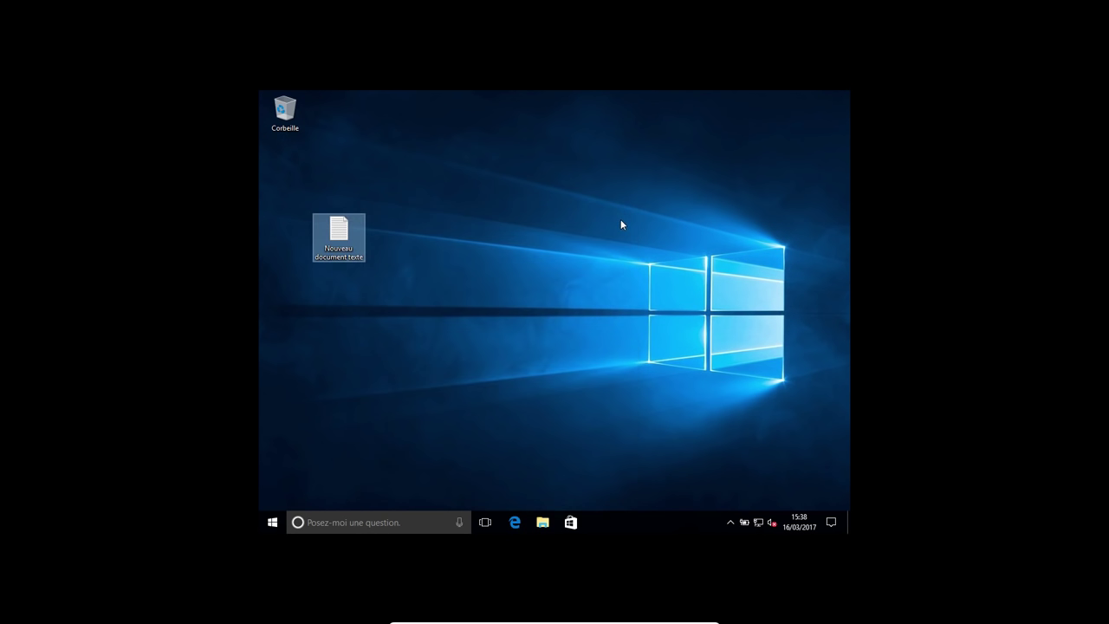
click(267, 522)
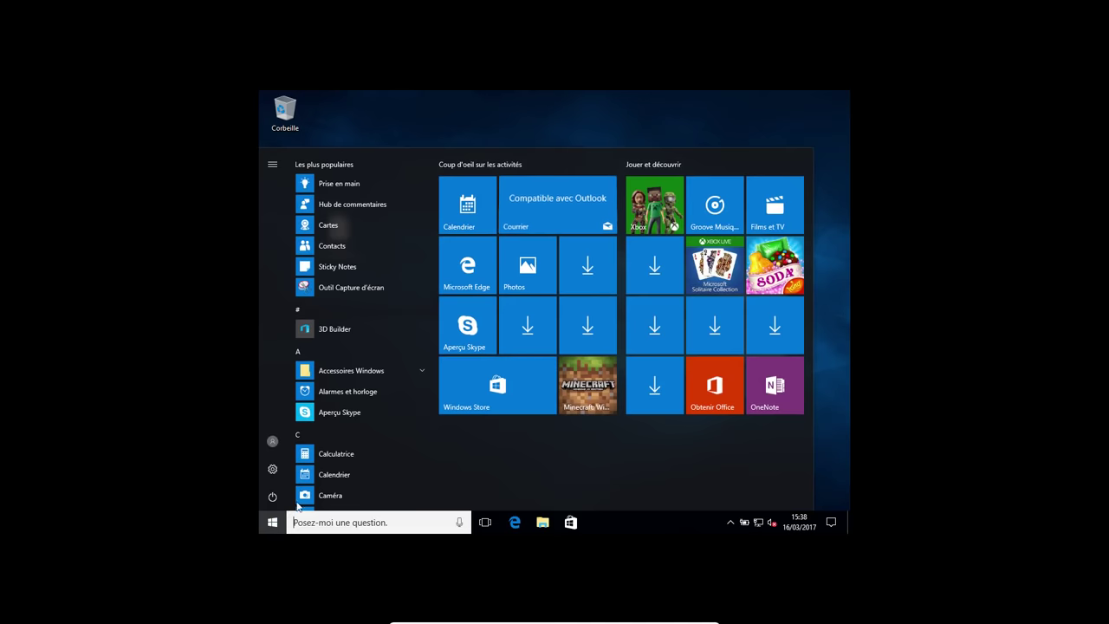
scroll(327, 439, down, 5)
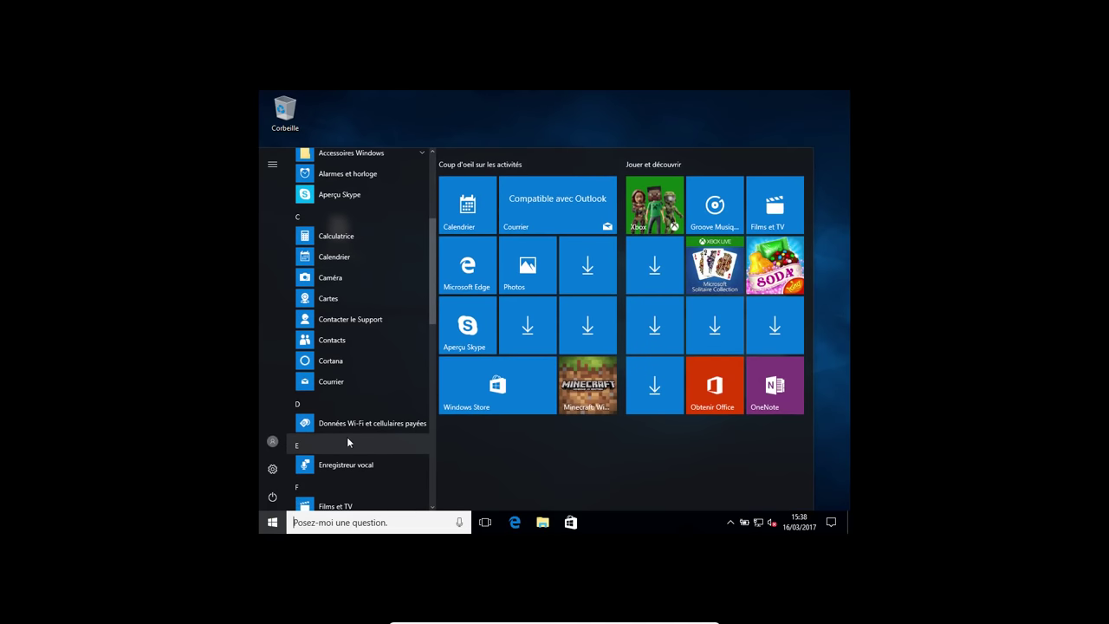
scroll(346, 437, down, 4)
scroll(347, 437, down, 5)
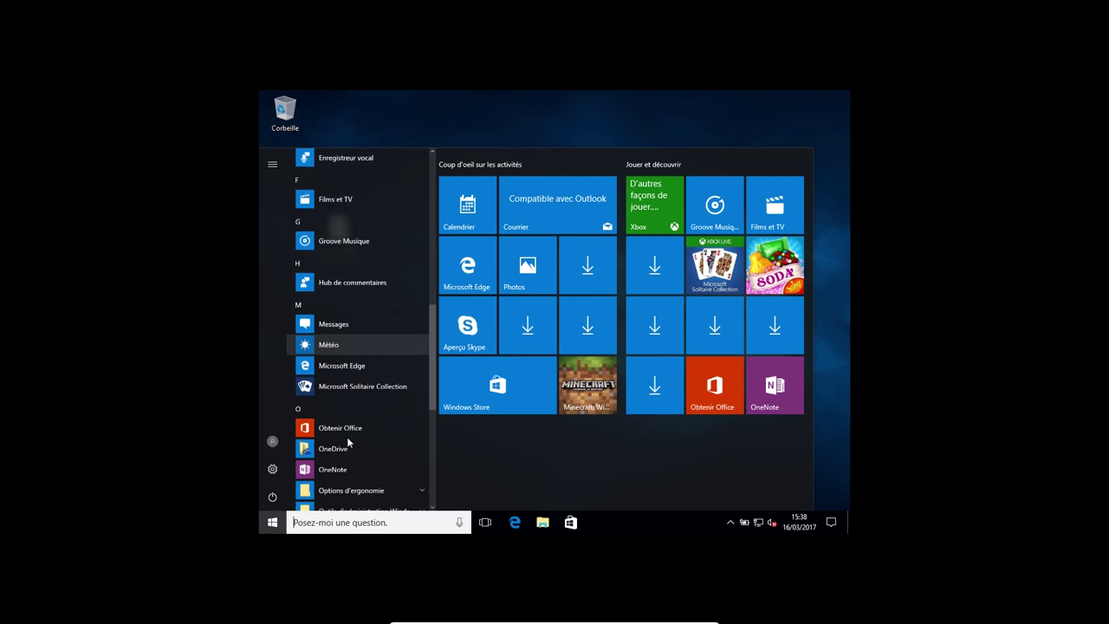
scroll(347, 437, down, 2)
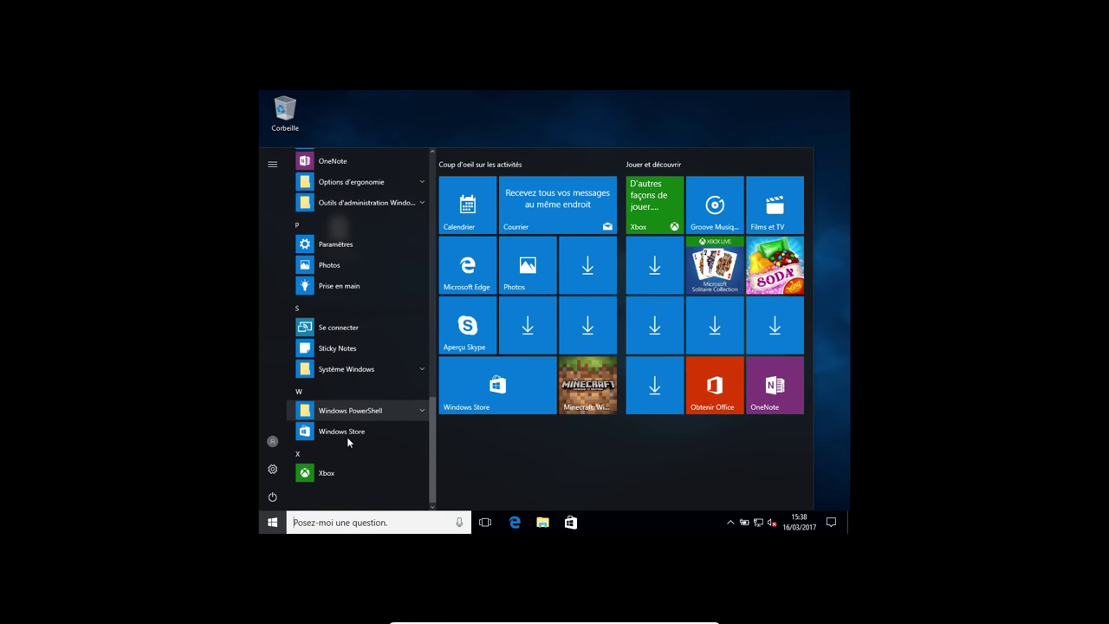
click(274, 522)
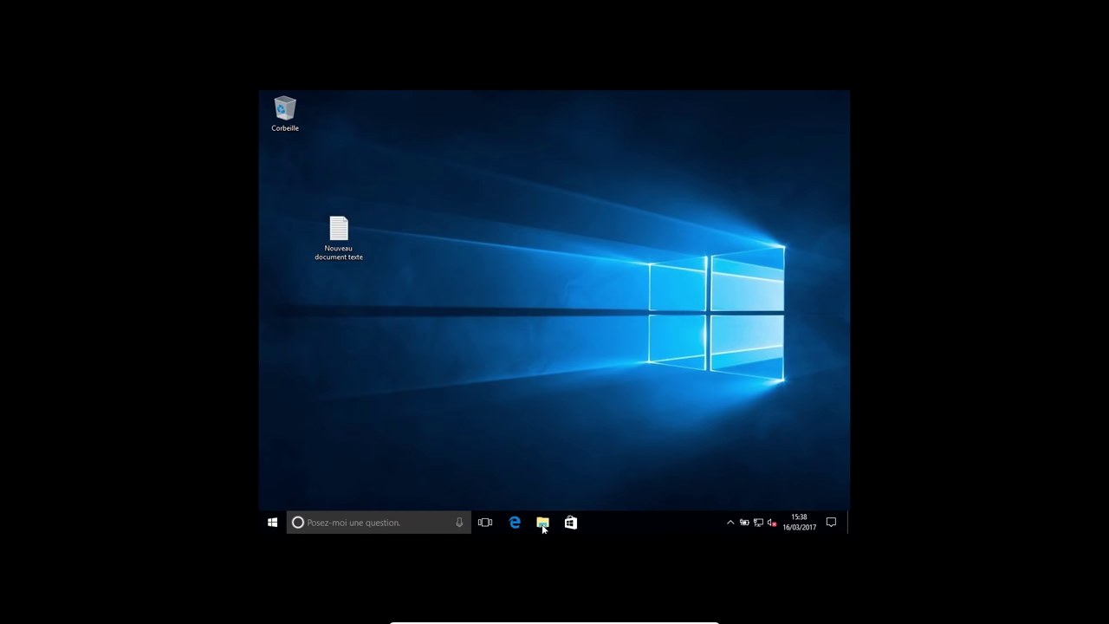
Move Corbeille to the bottom-right corner and place a Ce PC shortcut on the desktop.
click(543, 521)
drag(286, 111, 821, 483)
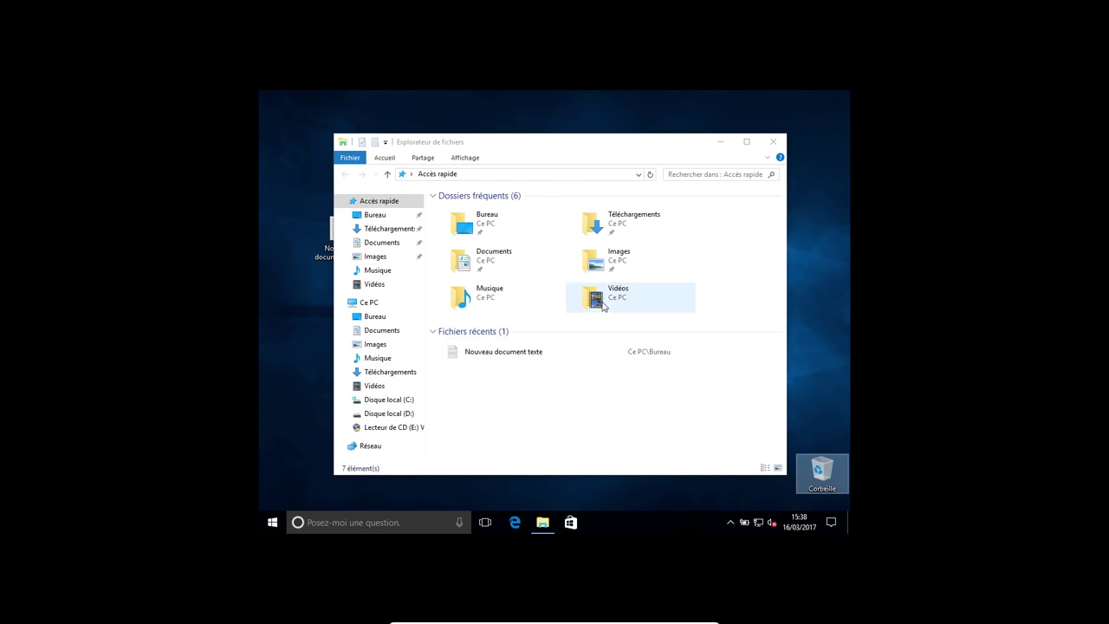
drag(368, 302, 285, 117)
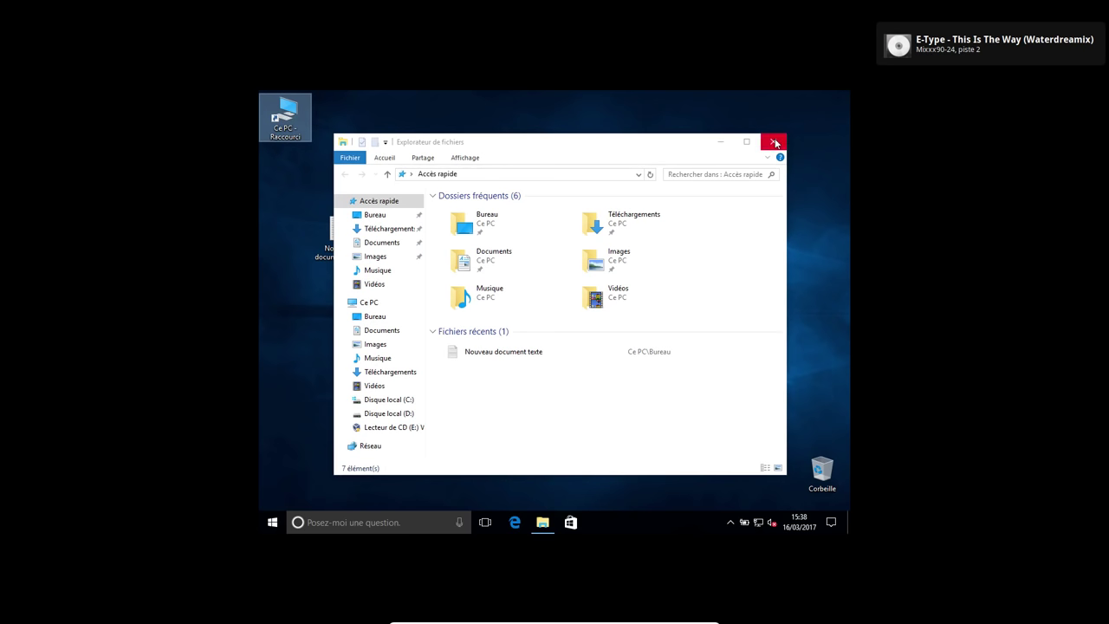
Open Lecteur de CD (E:) and try both VBoxWindowsAdditions installers, which demand administrator rights.
click(382, 303)
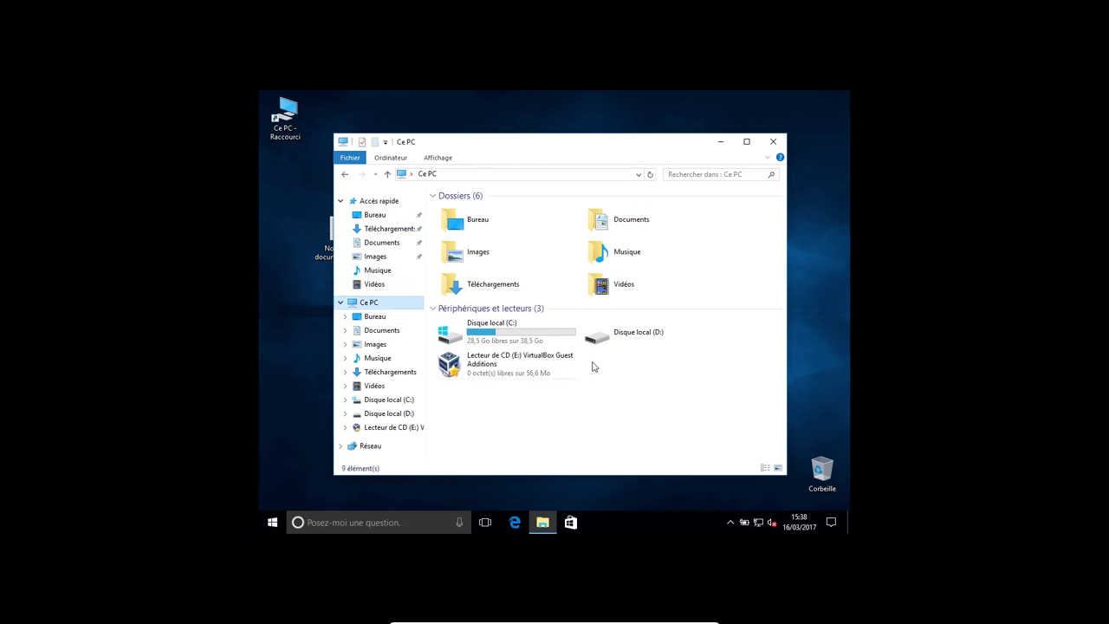
double_click(522, 365)
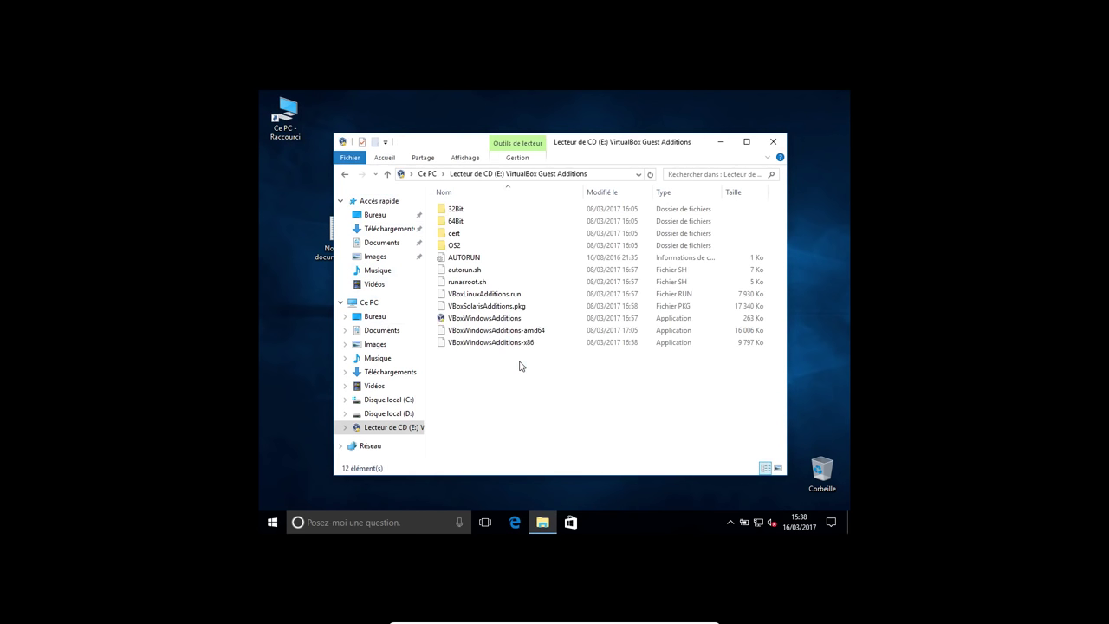
double_click(497, 319)
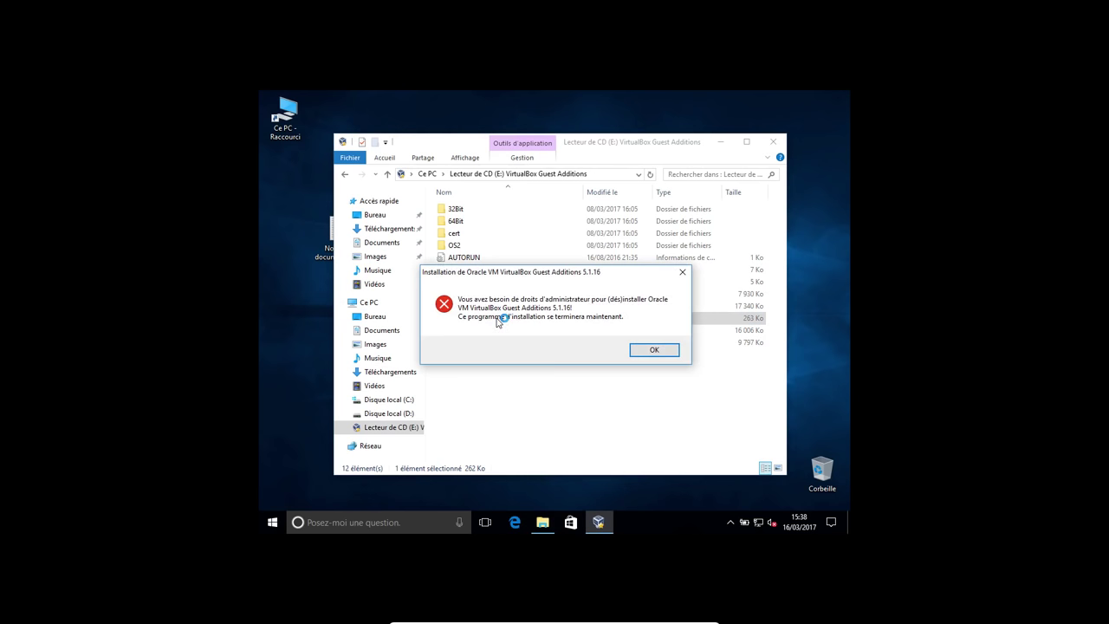
click(655, 350)
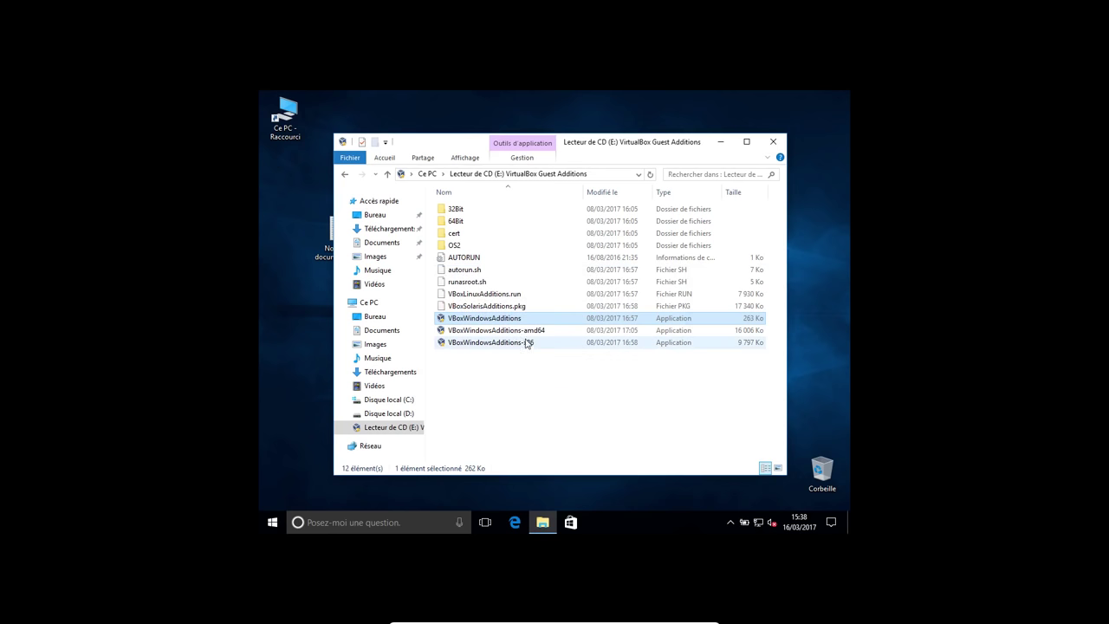
double_click(501, 330)
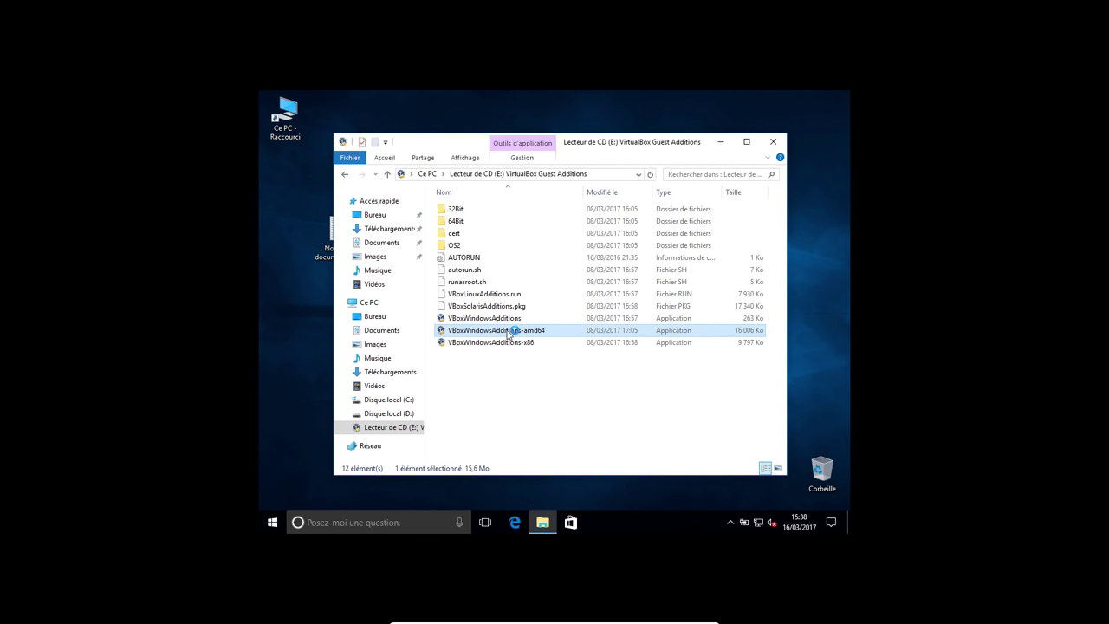
click(664, 349)
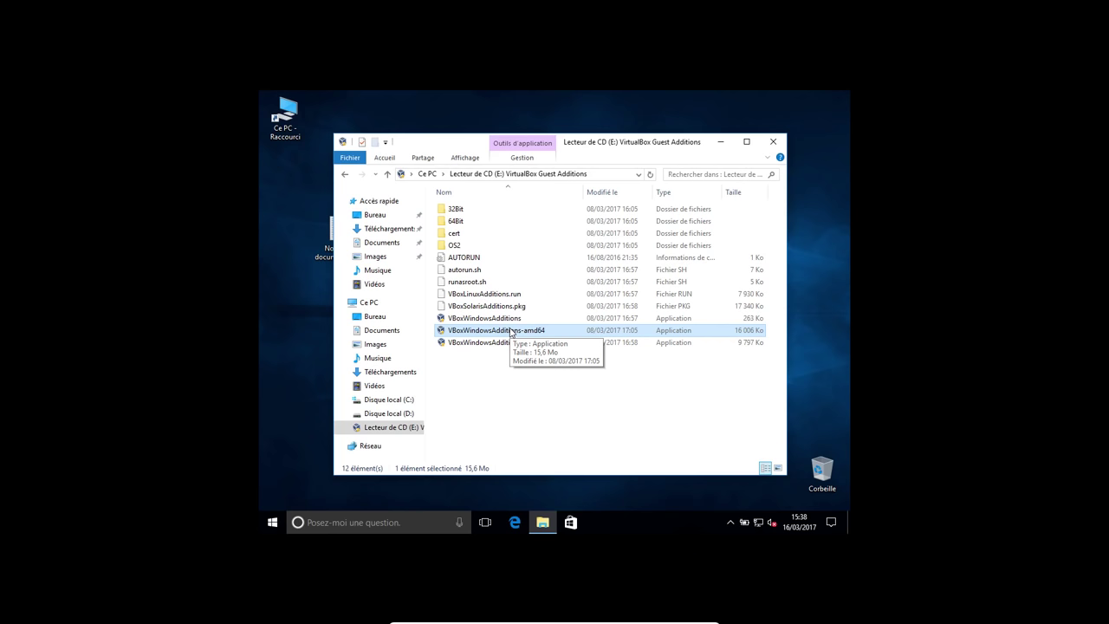
Run VBoxWindowsAdditions-amd64 as administrator, entering the admin password.
right_click(510, 332)
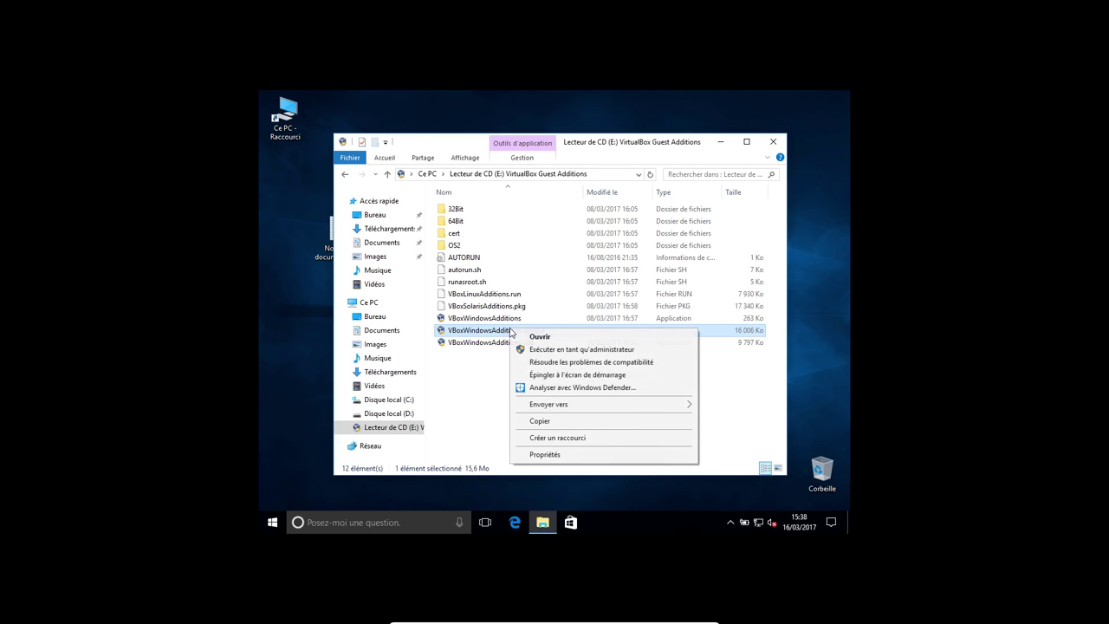
click(540, 350)
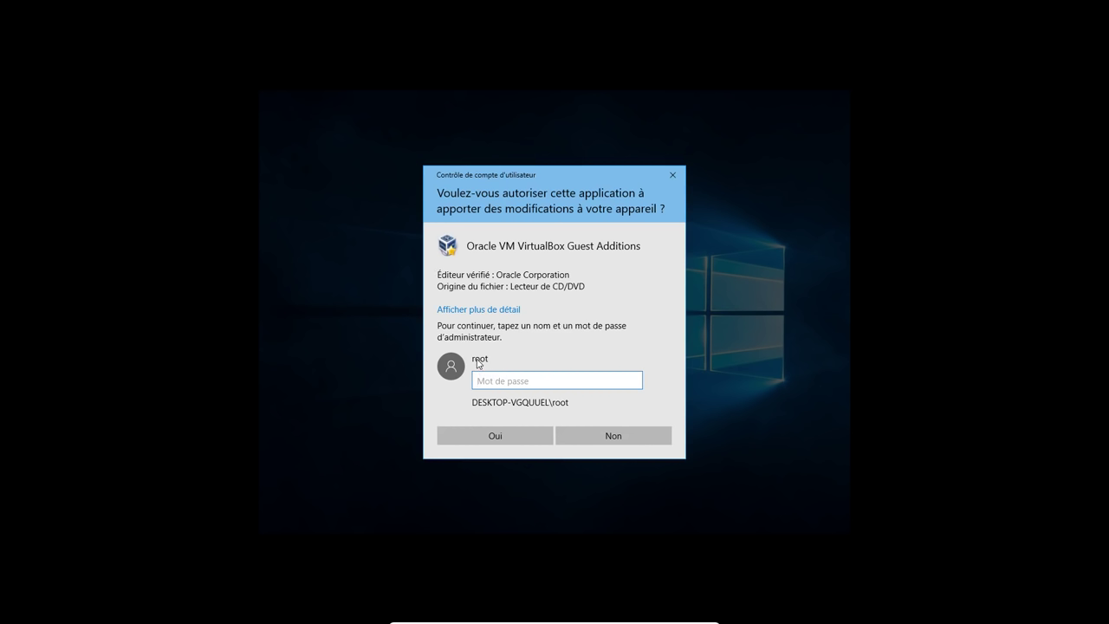
key(Return)
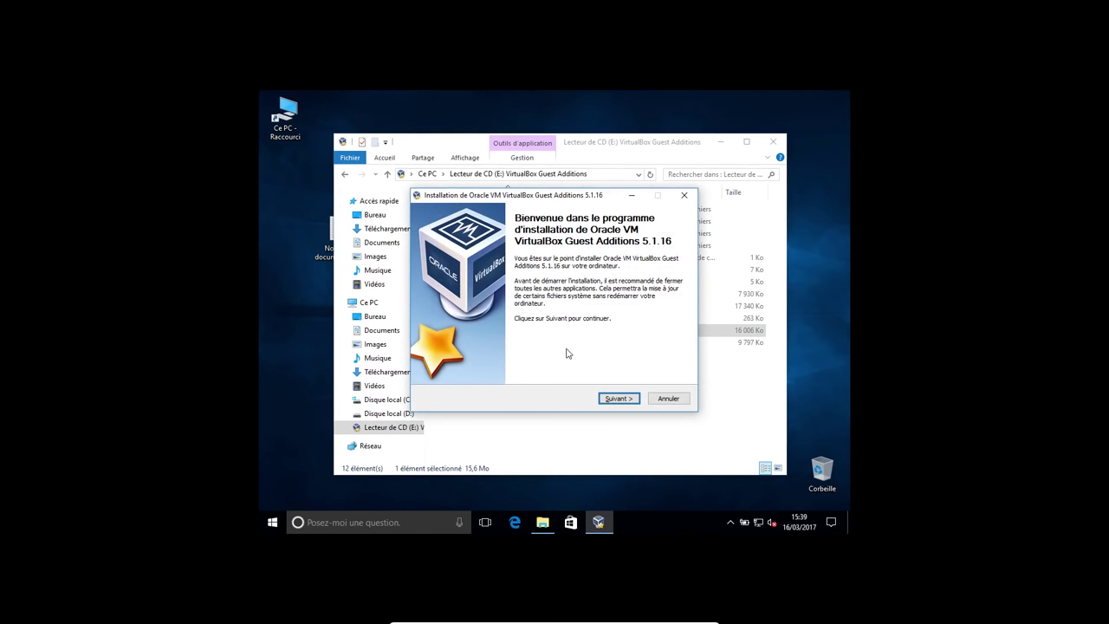
Install Guest Additions 5.1.16 with default folder and components, approving the Oracle driver.
click(617, 400)
click(620, 403)
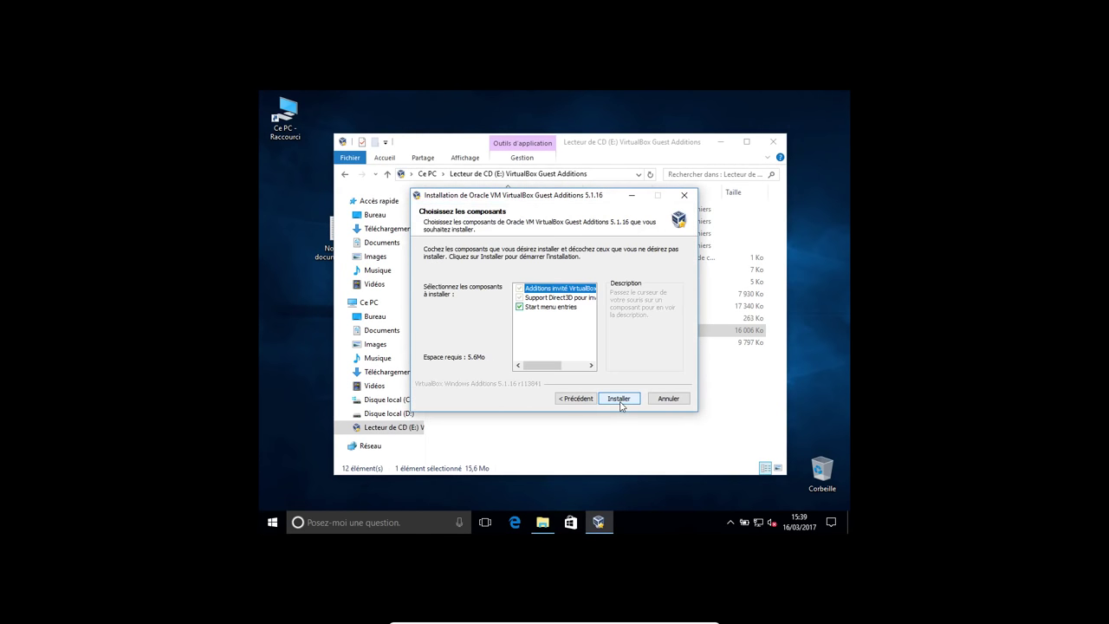
click(621, 403)
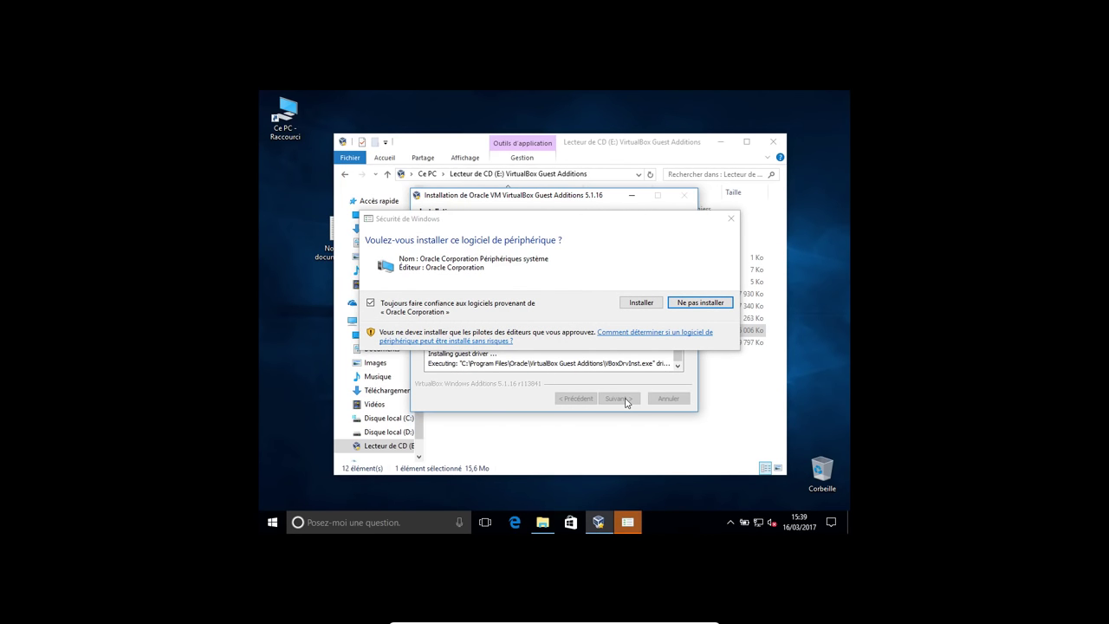
click(635, 303)
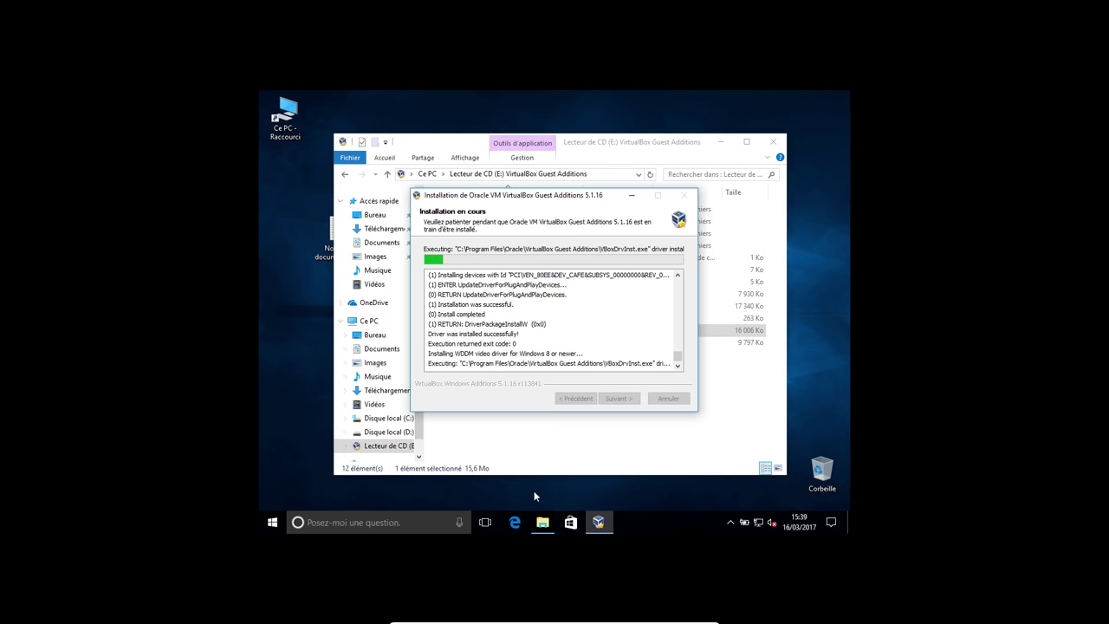
Restart the virtual machine via the Start menu power options.
click(272, 523)
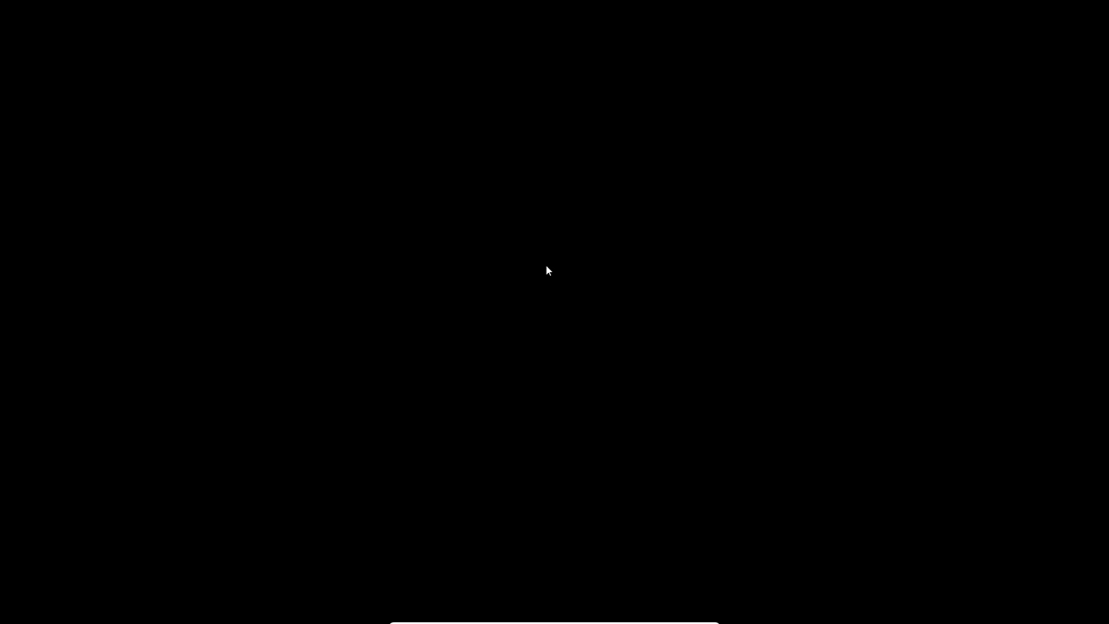
Sign back into the new local account with its password after the reboot.
click(531, 325)
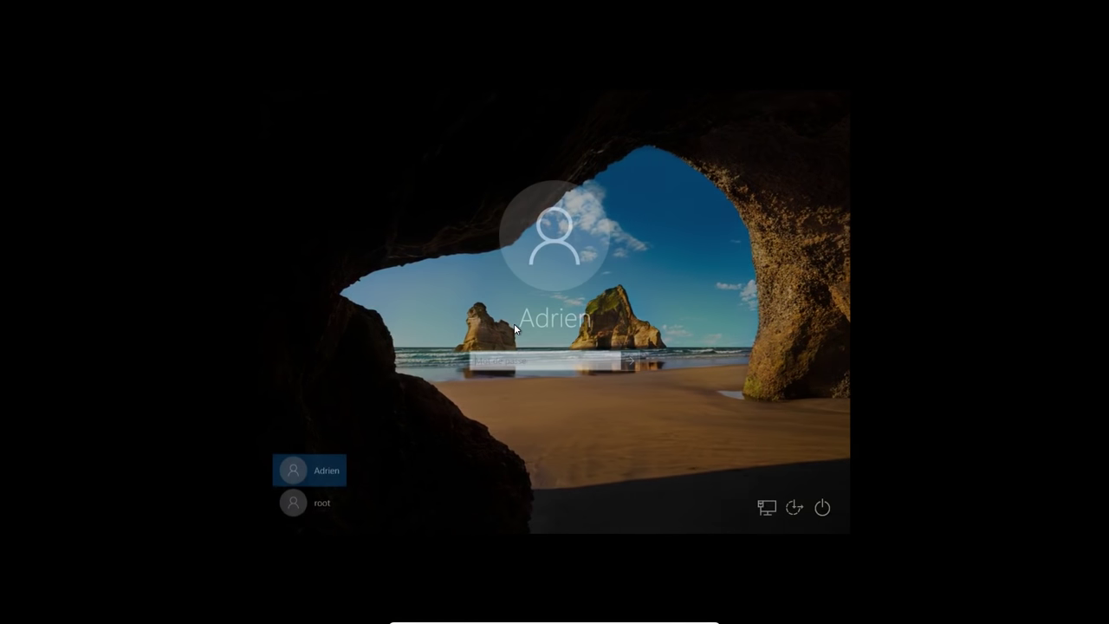
text(••)
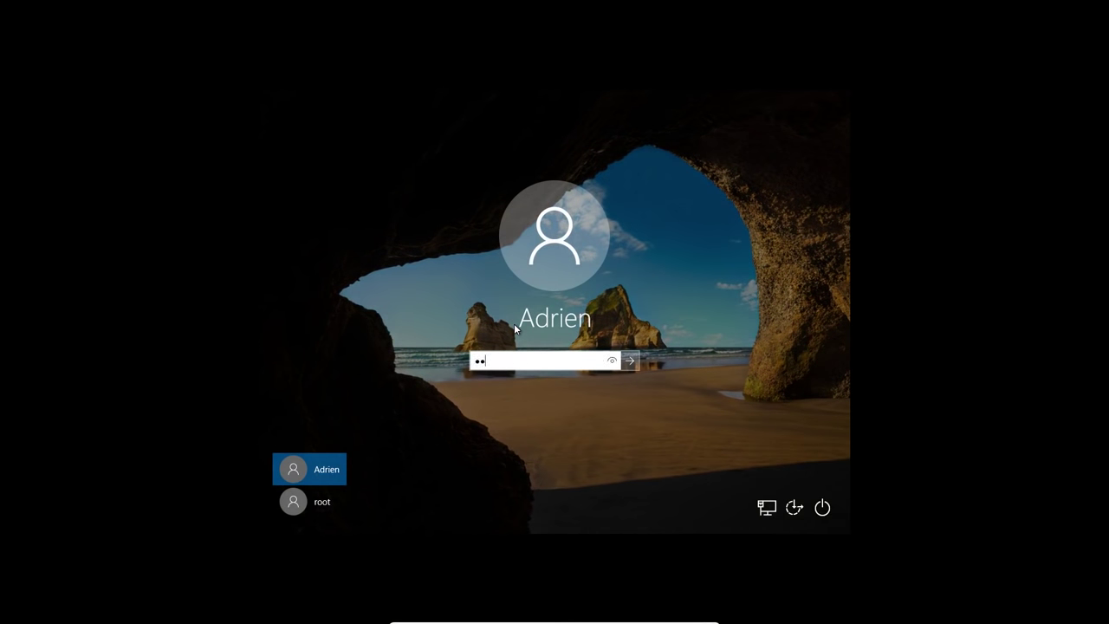
text(•••••••)
key(Return)
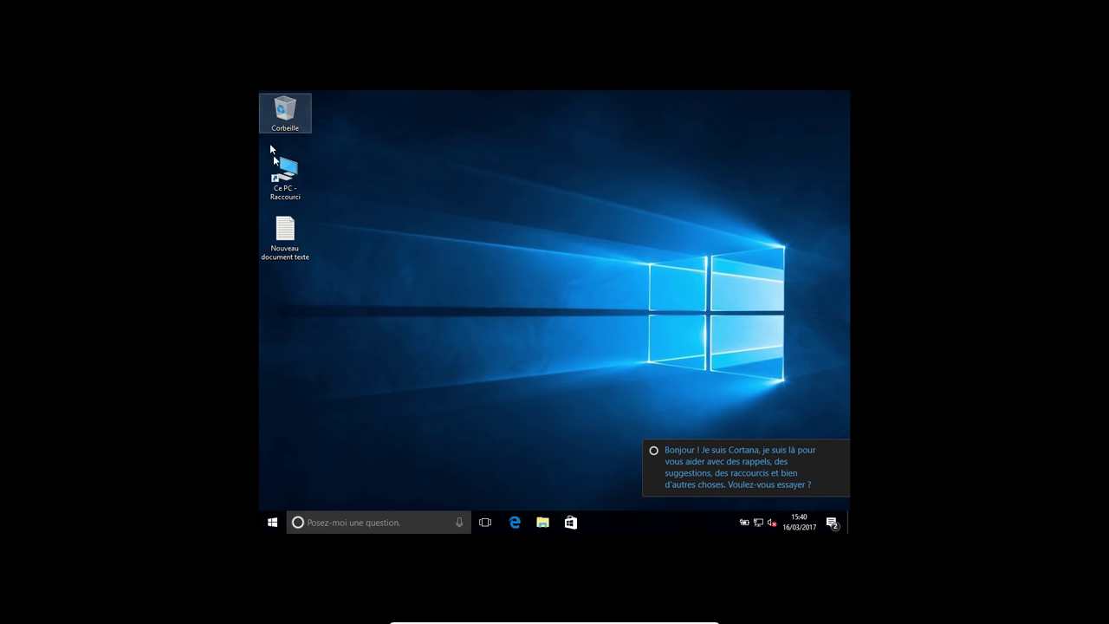
Open Ce PC > Lecteur de CD (E:) to list the Guest Additions files, dismissing the OneDrive notification.
double_click(293, 177)
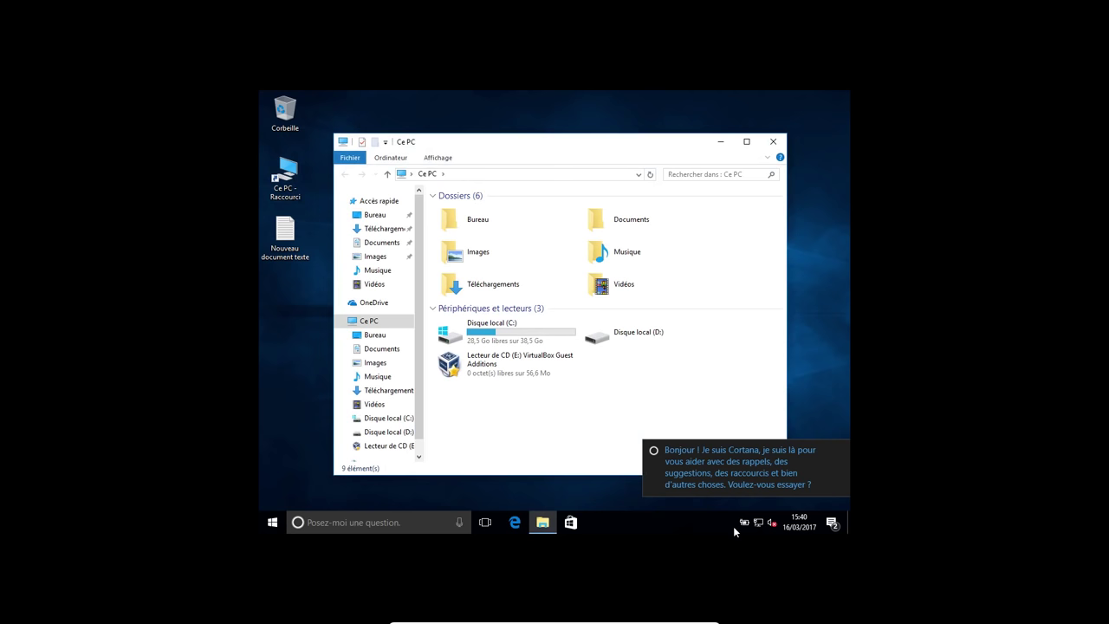
double_click(486, 374)
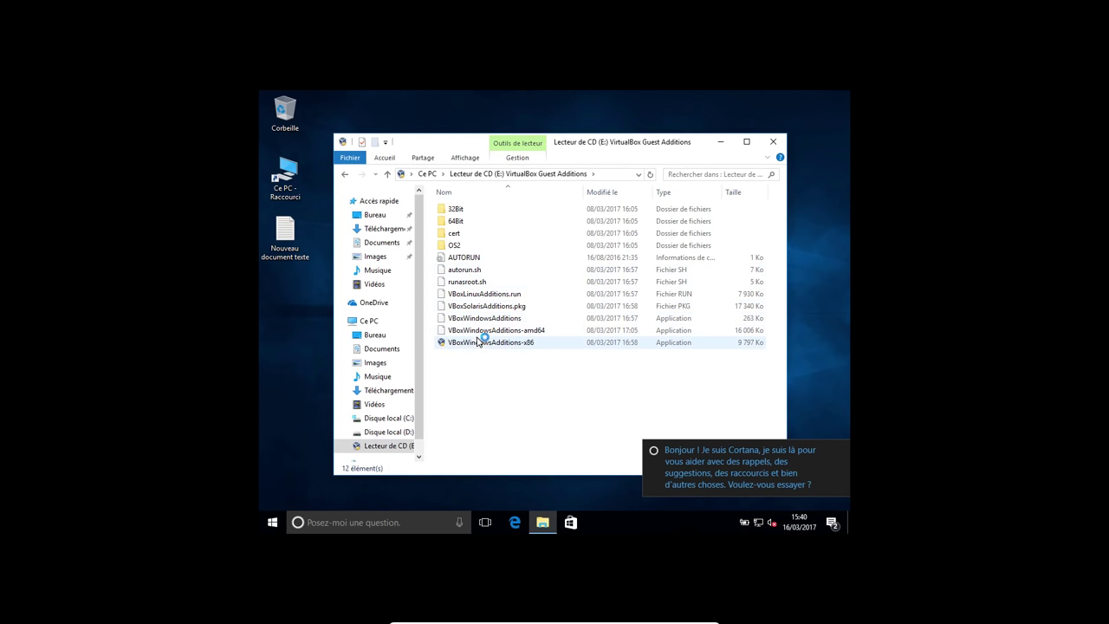
click(479, 319)
right_click(479, 319)
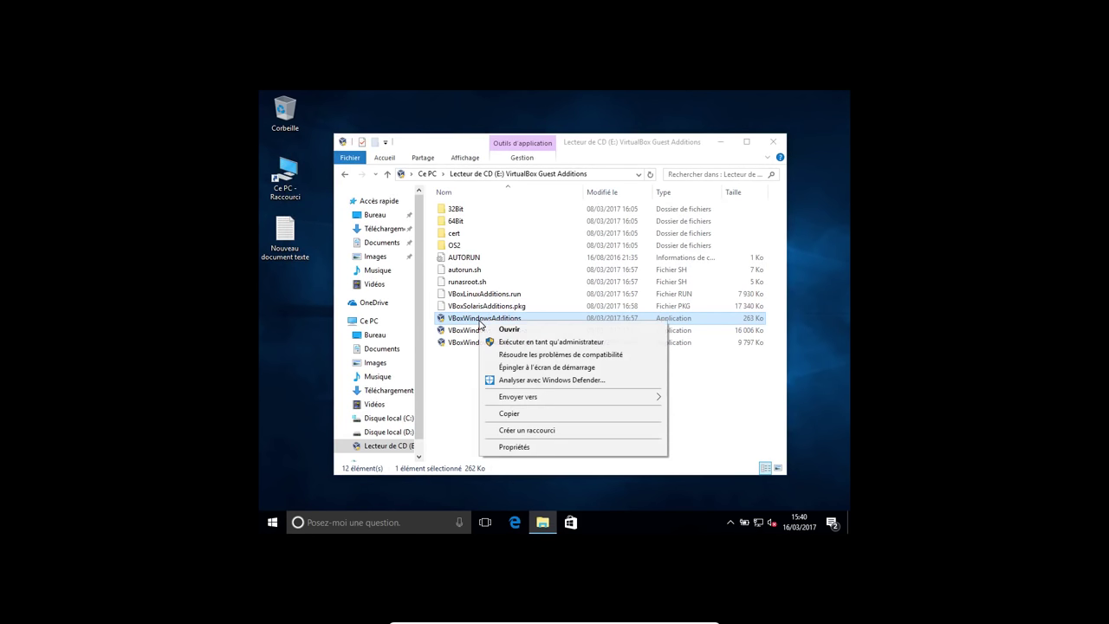
click(730, 394)
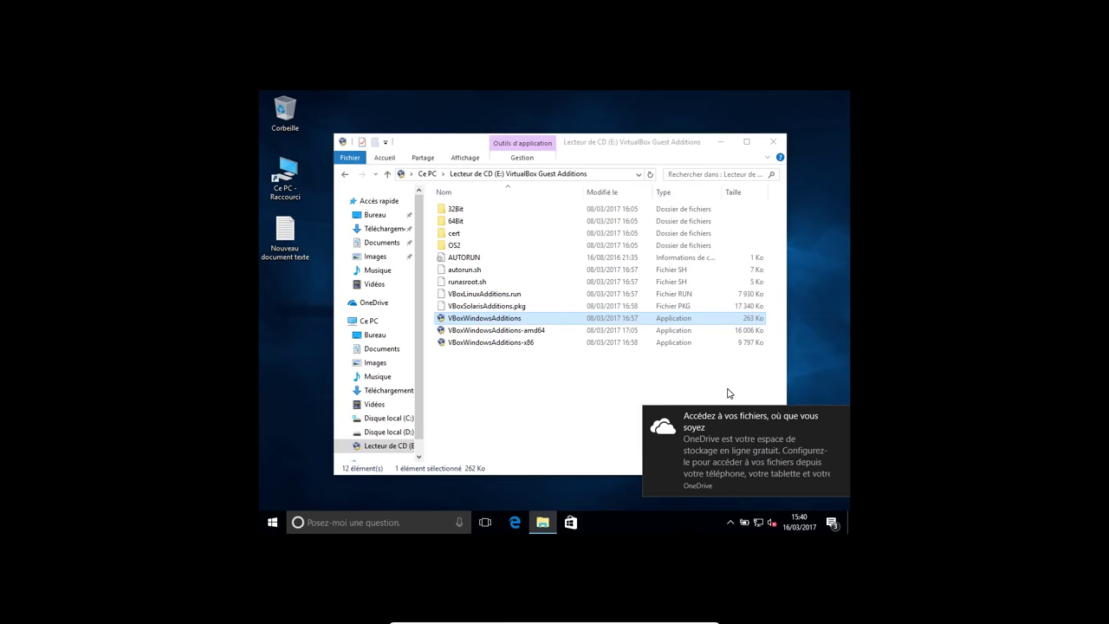
click(841, 416)
click(730, 523)
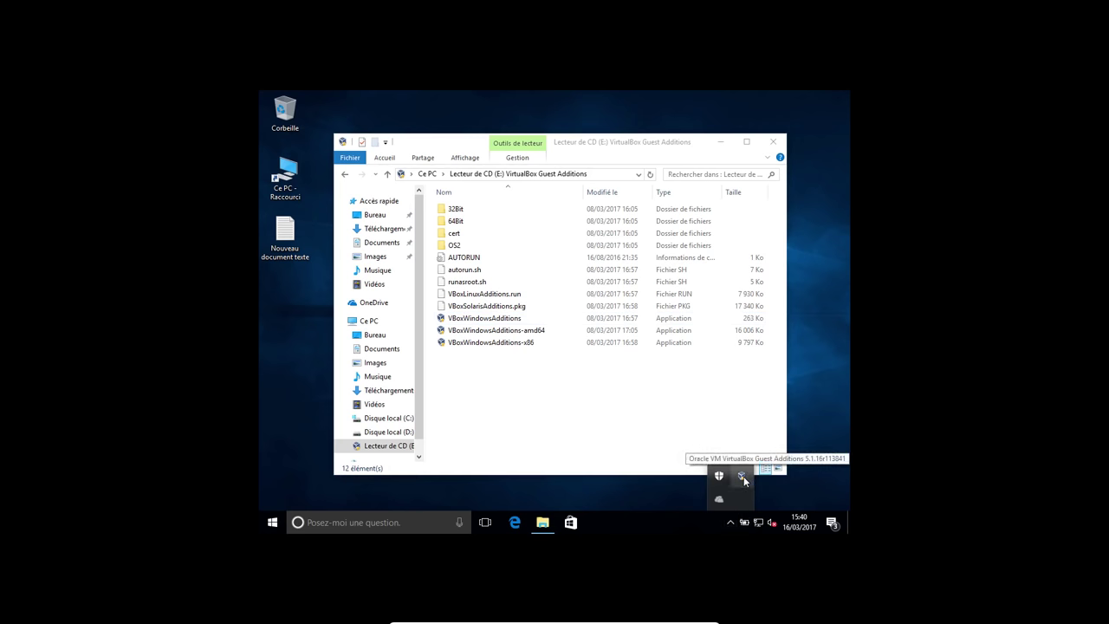
Close the drive window, then open and close the desktop's Personnaliser settings.
click(773, 142)
right_click(474, 201)
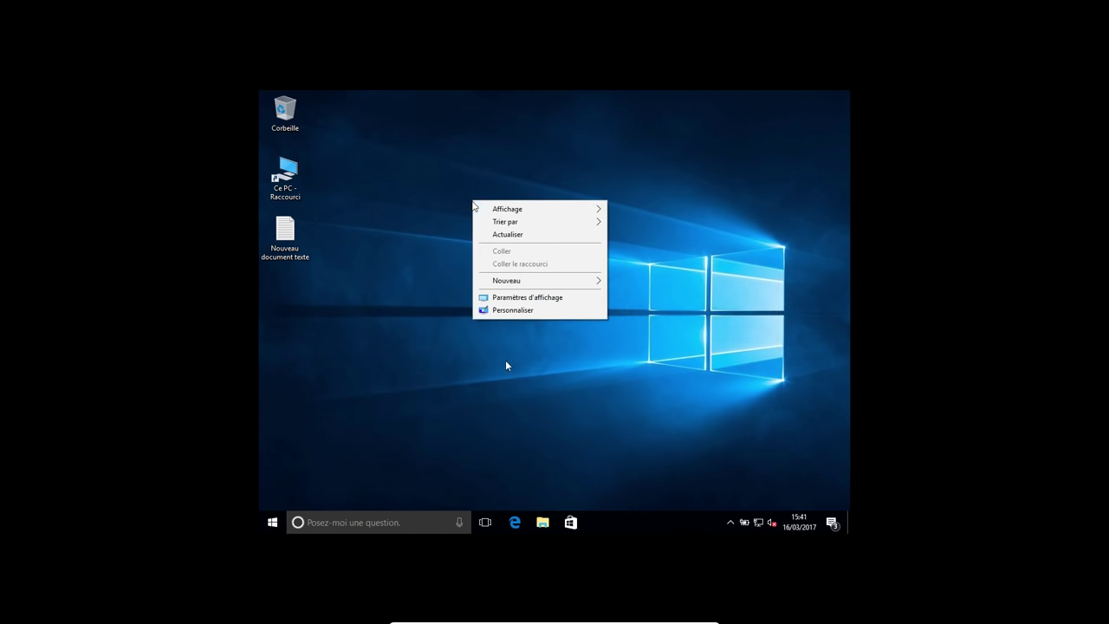
click(521, 310)
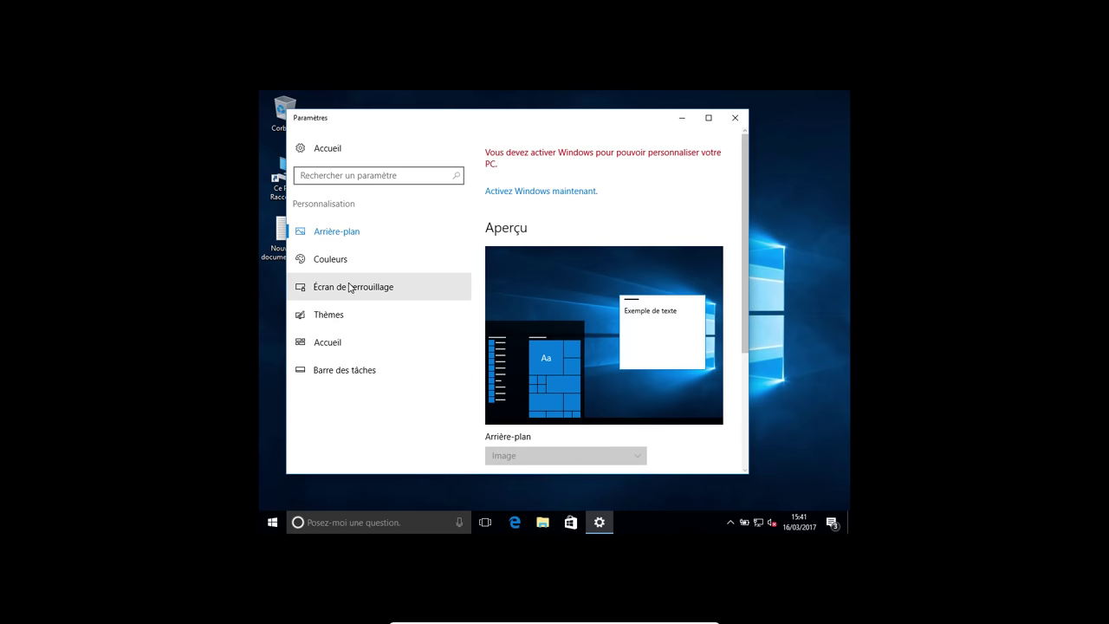
scroll(590, 330, down, 3)
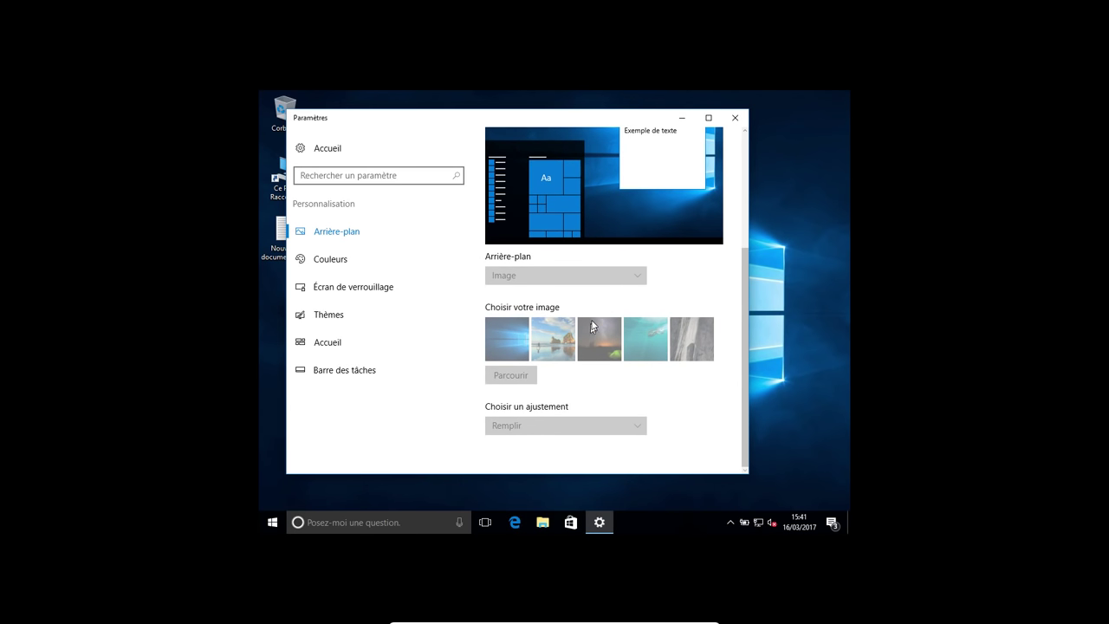
scroll(590, 330, up, 3)
click(735, 117)
Look over Paramètres d'affichage and Applications et fonctionnalités, then close Settings.
right_click(489, 174)
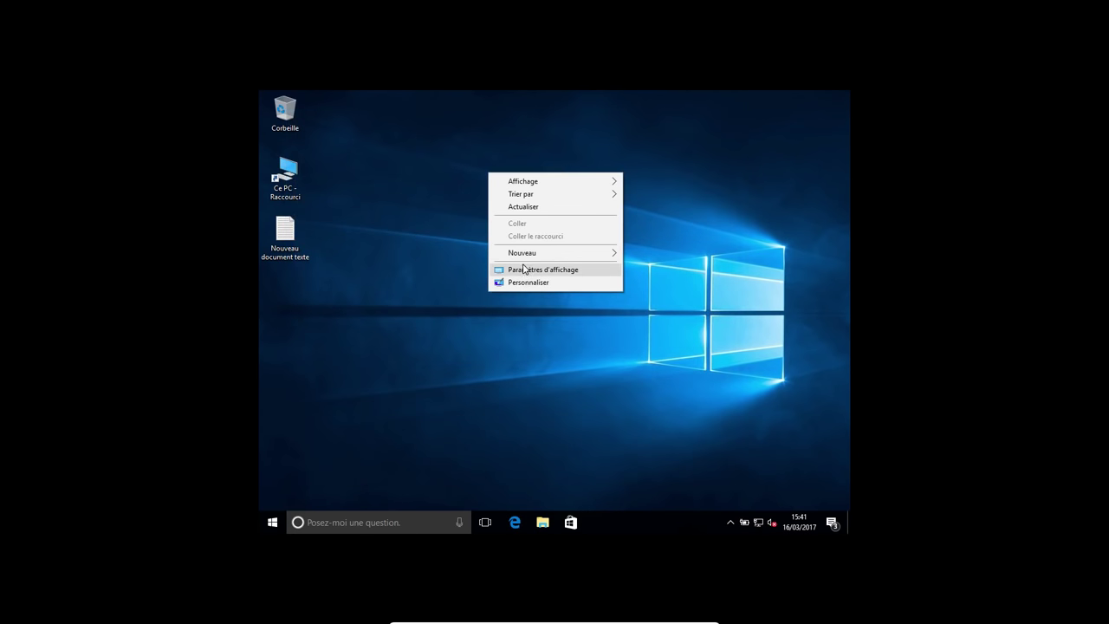
click(522, 271)
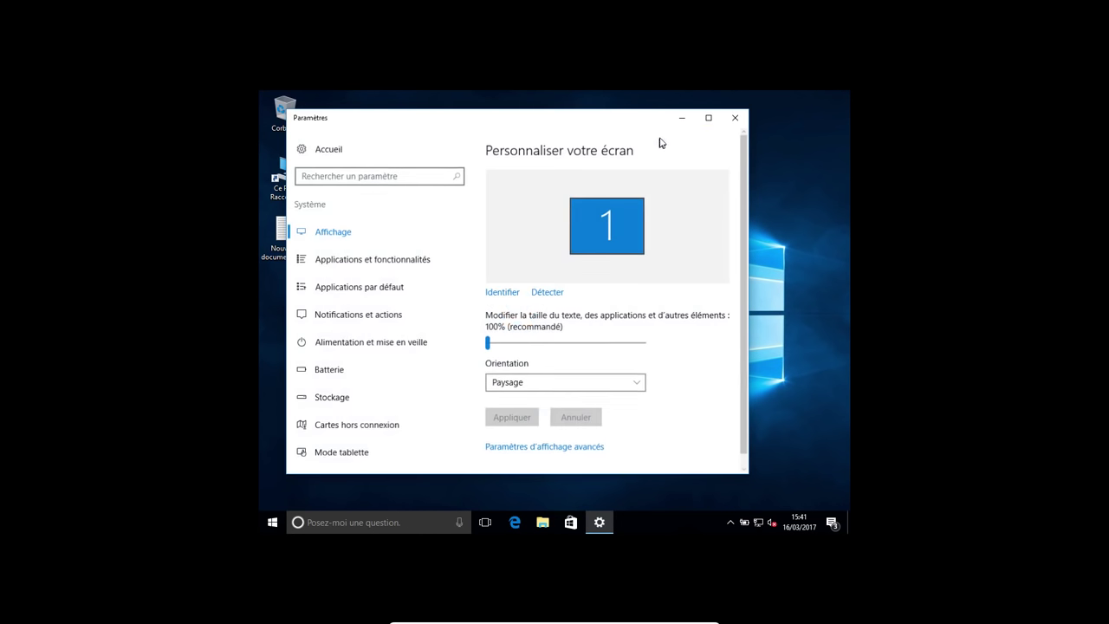
click(708, 117)
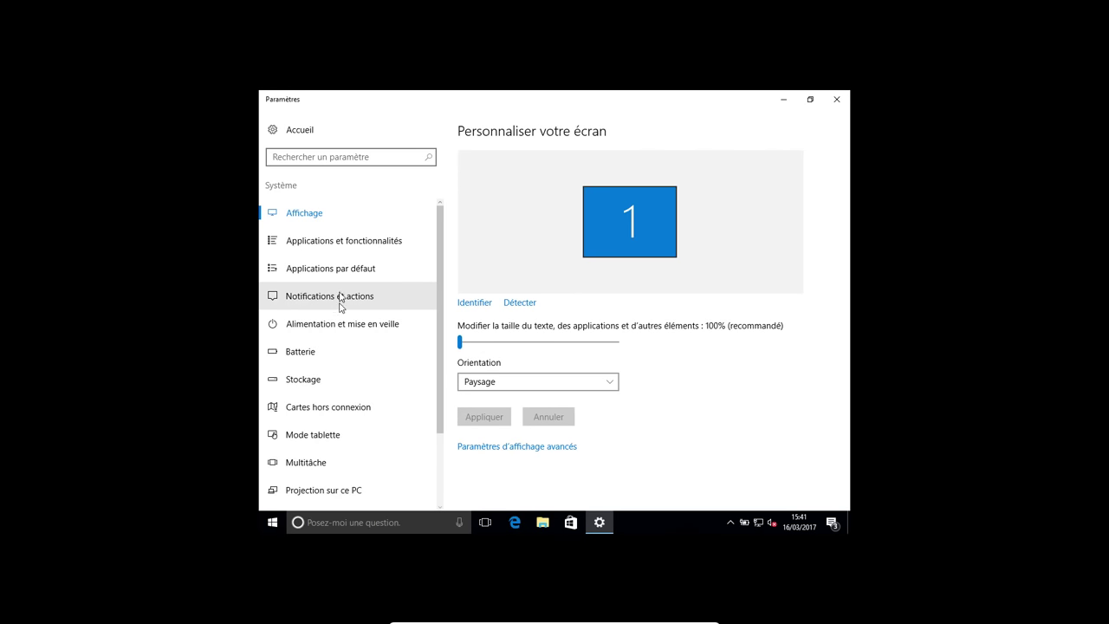
click(349, 243)
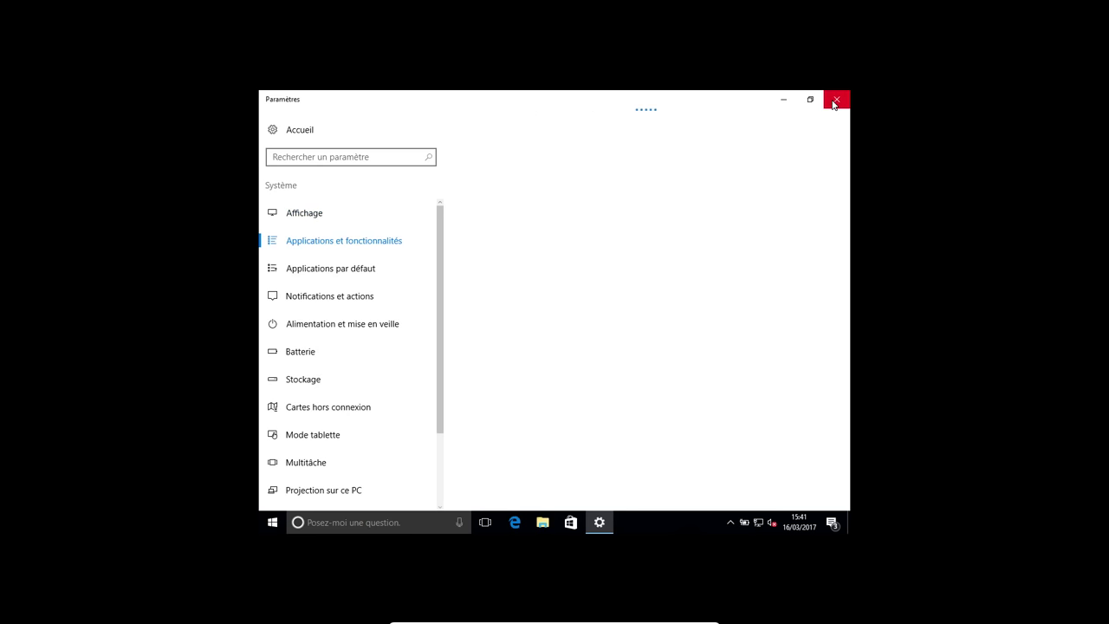
click(836, 99)
key(ctrl+f)
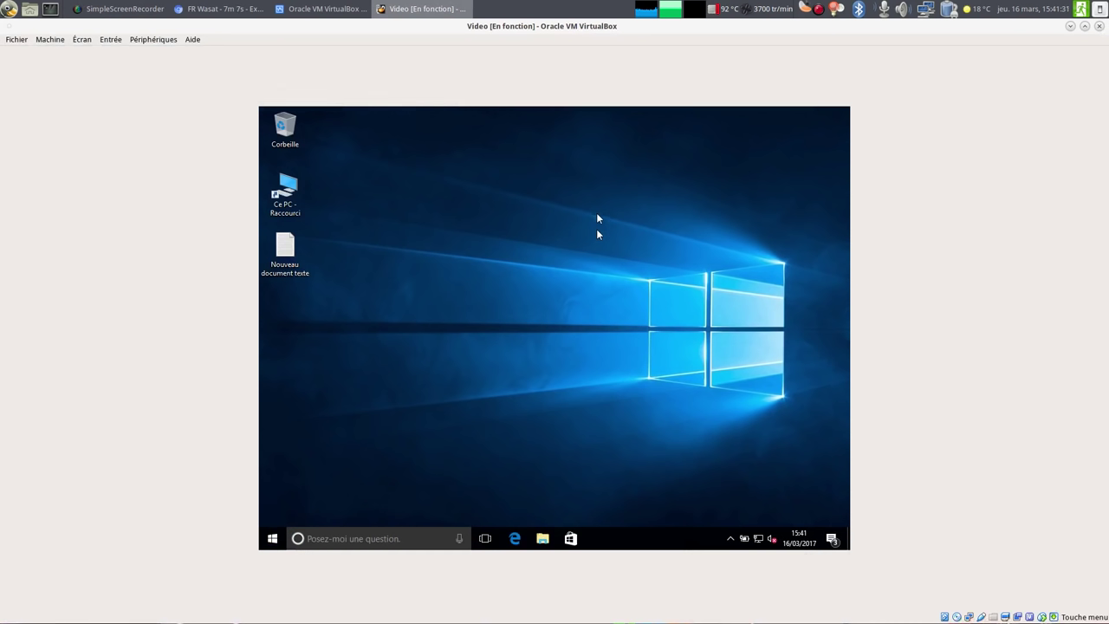
key(ctrl+f)
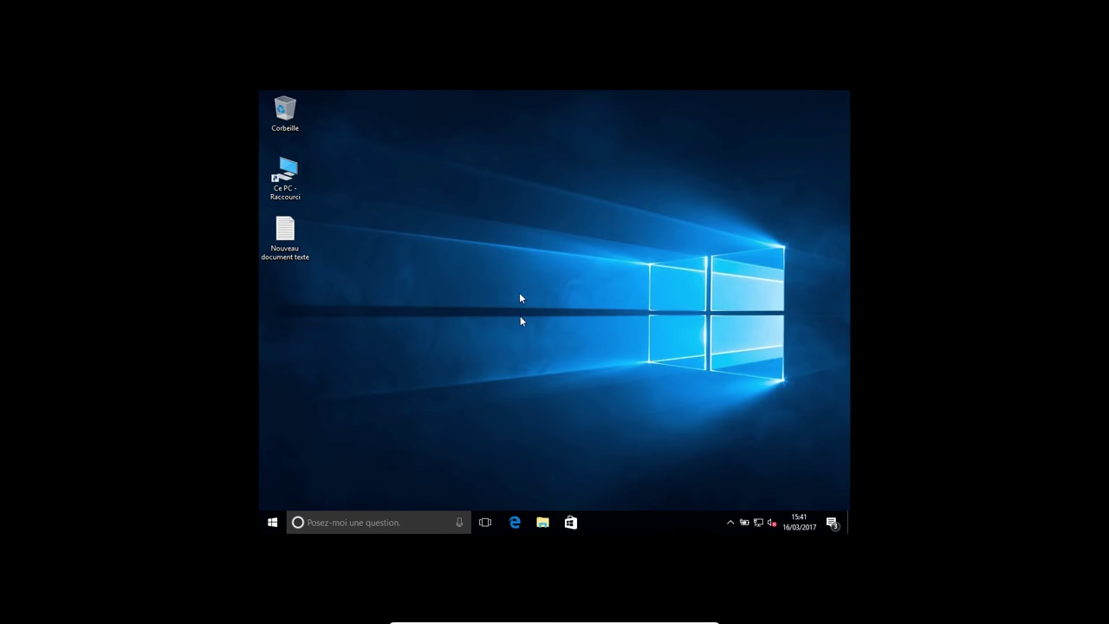
Open the advanced display settings from the desktop and pick 1152 × 864 resolution.
click(730, 523)
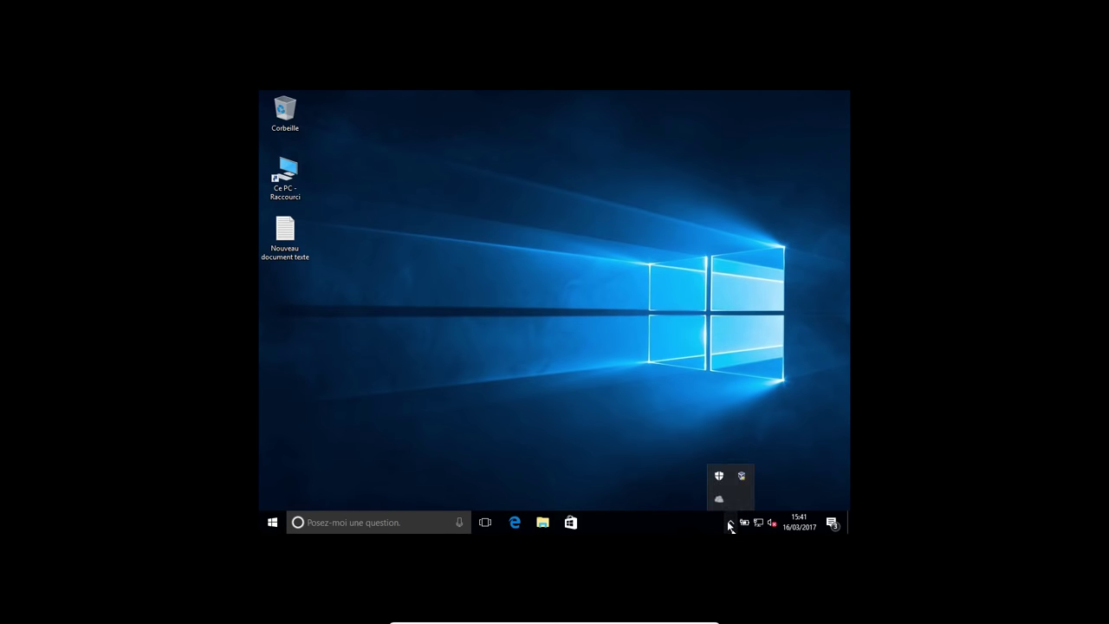
right_click(480, 193)
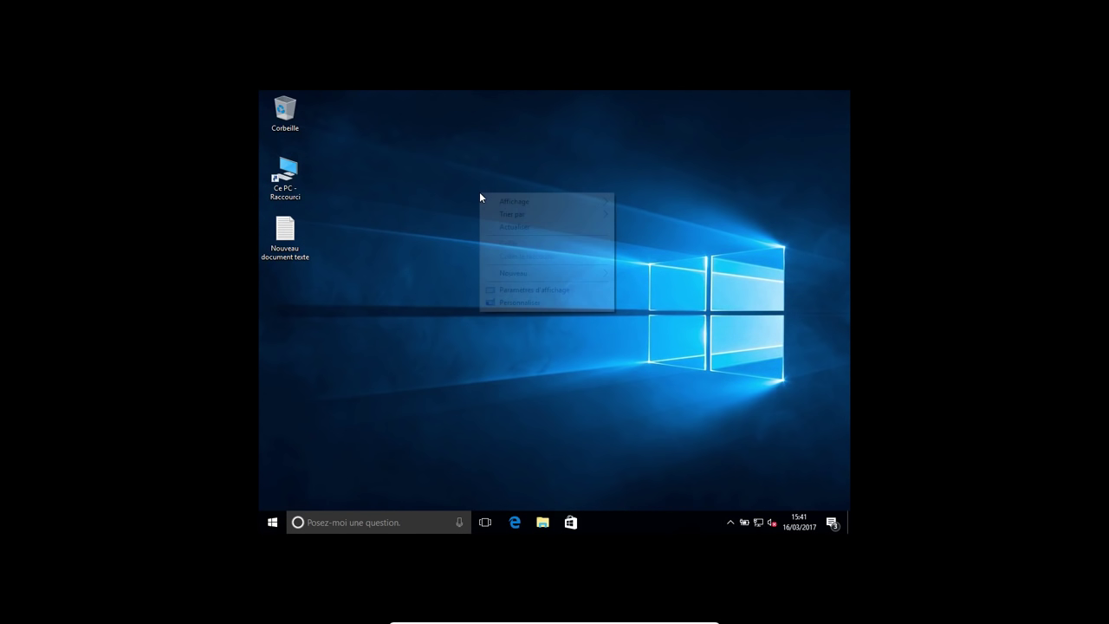
click(515, 291)
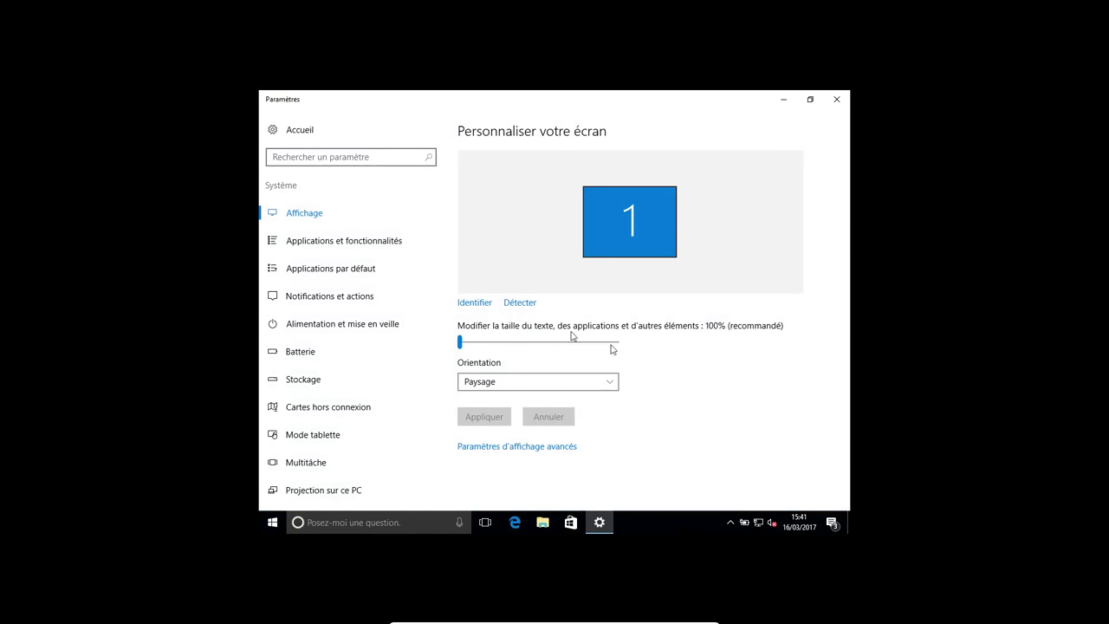
click(550, 447)
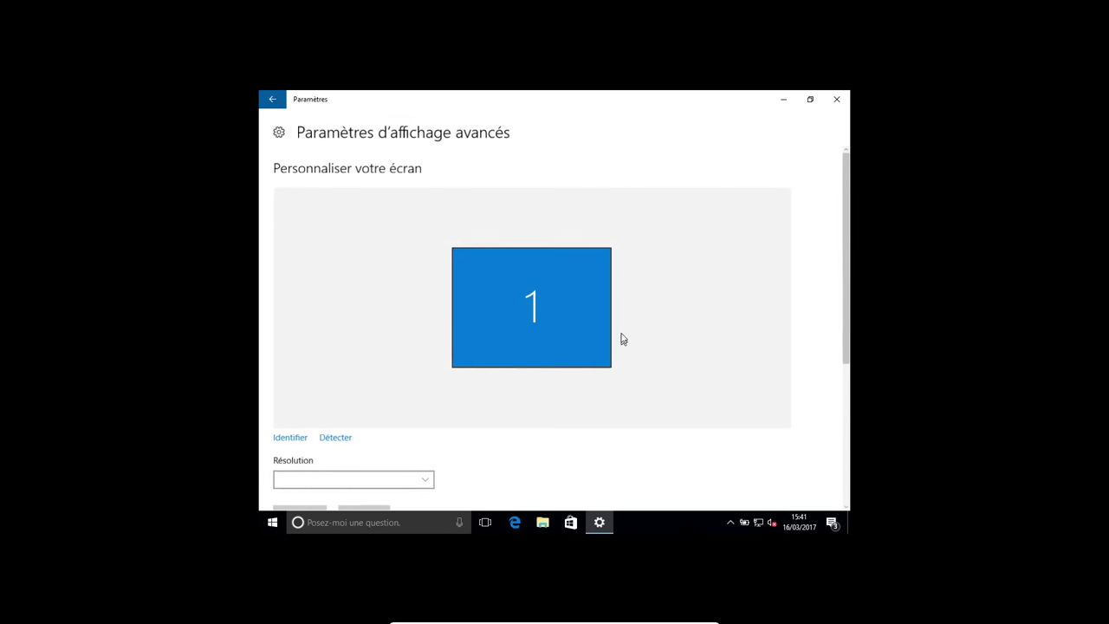
click(371, 477)
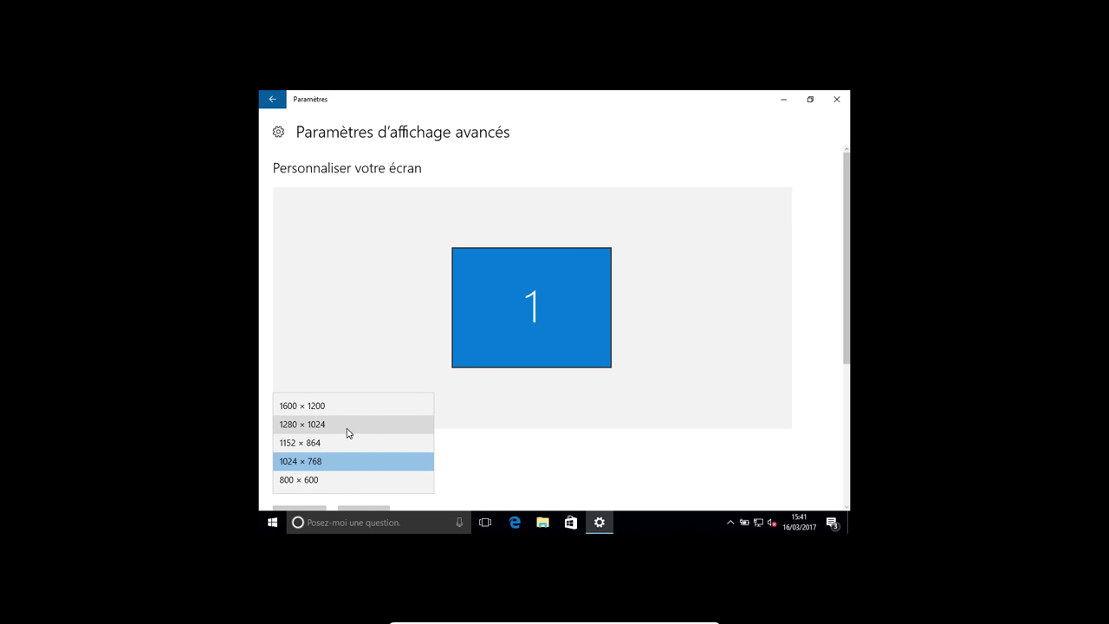
click(348, 442)
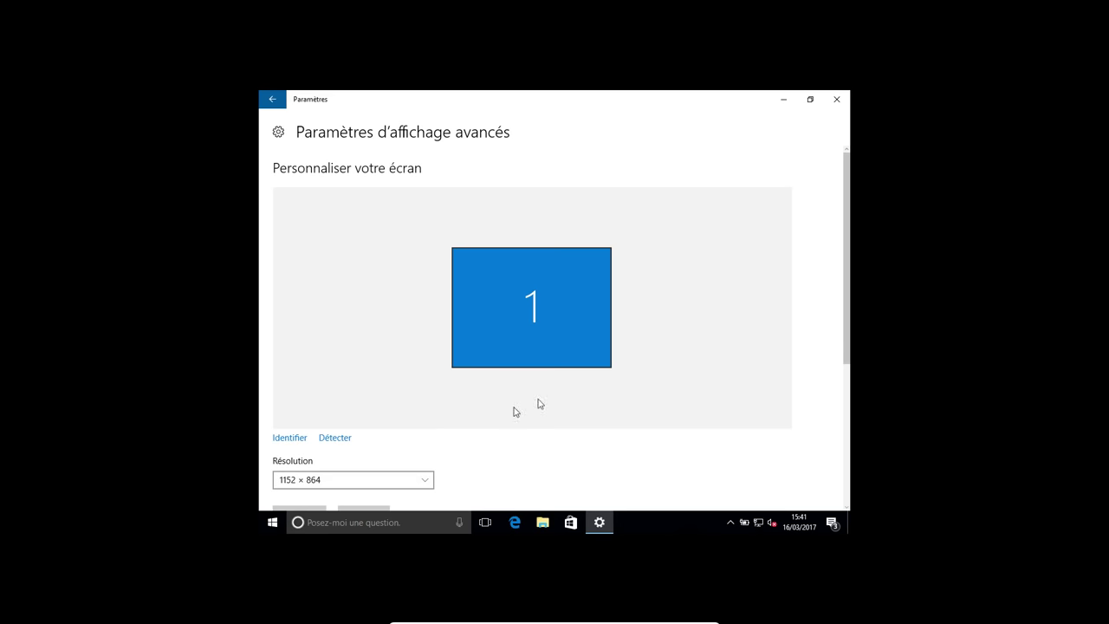
Switch to 1280 × 1024, apply and keep it, then open Ce PC.
click(815, 97)
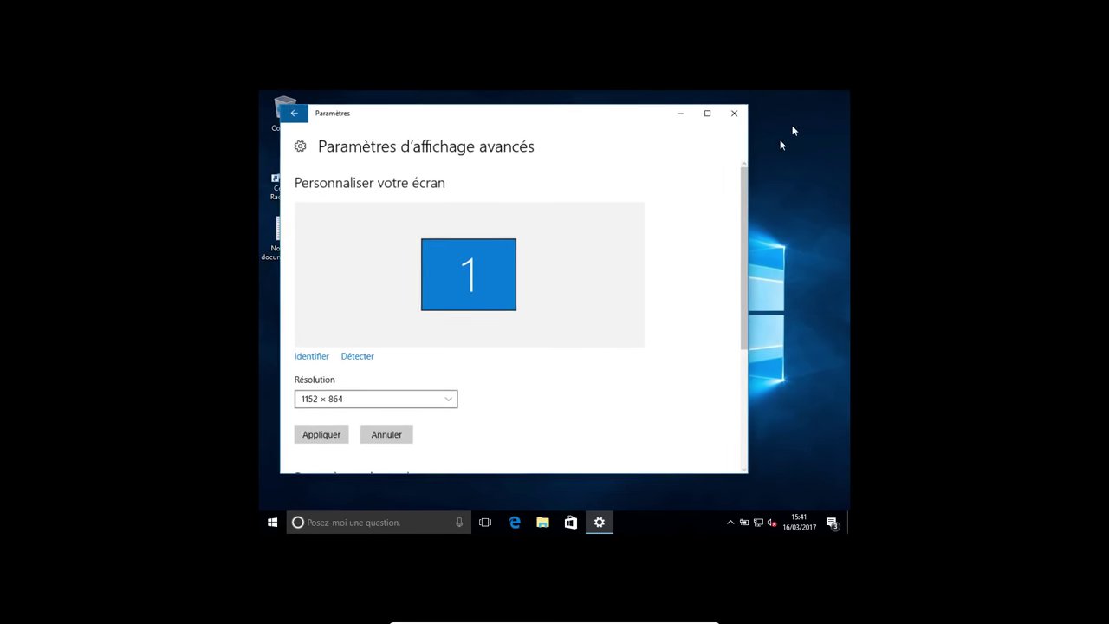
scroll(520, 404, down, 3)
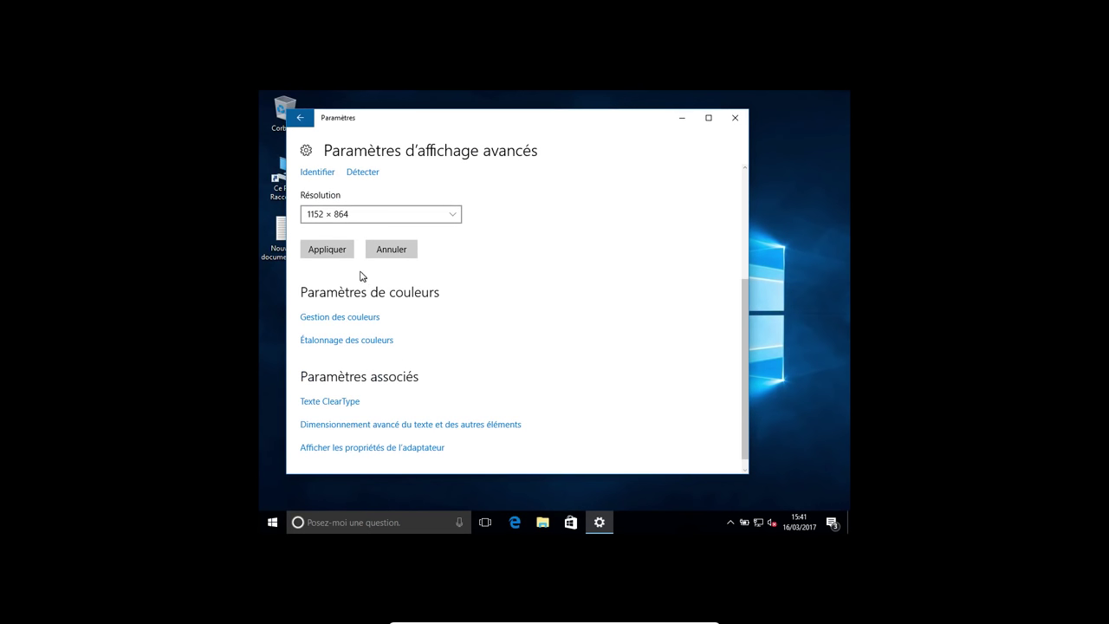
click(342, 217)
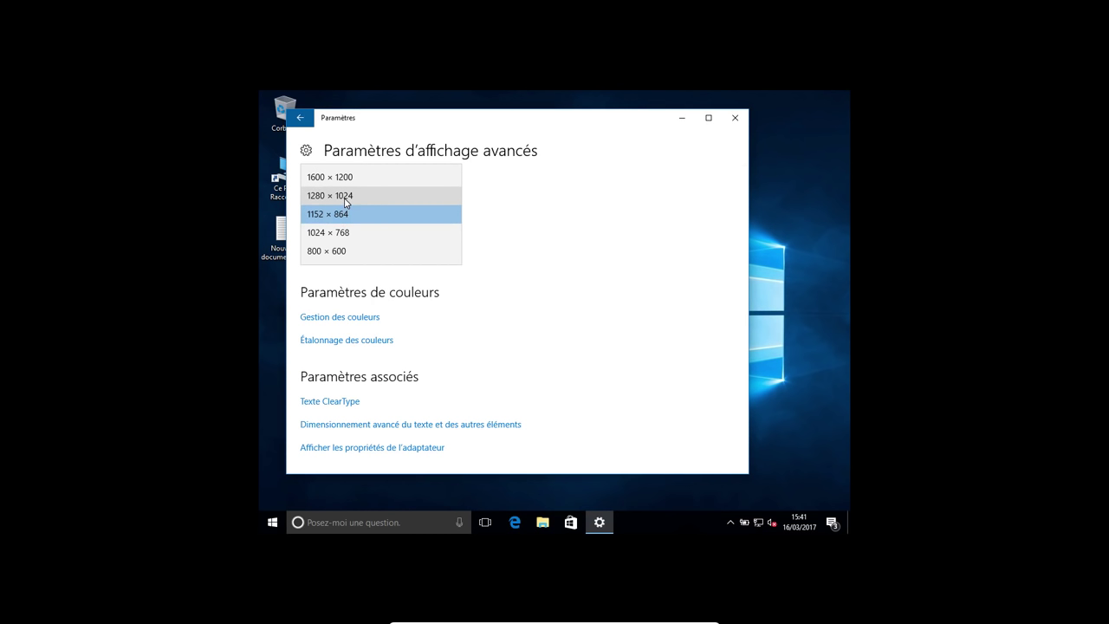
click(344, 197)
click(325, 255)
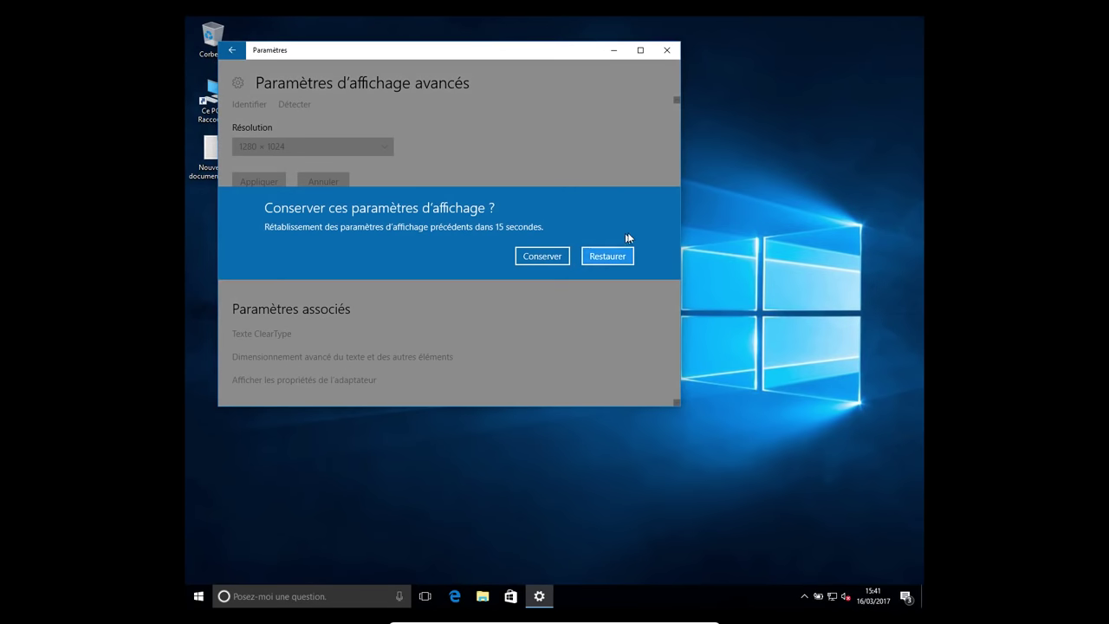
click(541, 256)
click(666, 52)
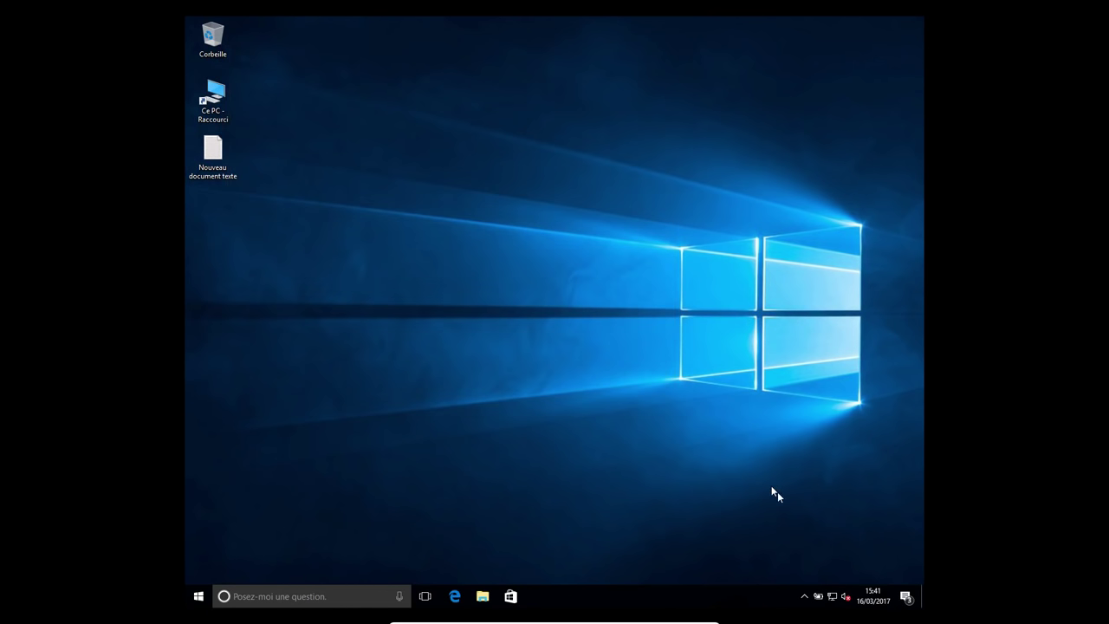
double_click(214, 100)
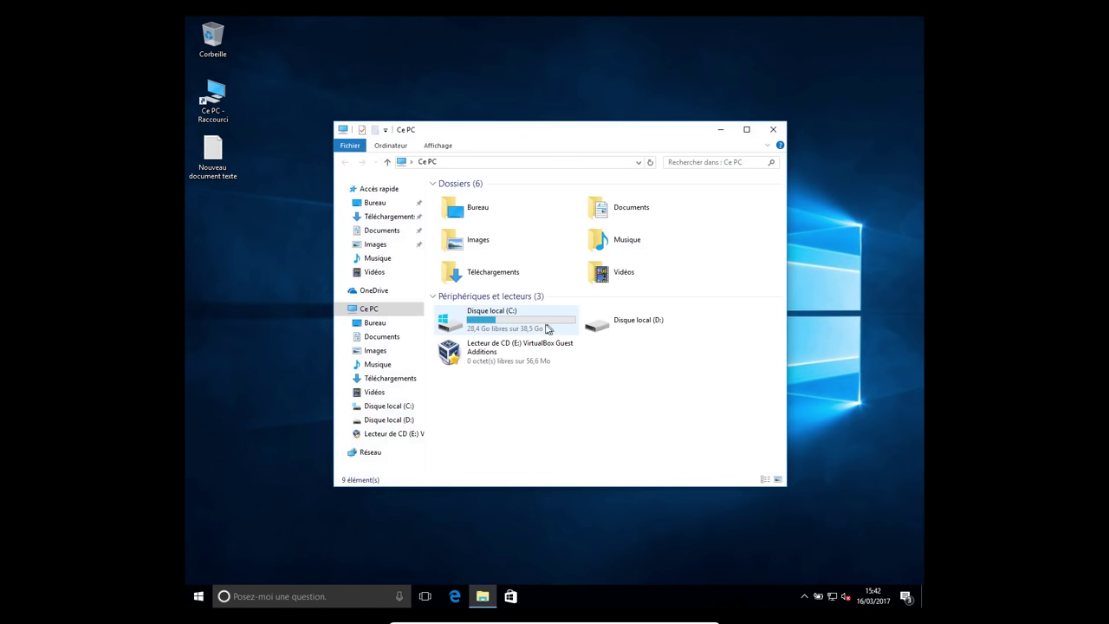
Run VBoxWindowsAdditions from the Guest Additions CD as administrator, entering the admin password.
double_click(516, 349)
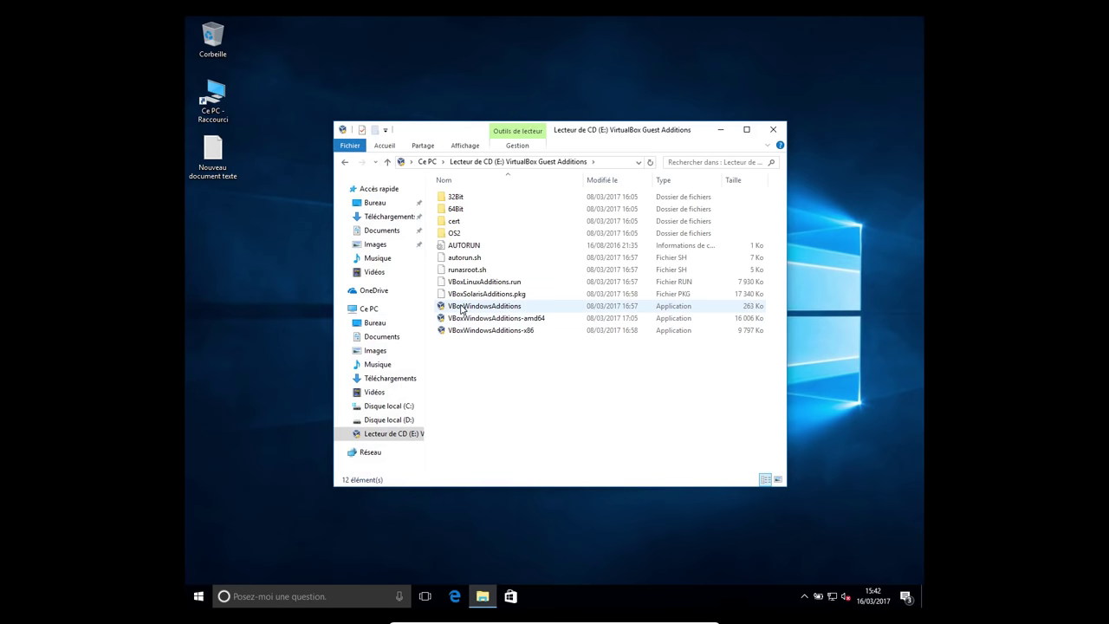
right_click(464, 310)
click(490, 326)
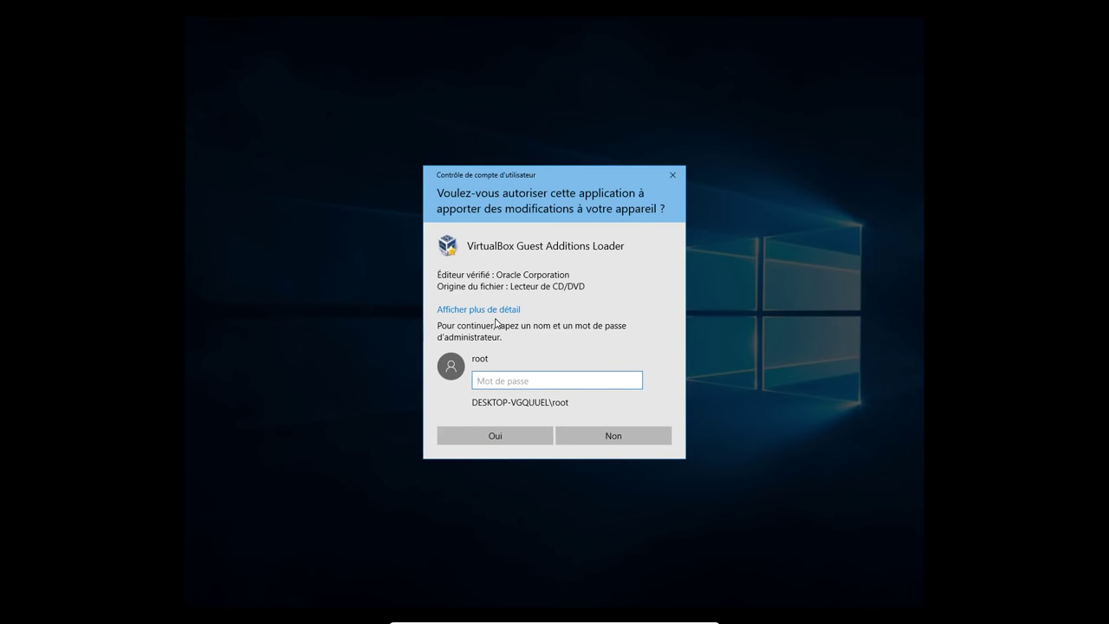
key(Return)
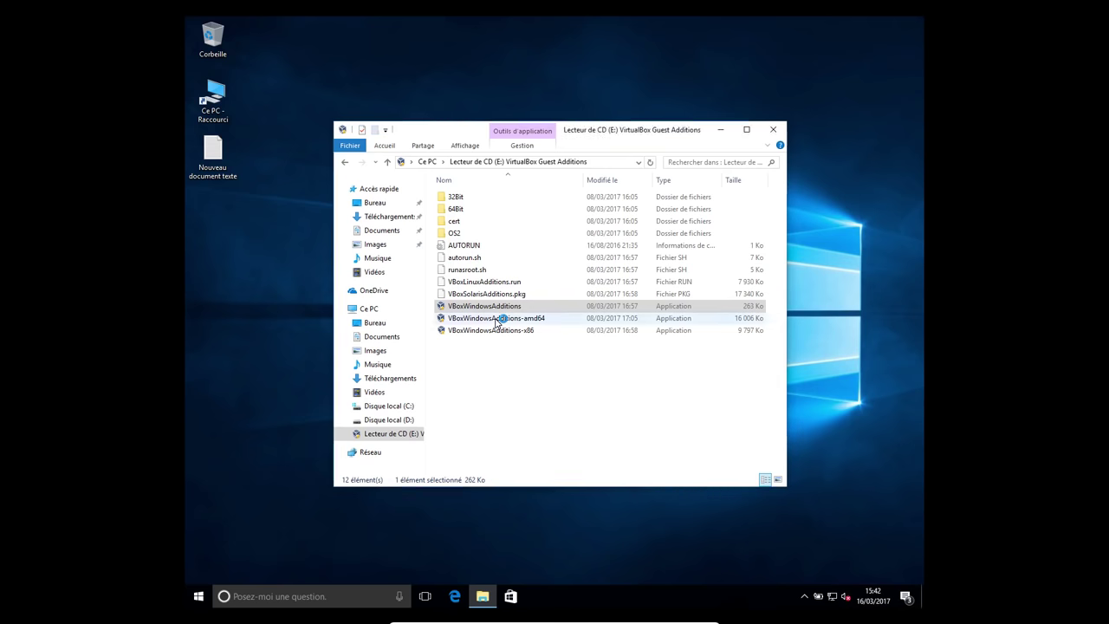
Install Guest Additions 5.1.16 with default folder and components, then restart now.
click(617, 398)
click(622, 400)
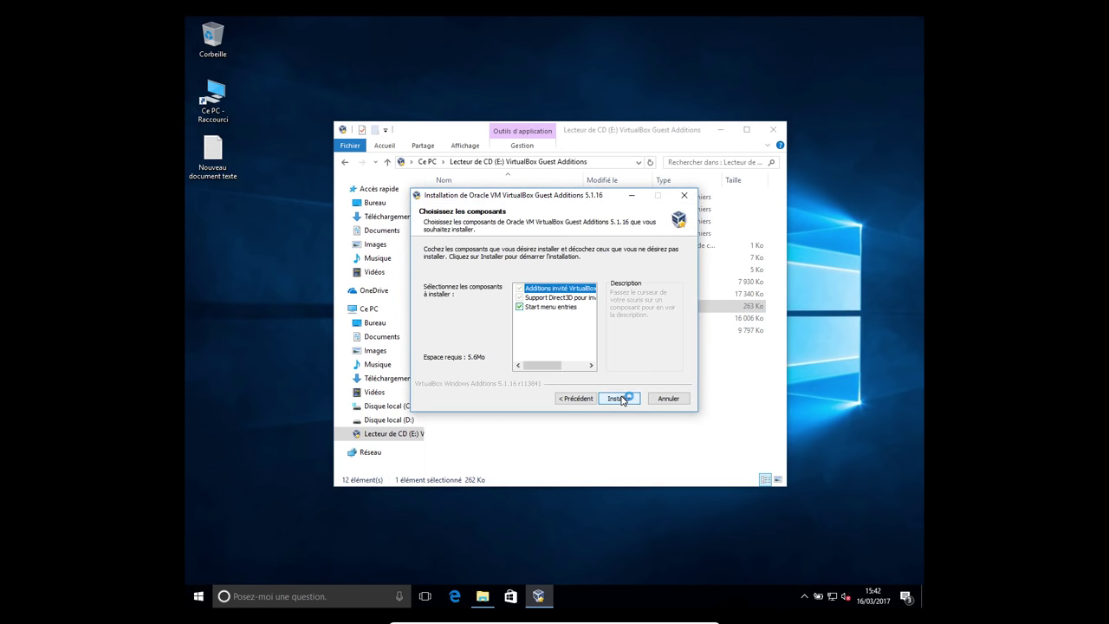
click(620, 399)
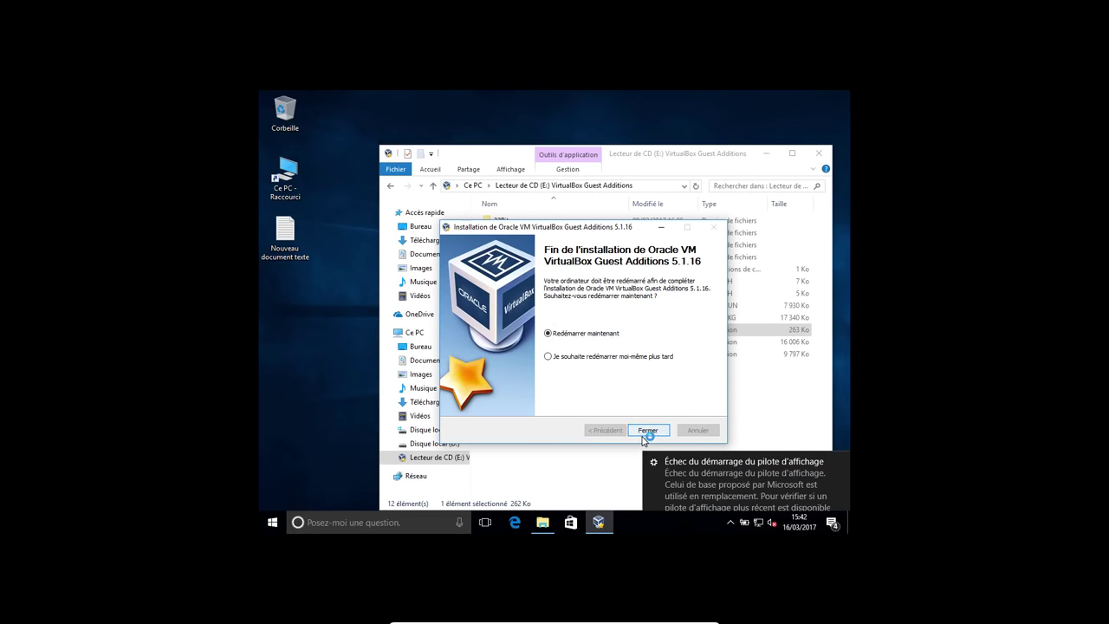
click(644, 433)
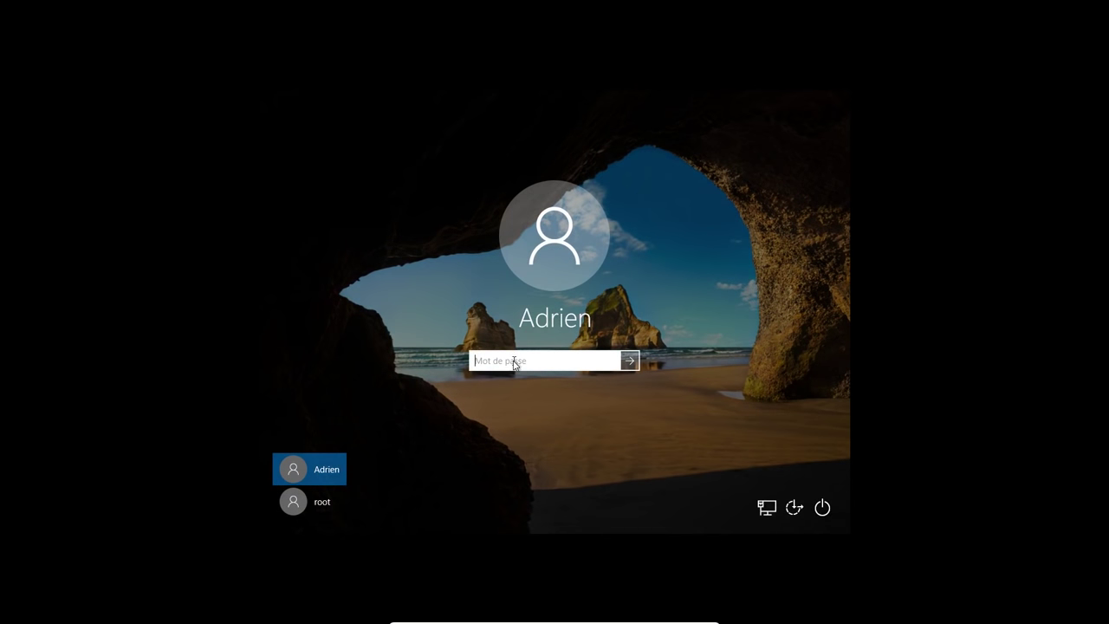
Enter the local account's password on the login screen to reach the desktop.
text(***)
key(Return)
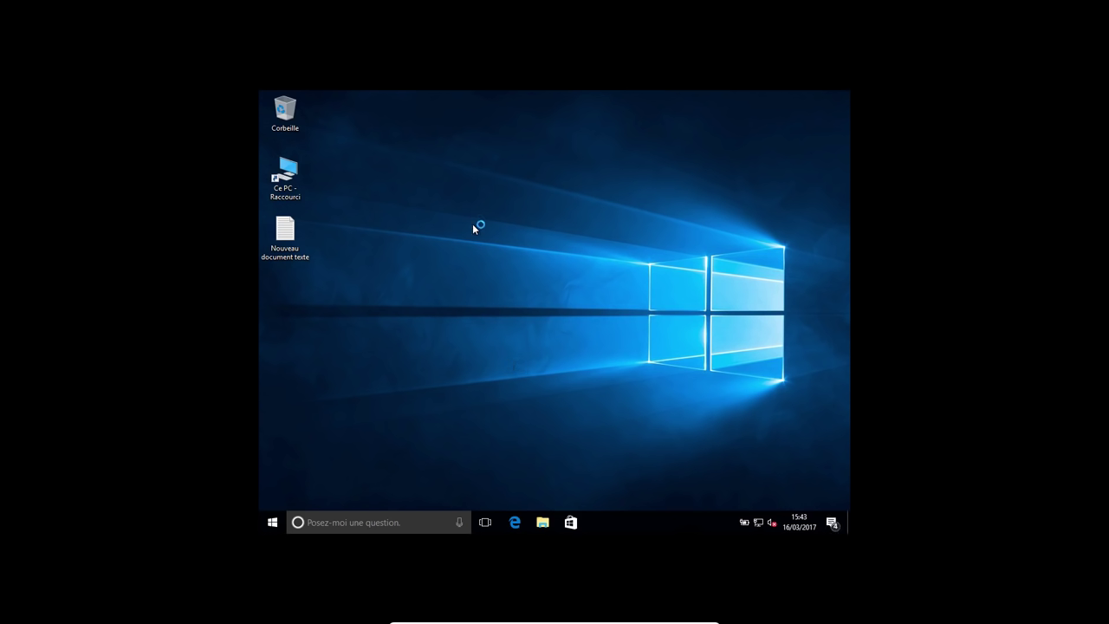
Set the resolution to 1280 × 1024 in advanced display settings, apply, keep it, and close Settings.
right_click(417, 197)
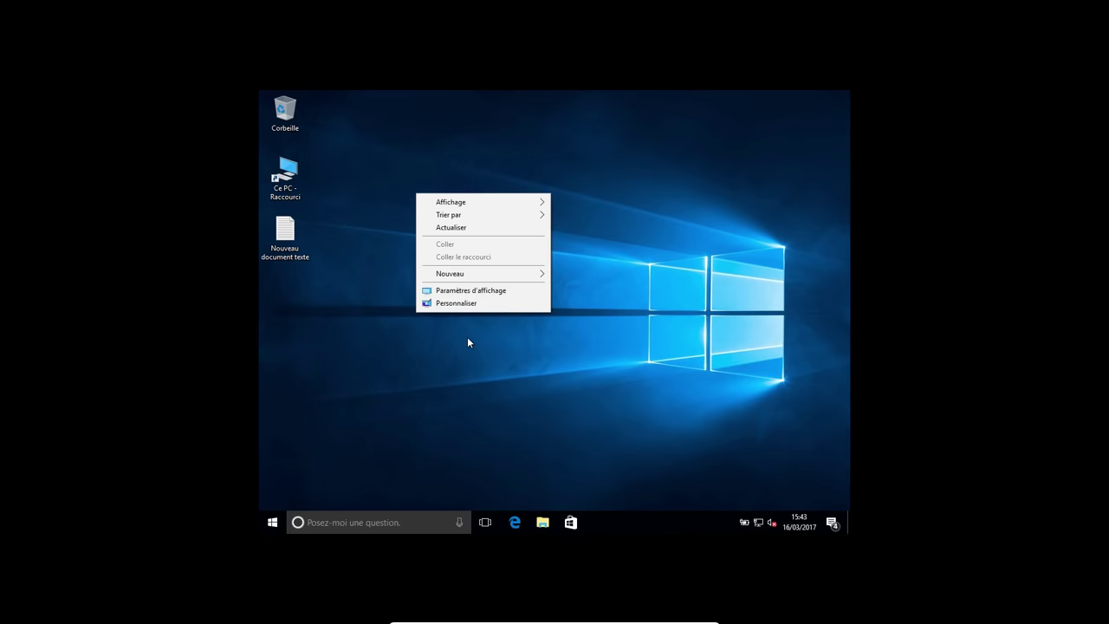
click(460, 300)
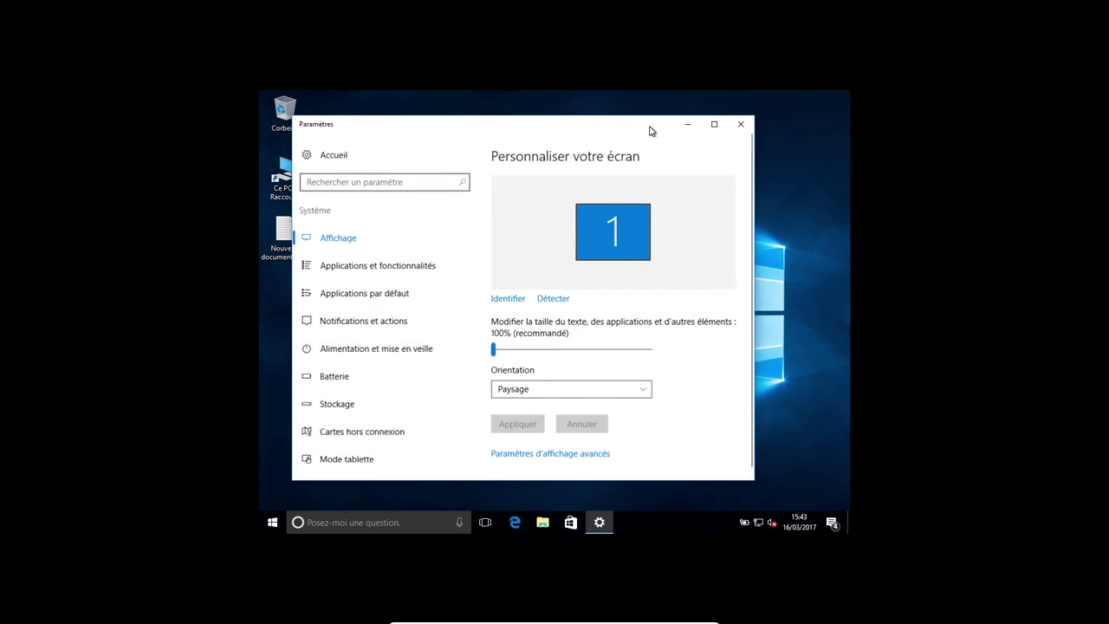
click(550, 455)
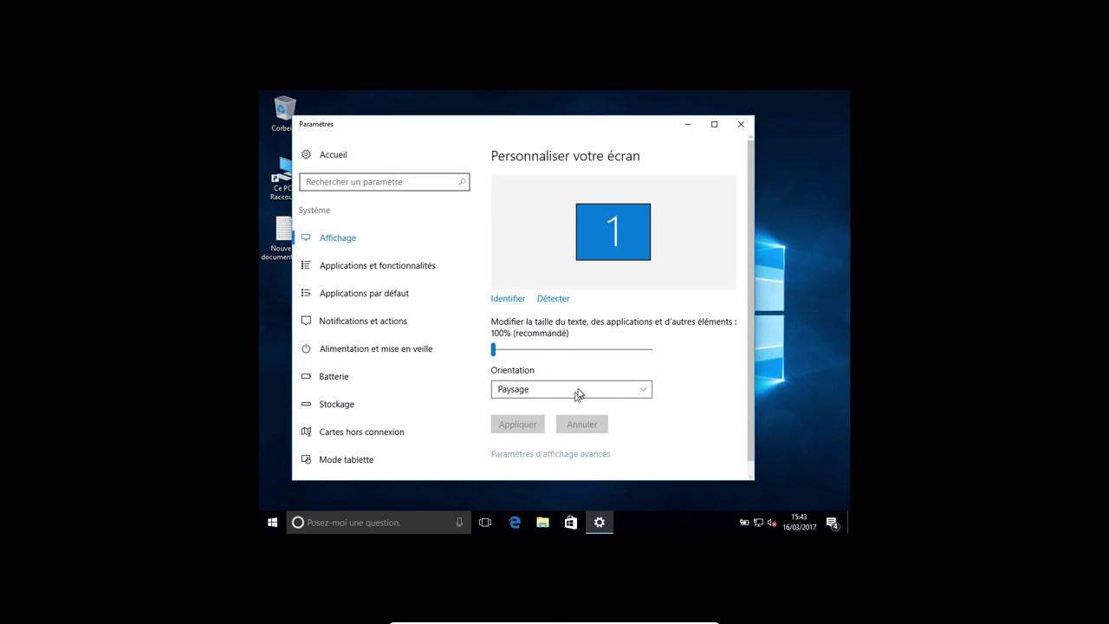
click(422, 411)
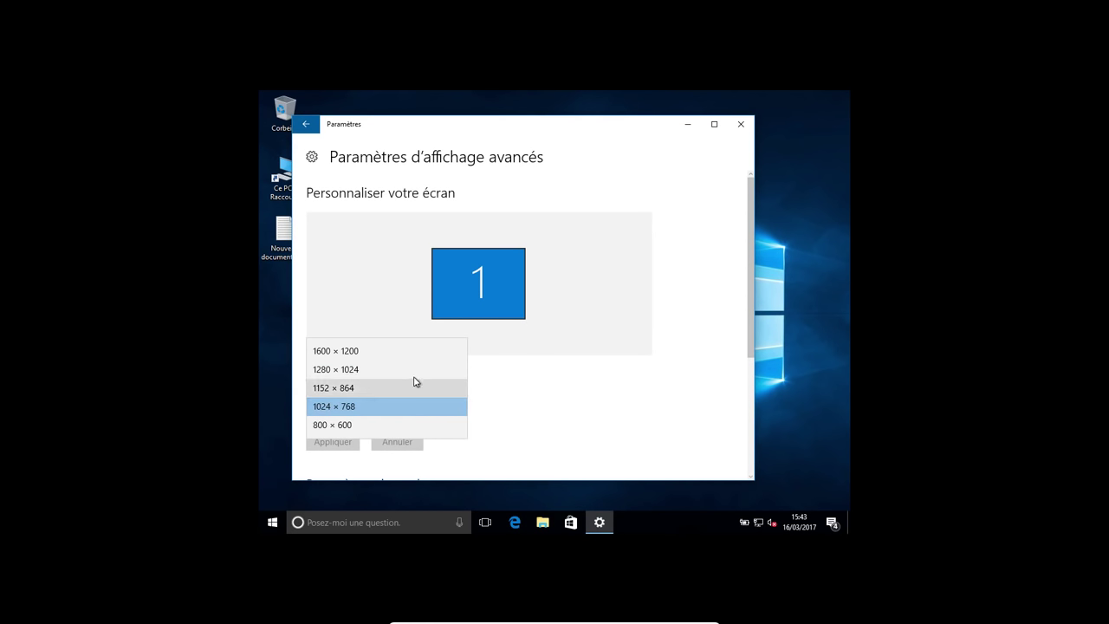
click(416, 369)
click(329, 440)
click(544, 263)
click(675, 59)
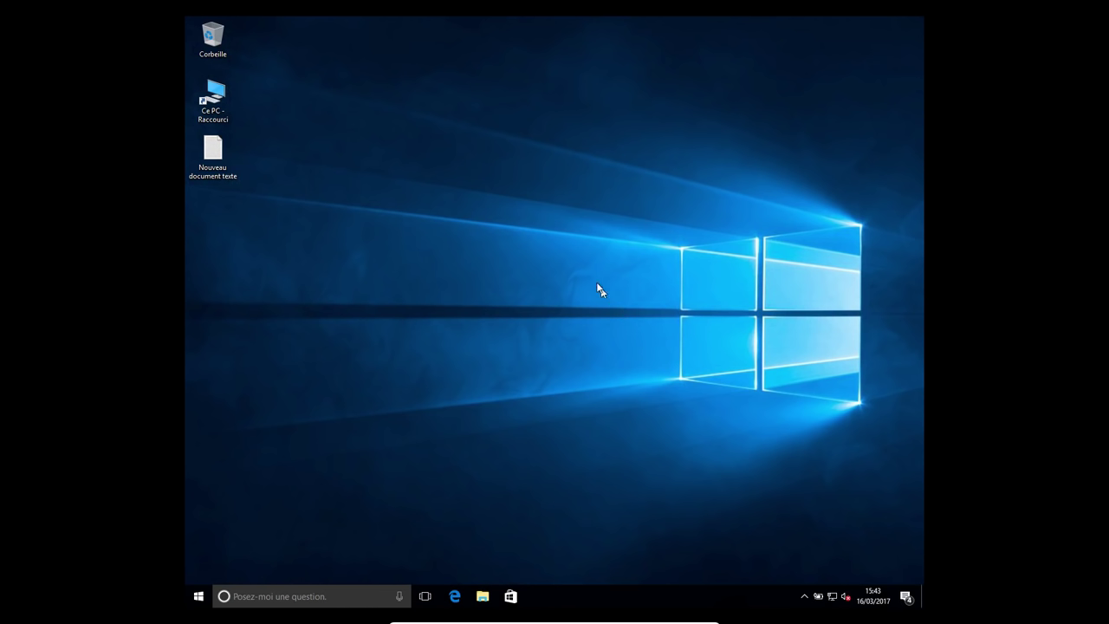
Toggle the virtual machine out of and back into full screen, then open Start.
key(ctrl+f)
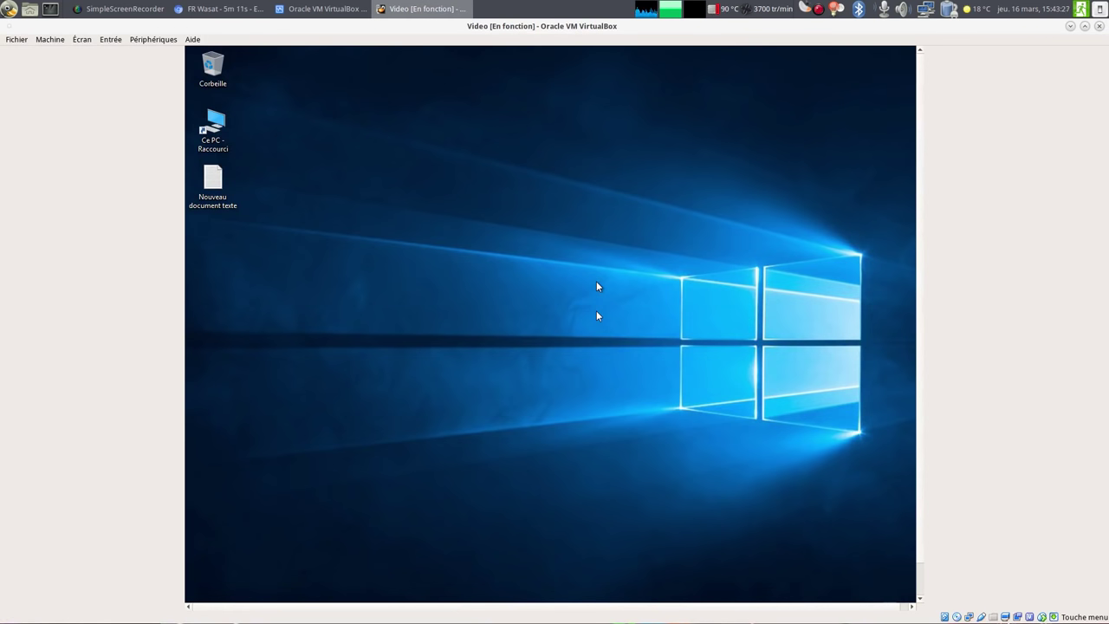
key(ctrl+f)
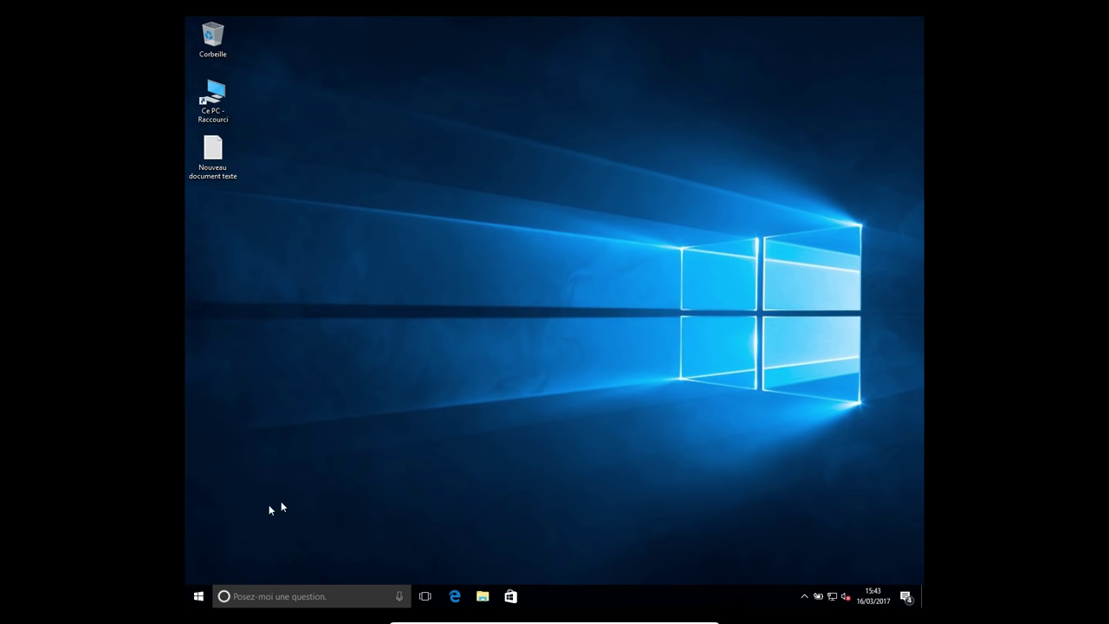
click(198, 596)
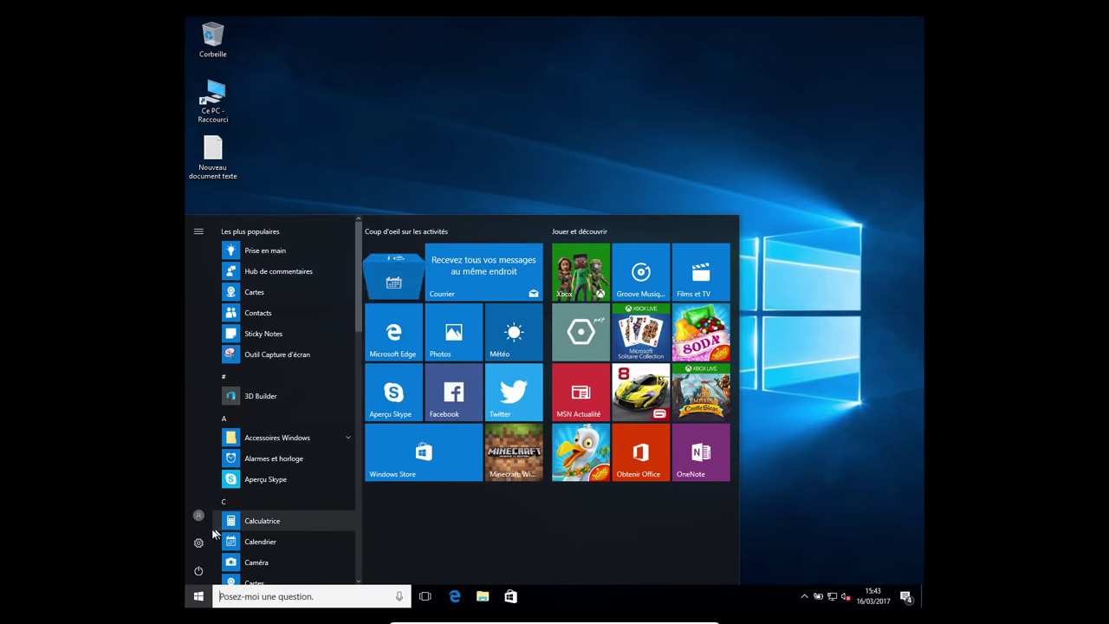
In maximized Settings, check for Windows updates under Mise à jour et sécurité.
click(199, 541)
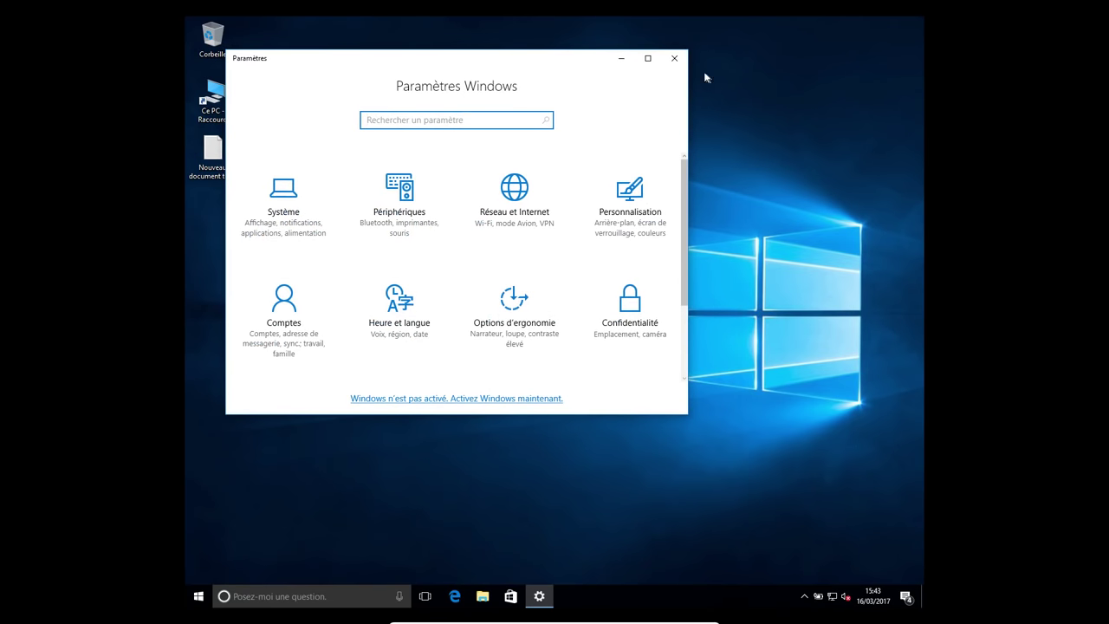
click(648, 58)
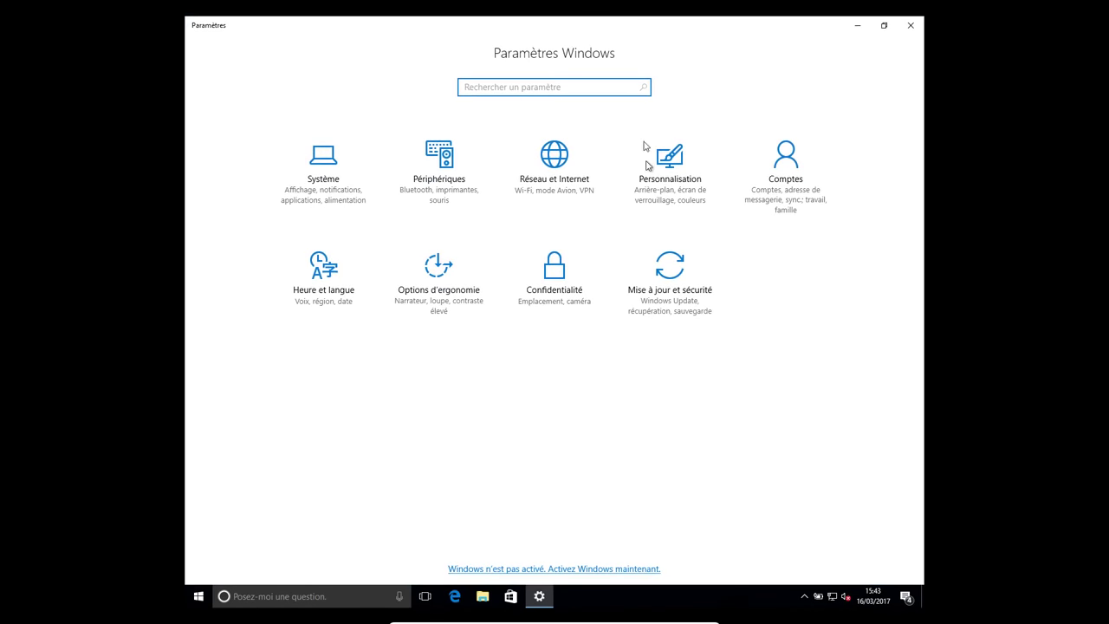
click(676, 286)
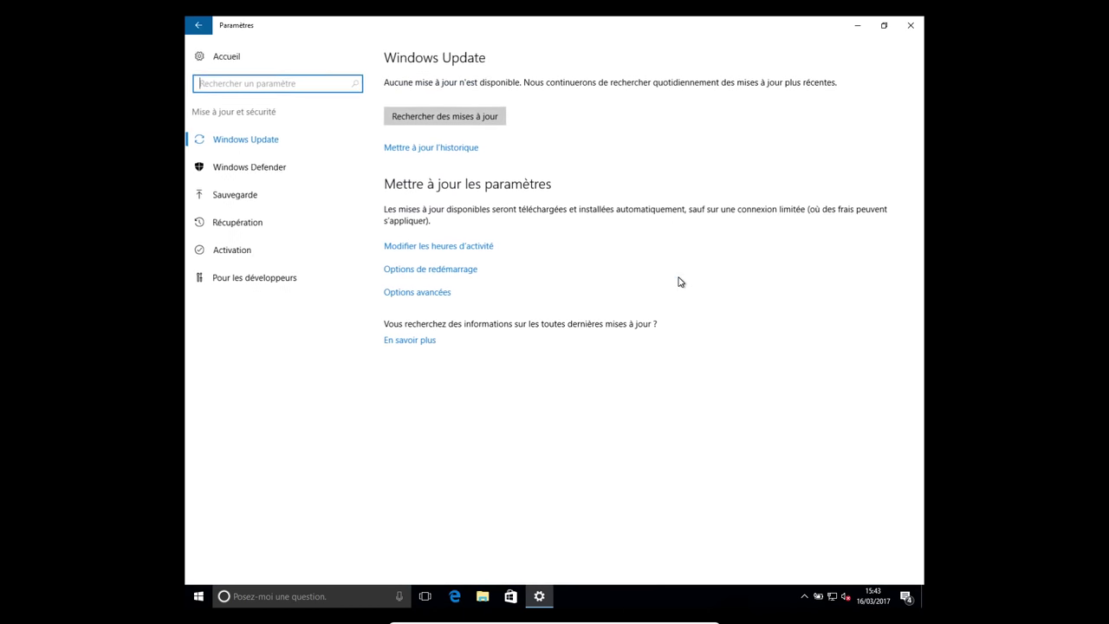
click(414, 118)
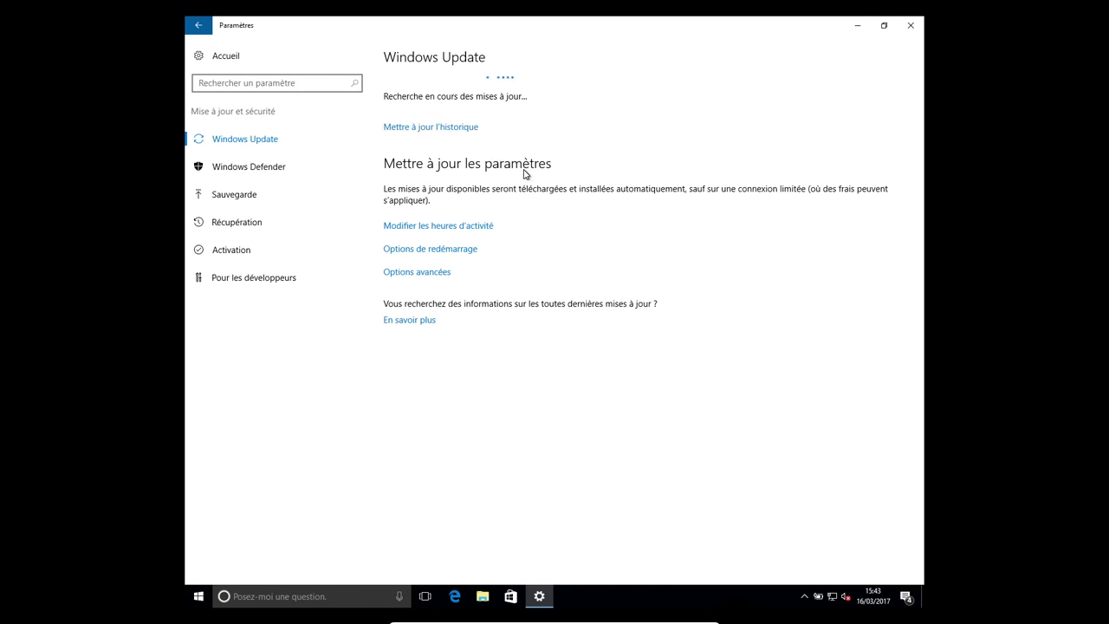
Open the Windows Defender app, dismiss its notice, and review virus definition update details.
click(261, 170)
click(435, 89)
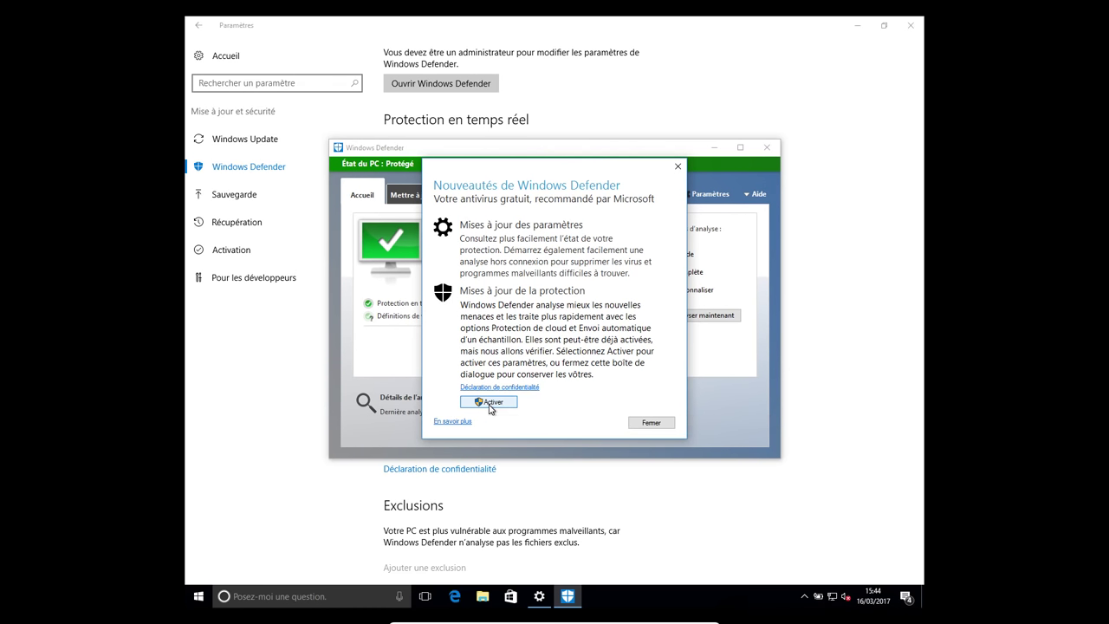
click(651, 424)
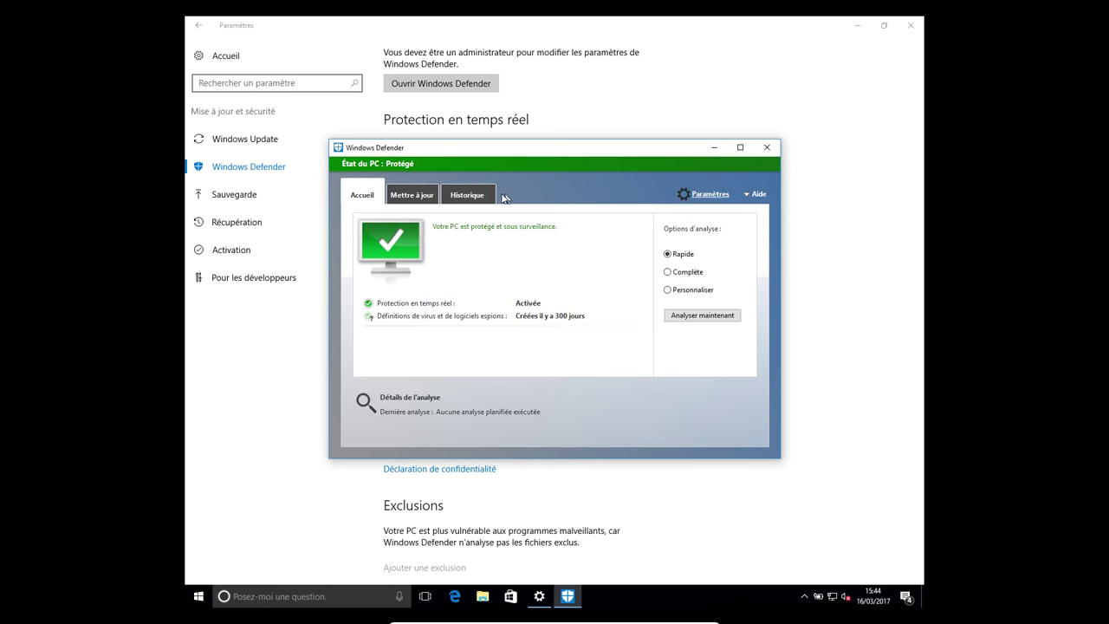
click(409, 195)
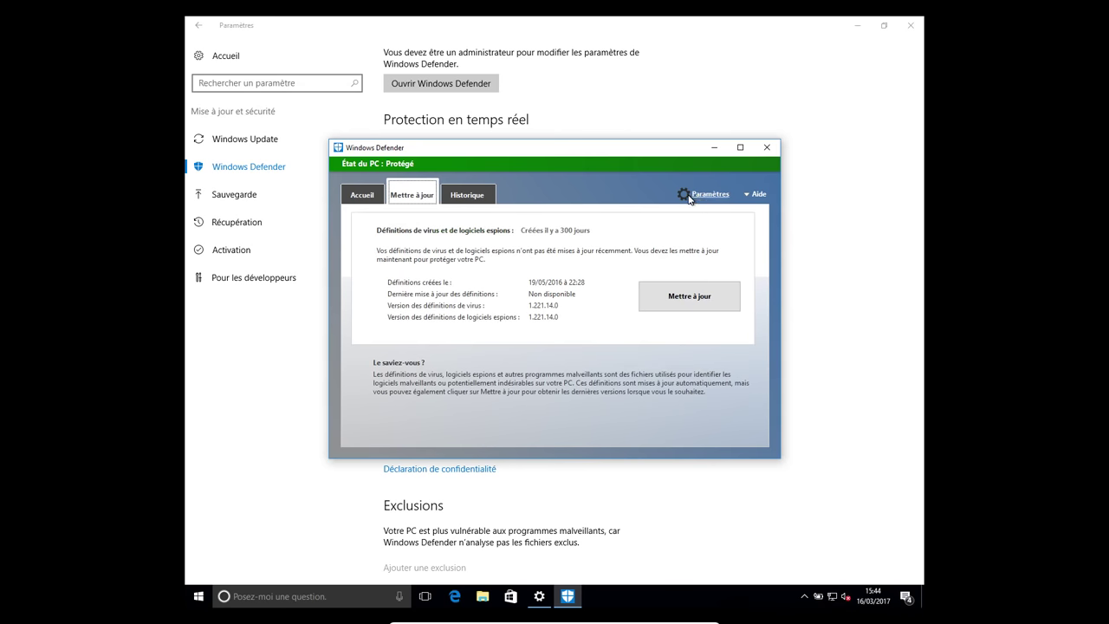
click(697, 194)
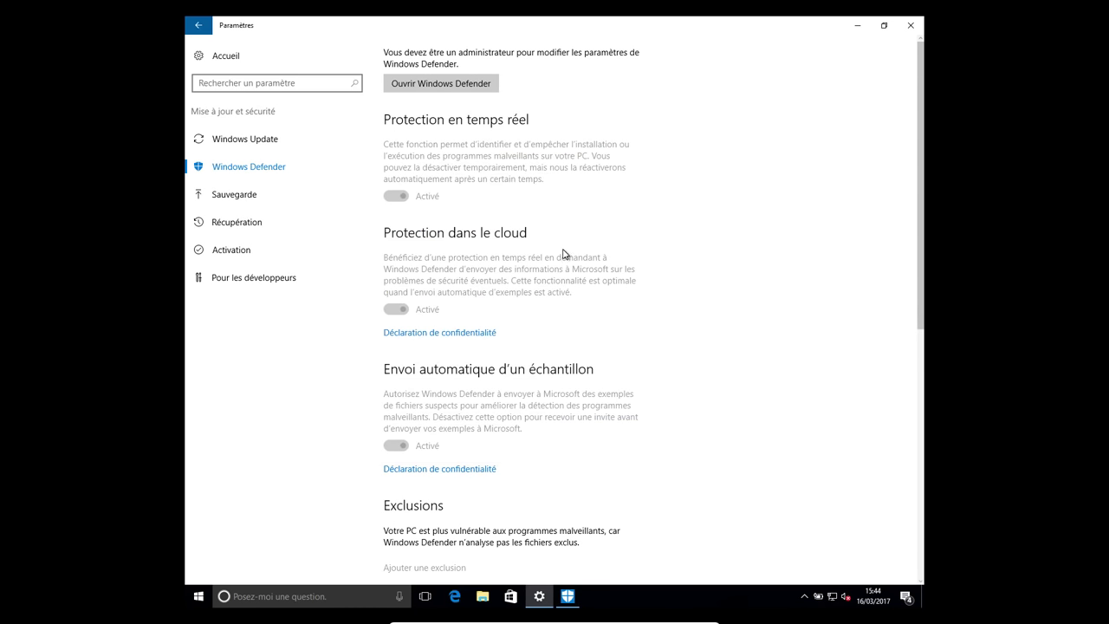
click(568, 598)
click(709, 194)
Start updating virus and spyware definitions, then close Defender and Settings.
scroll(560, 421, down, 2)
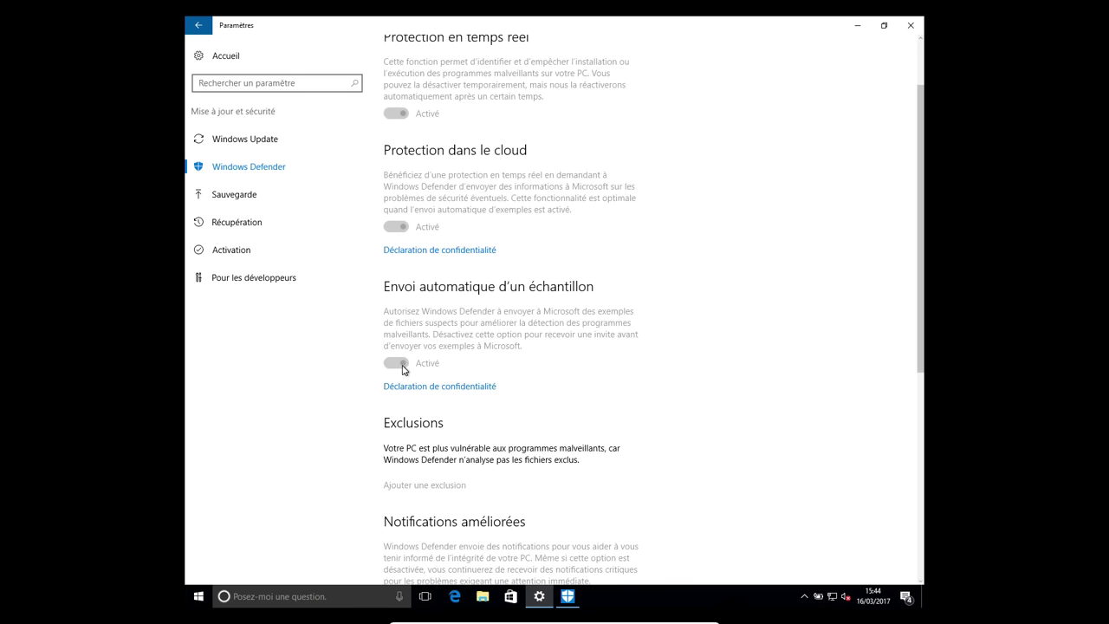
scroll(413, 173, up, 2)
scroll(447, 461, down, 8)
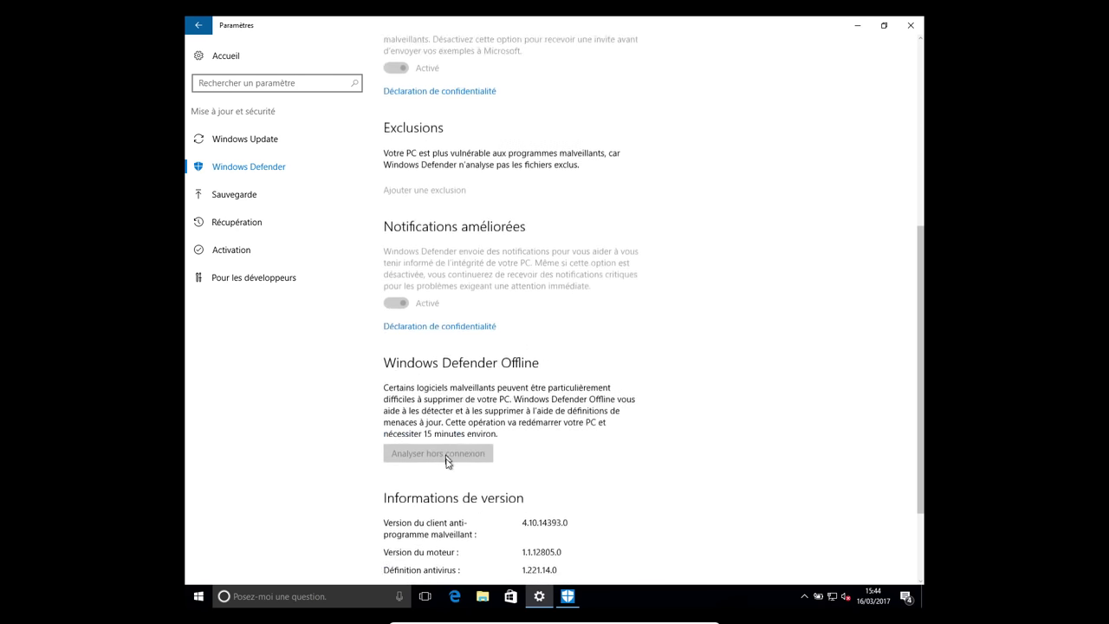
scroll(447, 461, down, 2)
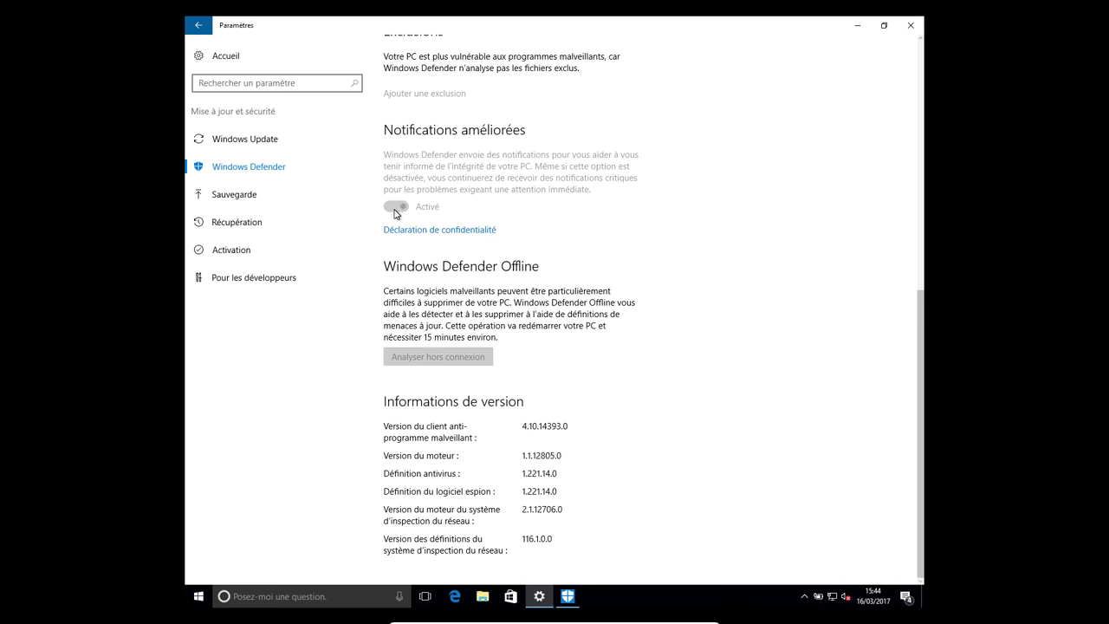
scroll(532, 173, up, 6)
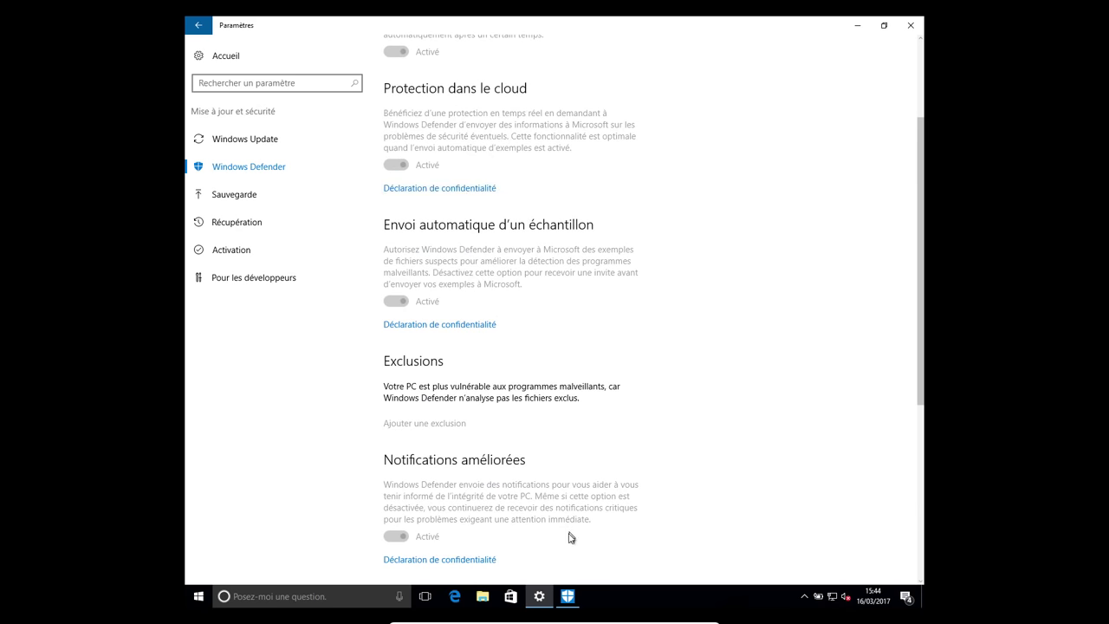
click(568, 596)
click(680, 292)
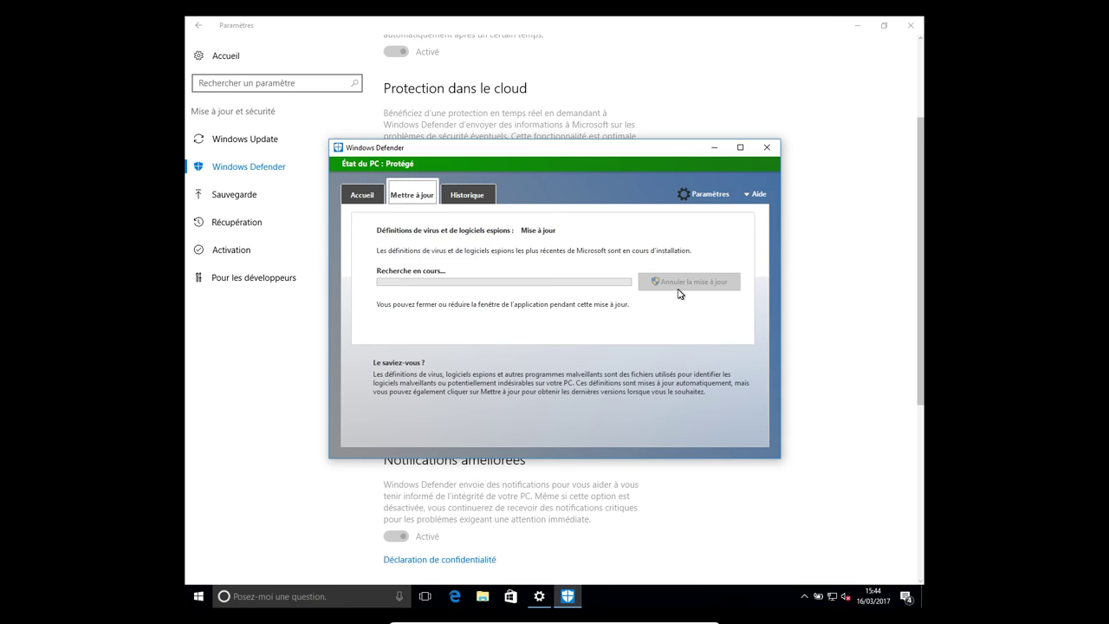
click(767, 148)
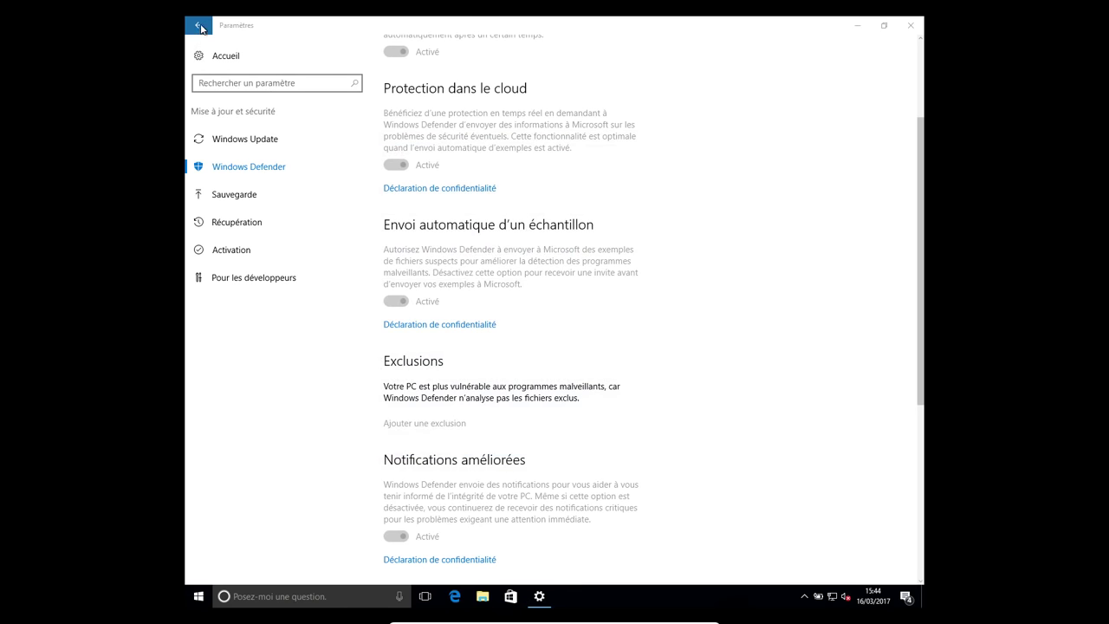
click(200, 27)
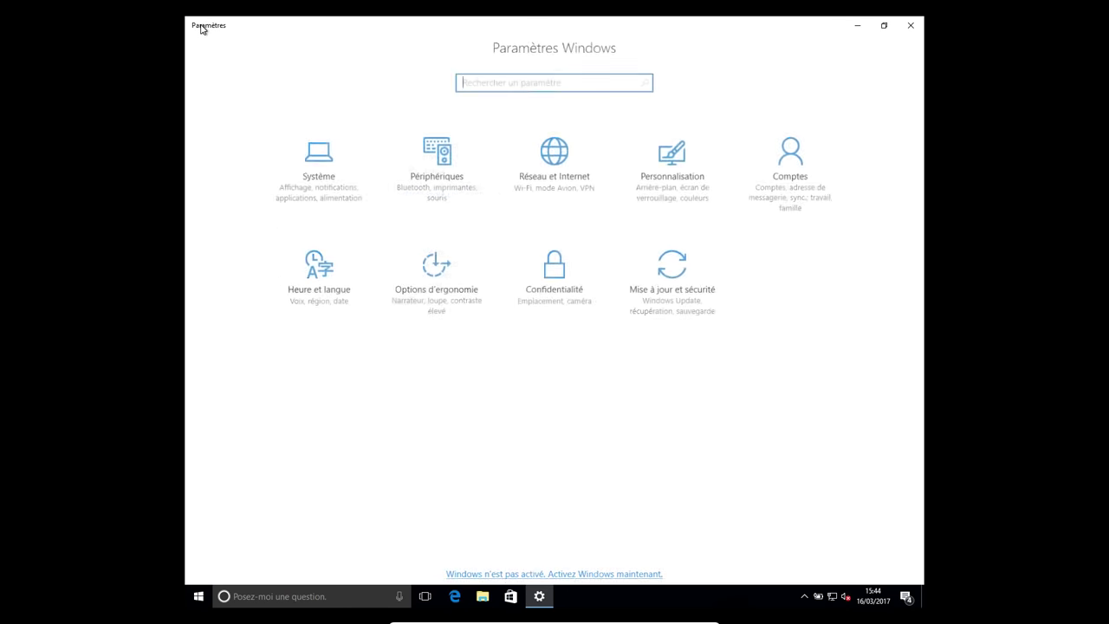
click(911, 31)
Launch Computer Management as administrator from Ce PC, entering the admin password.
double_click(212, 97)
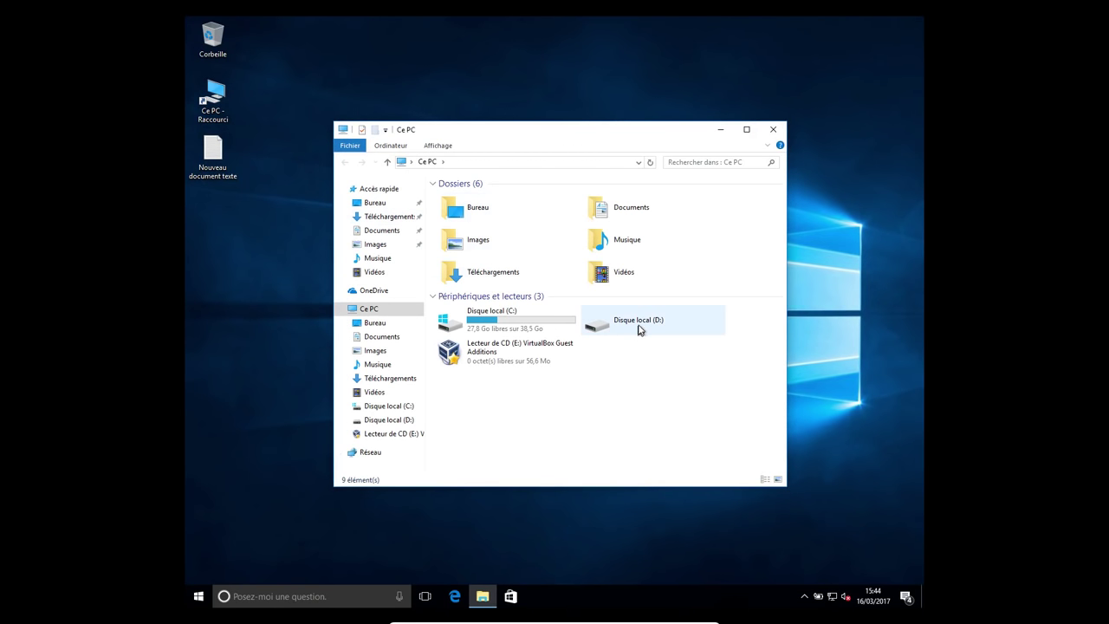
right_click(216, 101)
click(244, 149)
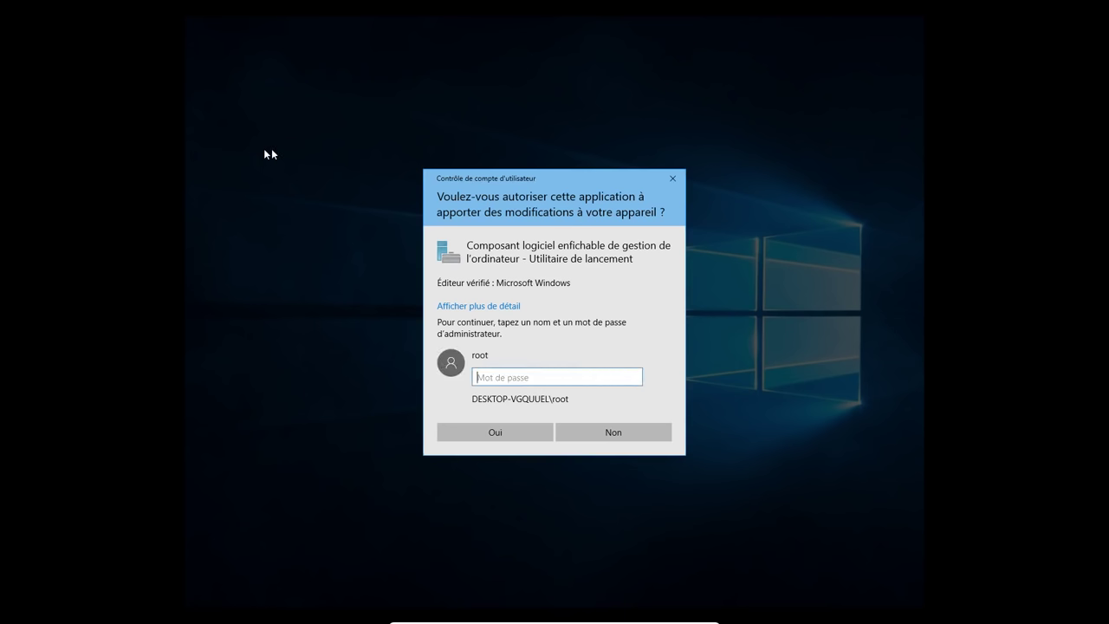
text(r)
key(Return)
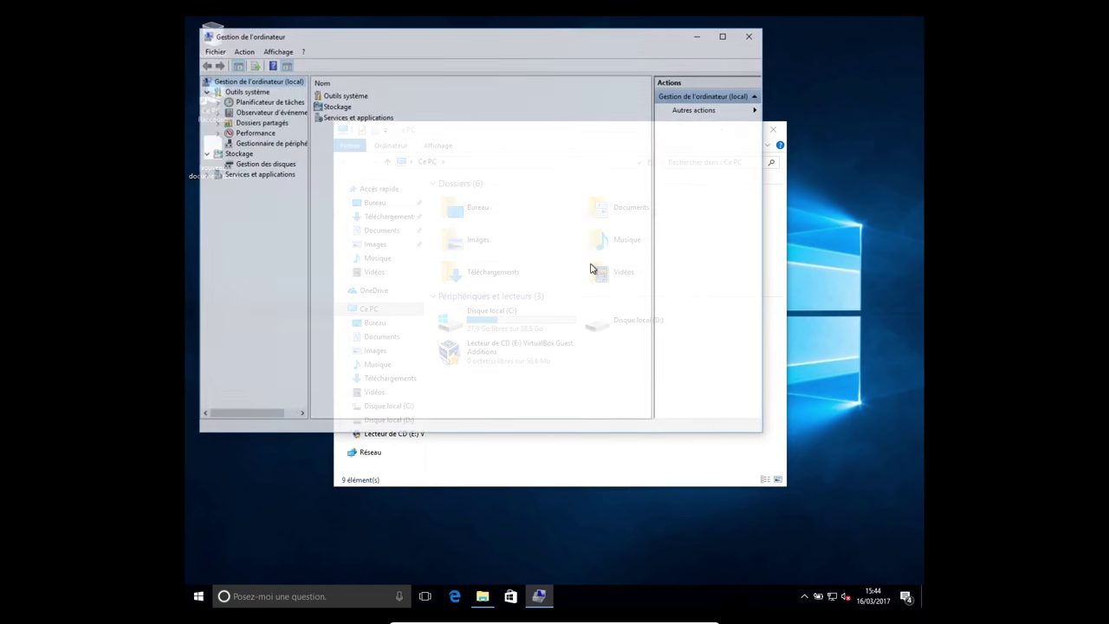
In maximized Disk Management, choose Formater… on the D: partition.
click(266, 173)
click(263, 163)
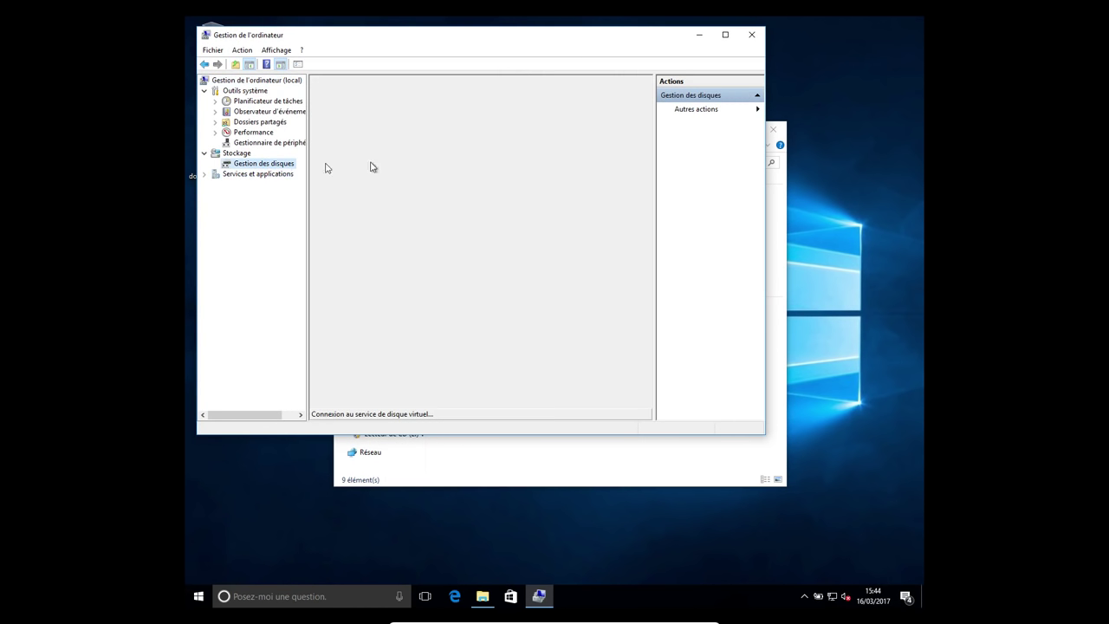
click(725, 35)
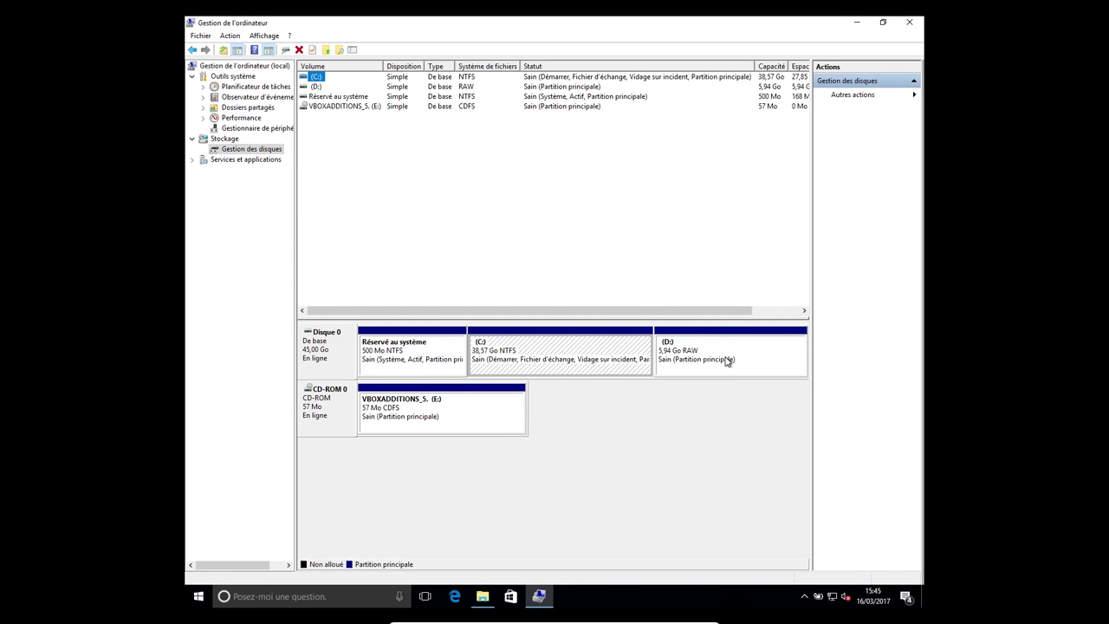
click(726, 361)
right_click(718, 358)
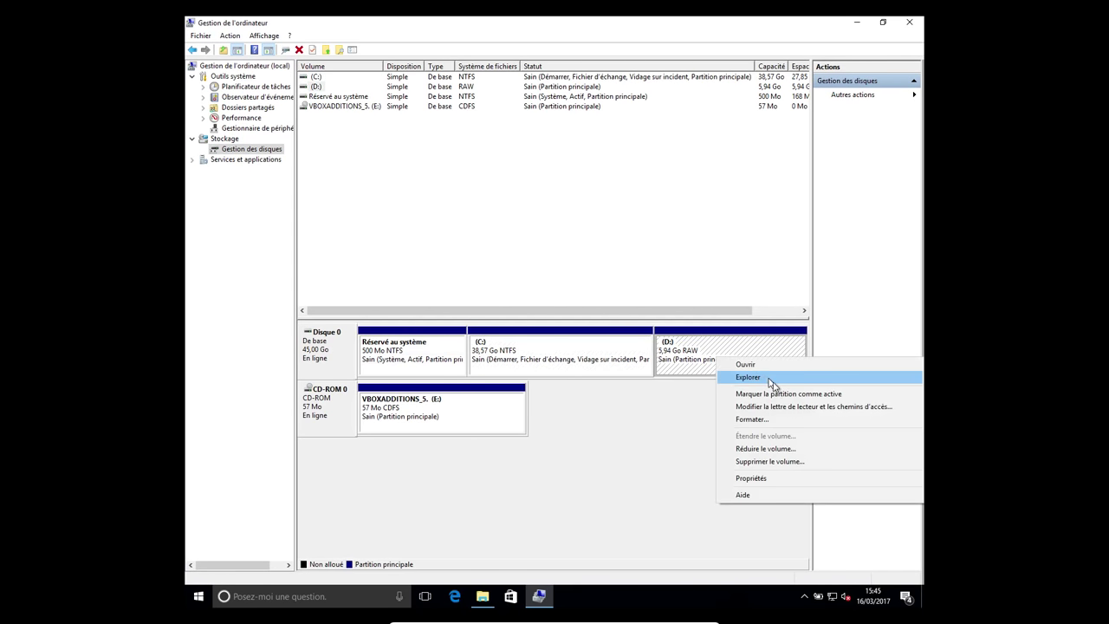
click(785, 419)
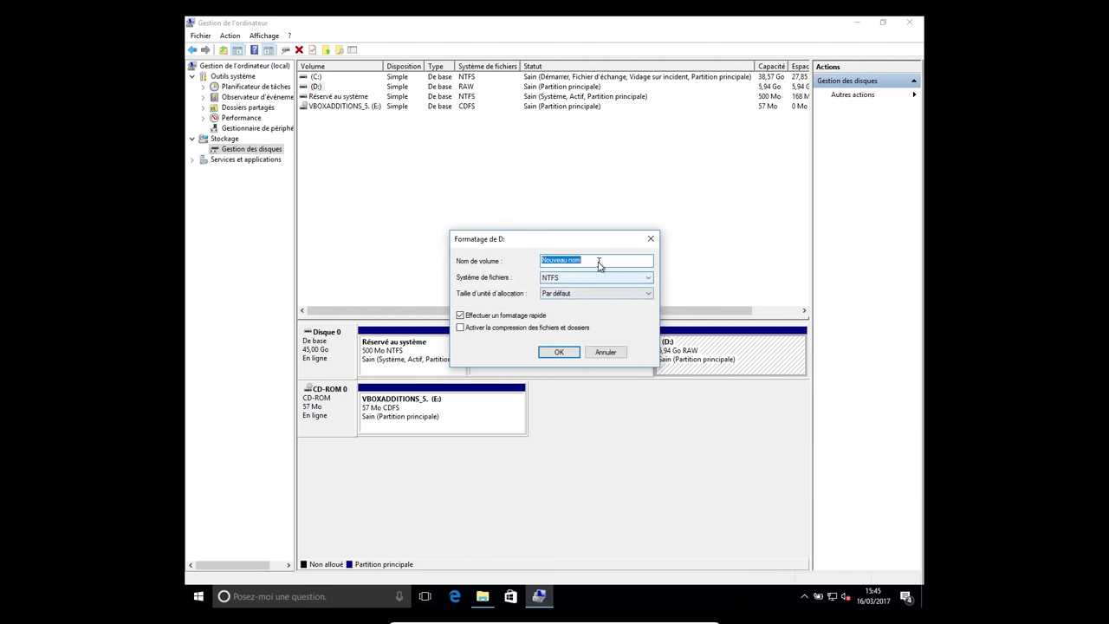
Name the volume DATA, keep NTFS, and confirm erasing the partition.
text(DATA)
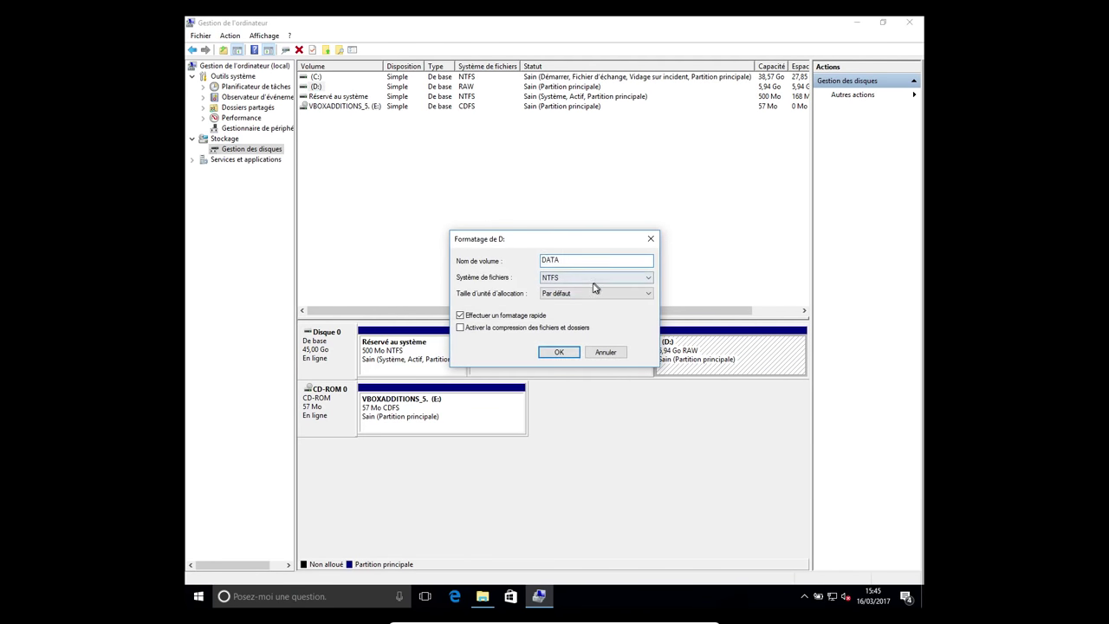
click(588, 284)
click(586, 288)
click(559, 351)
click(597, 352)
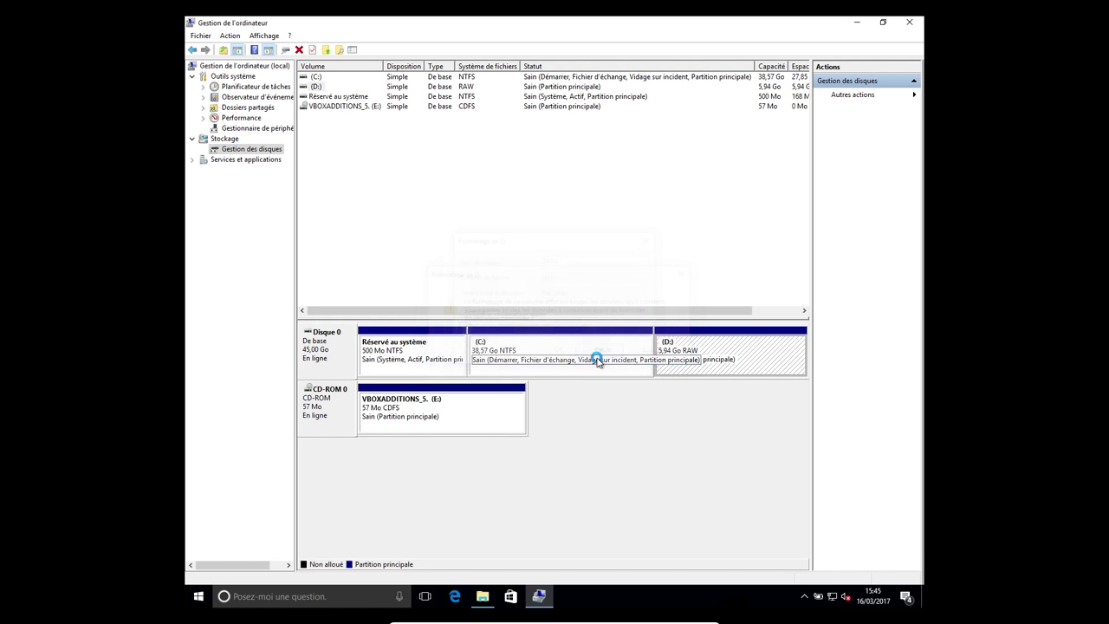
Close Computer Management, then create and open a new folder 'Logiciels' on DATA (D:).
click(909, 25)
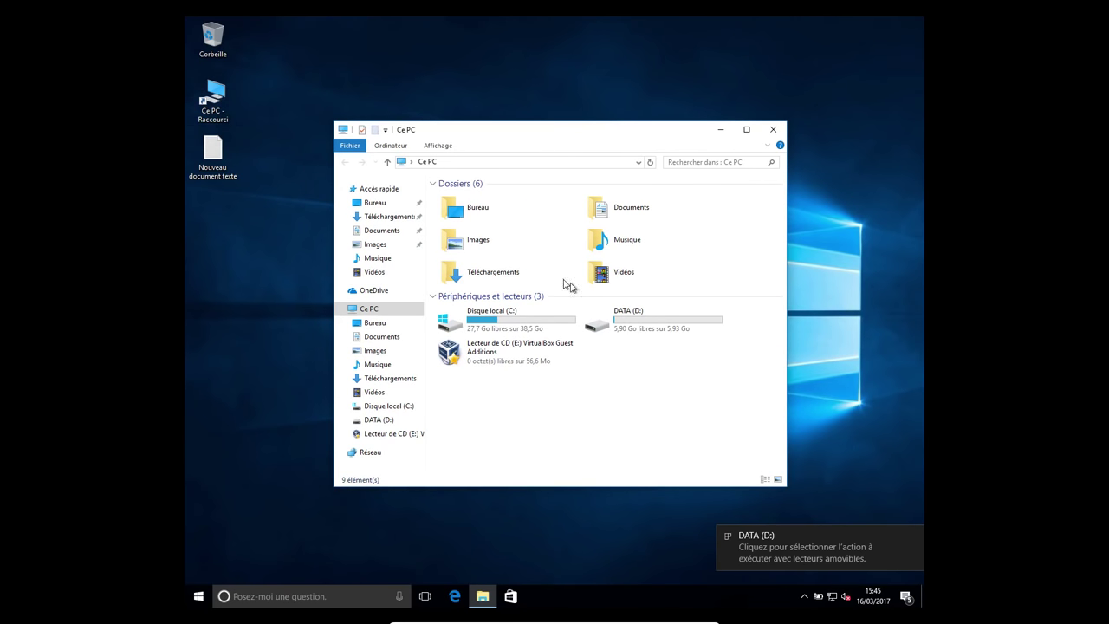
double_click(616, 319)
right_click(503, 245)
mouse_move(628, 373)
click(681, 372)
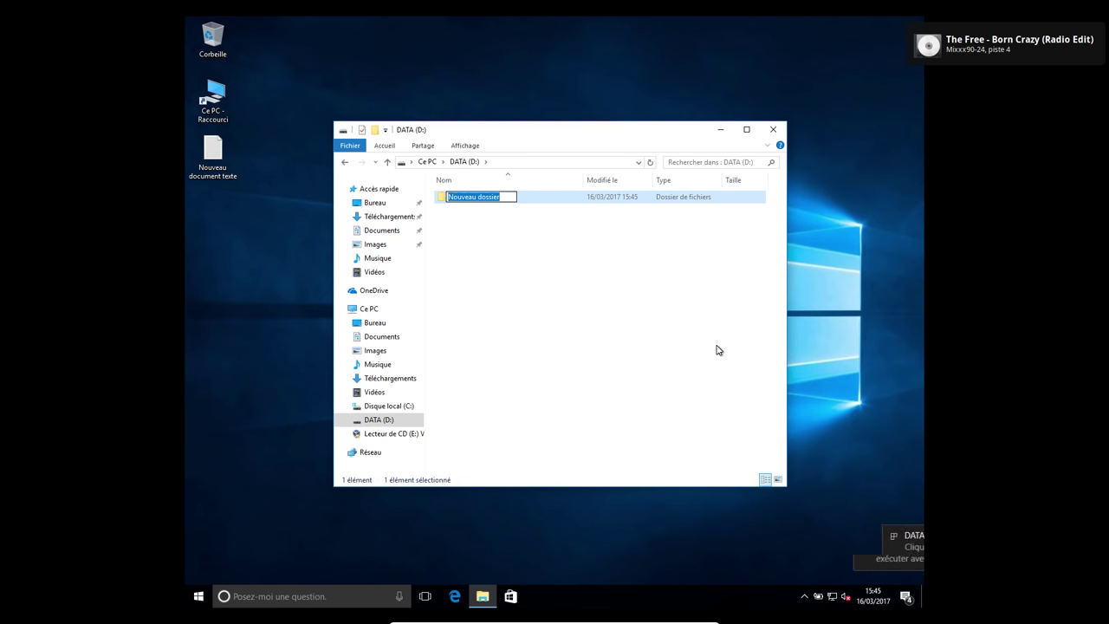
text(Logiciels)
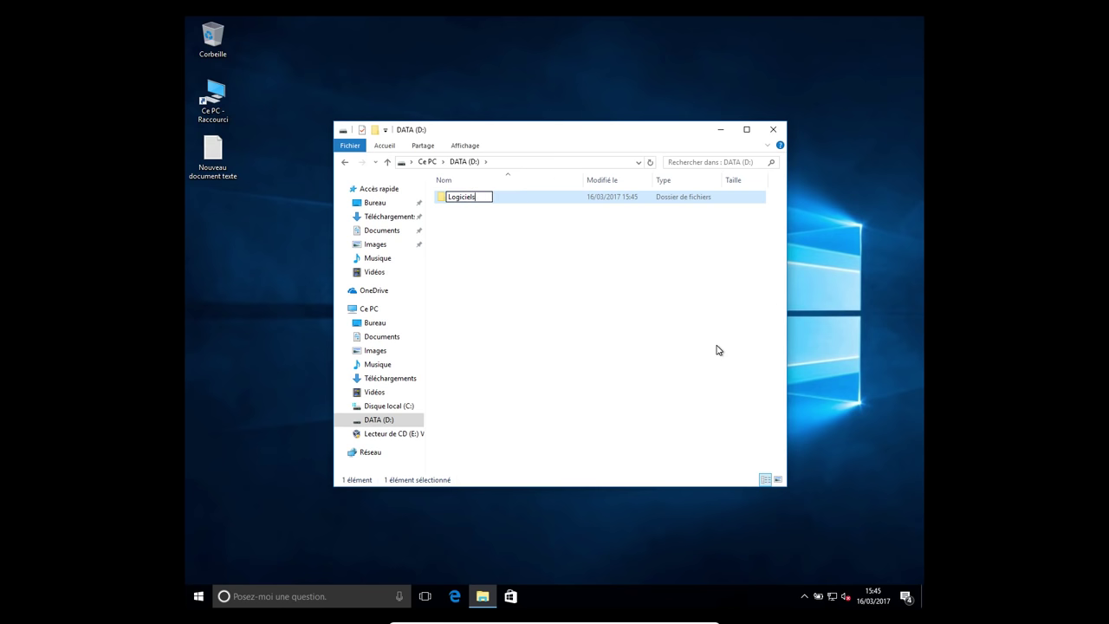
key(Return)
key(Return)
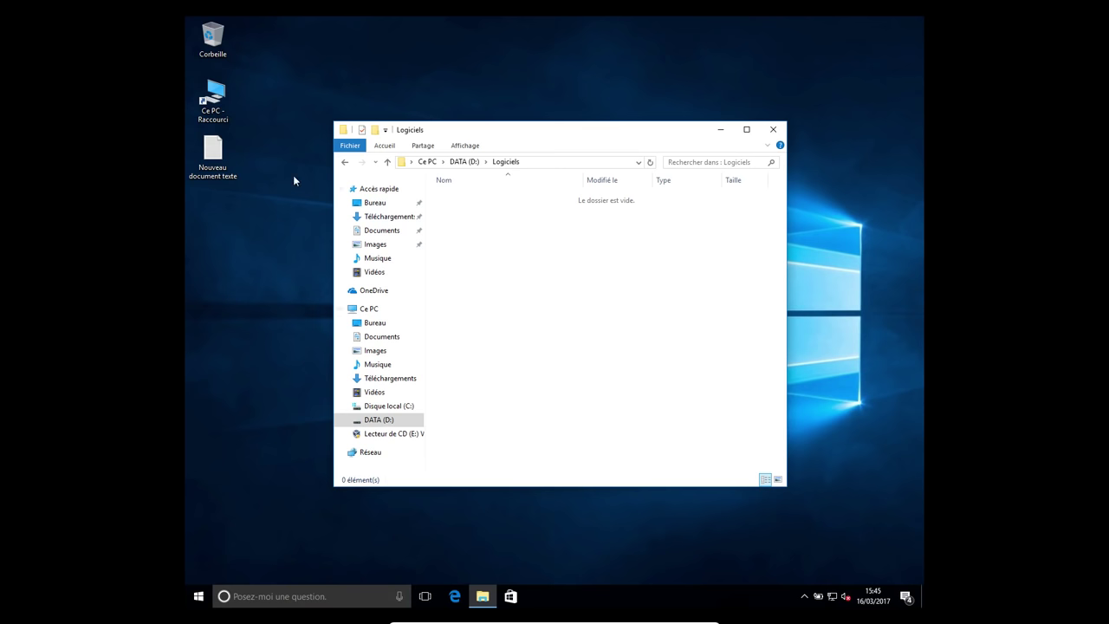
Launch Microsoft Edge and go to mozilla.org.
click(455, 596)
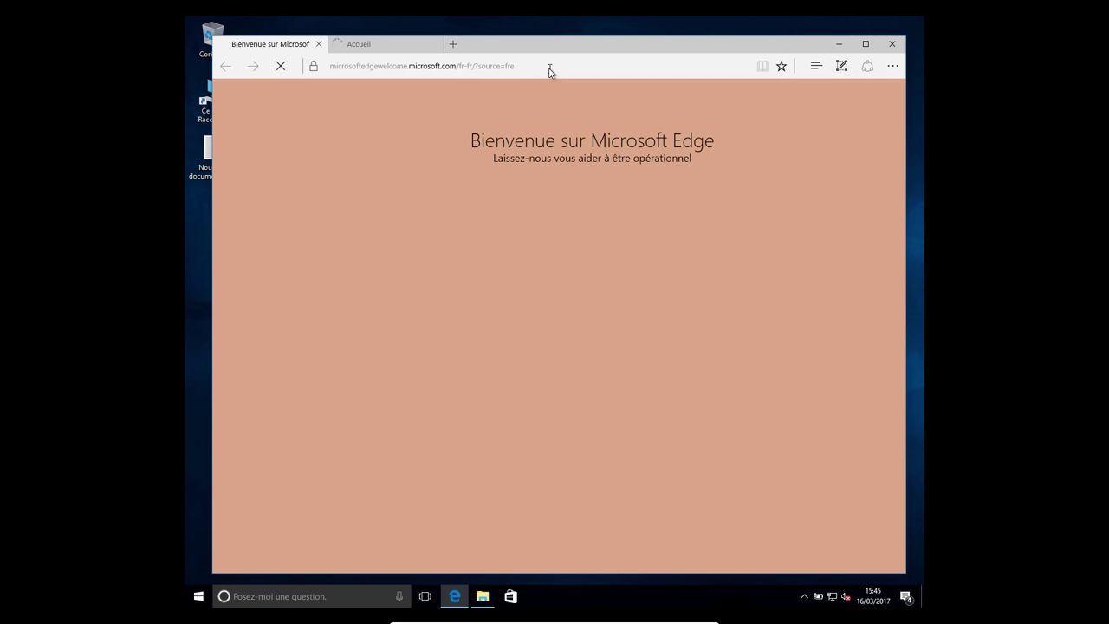
click(549, 68)
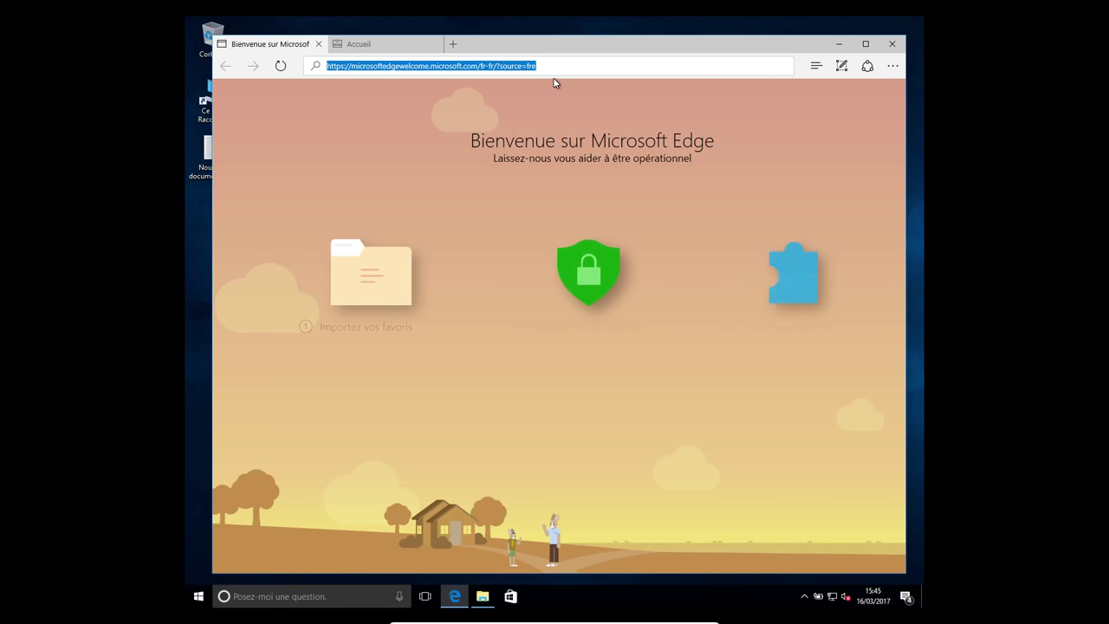
text(mozilla)
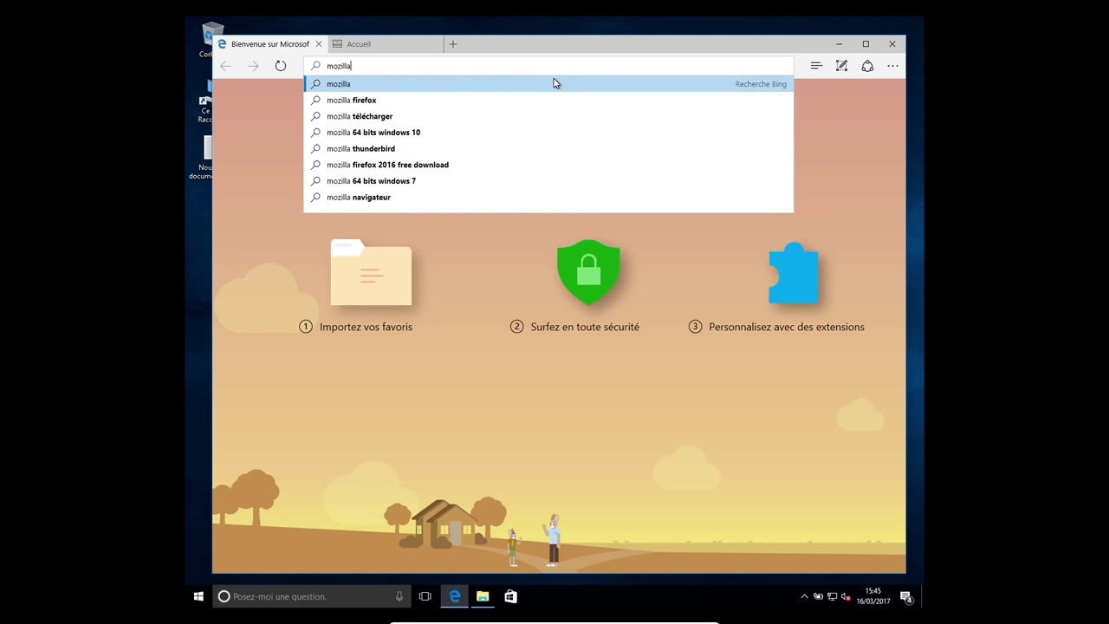
text(.org)
key(Return)
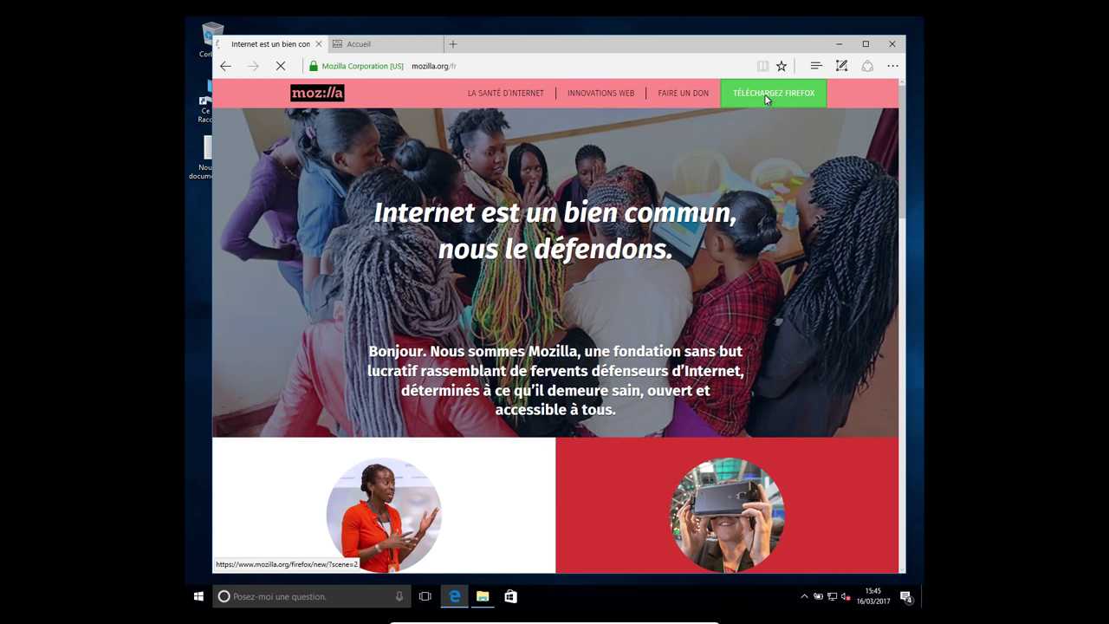
From the Firefox download page, manually download and save Firefox Setup Stub 52.0.exe.
click(766, 97)
click(579, 268)
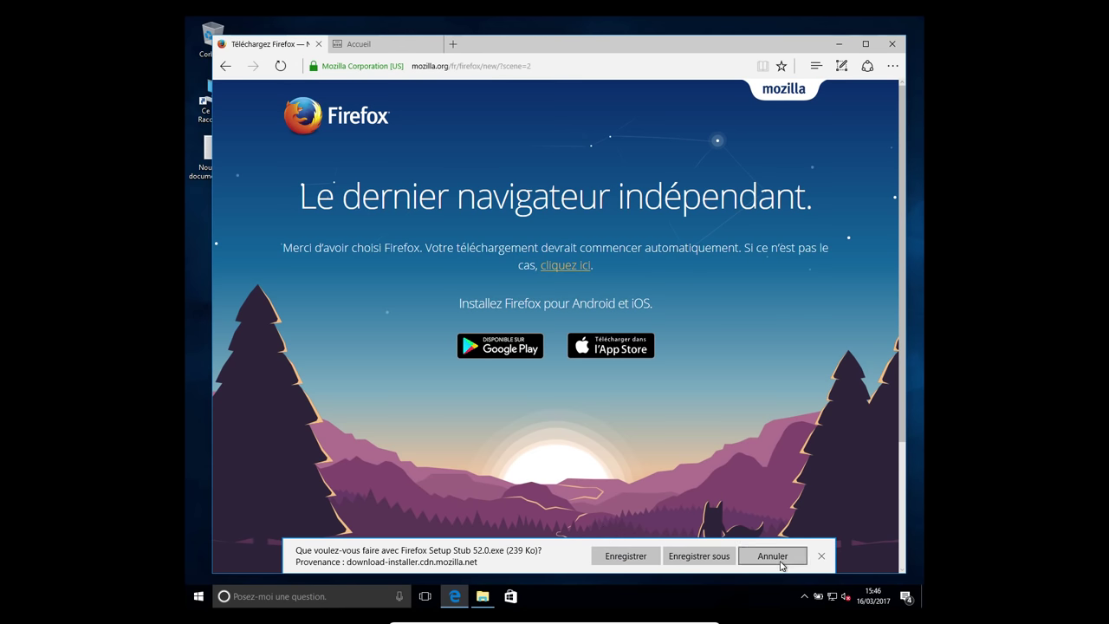
click(617, 559)
scroll(670, 455, down, 2)
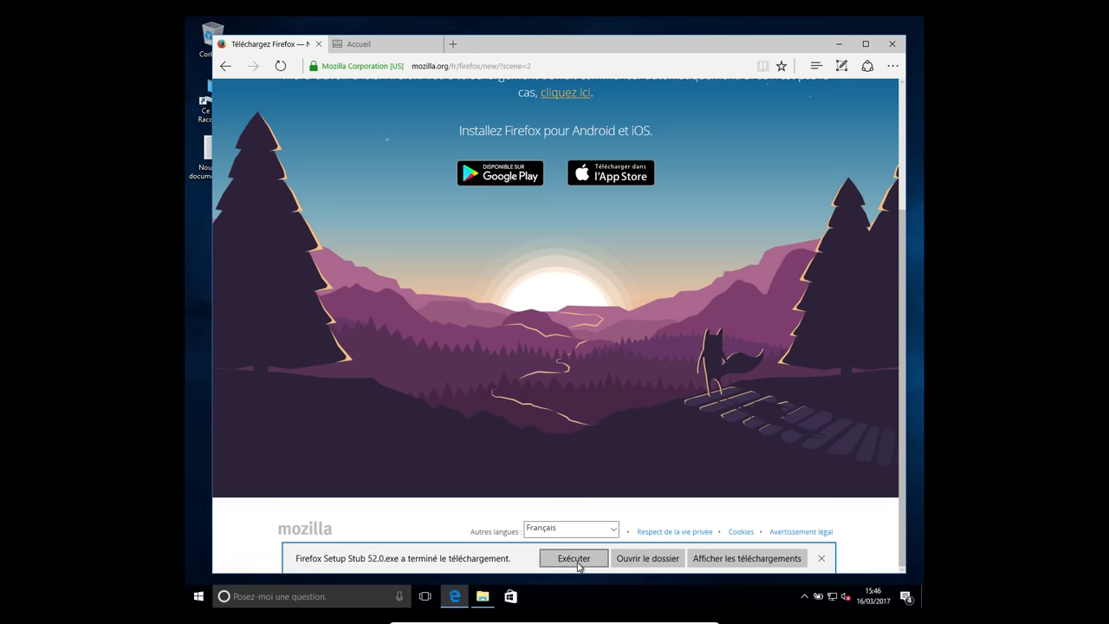
Run the downloaded Firefox setup, authorizing it with the admin password.
click(573, 558)
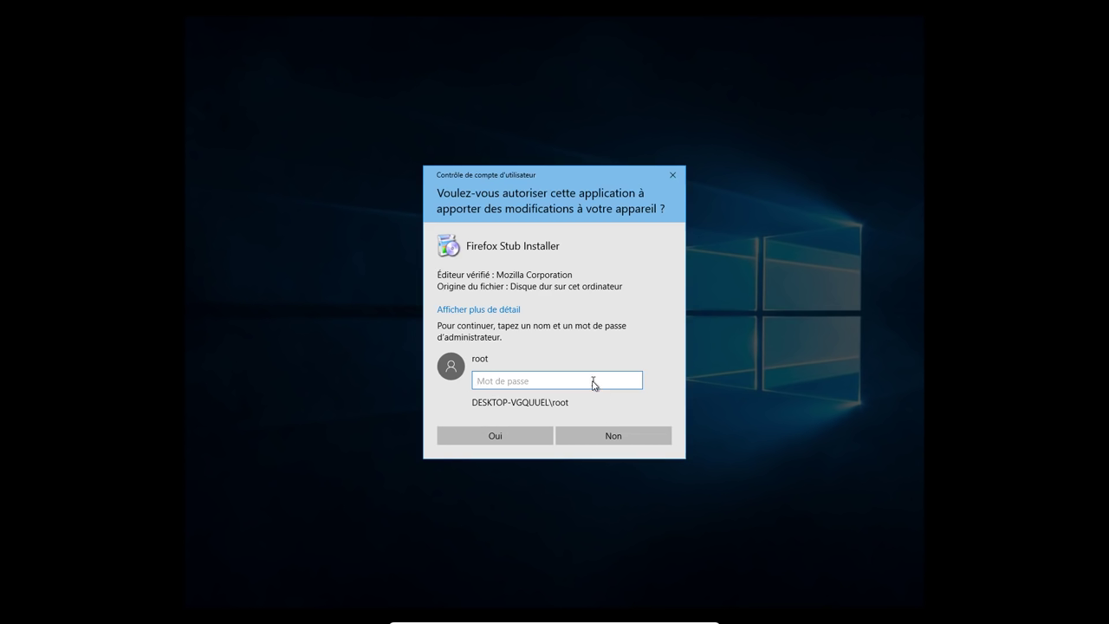
text(r)
key(Return)
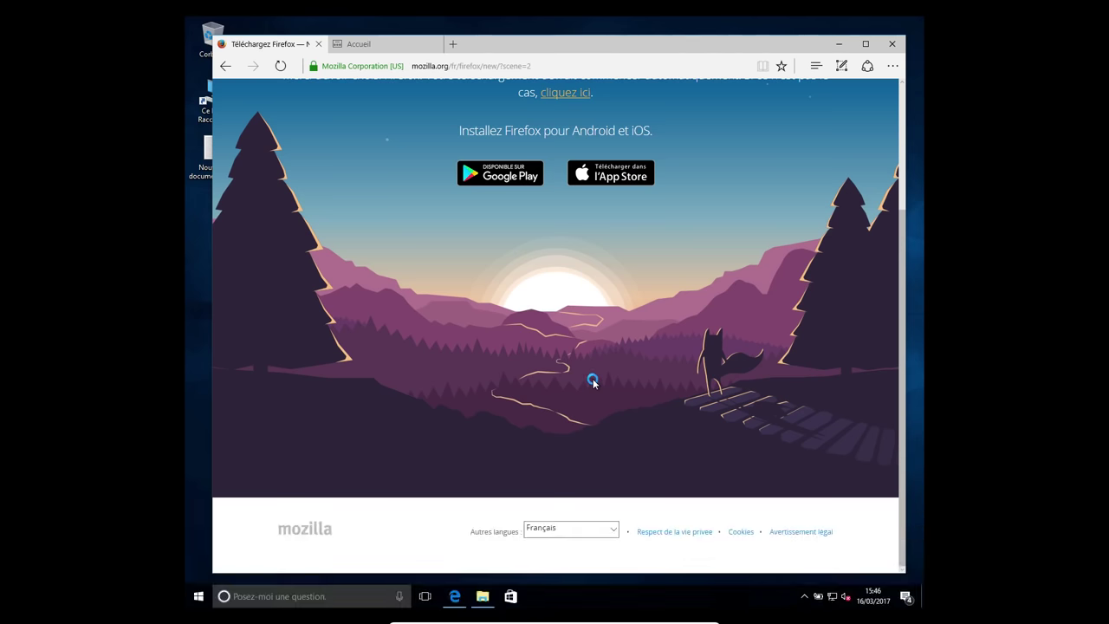
Close Edge and all its tabs, view the installer's Options, then close the installer.
click(892, 44)
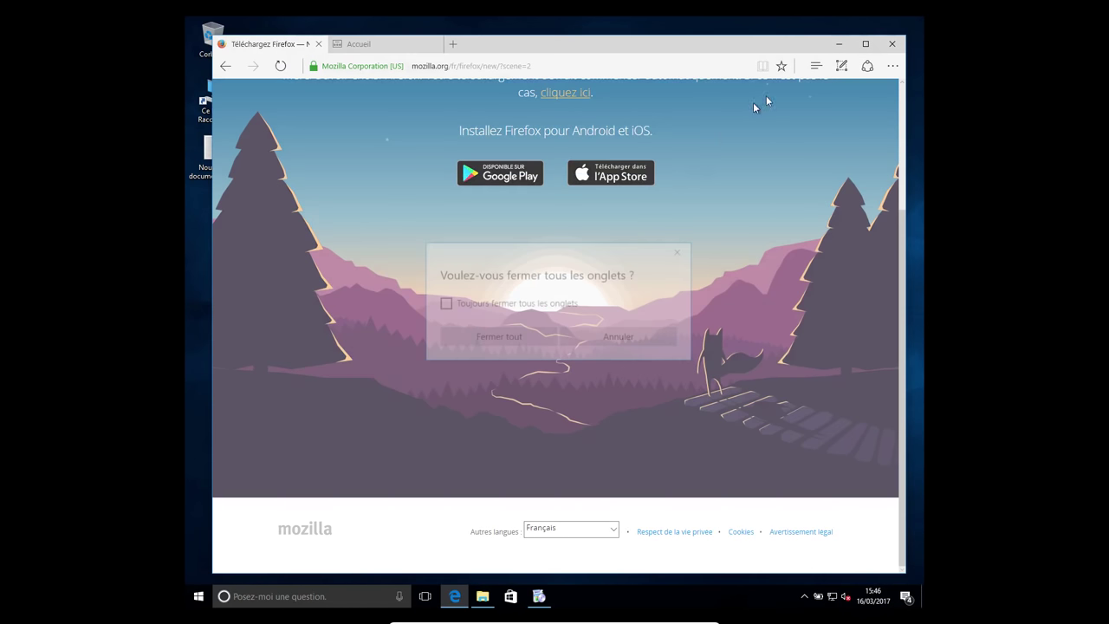
click(544, 342)
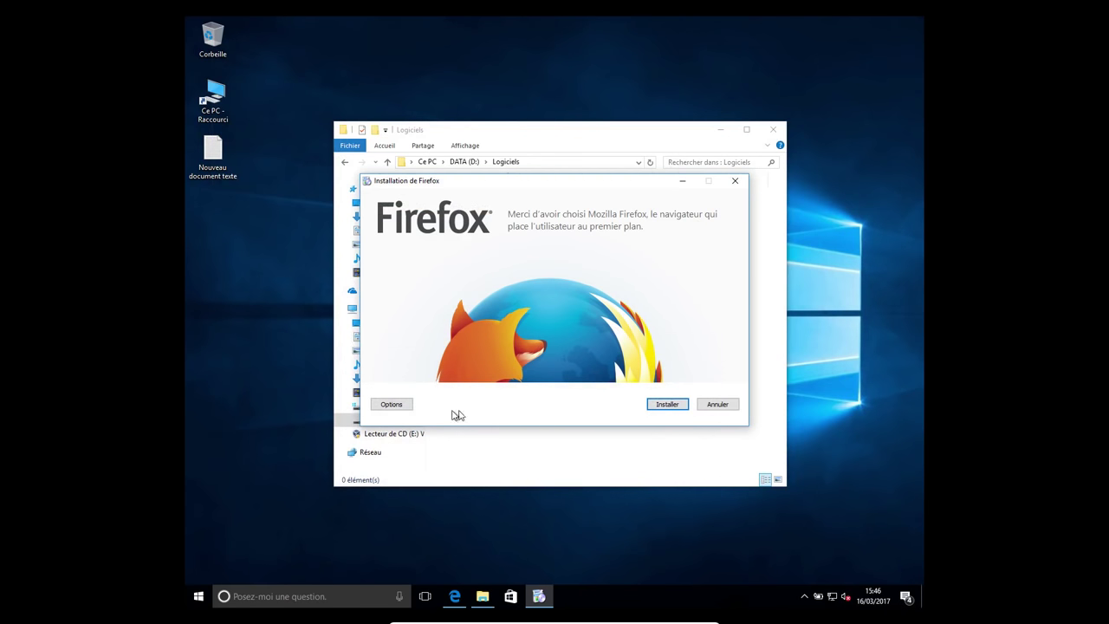
click(397, 405)
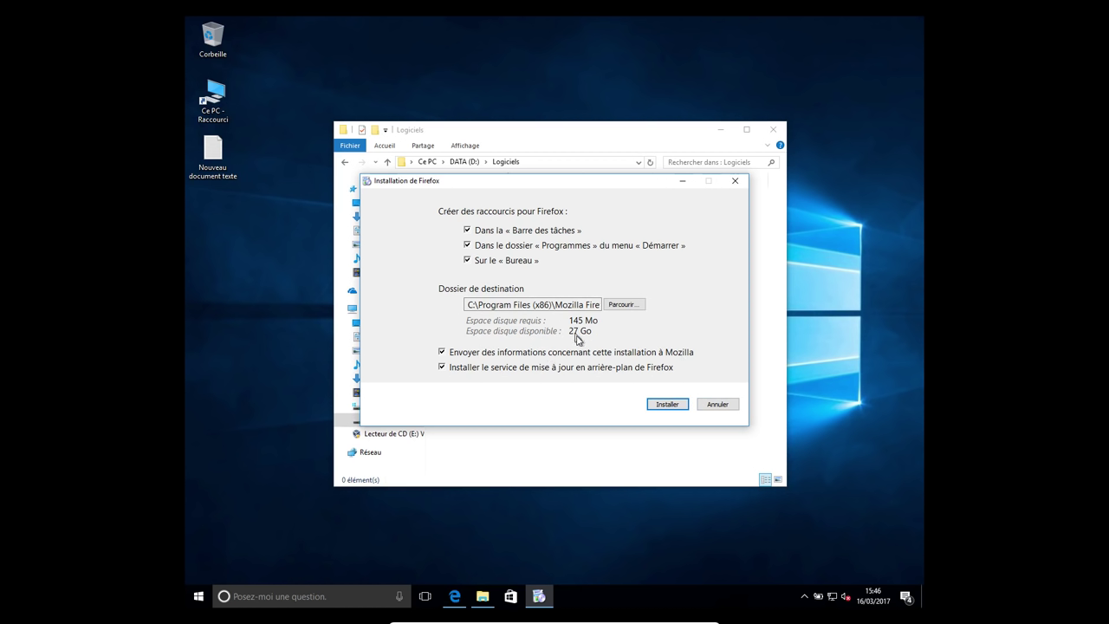
click(728, 407)
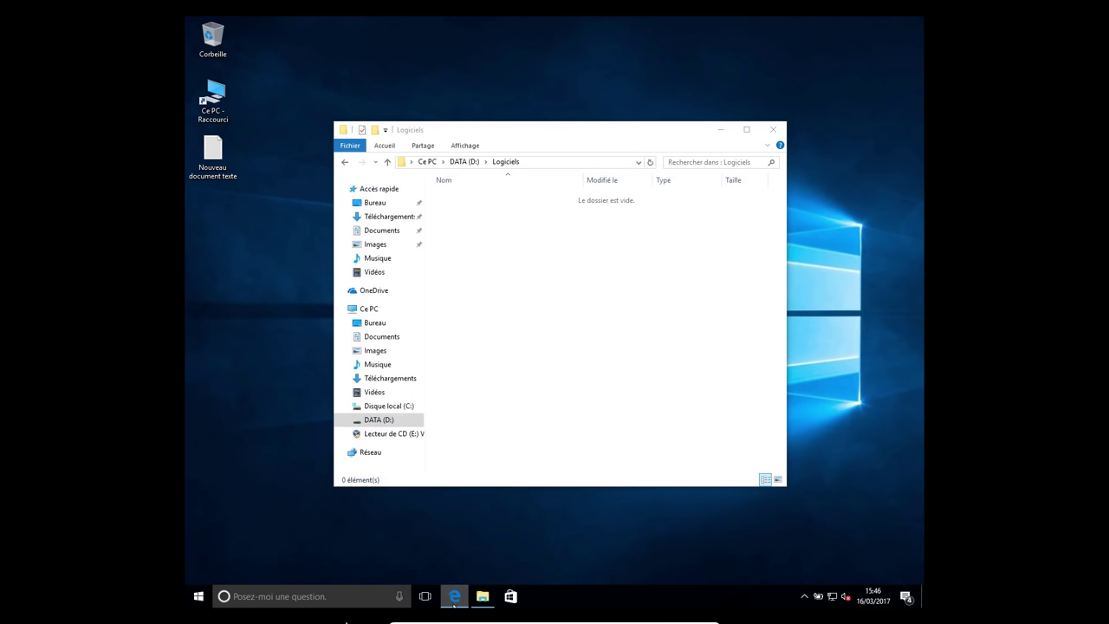
Copy the manual Firefox download link and load it in Edge's address bar.
click(455, 595)
scroll(538, 173, up, 3)
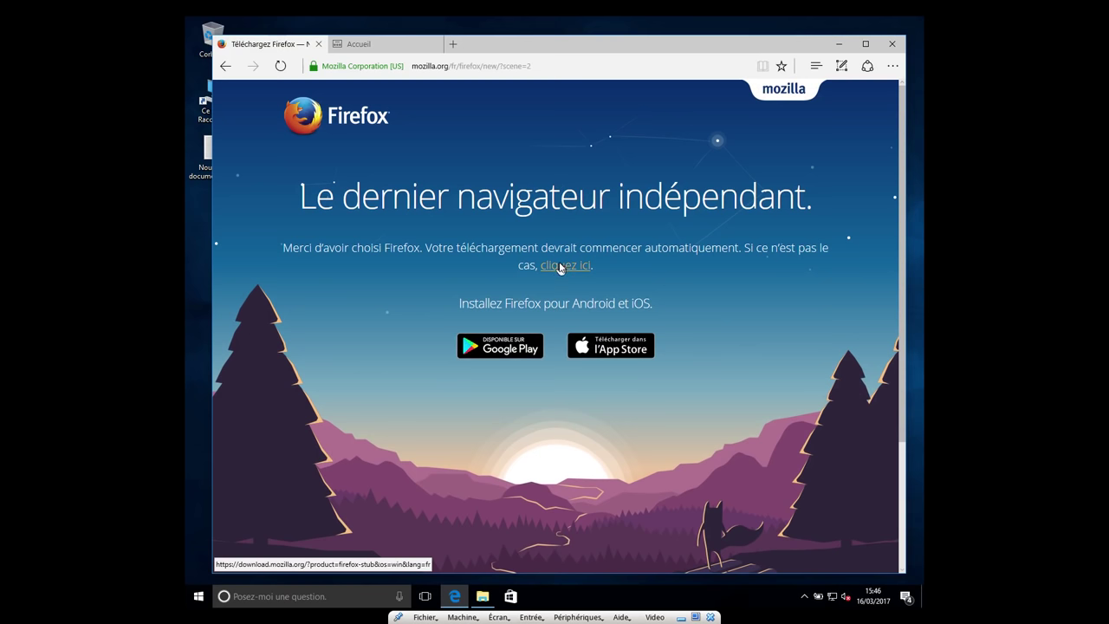
scroll(559, 268, down, 3)
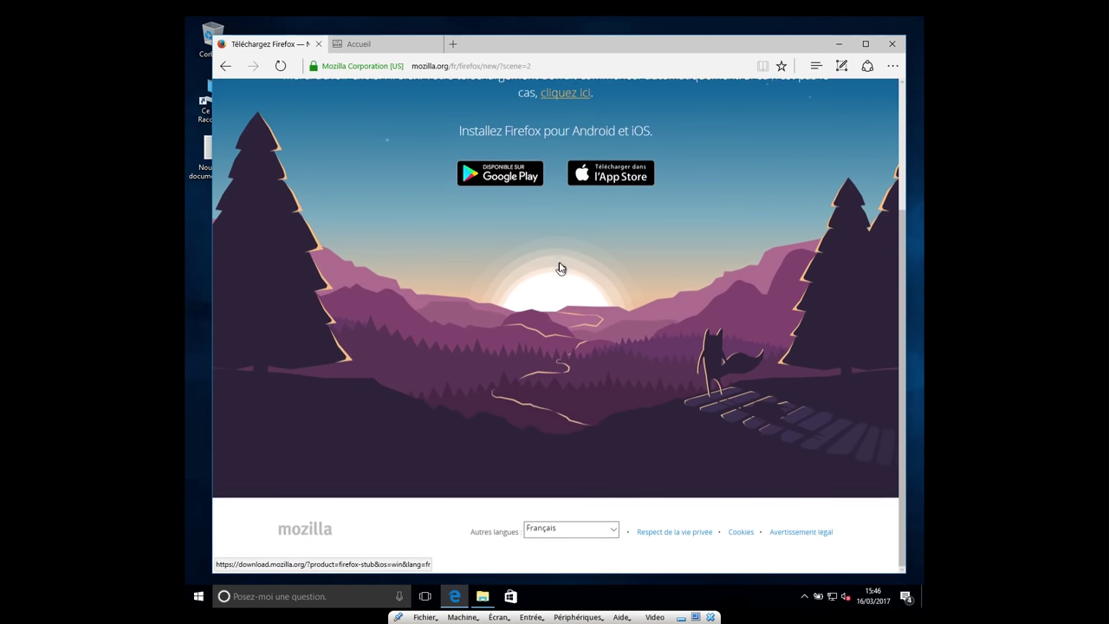
scroll(559, 265, up, 3)
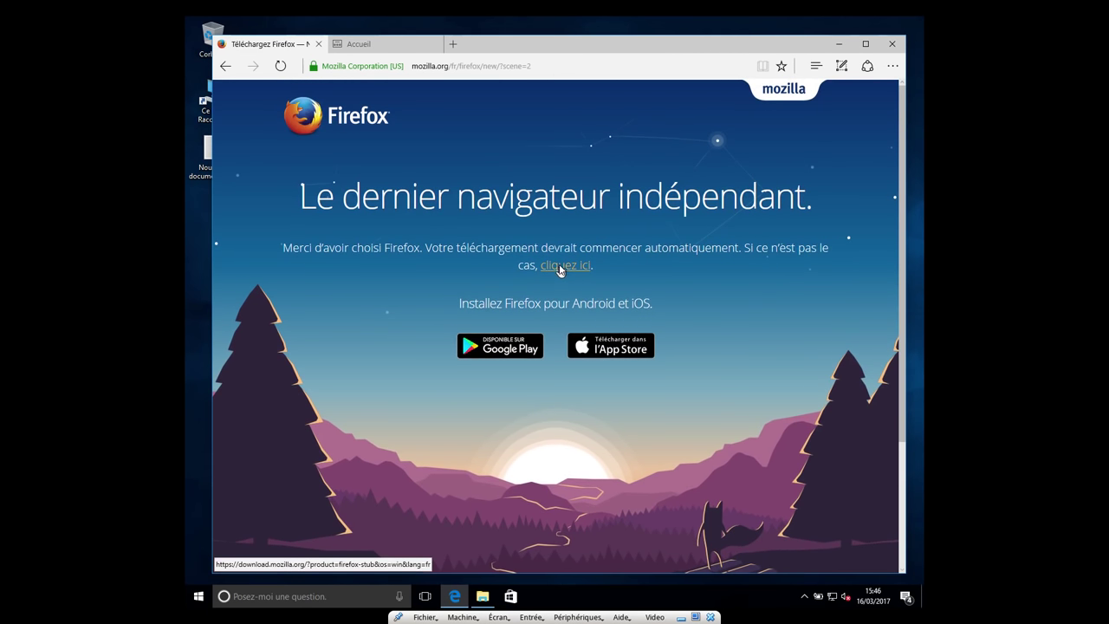
right_click(559, 267)
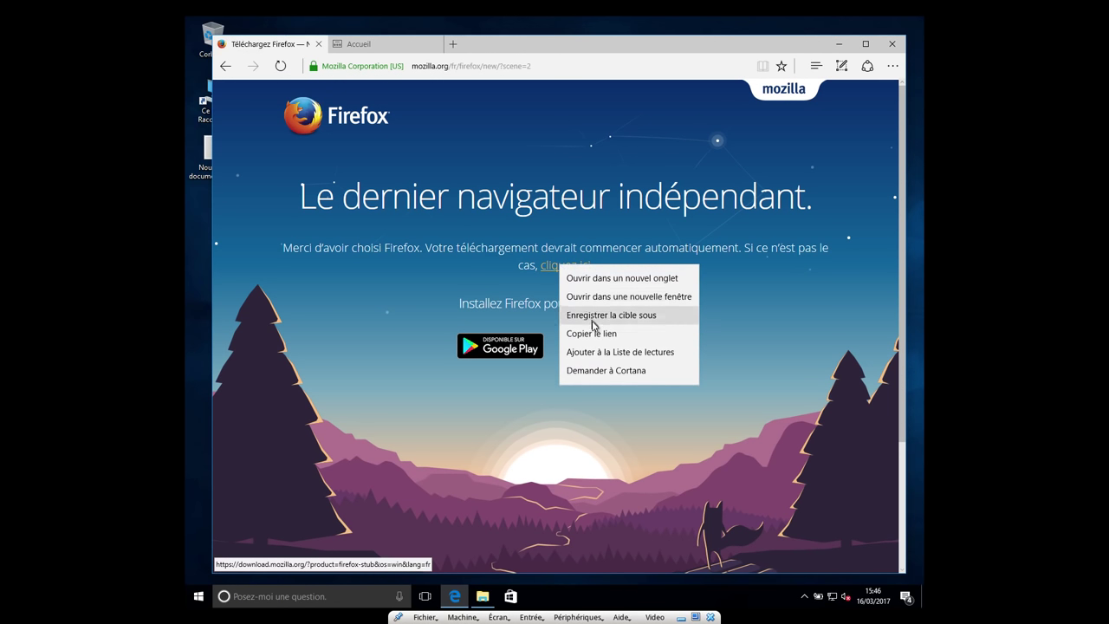
click(639, 337)
click(478, 74)
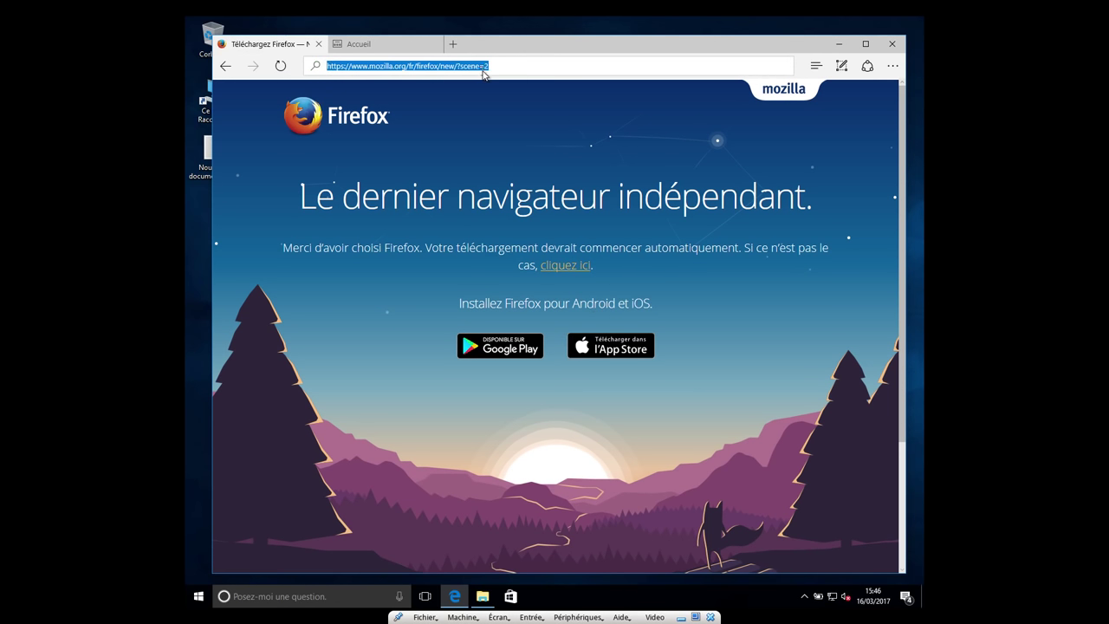
text(https://download.mozilla.org/?product=firefox-stub&os=win&lang=fr)
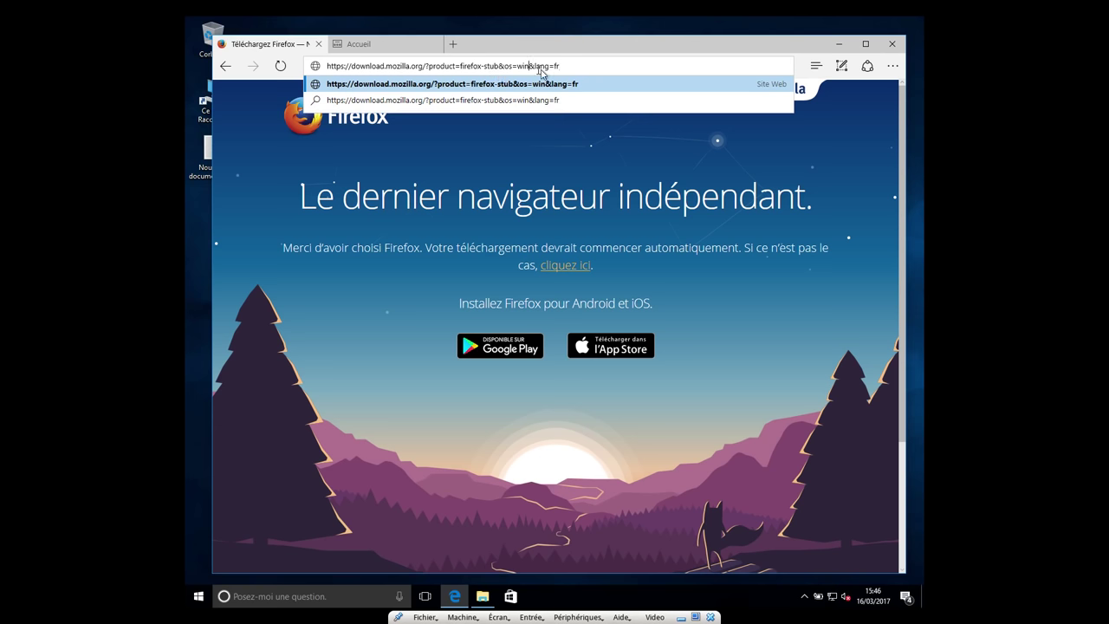
key(Return)
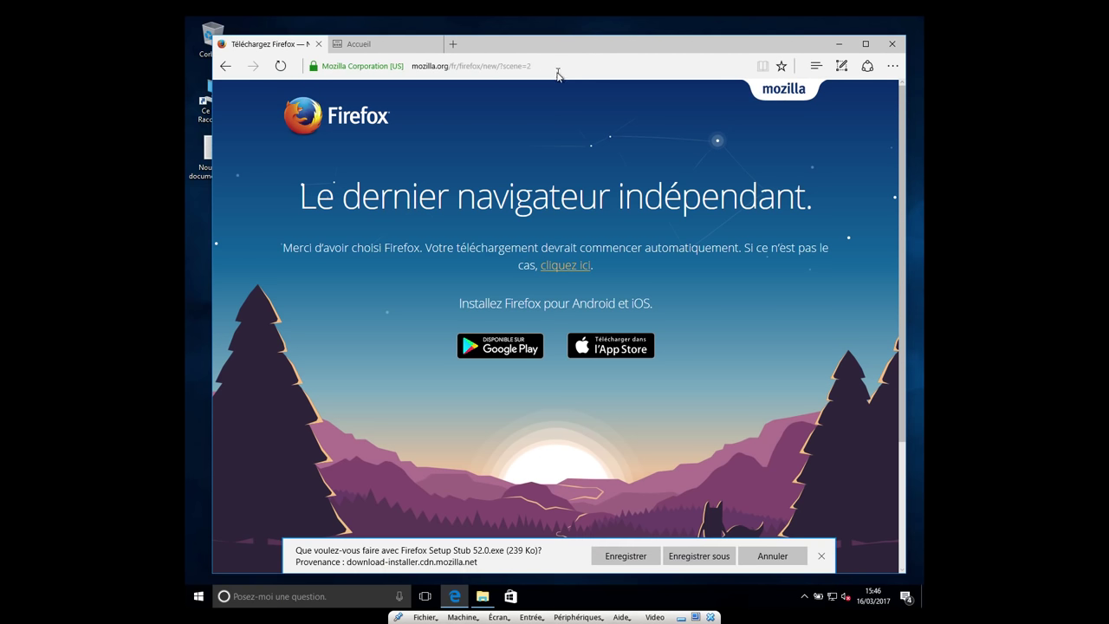
Save and run the Firefox setup with the admin password, then show the installer's Options.
click(629, 559)
click(573, 559)
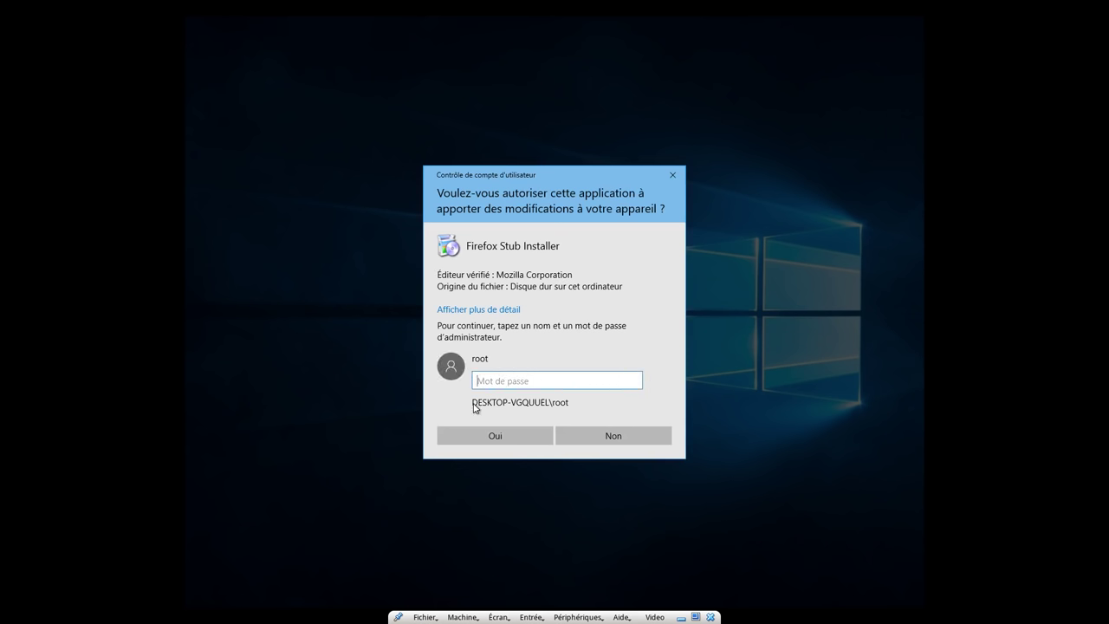
key(Return)
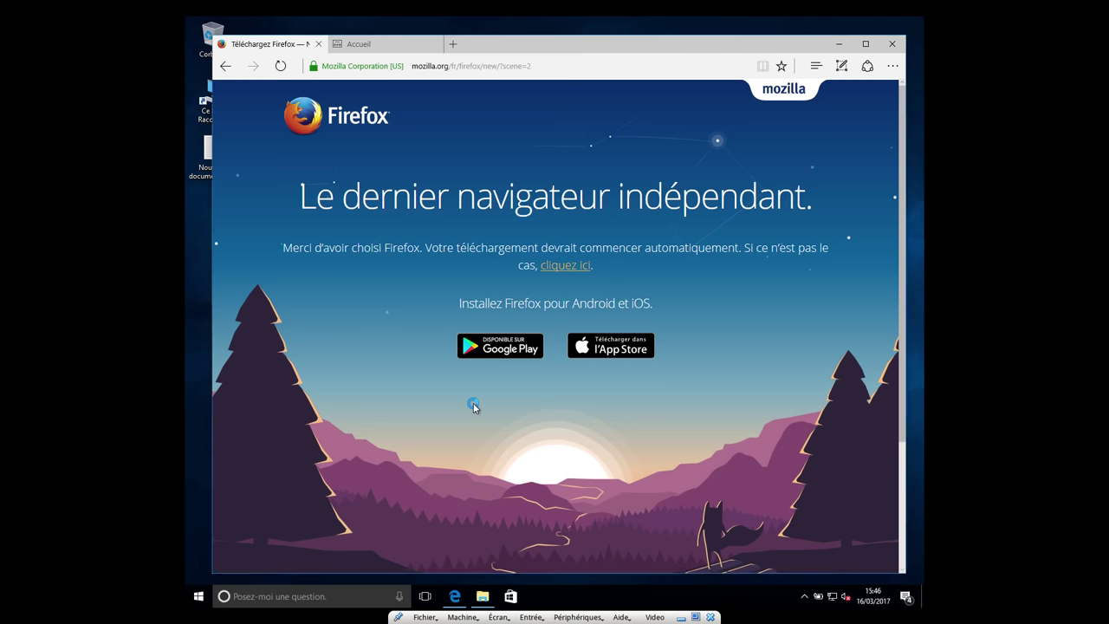
click(389, 405)
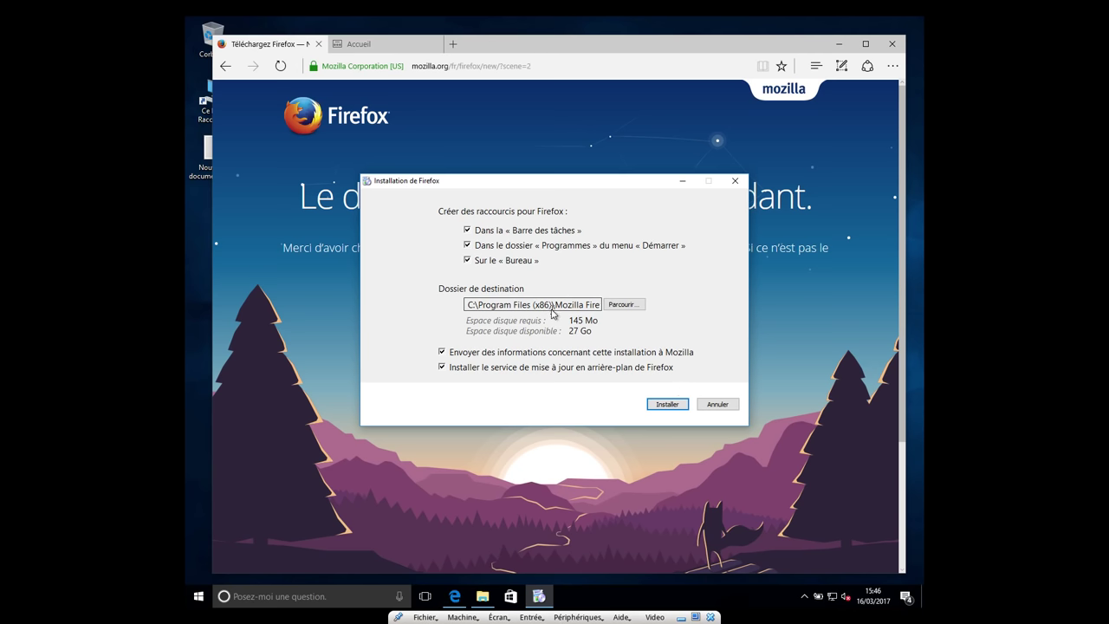
Install Firefox with default options, closing Edge's window so the installer shows.
click(668, 404)
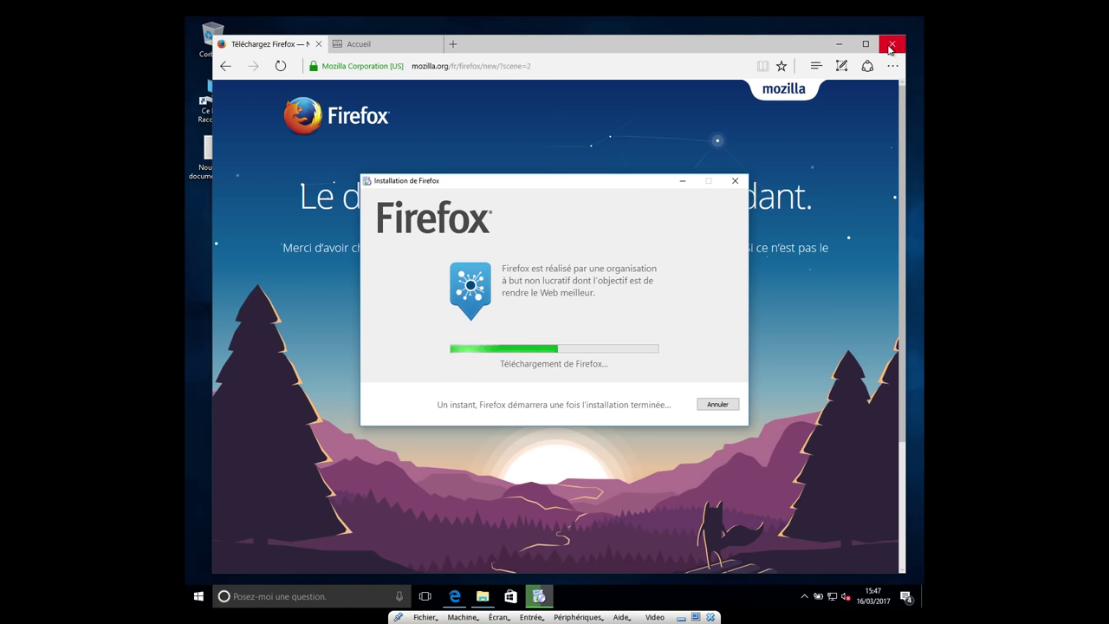
click(890, 50)
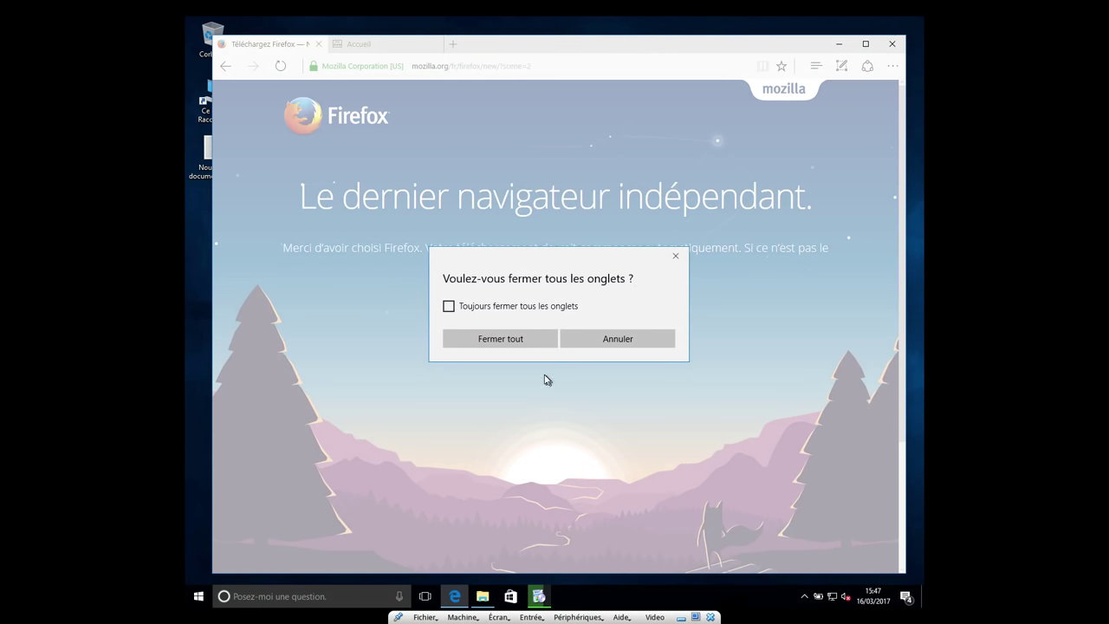
click(524, 340)
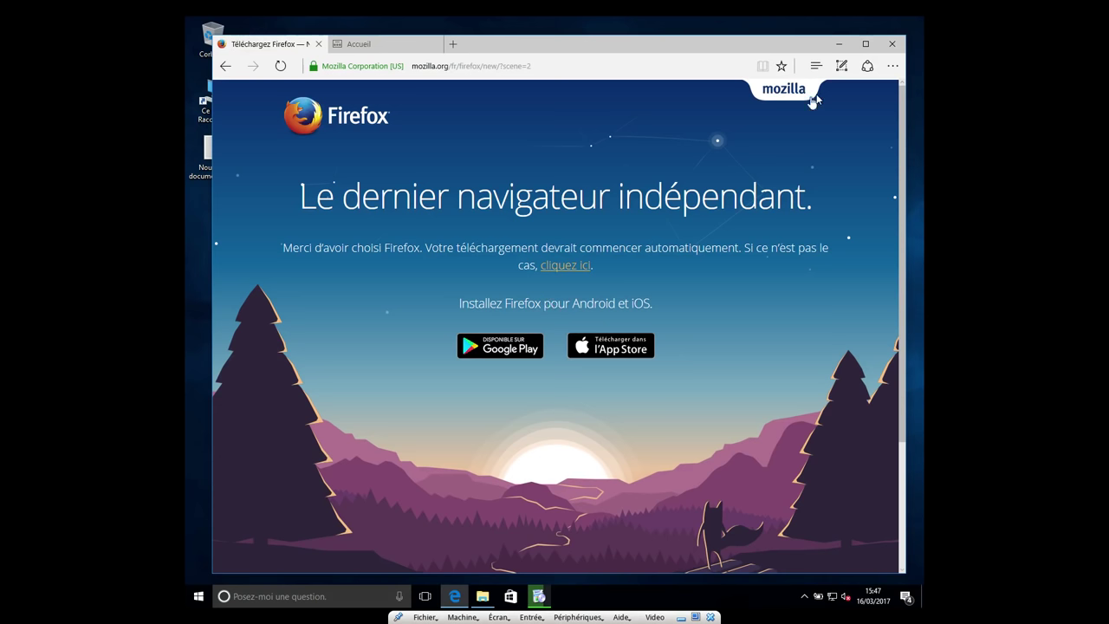
click(839, 43)
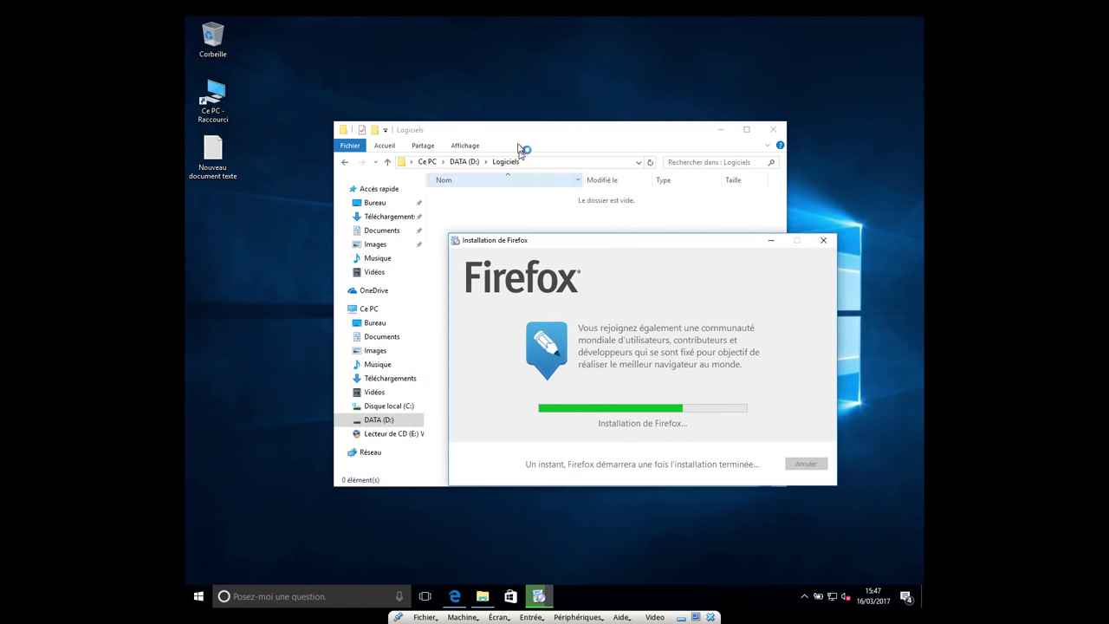
drag(514, 134, 444, 71)
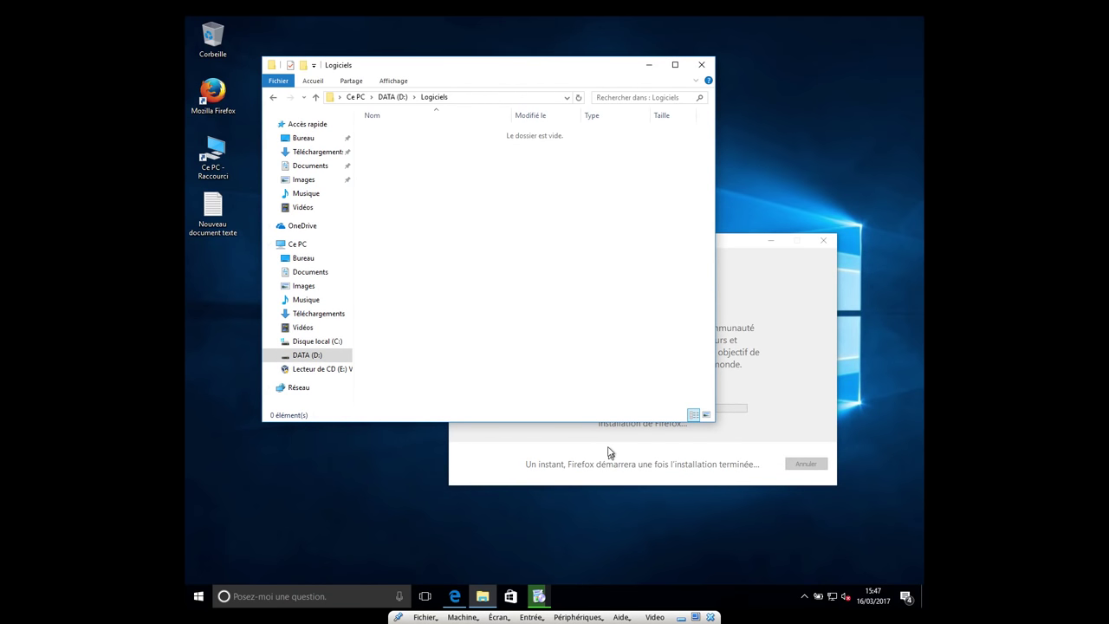
click(739, 335)
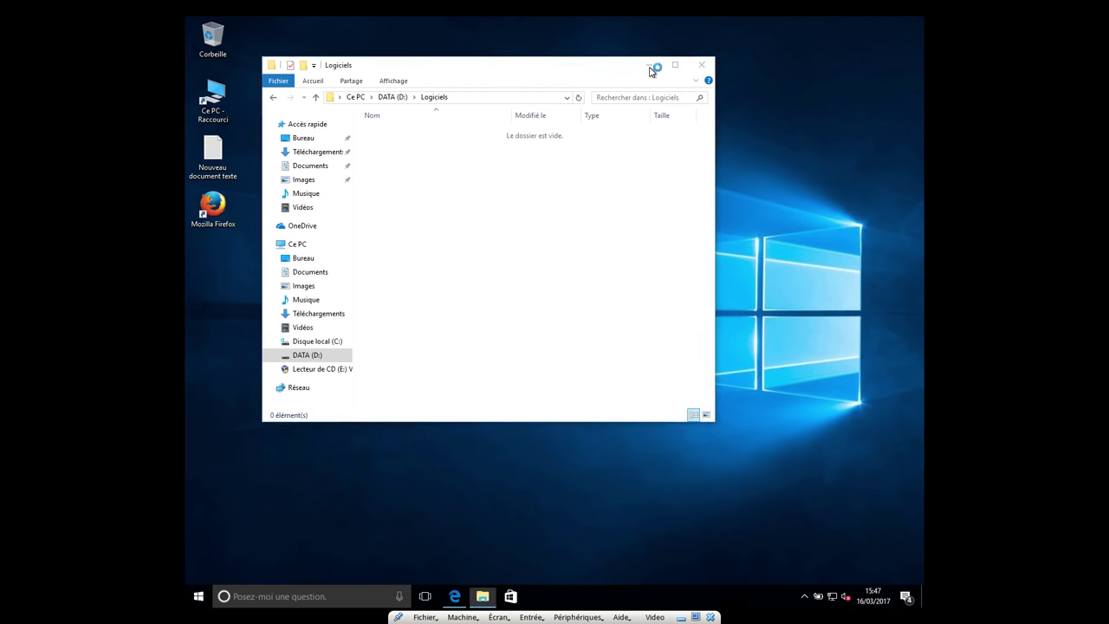
Minimize the Logiciels folder window and close the Firefox download tab in Edge.
click(649, 65)
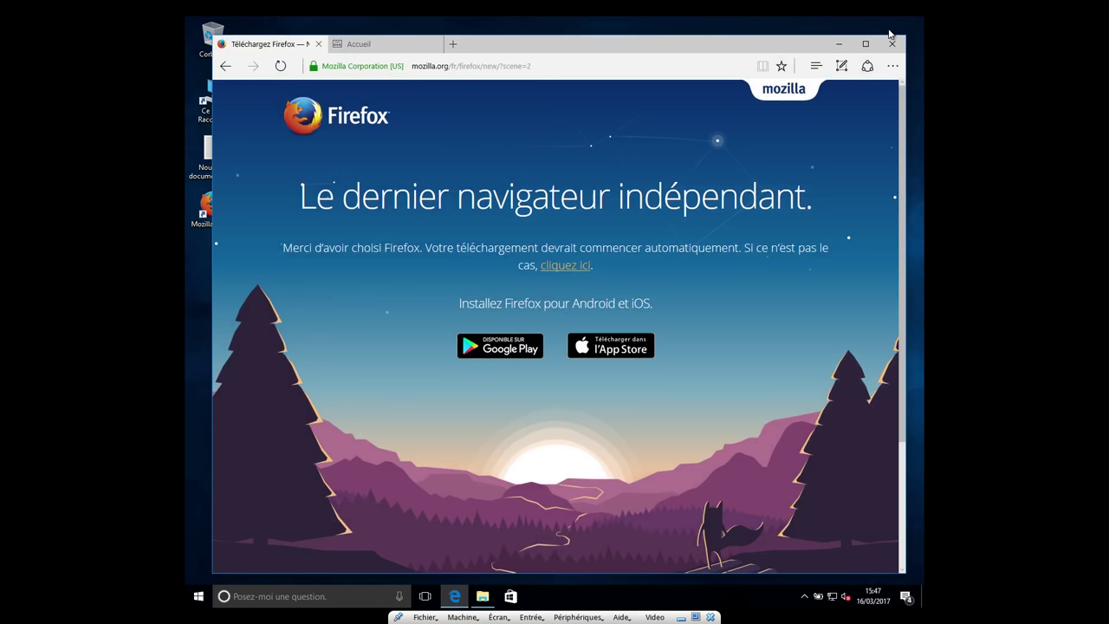
click(893, 43)
click(515, 347)
click(318, 44)
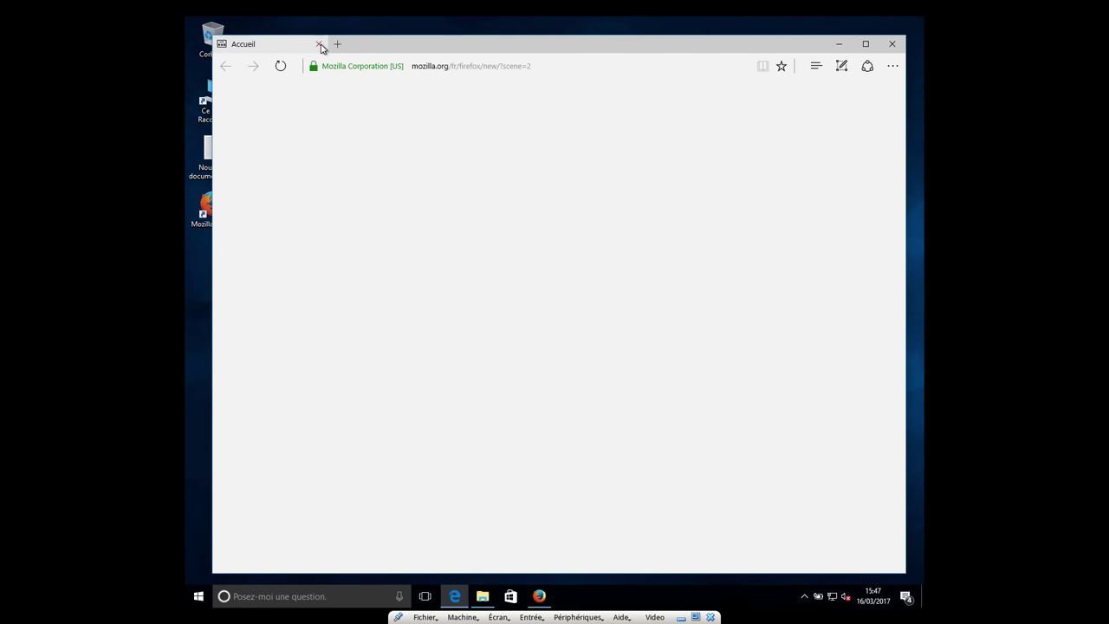
Choose Ne rien importer in the import wizard and ask to make Firefox the default browser.
click(318, 43)
click(495, 307)
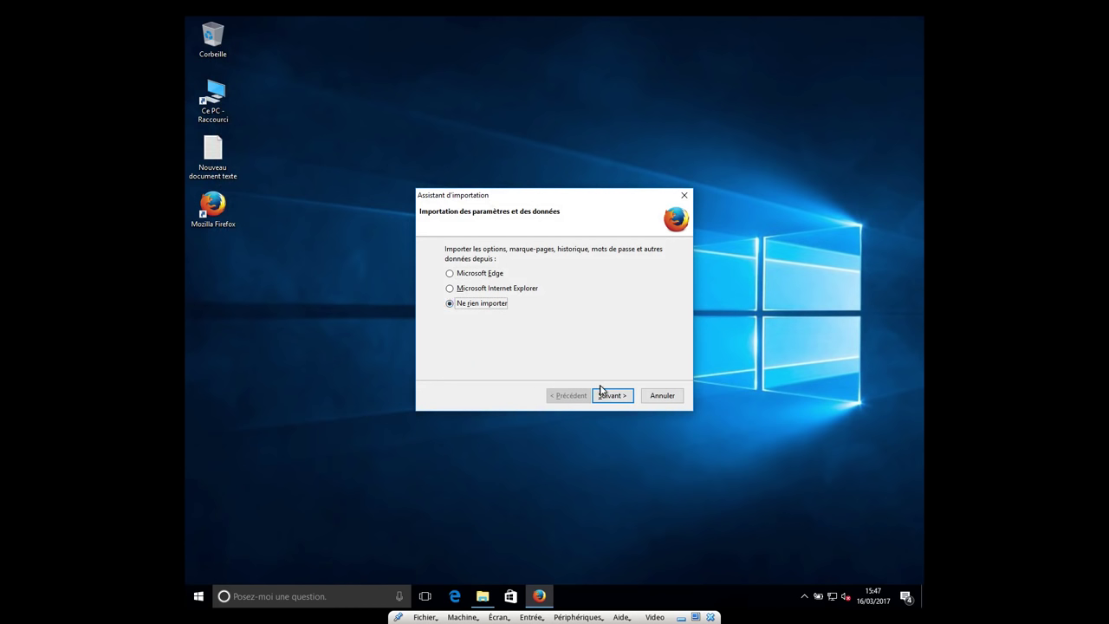
click(609, 395)
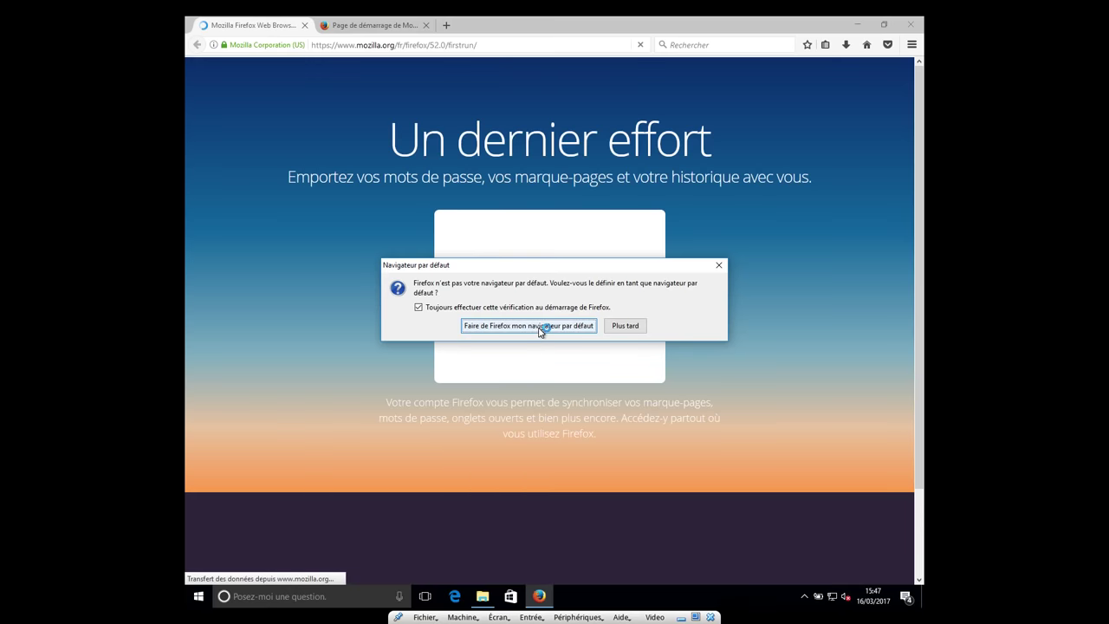
click(539, 329)
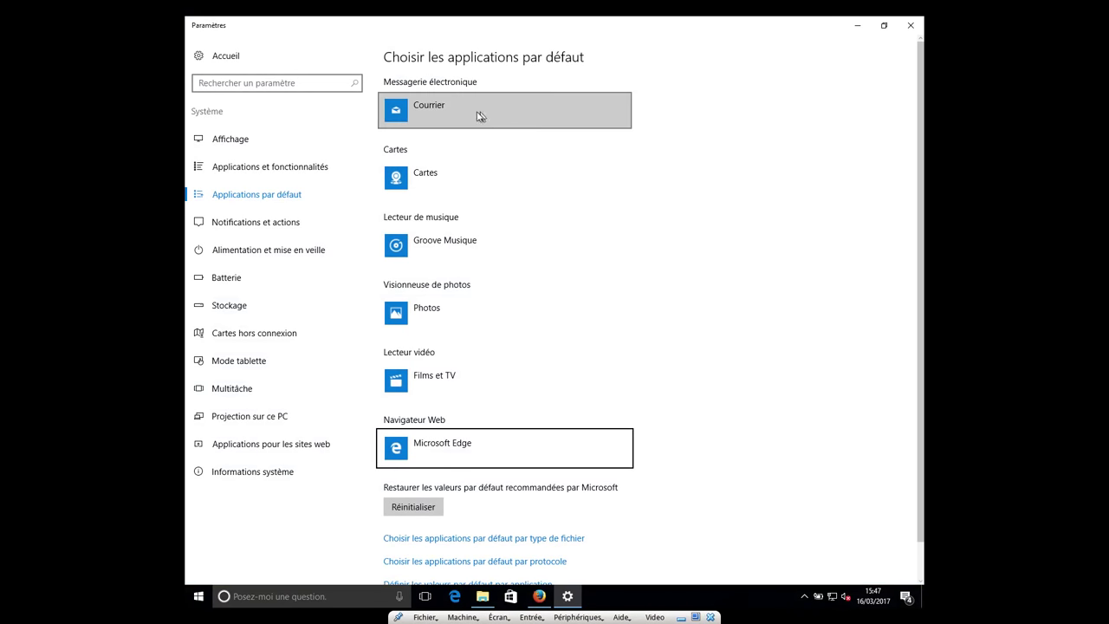
Switch Navigateur Web from Microsoft Edge to Firefox, confirm with Modifier quand même, and close Settings.
click(447, 450)
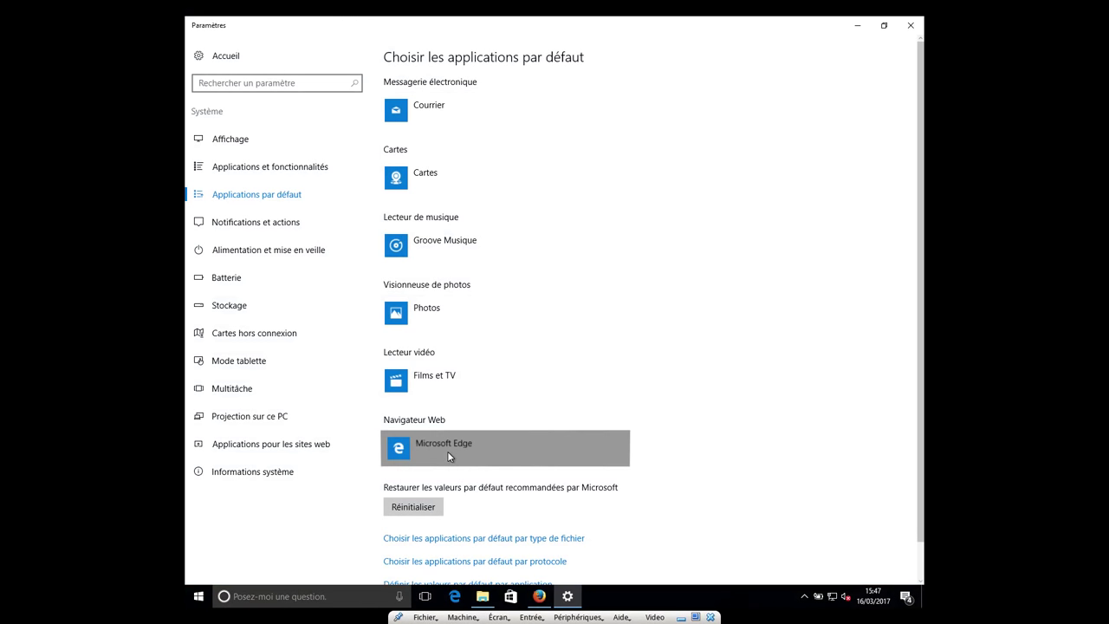
click(452, 338)
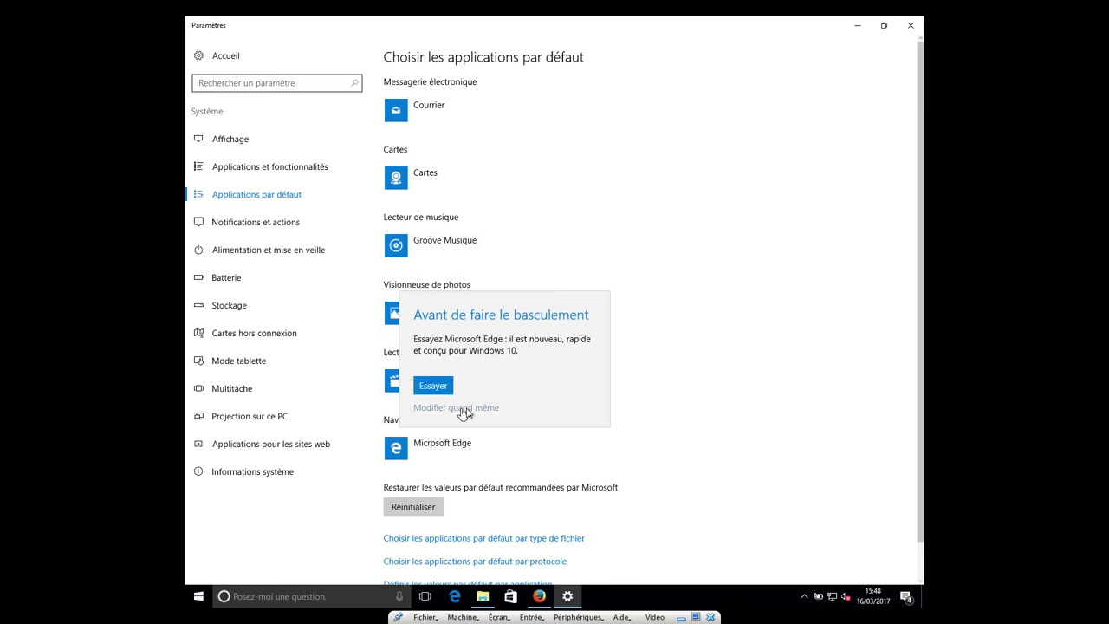
click(459, 408)
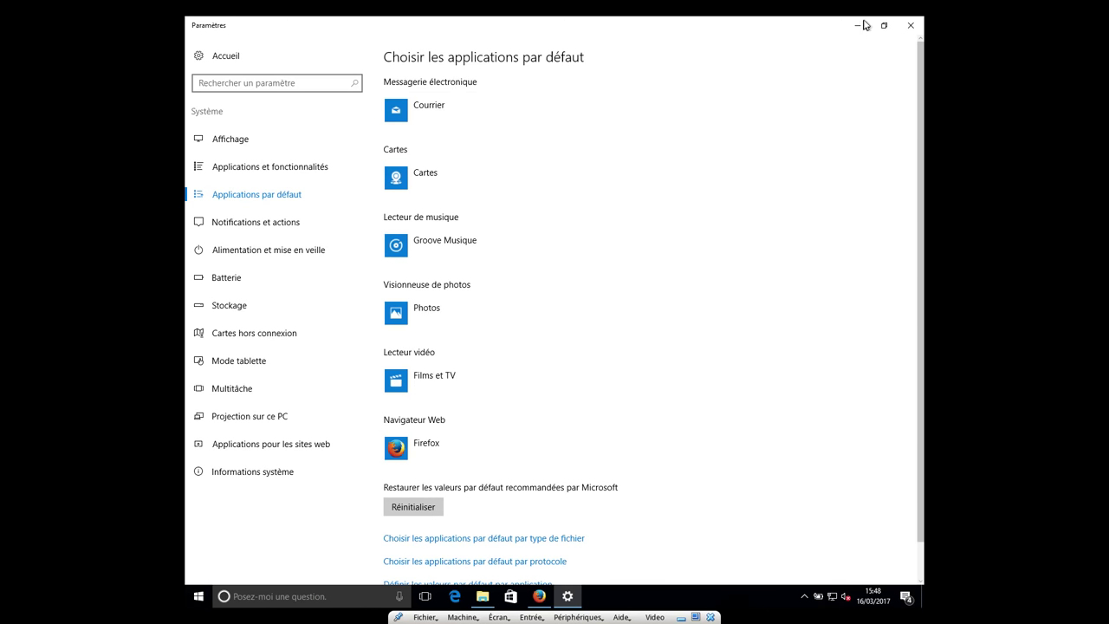
click(910, 26)
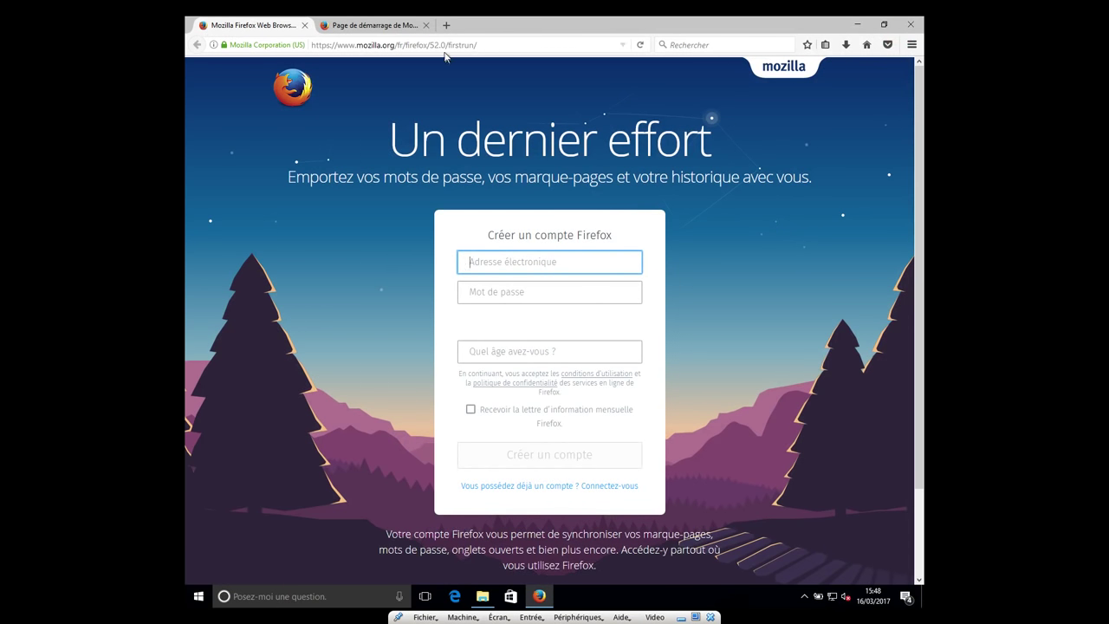
Close the firstrun sign-up tab and search Google for 'pdf creator' from the start page.
click(347, 29)
click(304, 25)
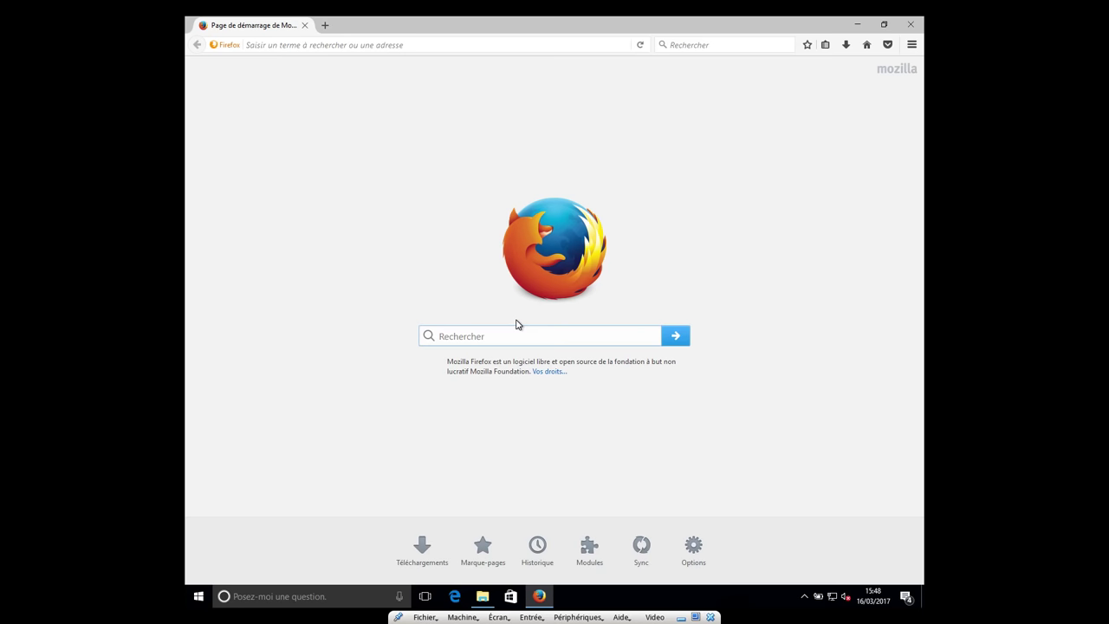
text(pdf)
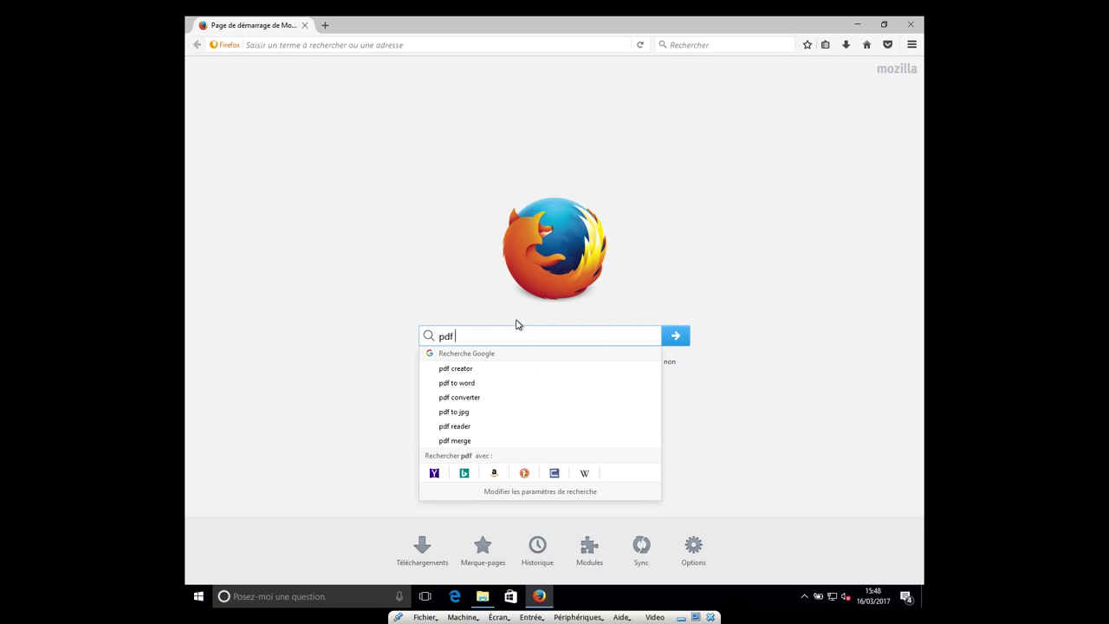
key(Down)
key(Down)
key(Up)
key(Return)
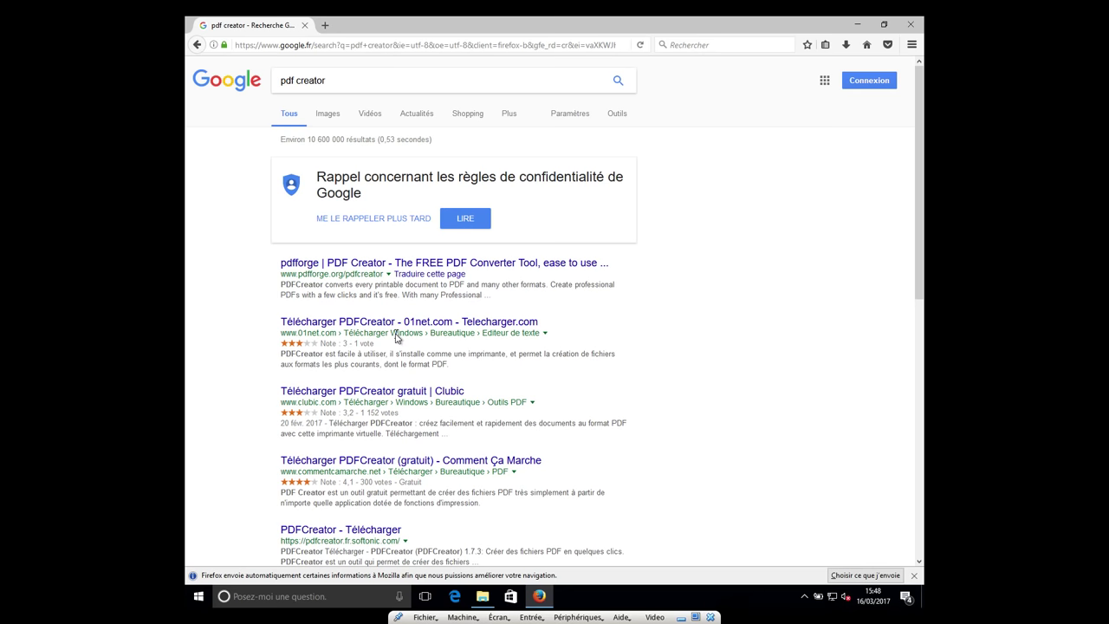
Open the pdfforge PDFCreator result and its download page, dismissing the reader mode tip.
click(325, 263)
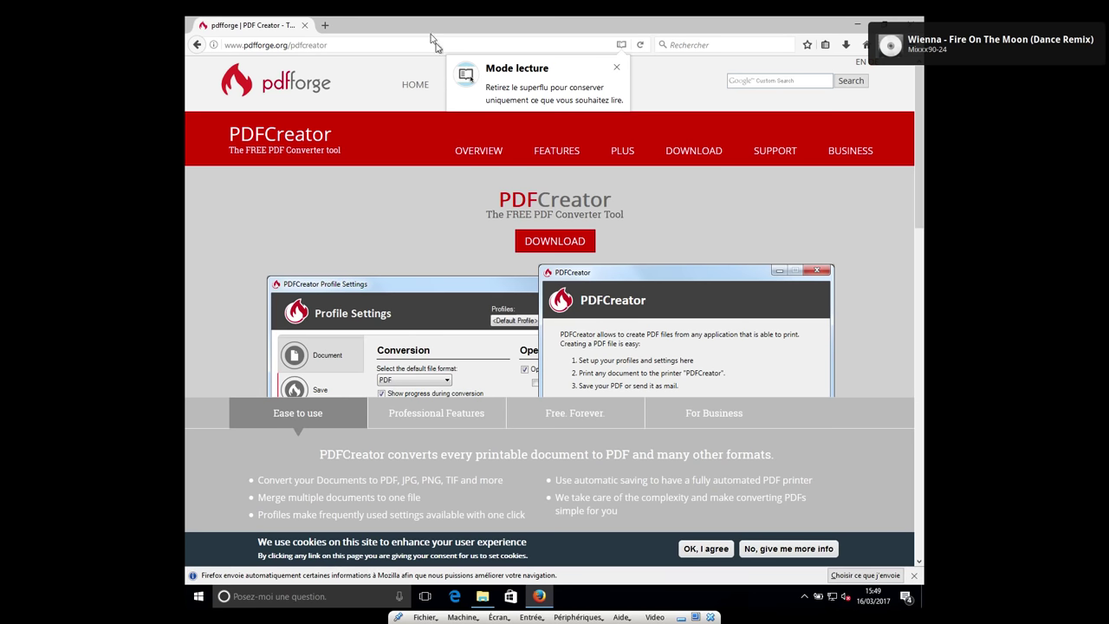
click(616, 67)
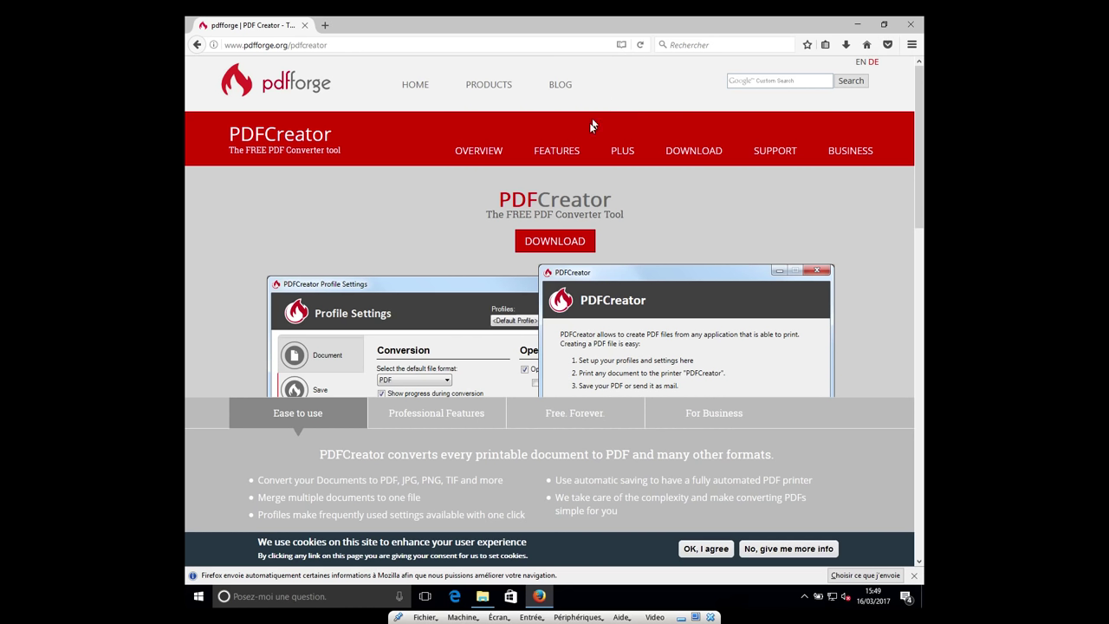
click(543, 247)
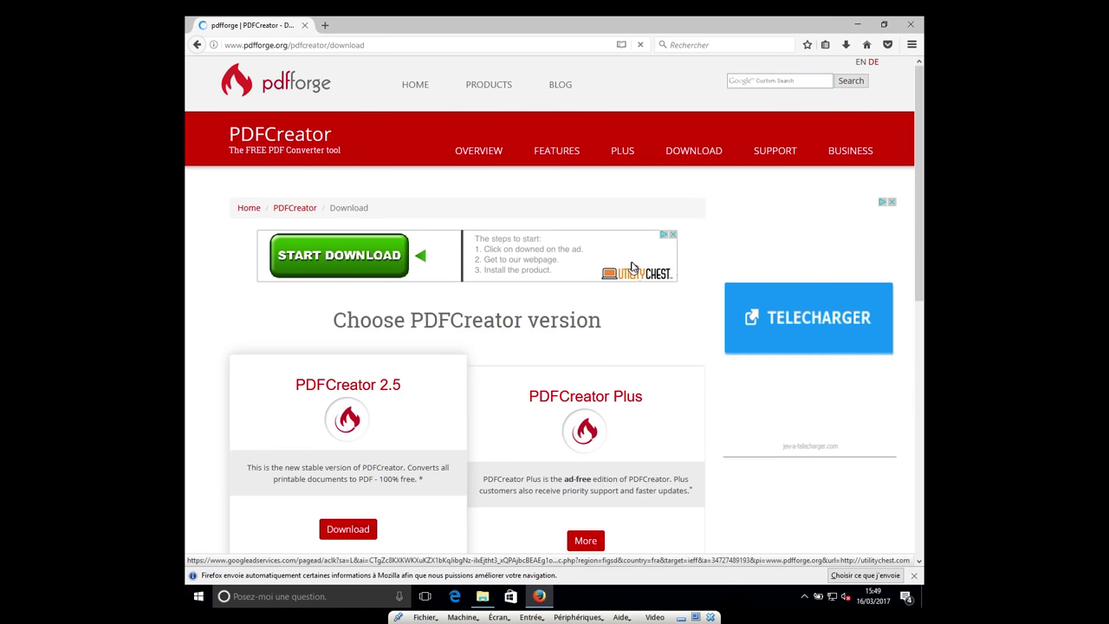
scroll(632, 266, down, 3)
scroll(631, 266, up, 3)
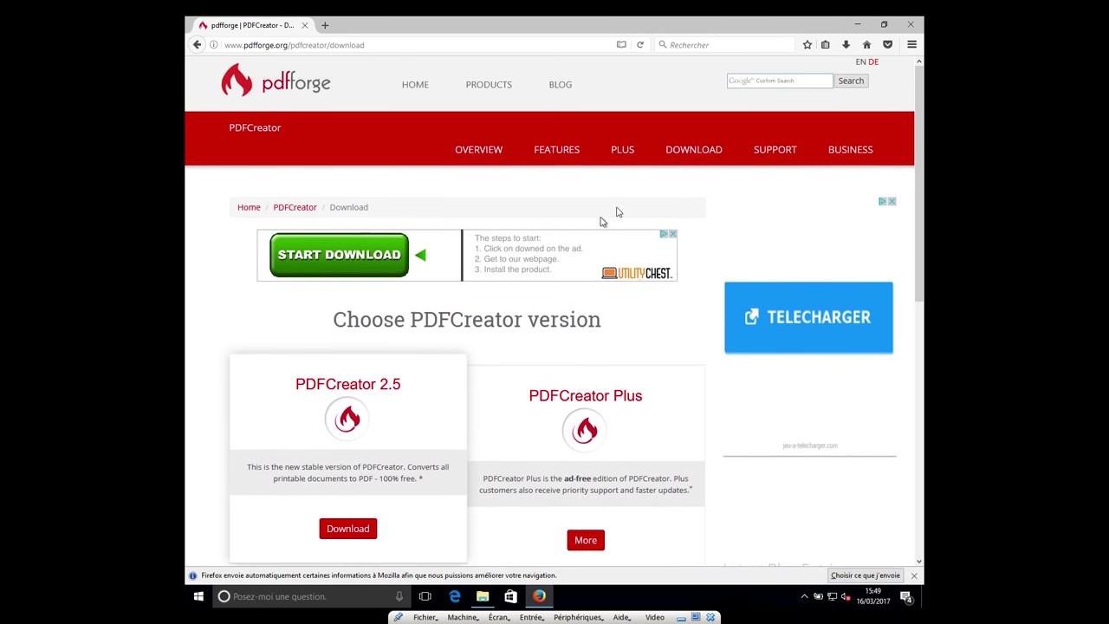
Open the Add-ons Manager (Modules) in a new tab.
click(326, 27)
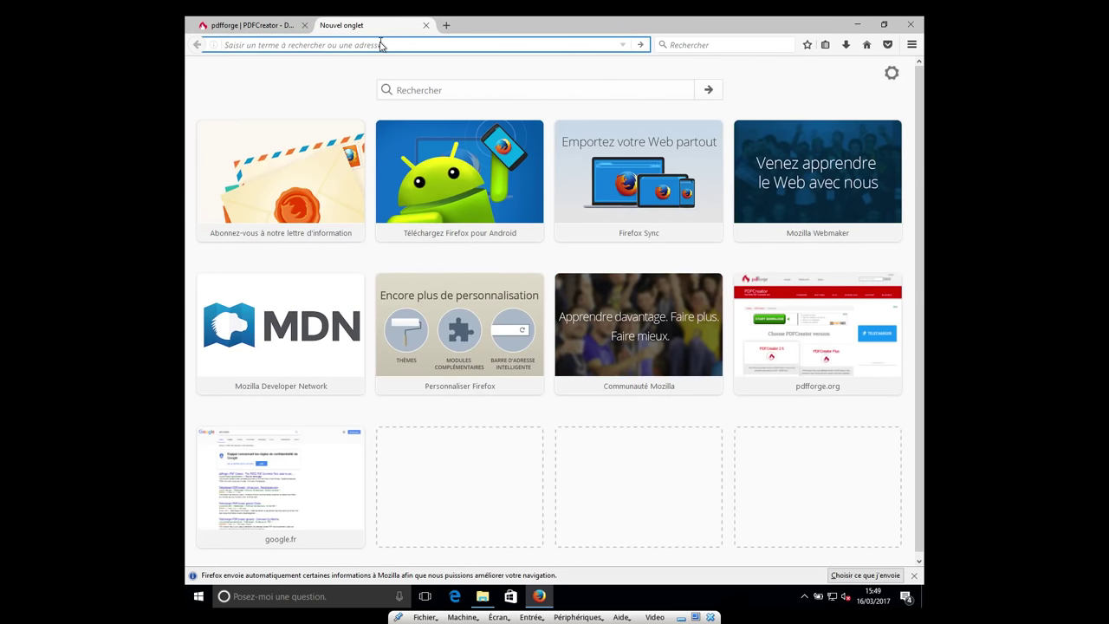
click(912, 45)
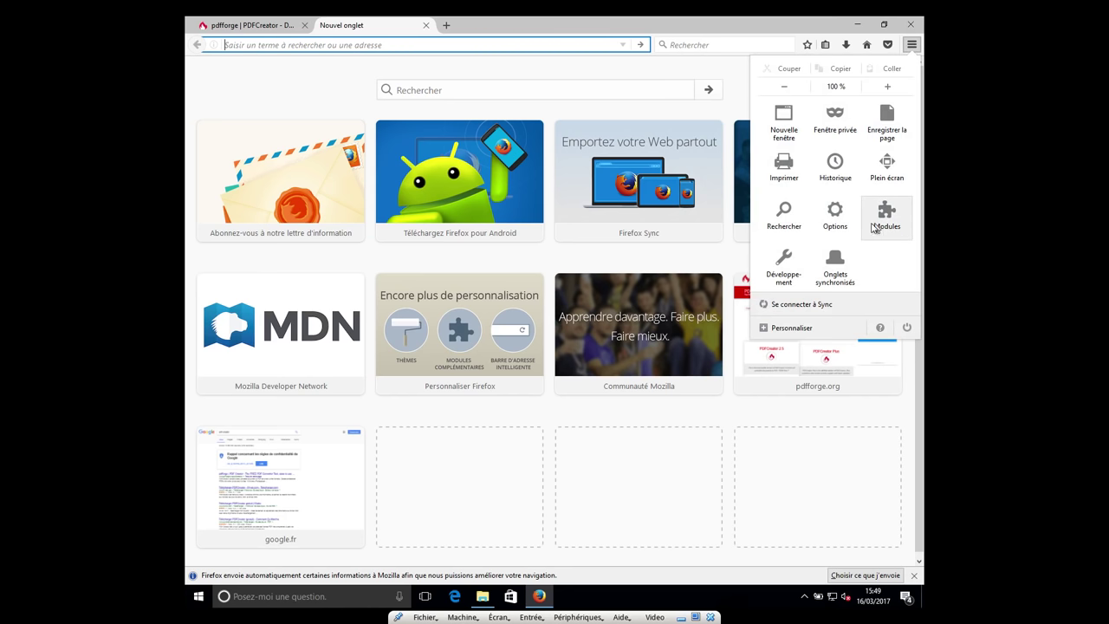
click(887, 215)
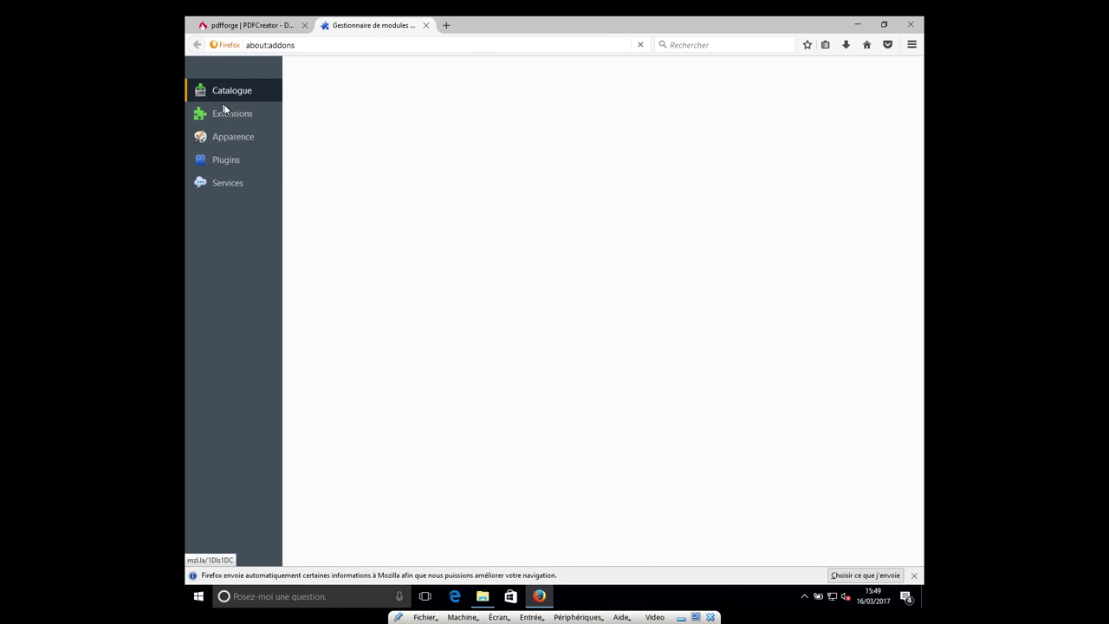
Browse the installed extensions and catalogue, enabling the uBlock Origin ad blocker.
click(225, 111)
click(243, 92)
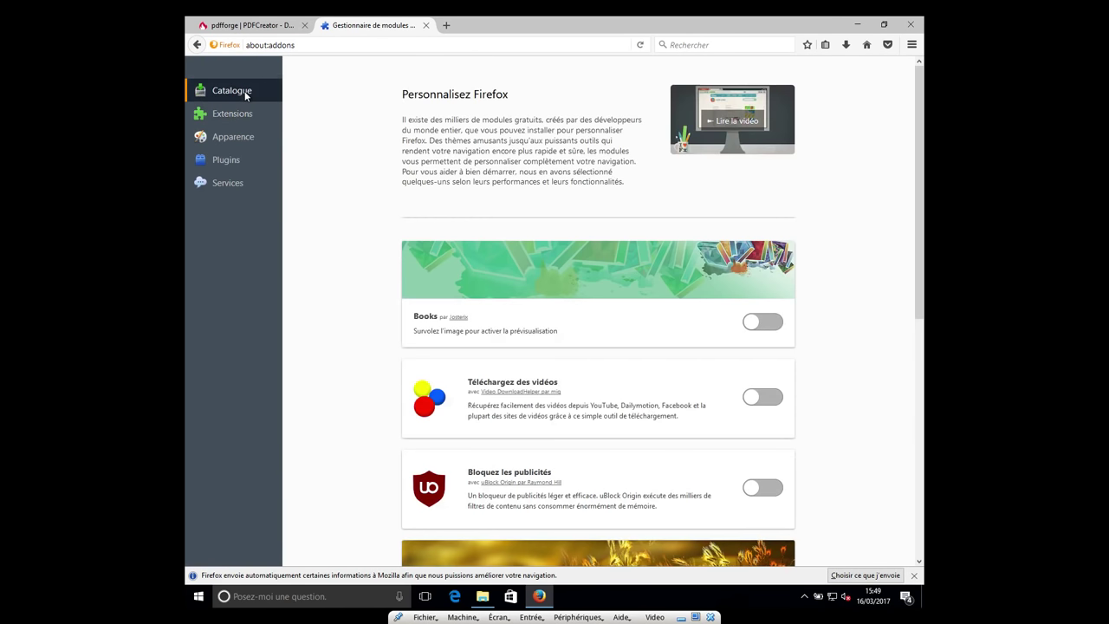
click(750, 490)
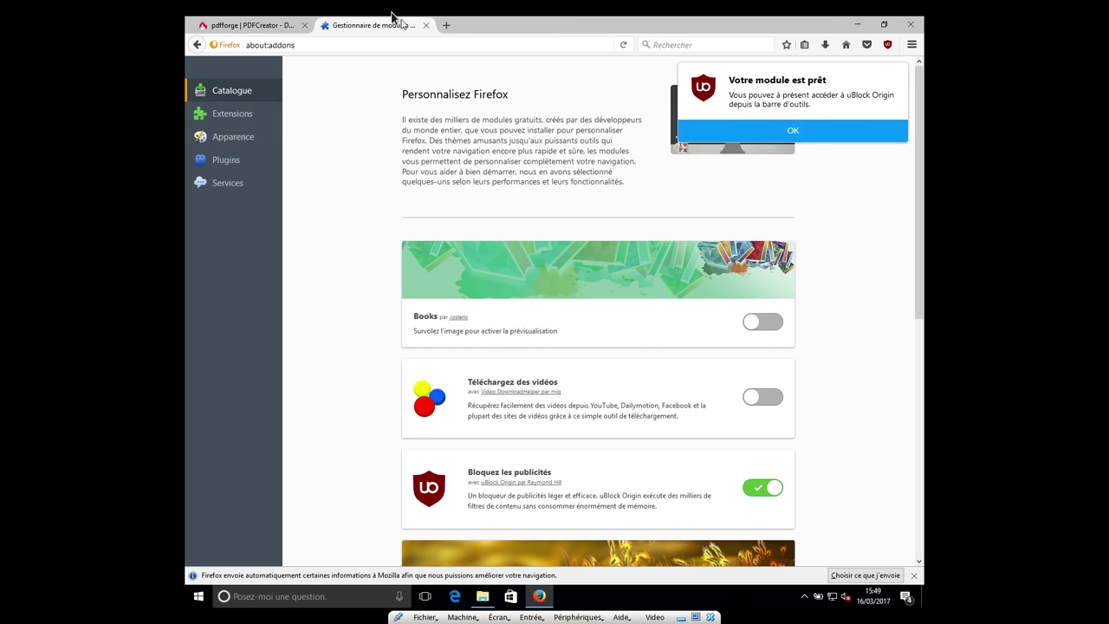
Save the free PDFCreator 2.5 installer PDFCreator-2_5_1-Setup.exe via pdfforge's direct link.
click(426, 25)
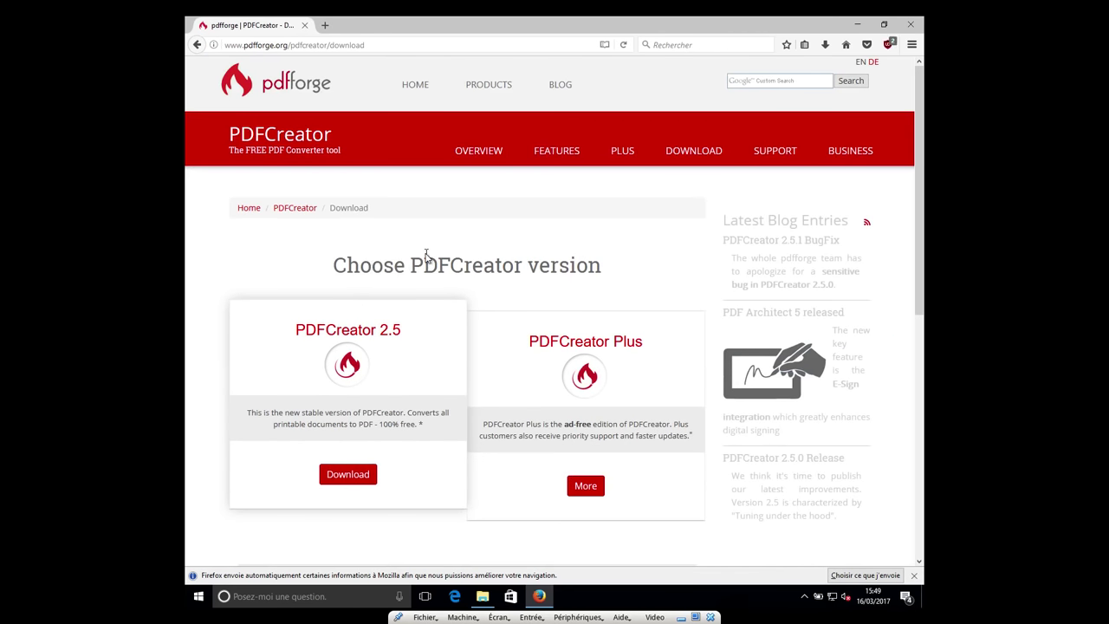
click(345, 479)
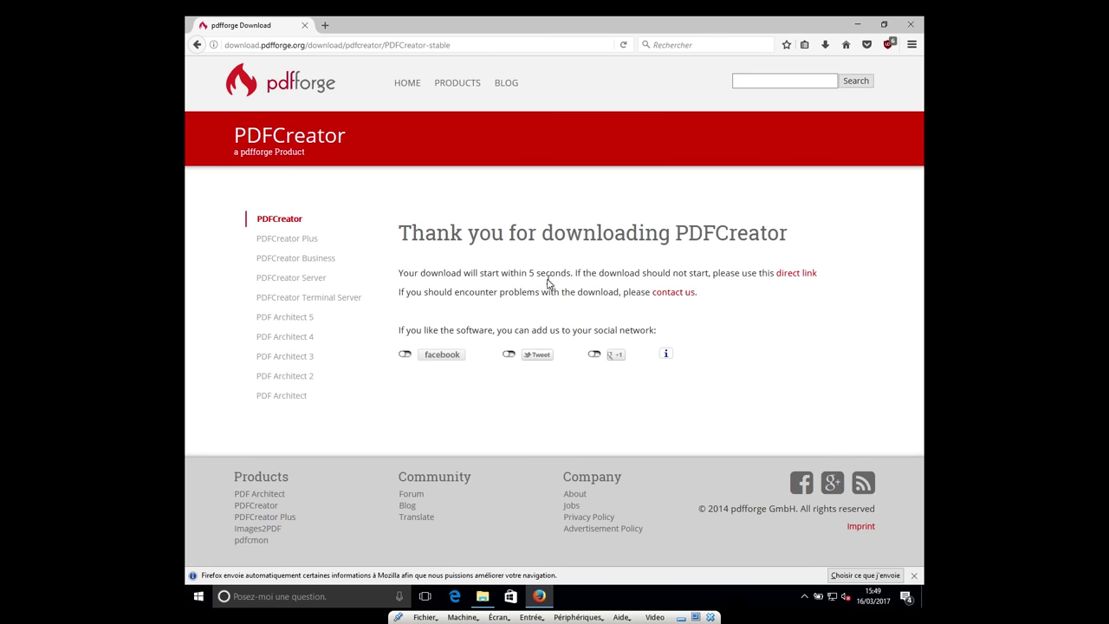
click(788, 274)
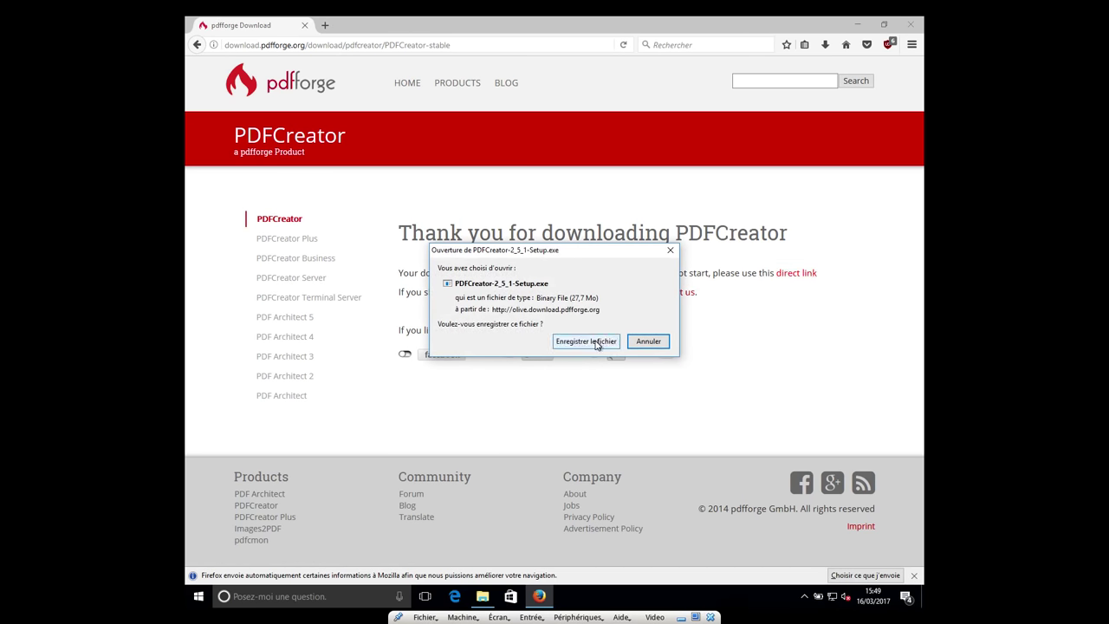
click(595, 344)
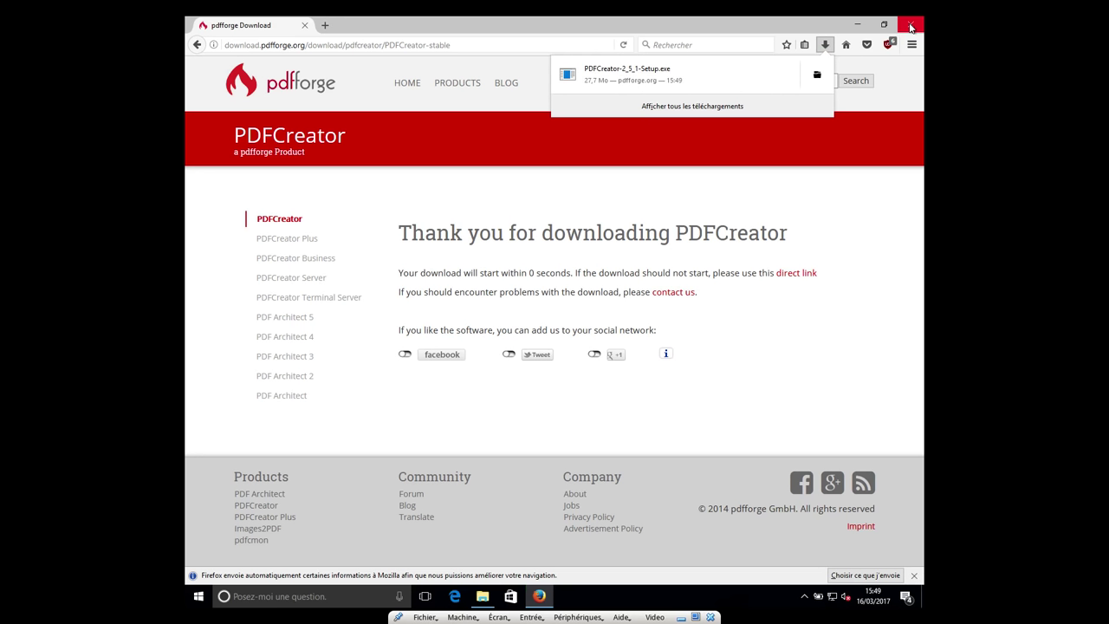
Close Firefox and cut the PDFCreator setup file from Téléchargements.
click(911, 26)
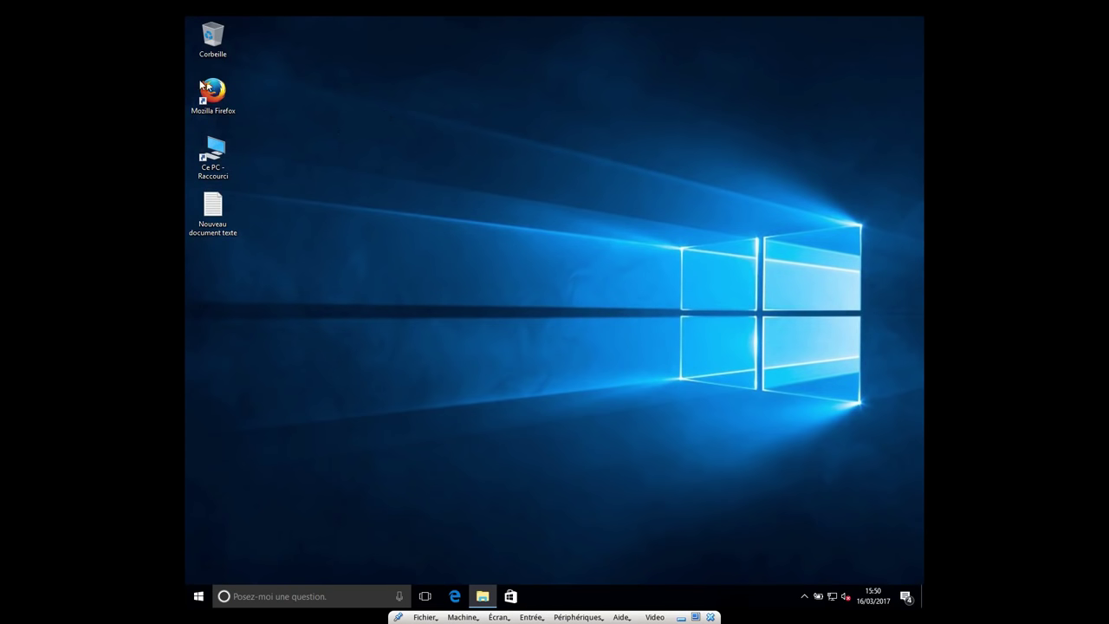
double_click(213, 155)
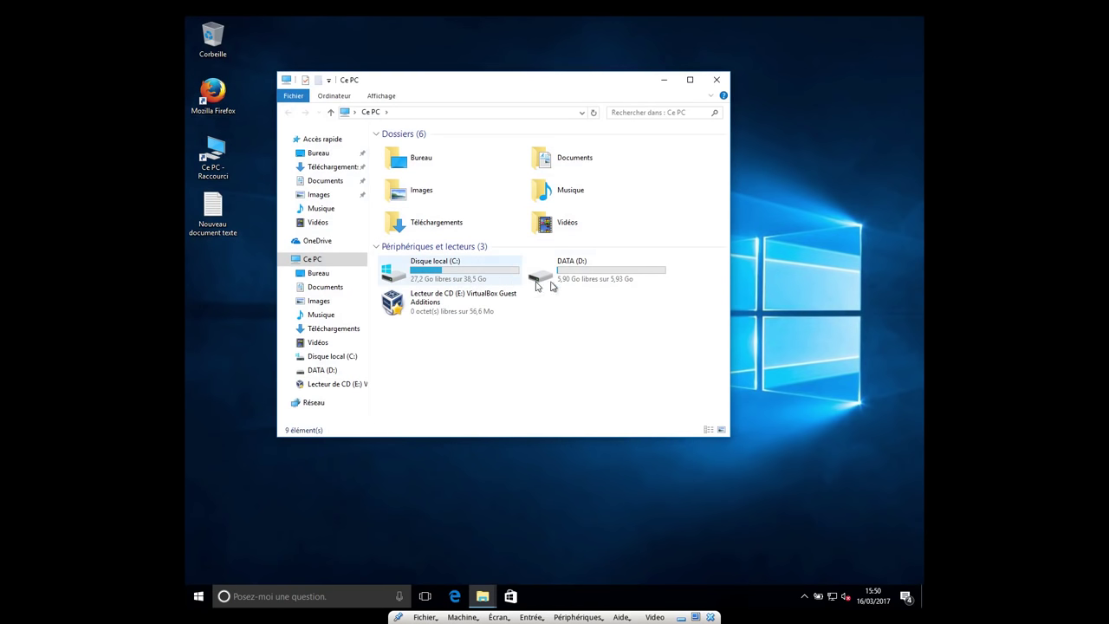
double_click(441, 220)
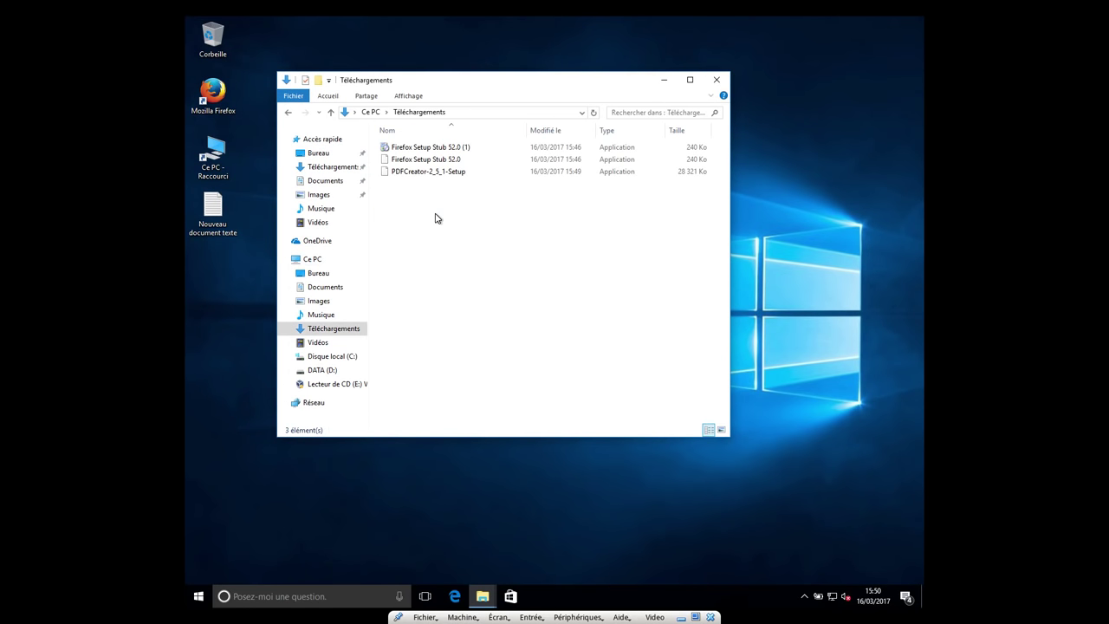
right_click(445, 171)
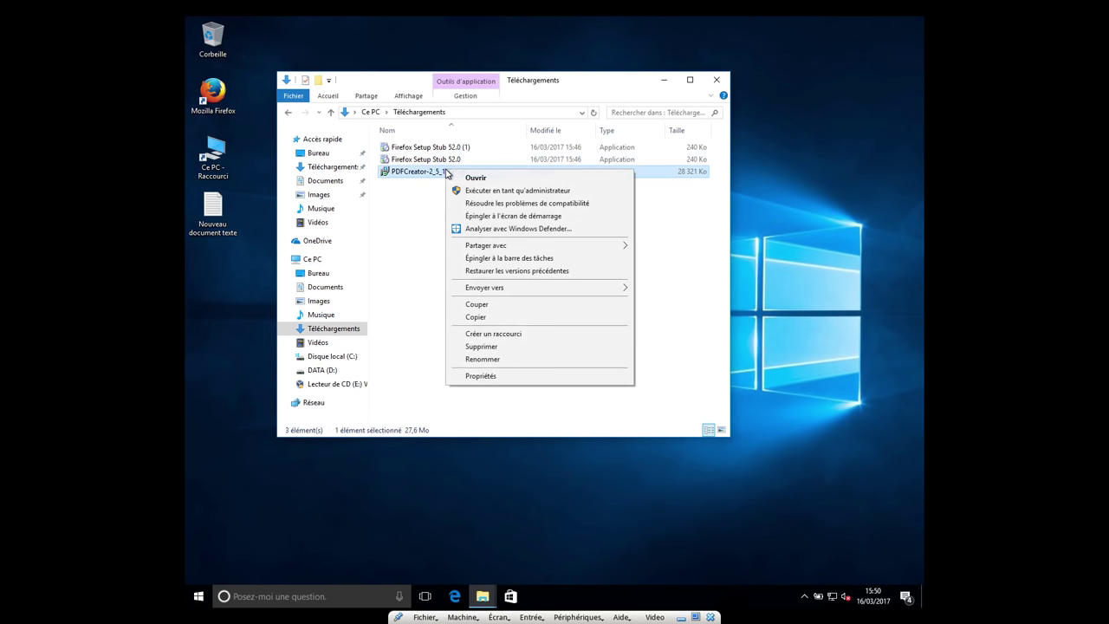
click(491, 304)
Paste the setup file into the Logiciels folder on DATA (D:).
click(327, 371)
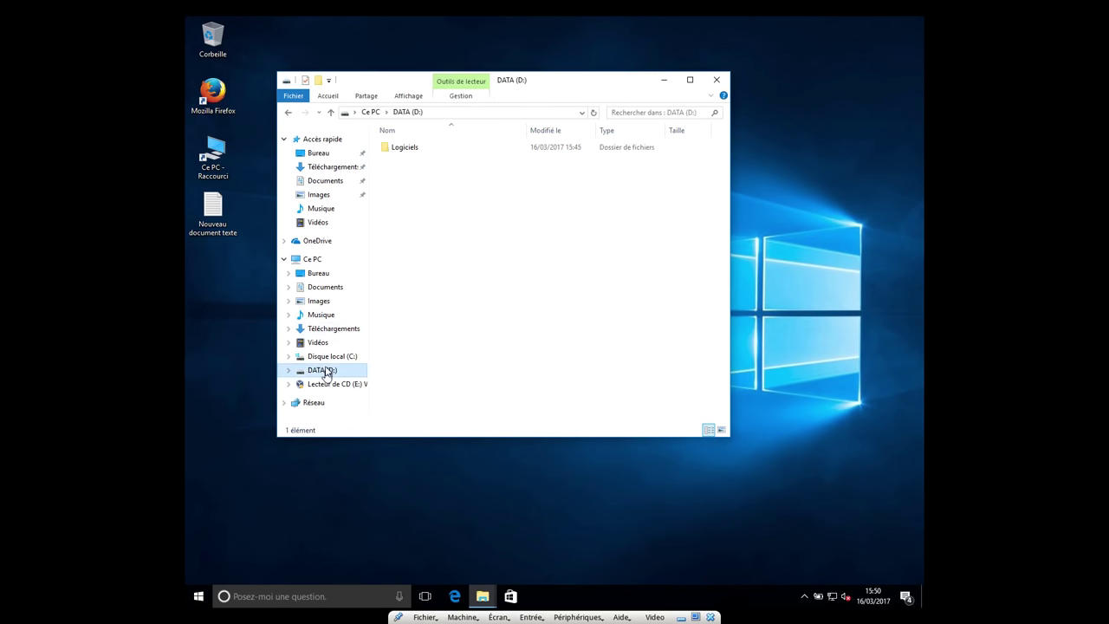
double_click(425, 150)
right_click(415, 165)
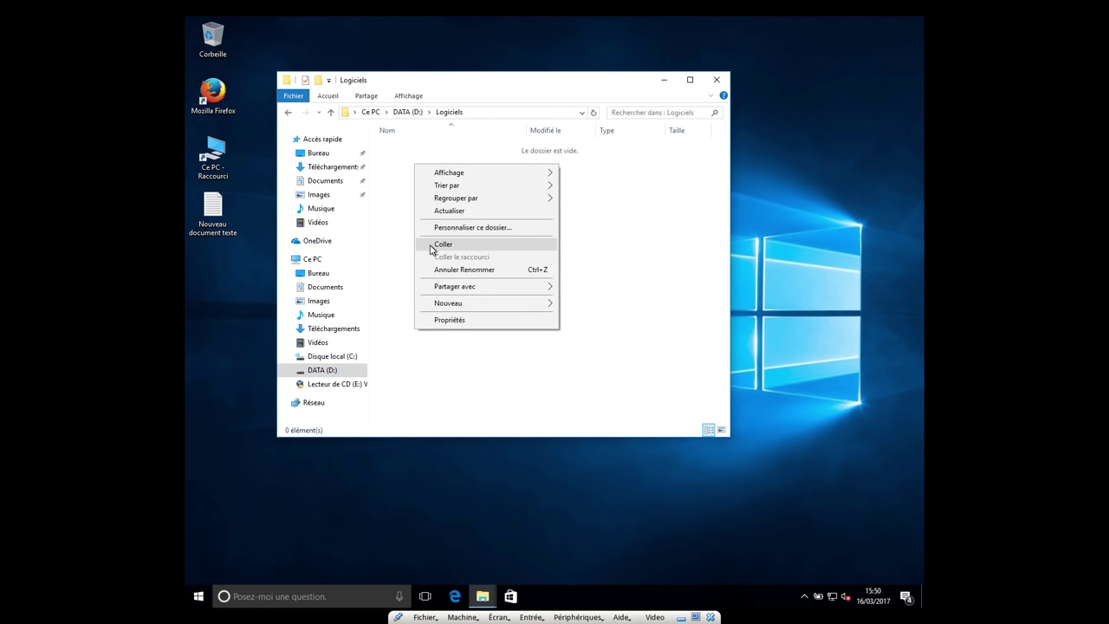
click(443, 244)
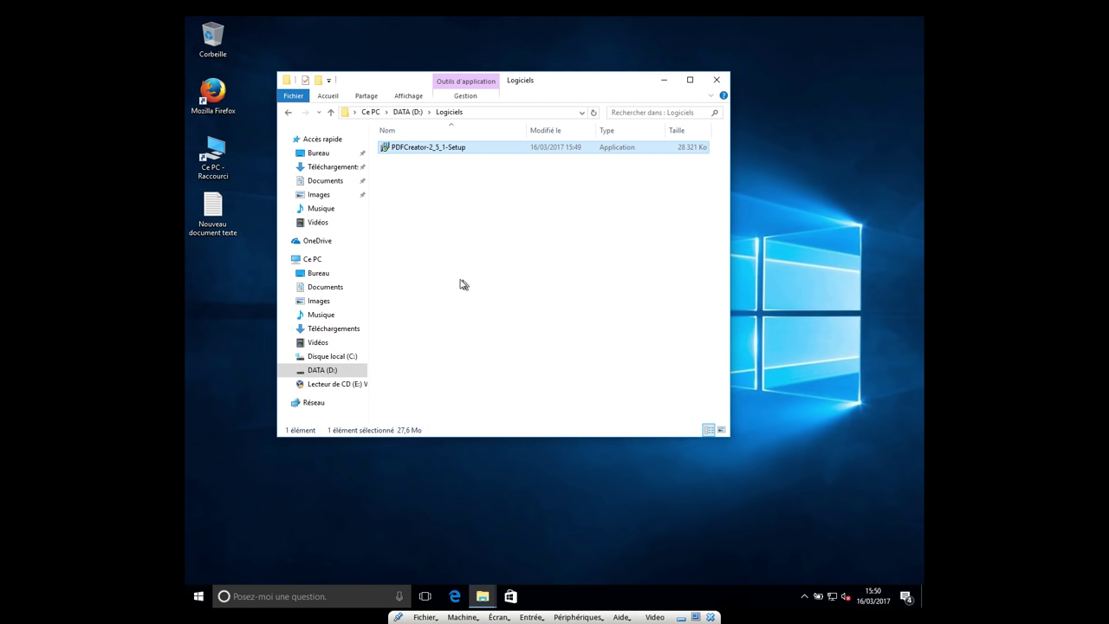
Untick 'Masquer les extensions des fichiers dont le type est connu' in Folder Options and apply.
click(467, 96)
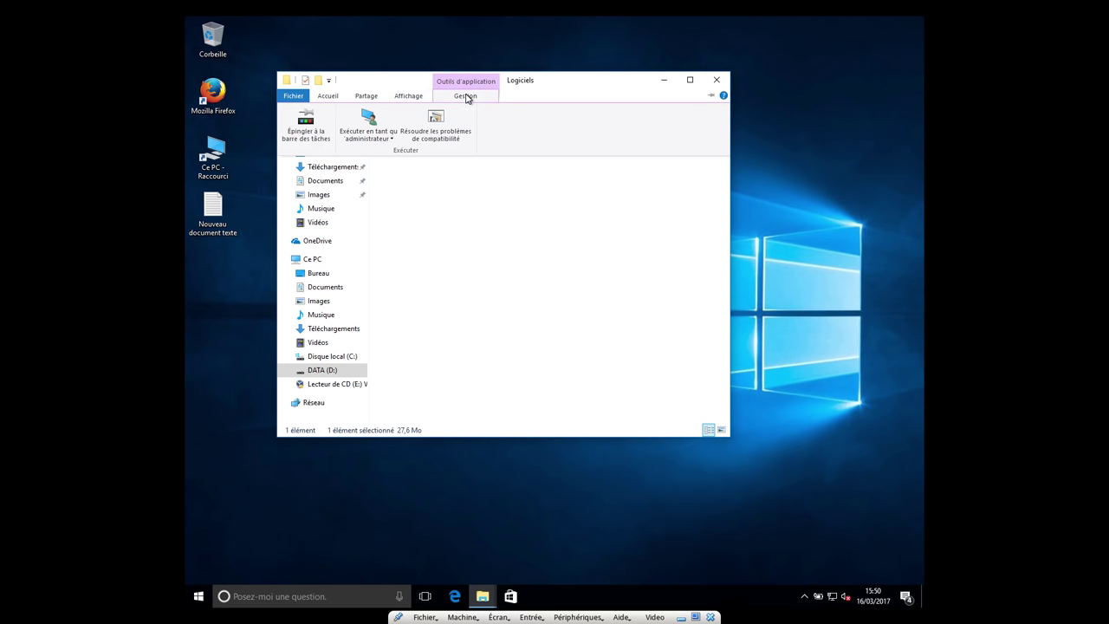
click(412, 98)
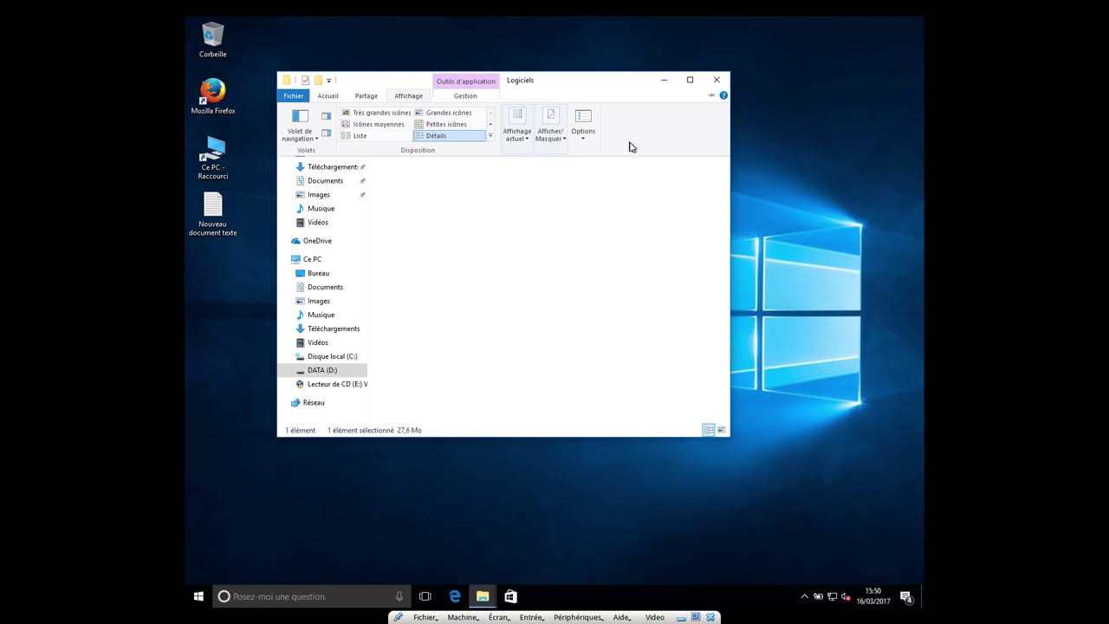
click(583, 137)
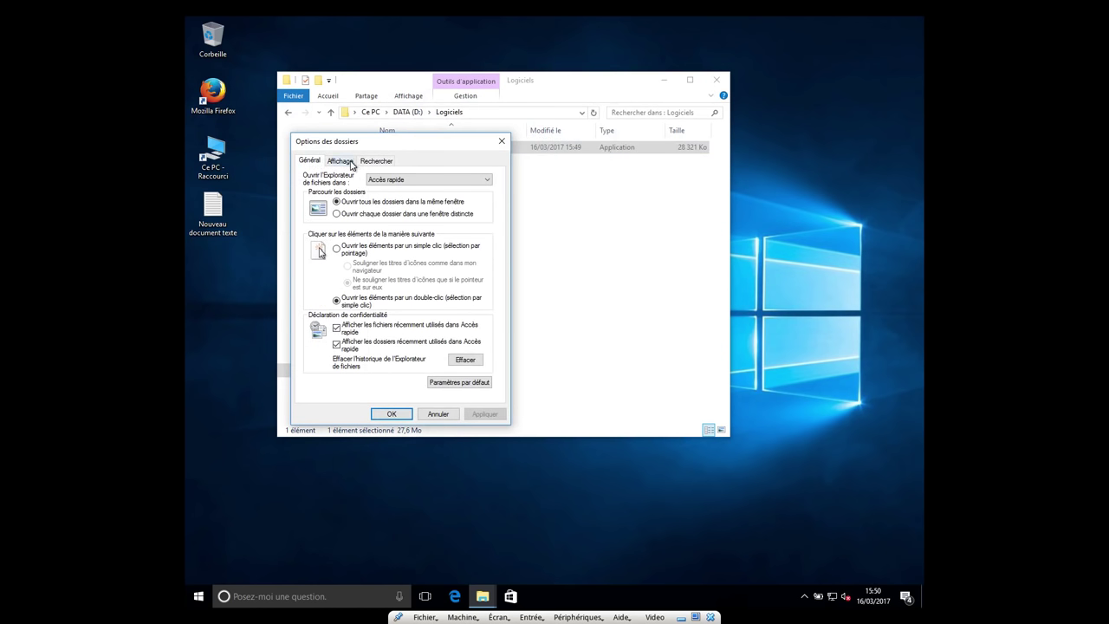
click(339, 163)
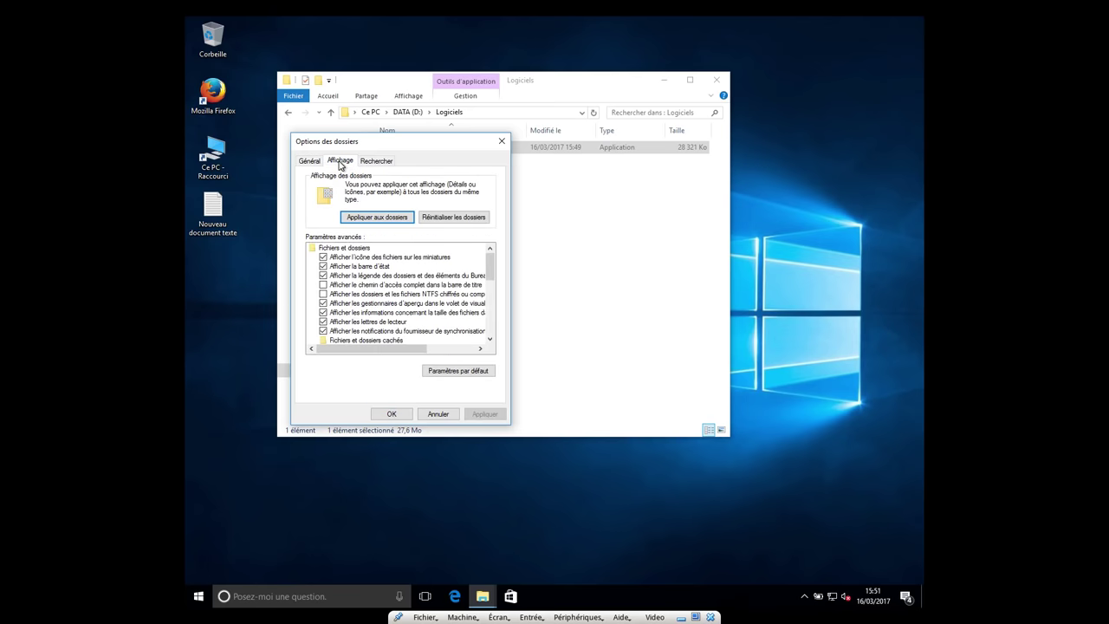
click(489, 340)
click(489, 340)
click(324, 331)
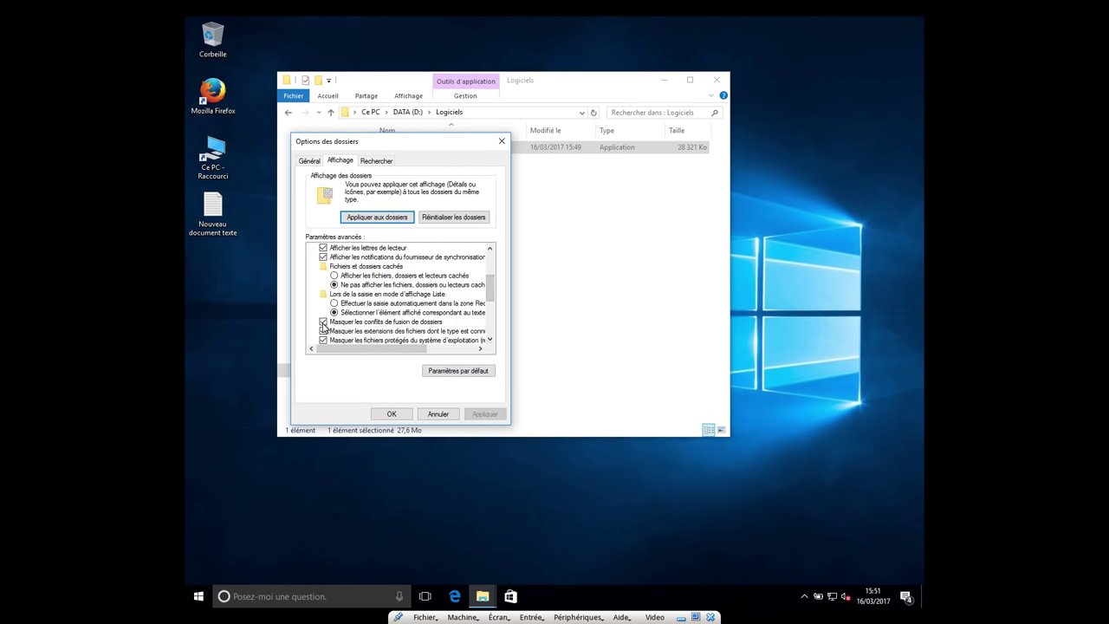
click(324, 333)
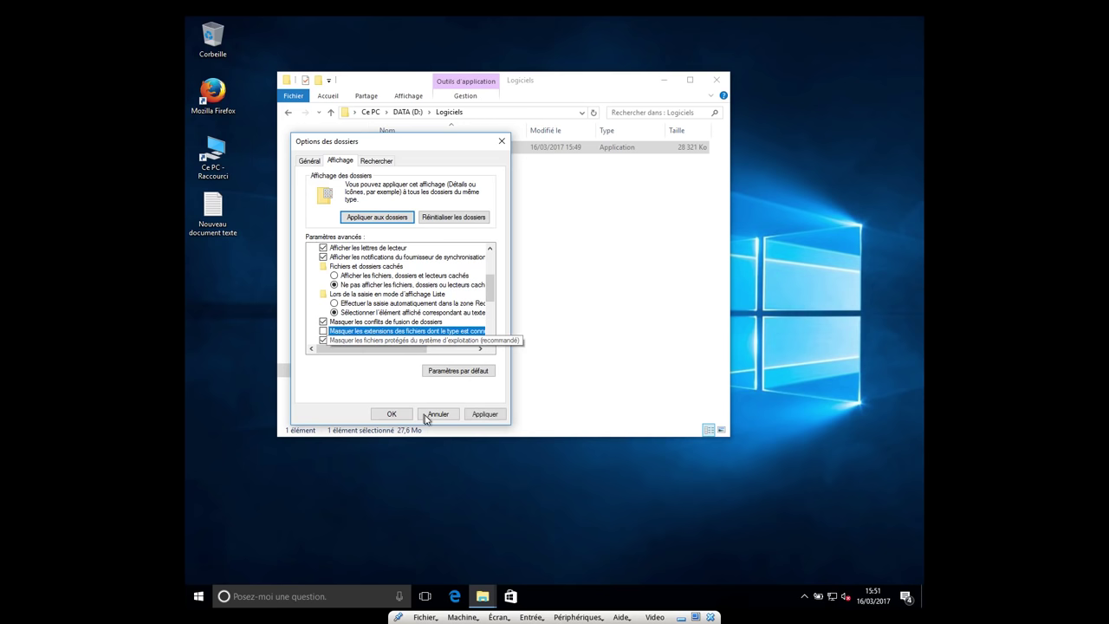
click(485, 414)
click(392, 414)
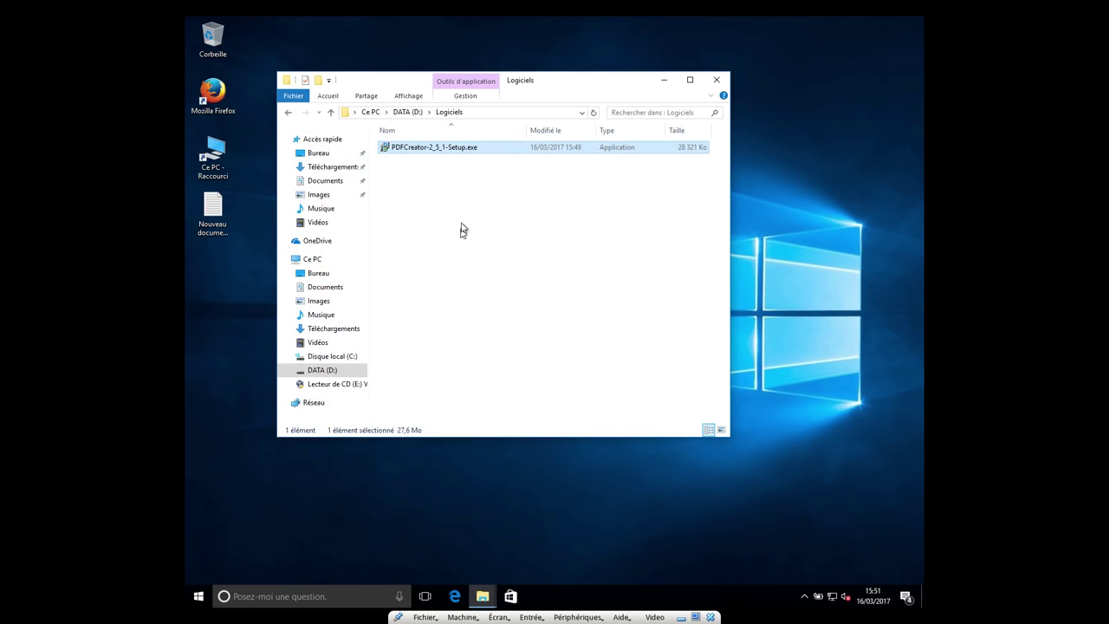
Scan the PDFCreator setup file with Windows Defender and close the clean results.
right_click(414, 147)
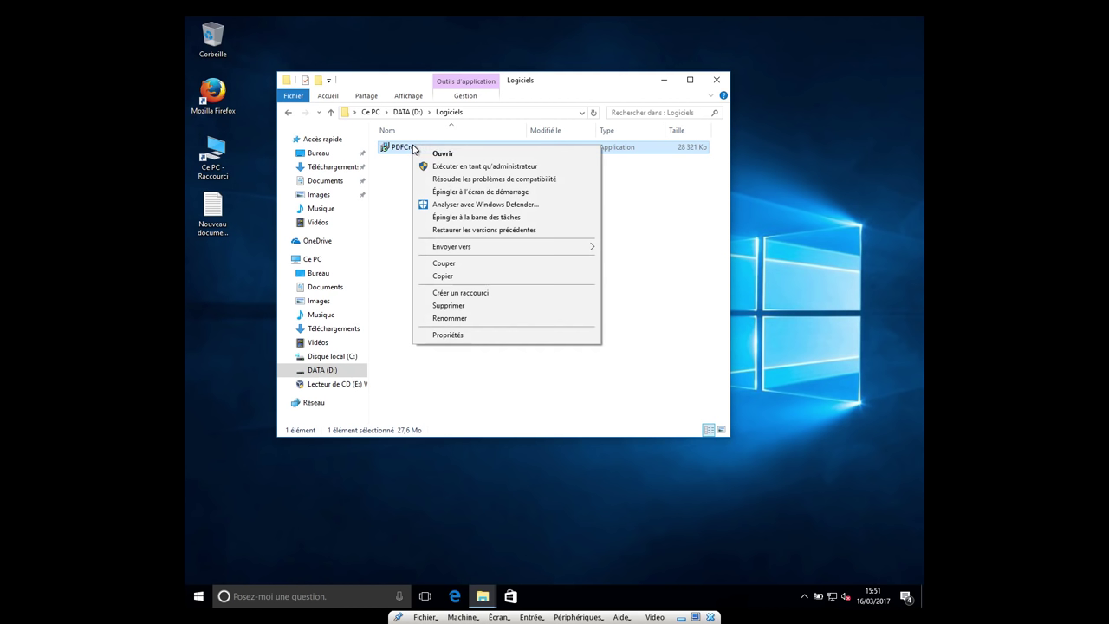
click(453, 209)
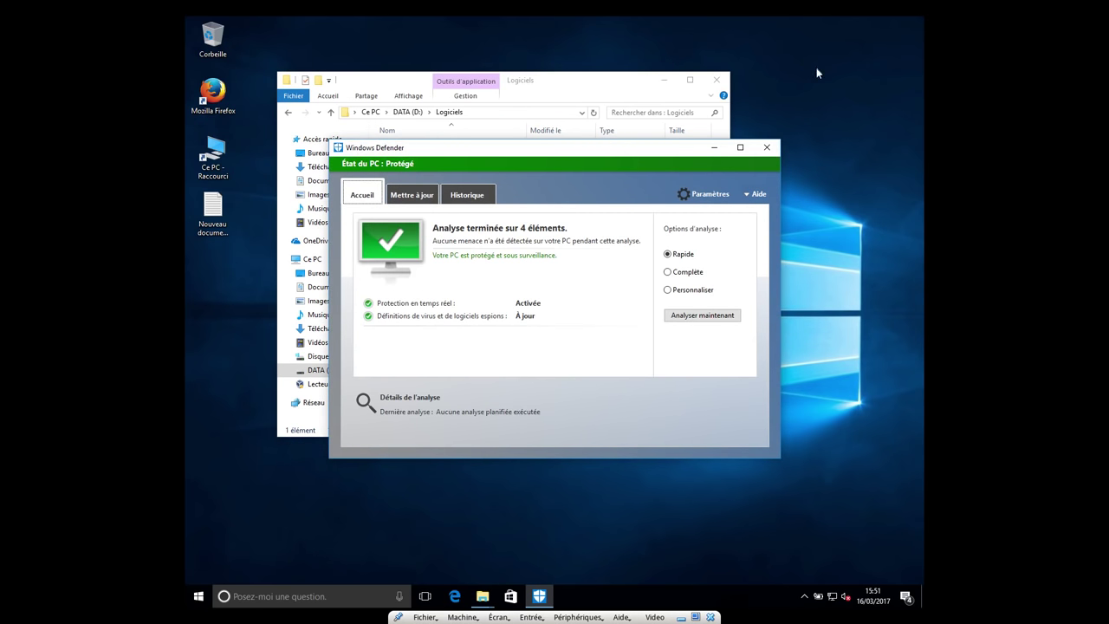
click(767, 148)
Run the setup file past the security warning, authorising it with the administrator password.
double_click(423, 149)
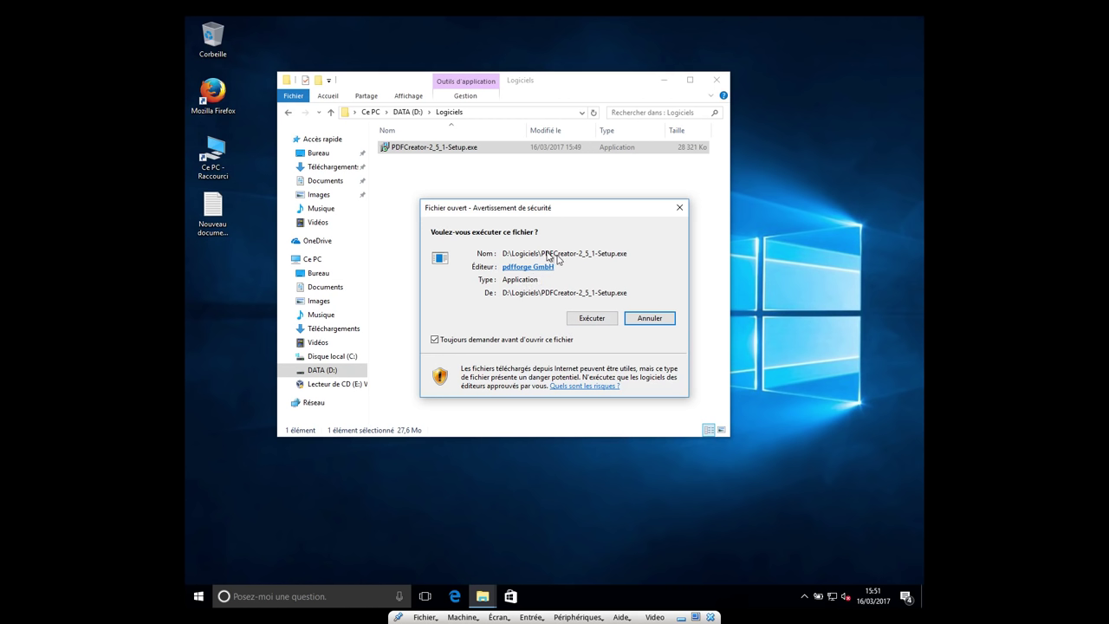
click(607, 319)
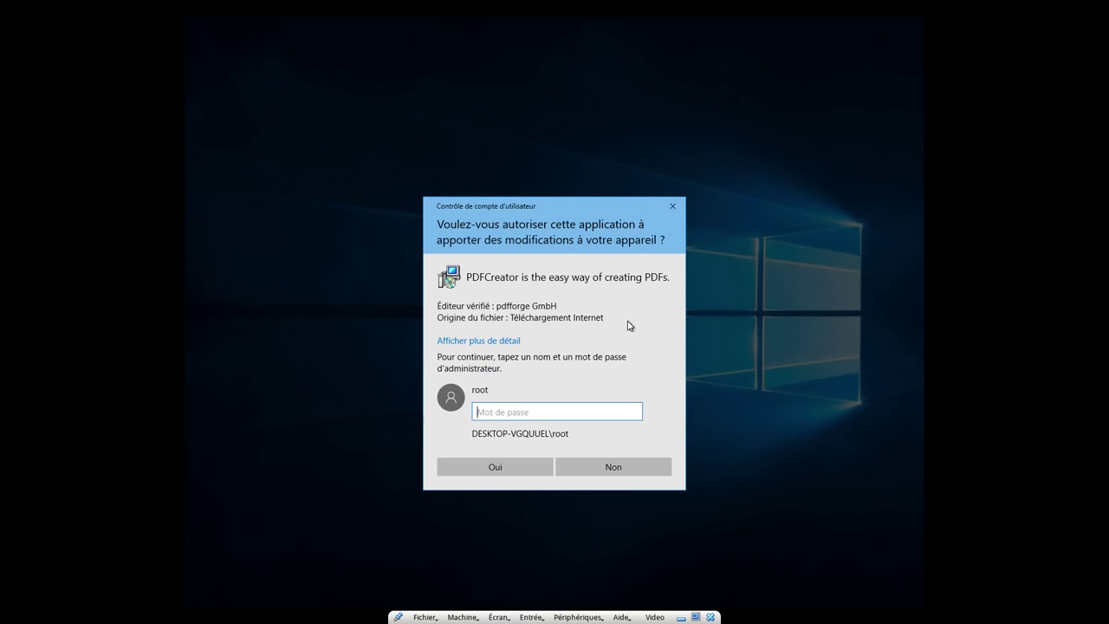
key(Return)
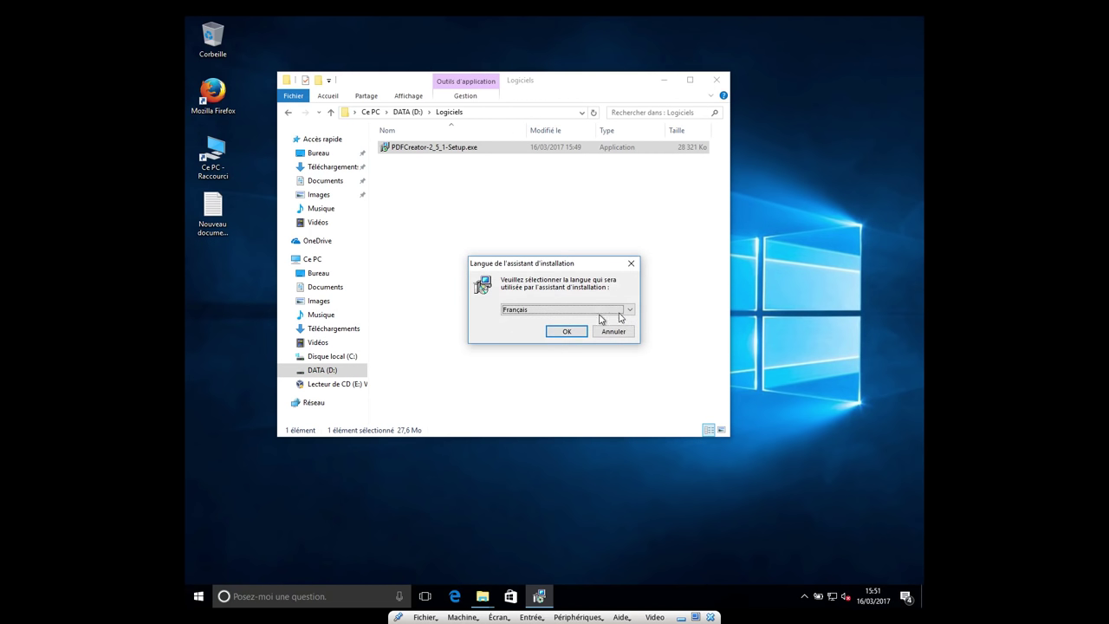
Choose Français, keep PDFCreator as printer name and the default C:\Program Files\PDFCreator folder.
click(553, 336)
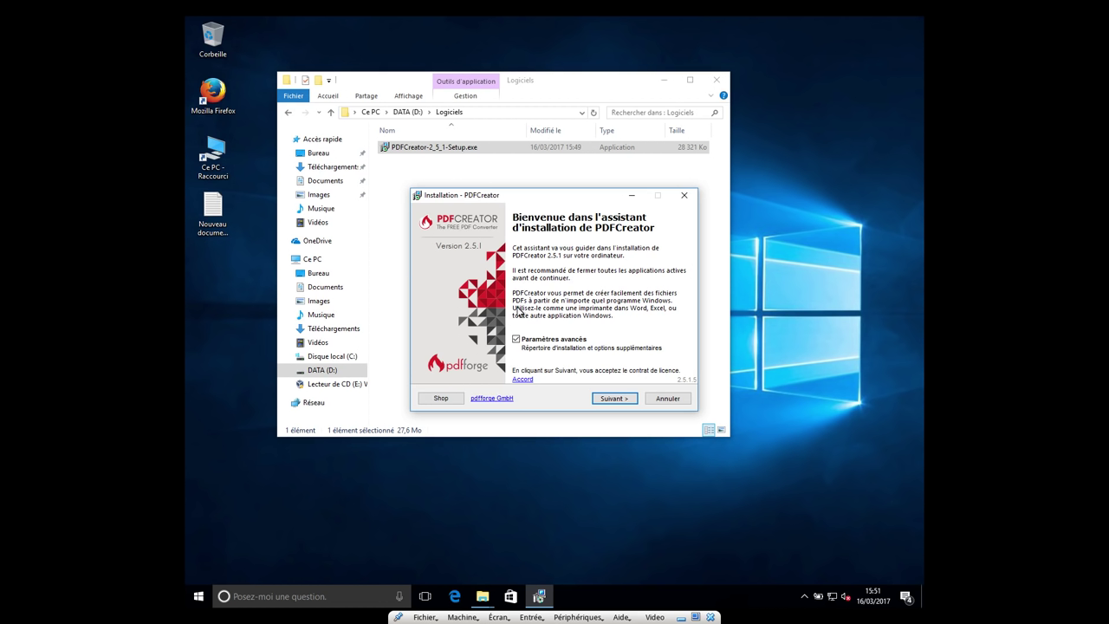
click(612, 403)
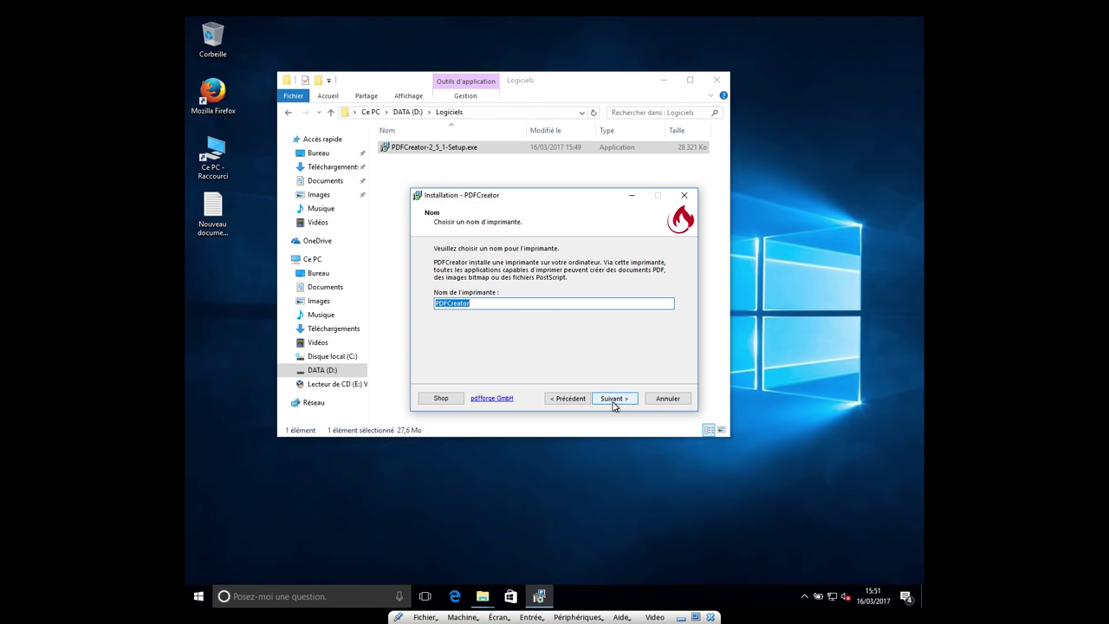
click(613, 401)
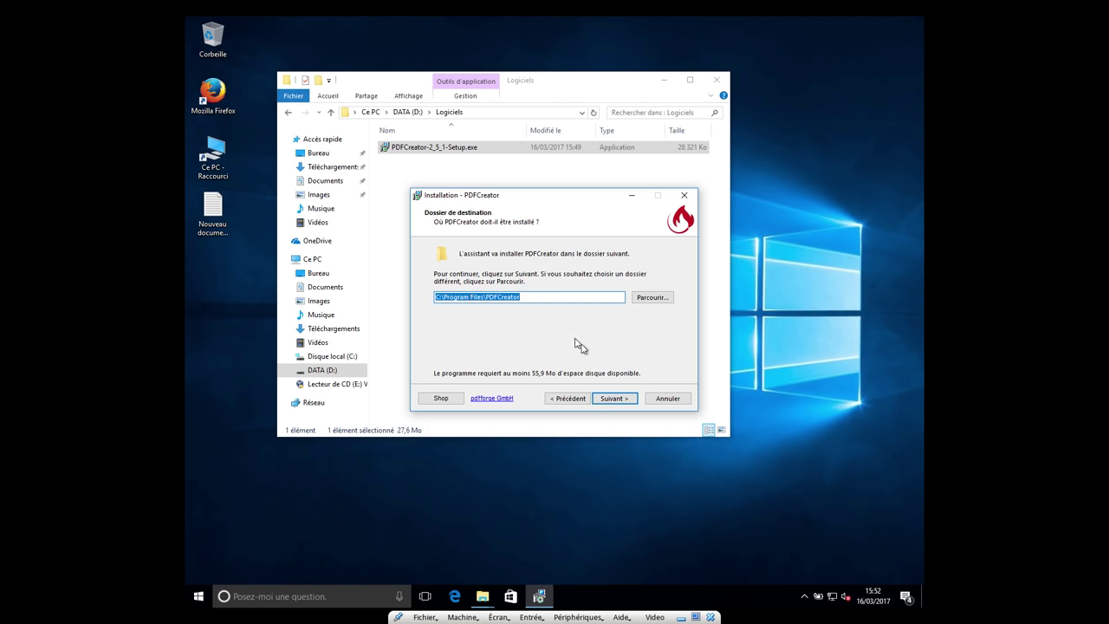
click(614, 399)
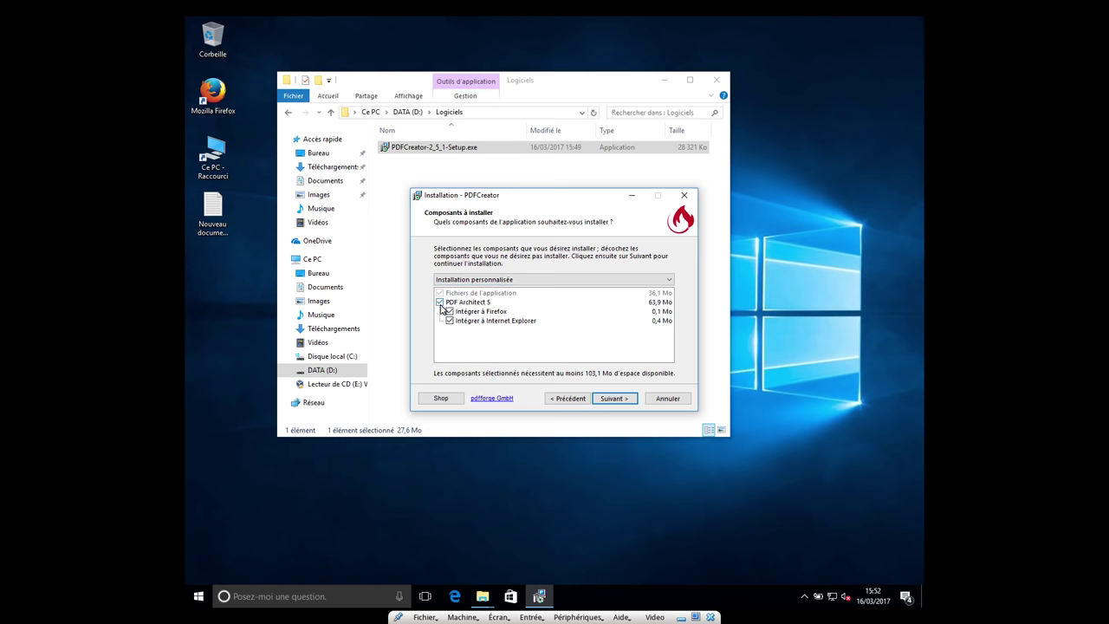
Exclude PDF Architect 5 and keep the PDFCreator Start-menu folder.
click(441, 303)
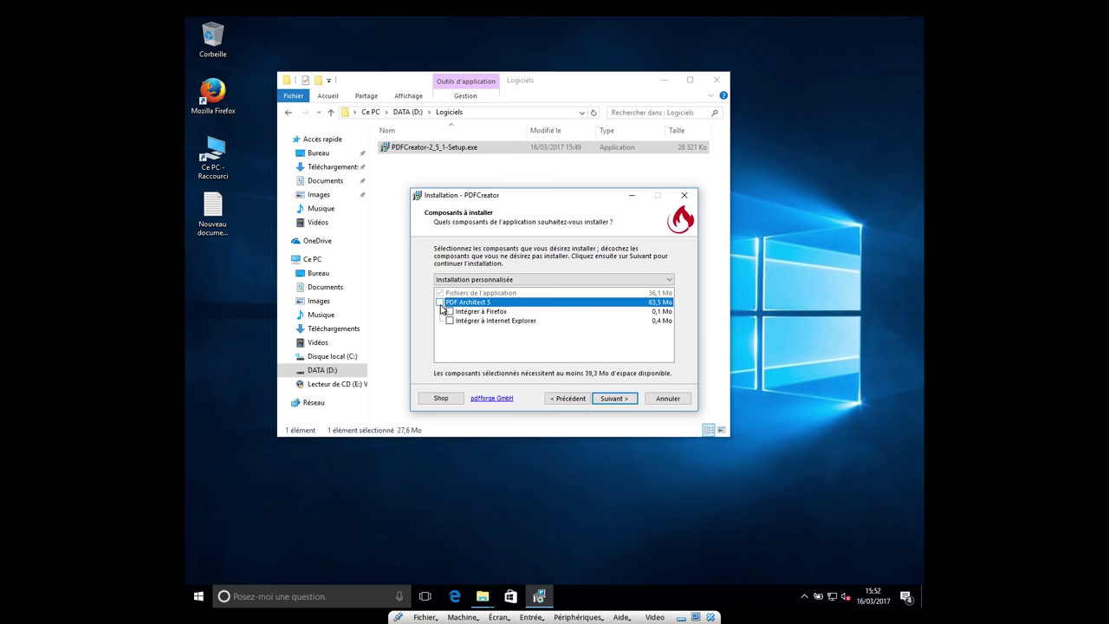
click(609, 400)
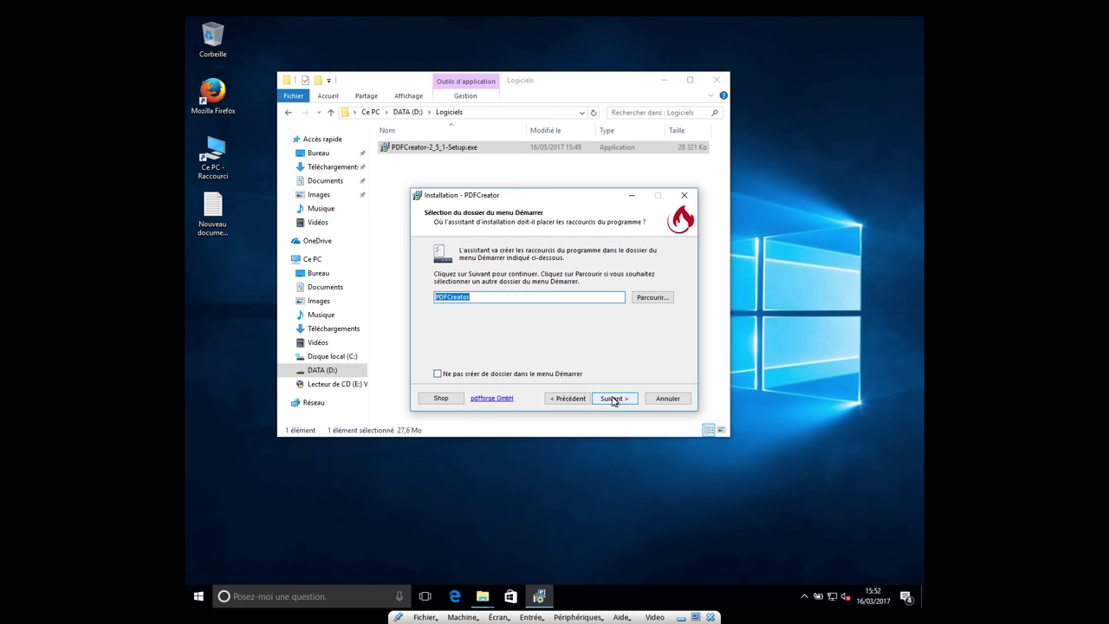
click(613, 400)
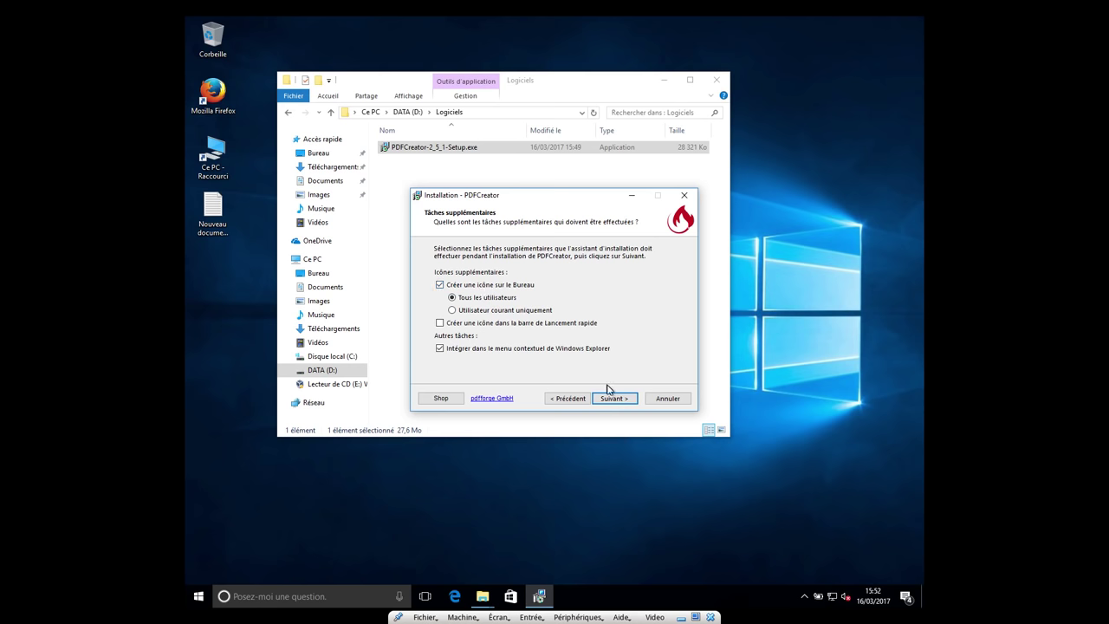
click(630, 398)
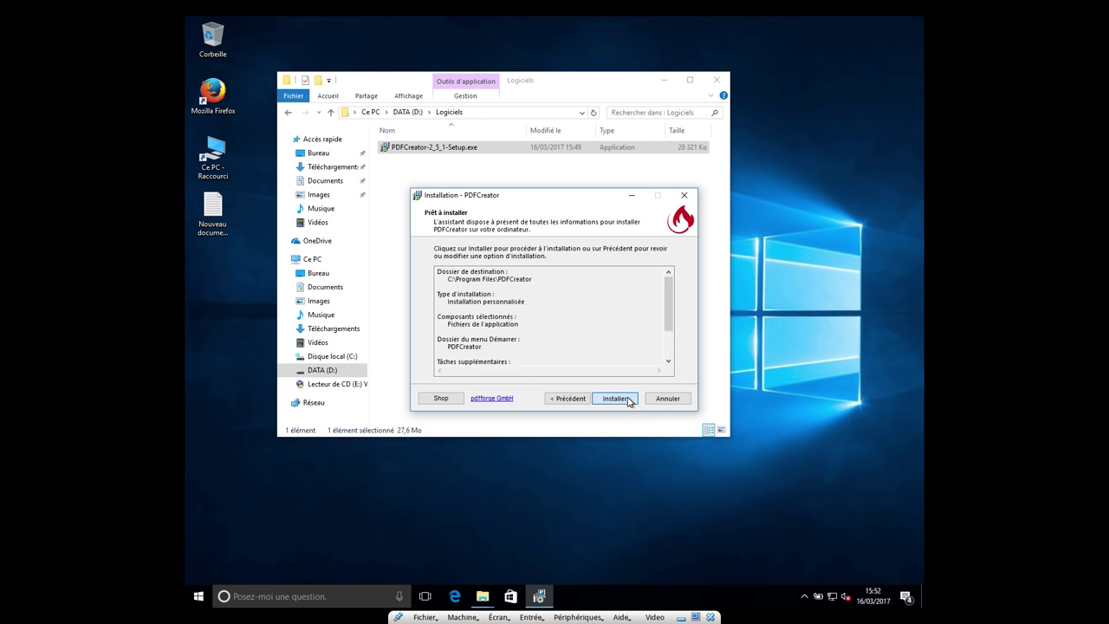
Install PDFCreator, refusing PDF Architect ('Non merci') and Web Companion ('Non, ne me protégez pas'), then finish.
click(632, 400)
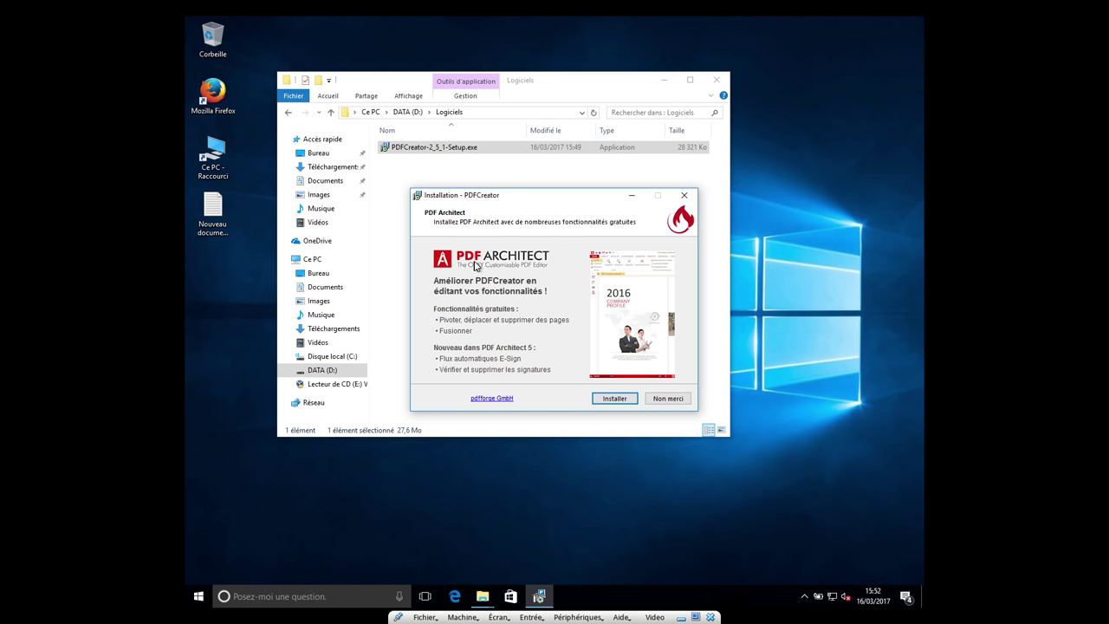
click(668, 399)
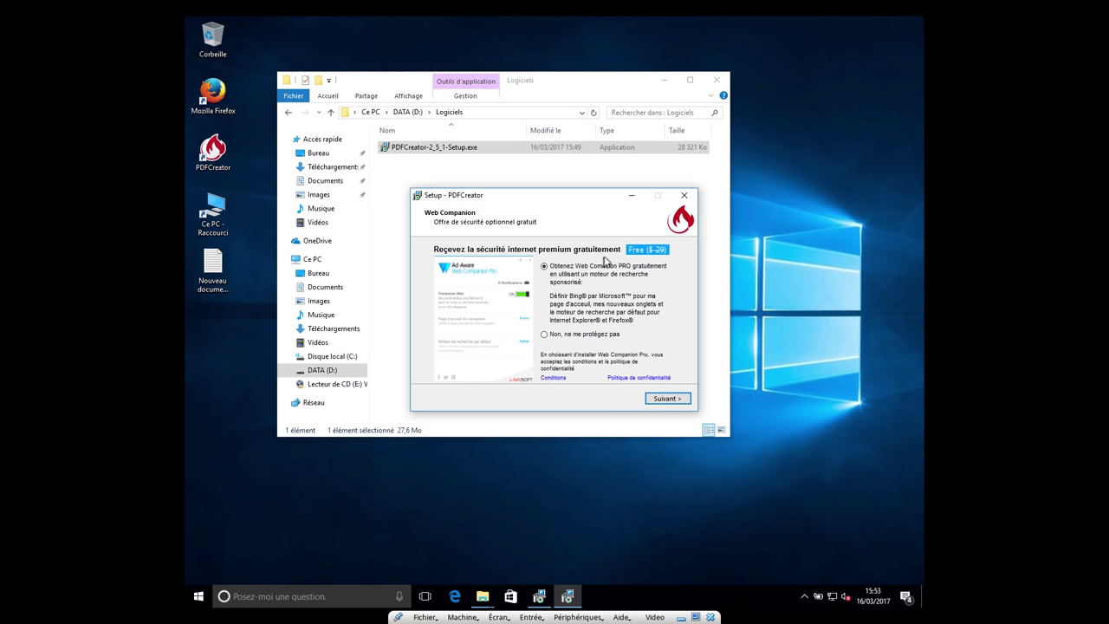
click(546, 336)
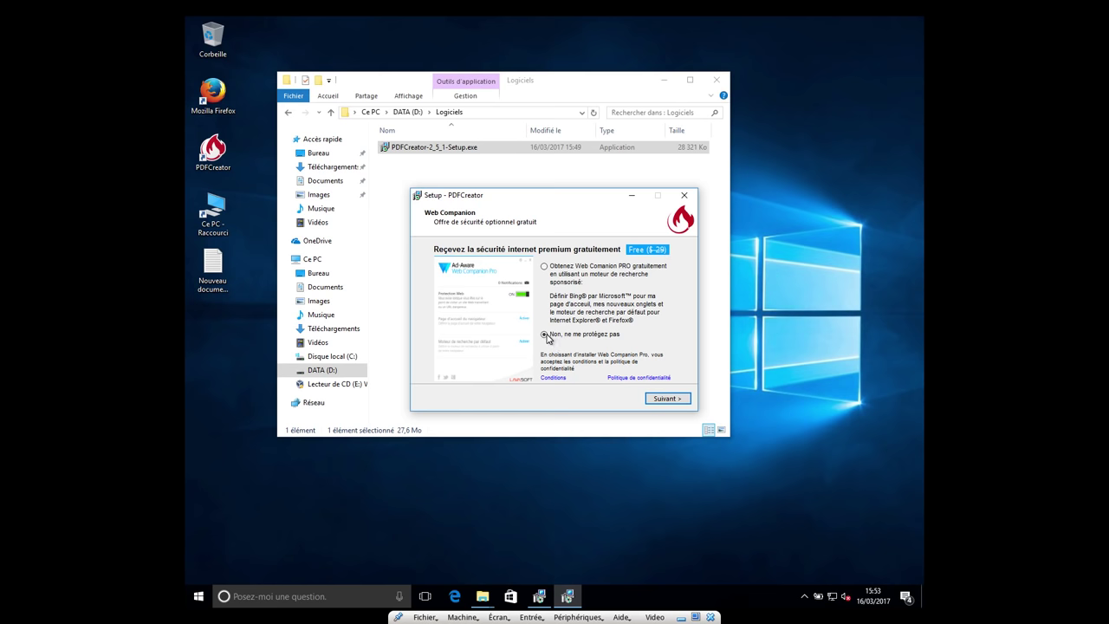
click(666, 398)
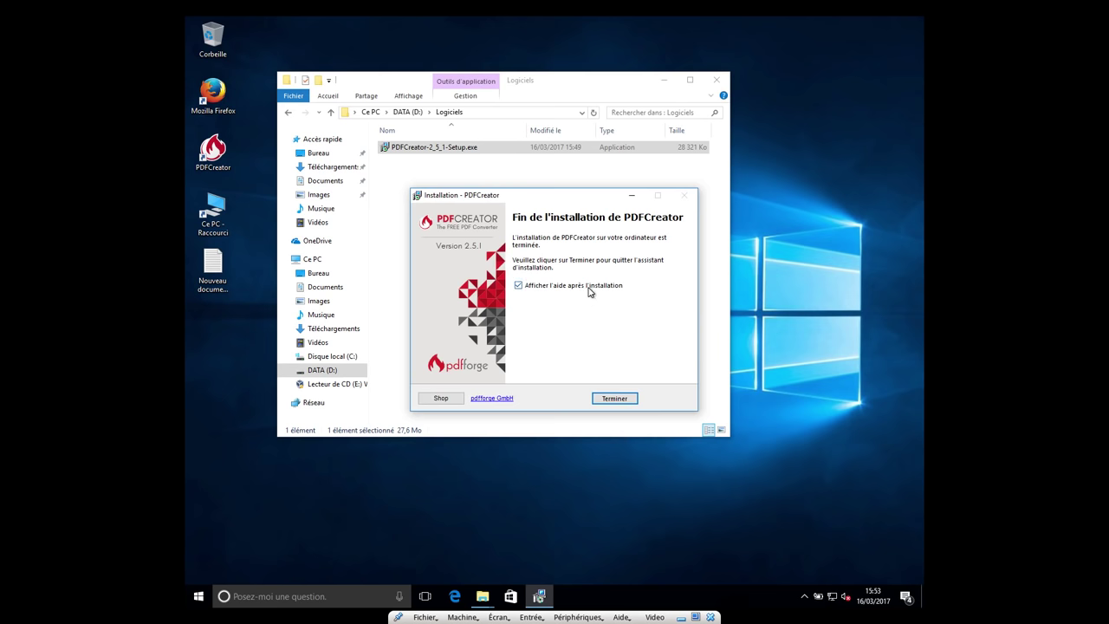
click(615, 400)
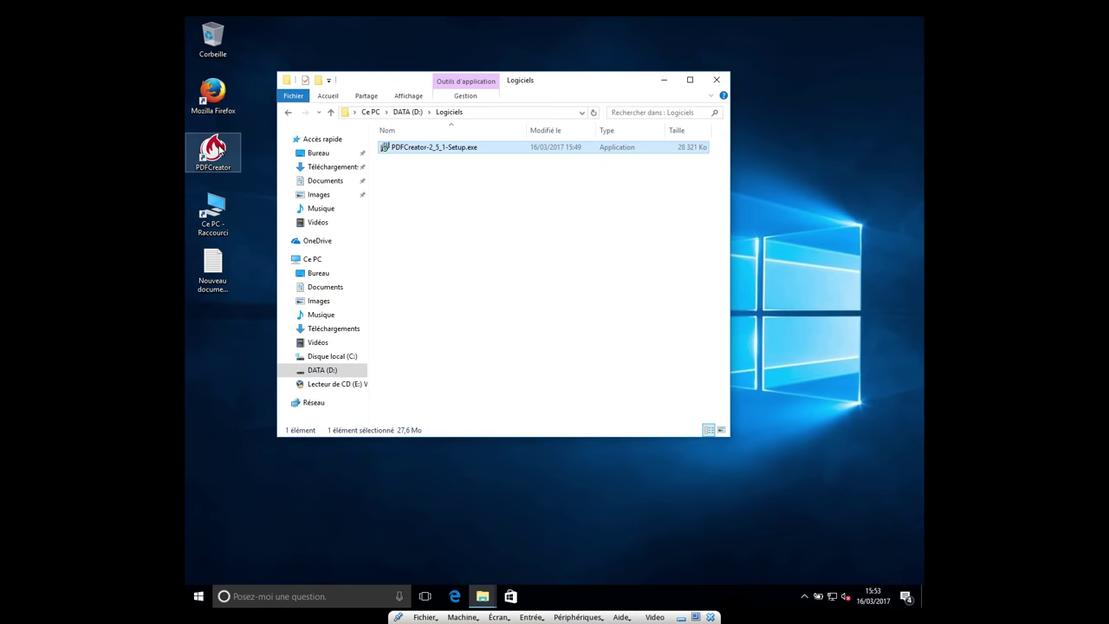
click(213, 151)
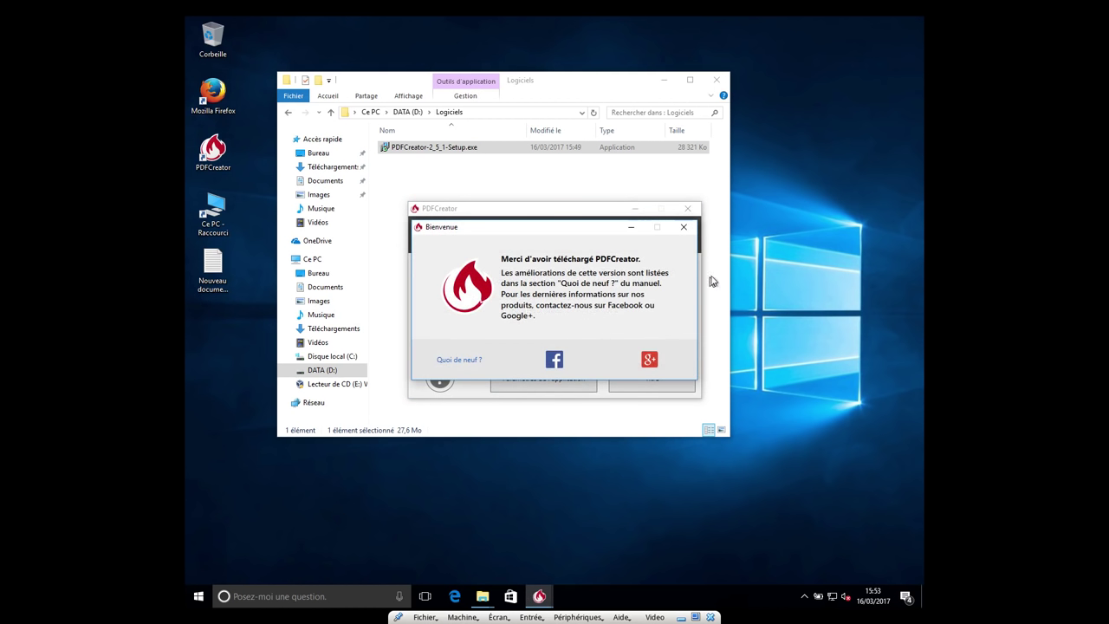
click(684, 226)
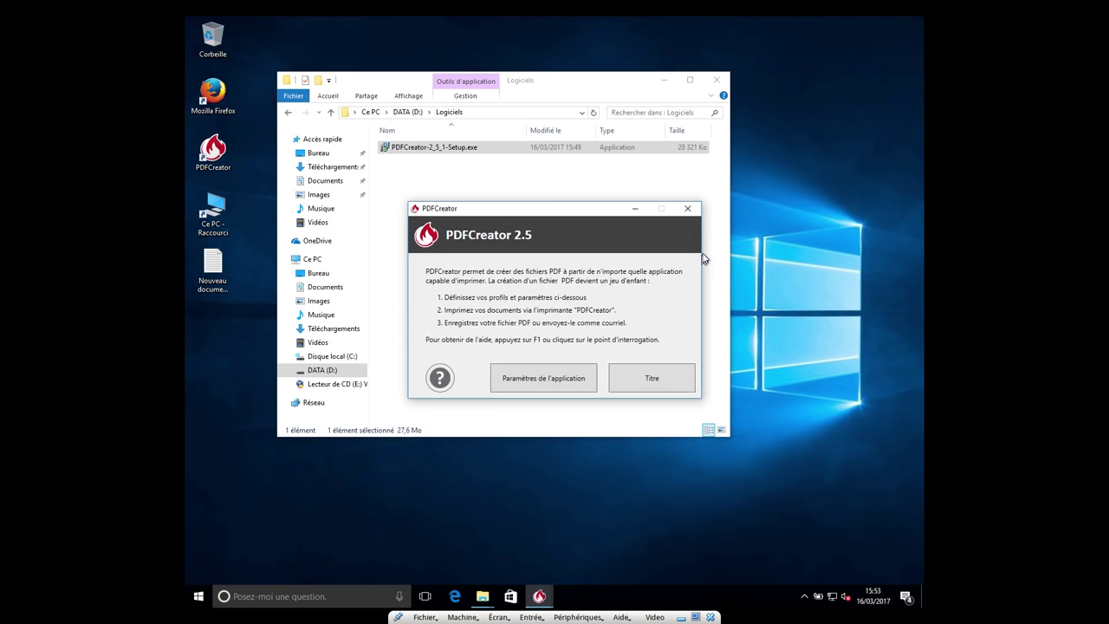
click(687, 208)
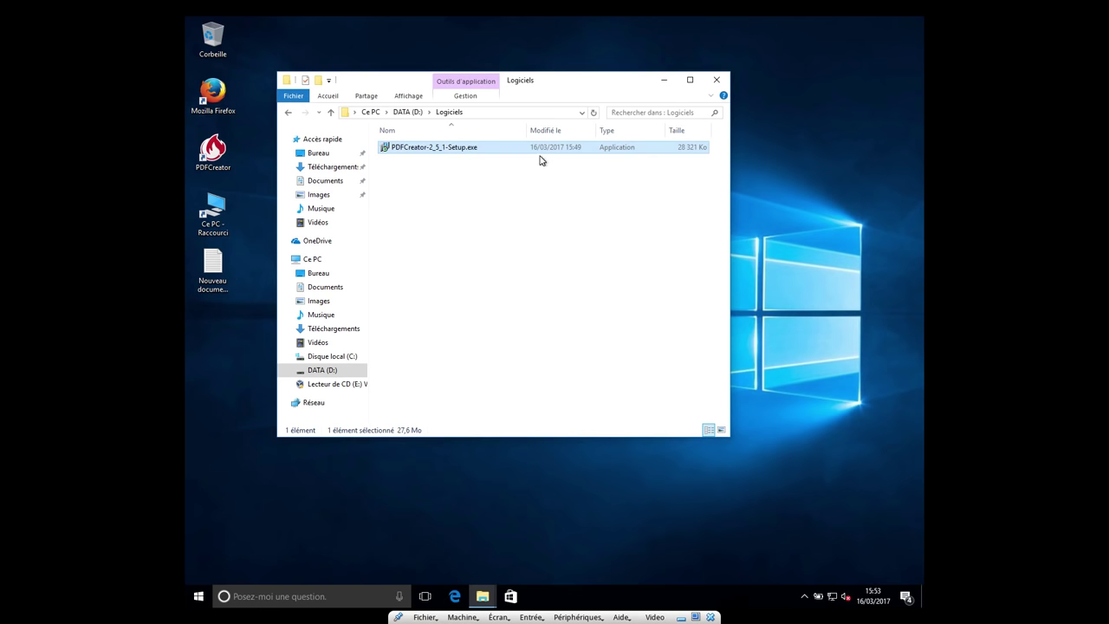
Create a new folder named 'Installations' inside Logiciels.
right_click(474, 186)
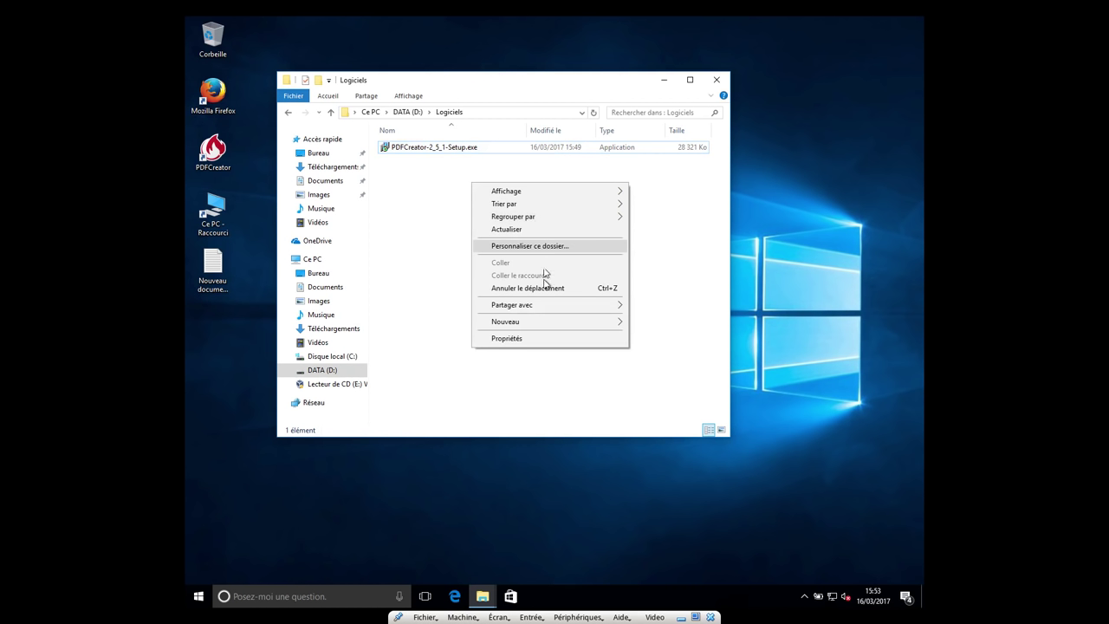
mouse_move(543, 324)
click(651, 324)
text(Inst)
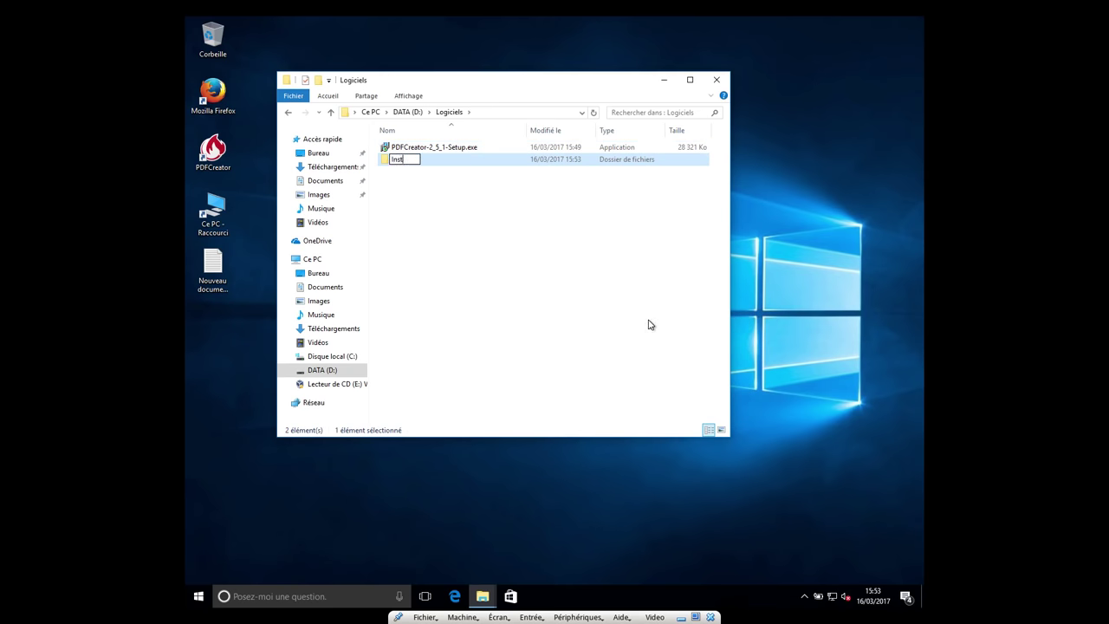
text(allations)
key(Return)
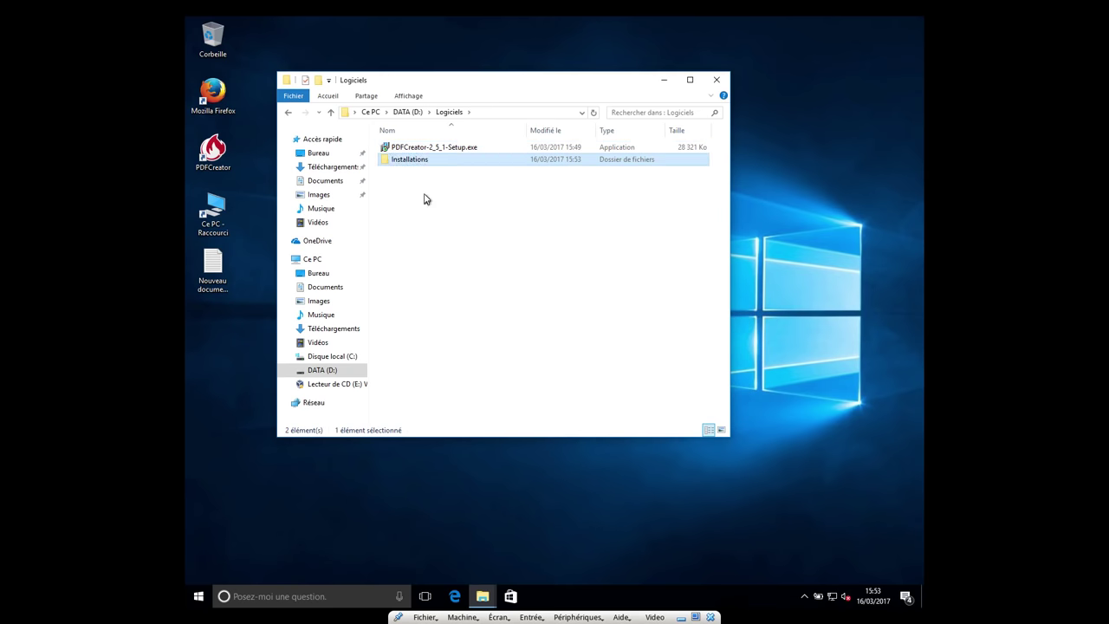
Move the PDFCreator setup file into Installations and open Microsoft Edge from the taskbar.
drag(436, 149, 436, 164)
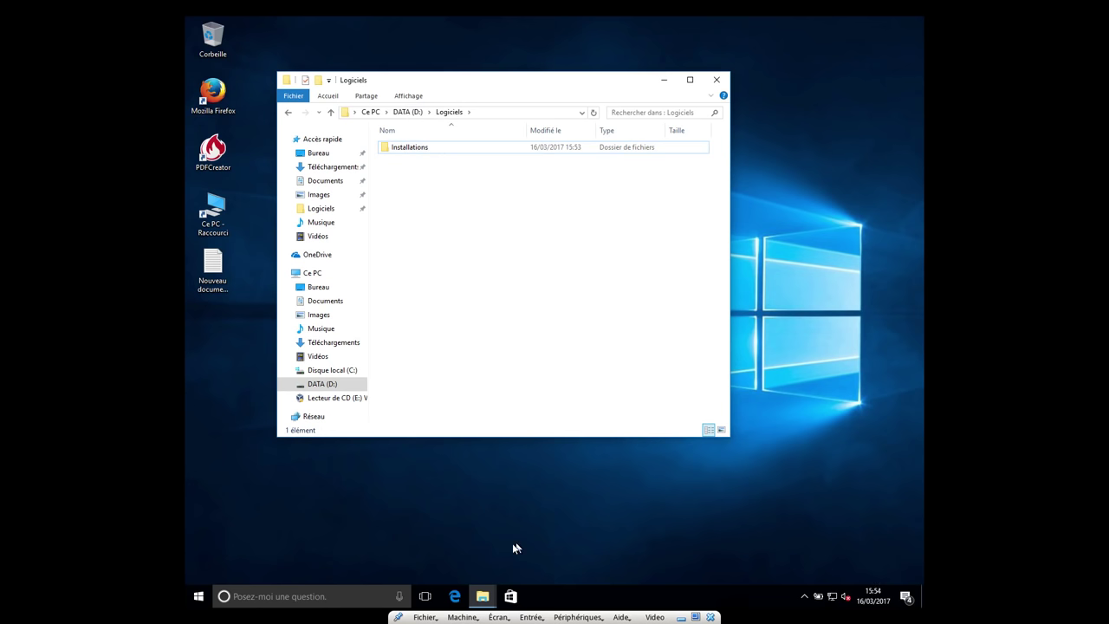
click(472, 596)
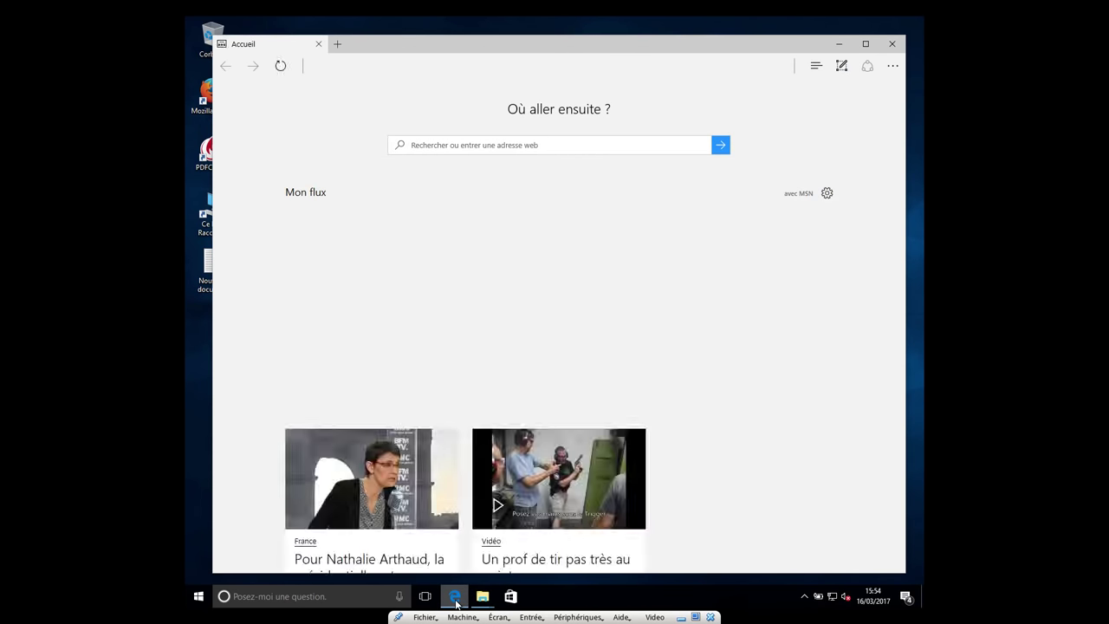
right_click(456, 598)
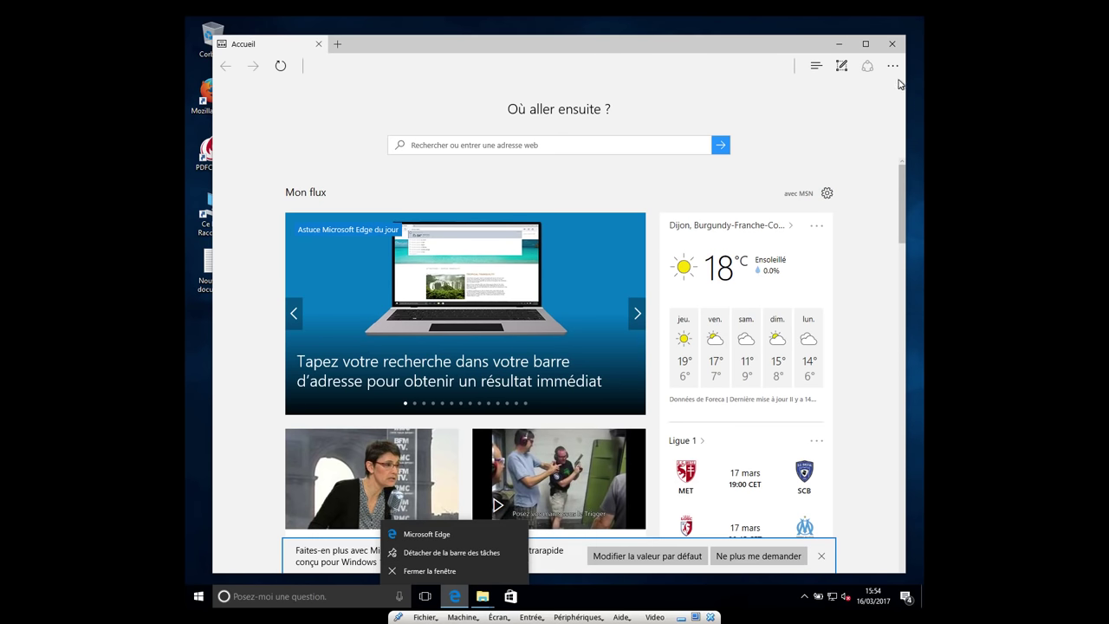
Unpin Edge from the taskbar, close it, and launch Firefox from the desktop.
click(451, 552)
click(892, 43)
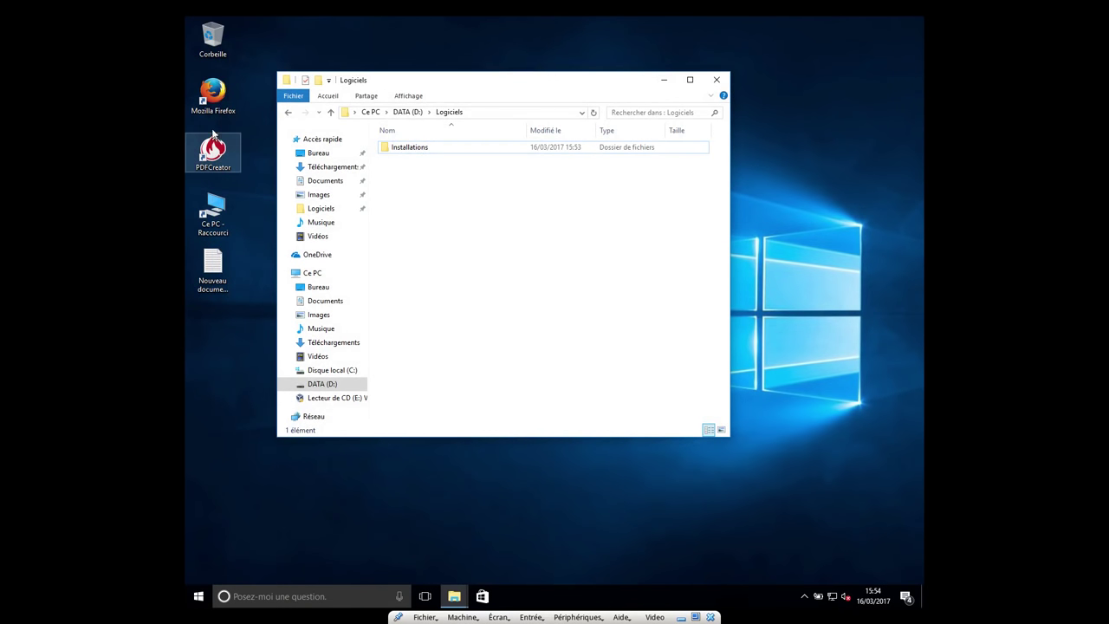
double_click(212, 94)
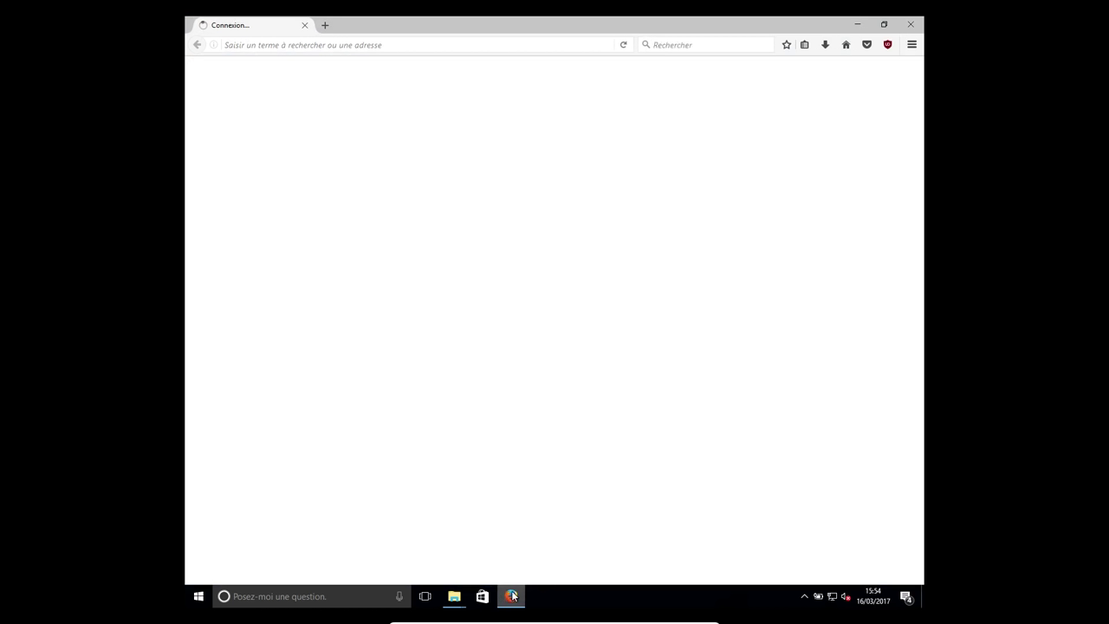
Pin Firefox to the taskbar and put focus in its start-page search box.
mouse_move(512, 595)
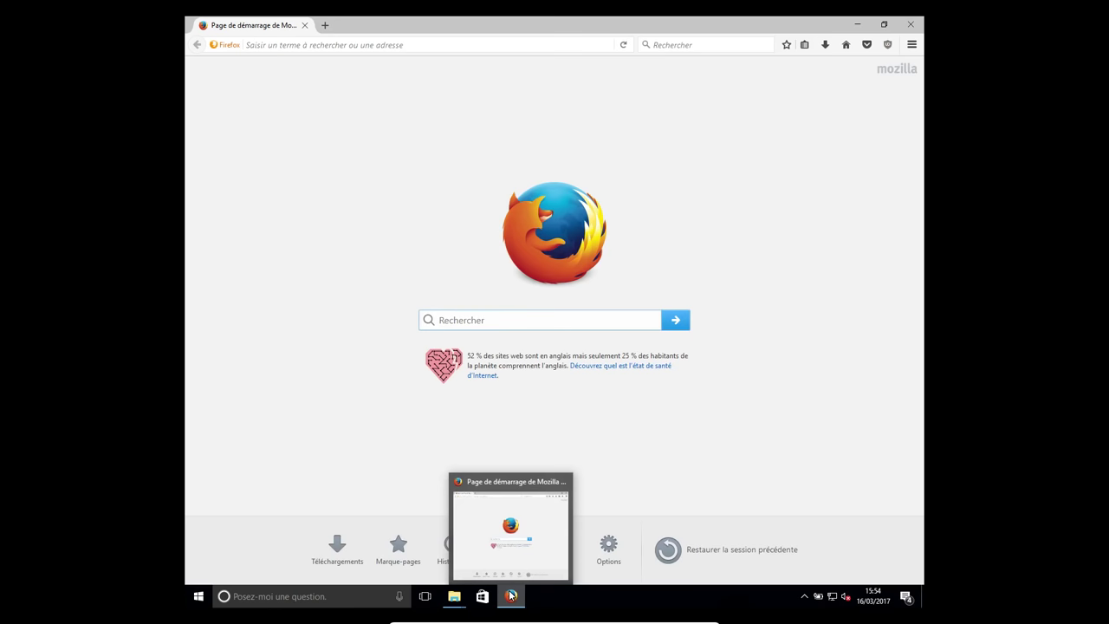
drag(512, 596, 522, 568)
click(484, 552)
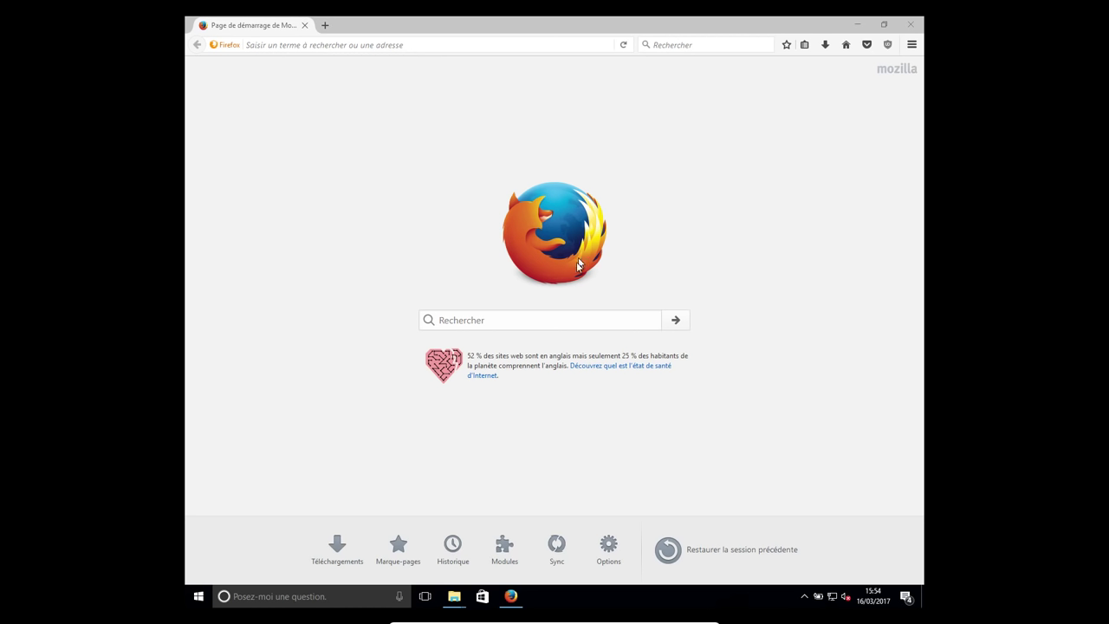
click(541, 322)
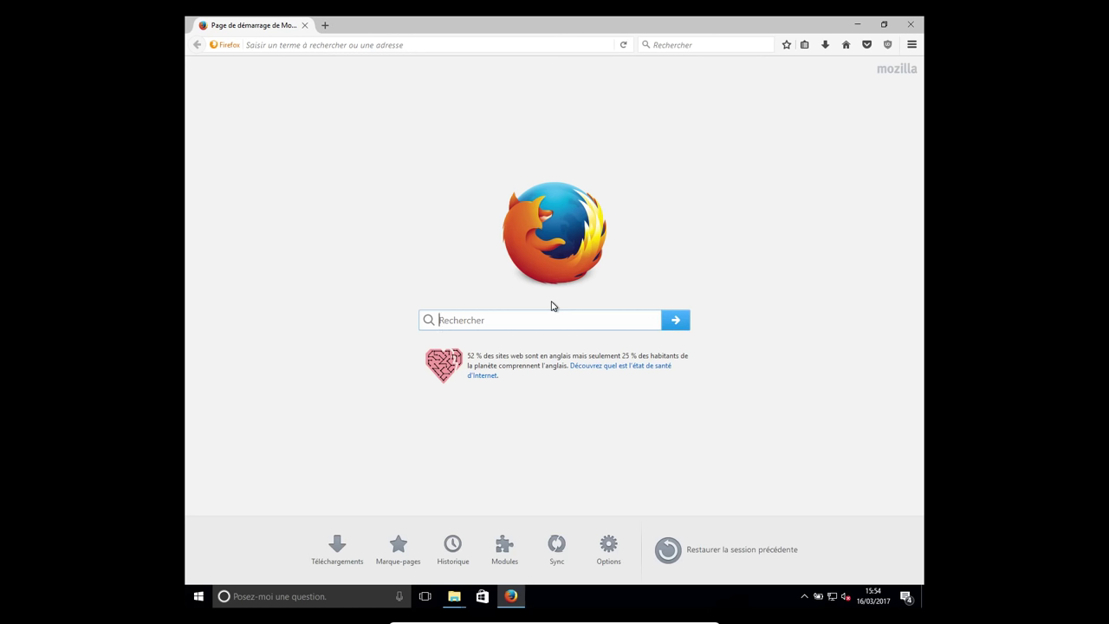
click(196, 596)
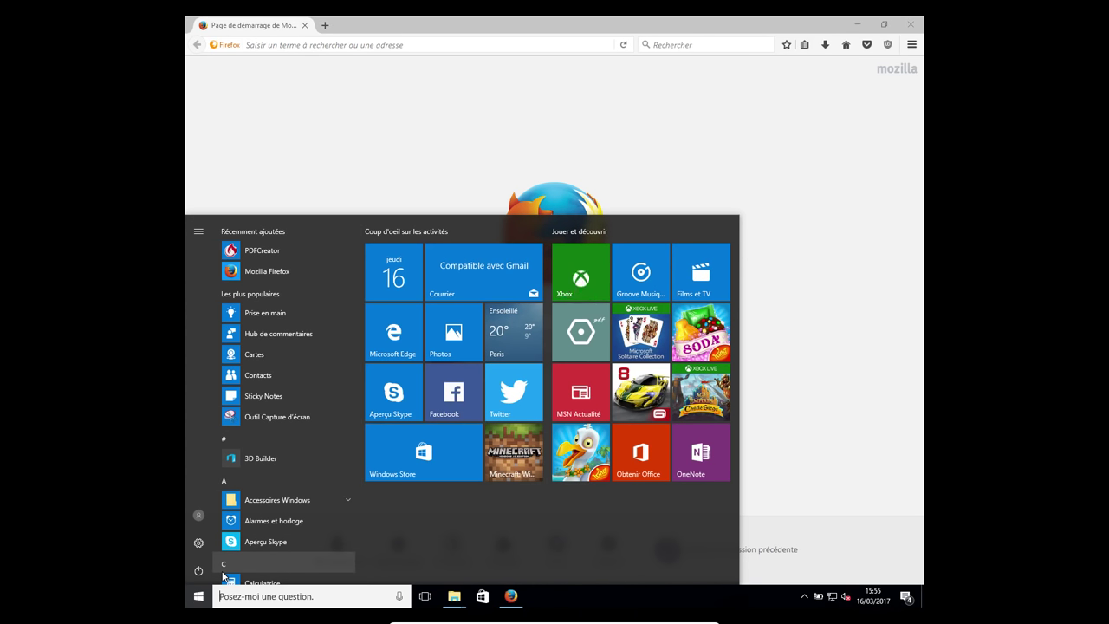
Open Disk Cleanup through a 'nett' search and run it on drive C:.
text(nett)
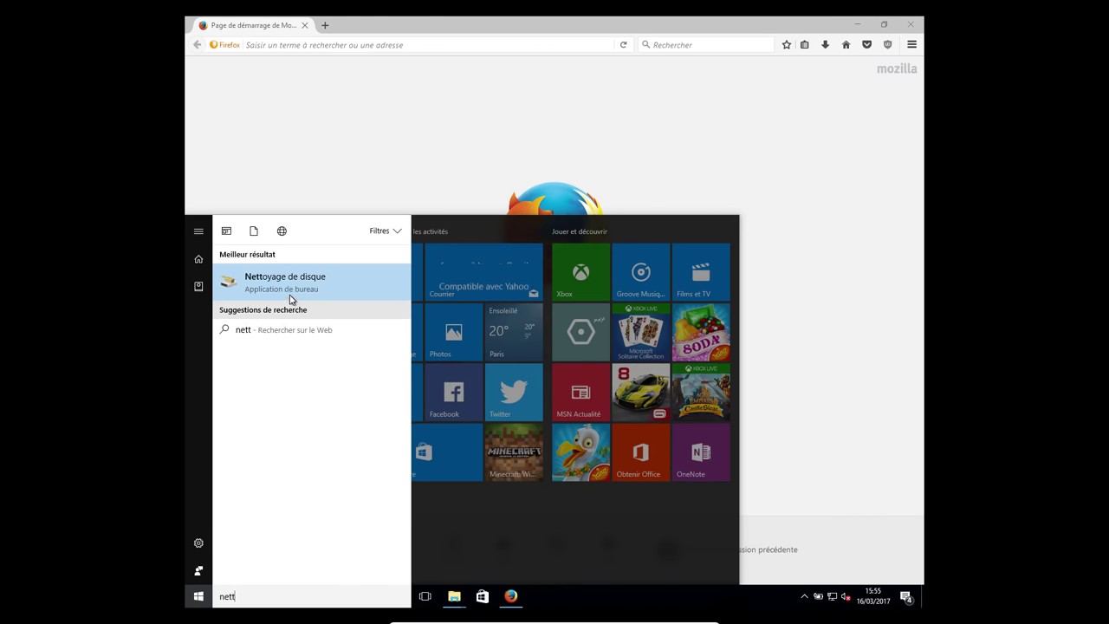
click(293, 283)
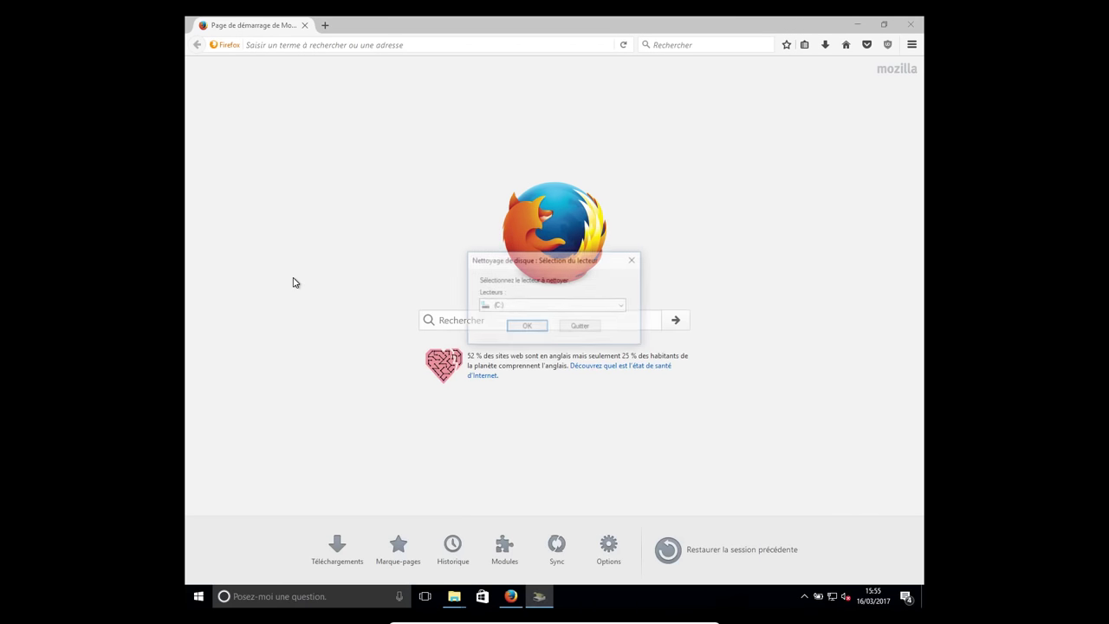
click(513, 327)
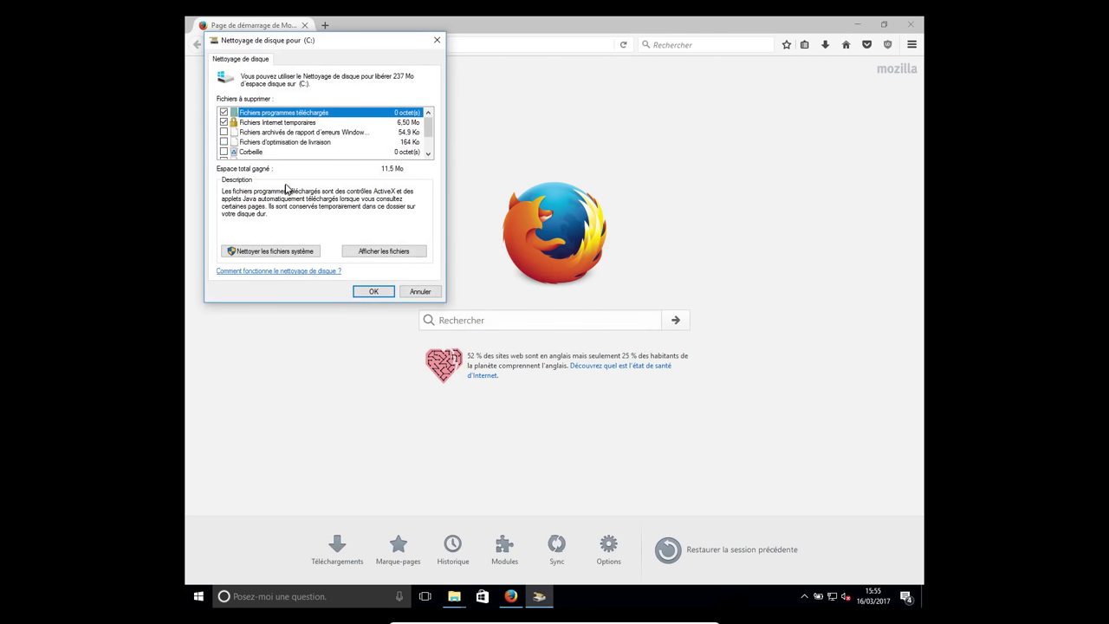
click(429, 154)
click(429, 154)
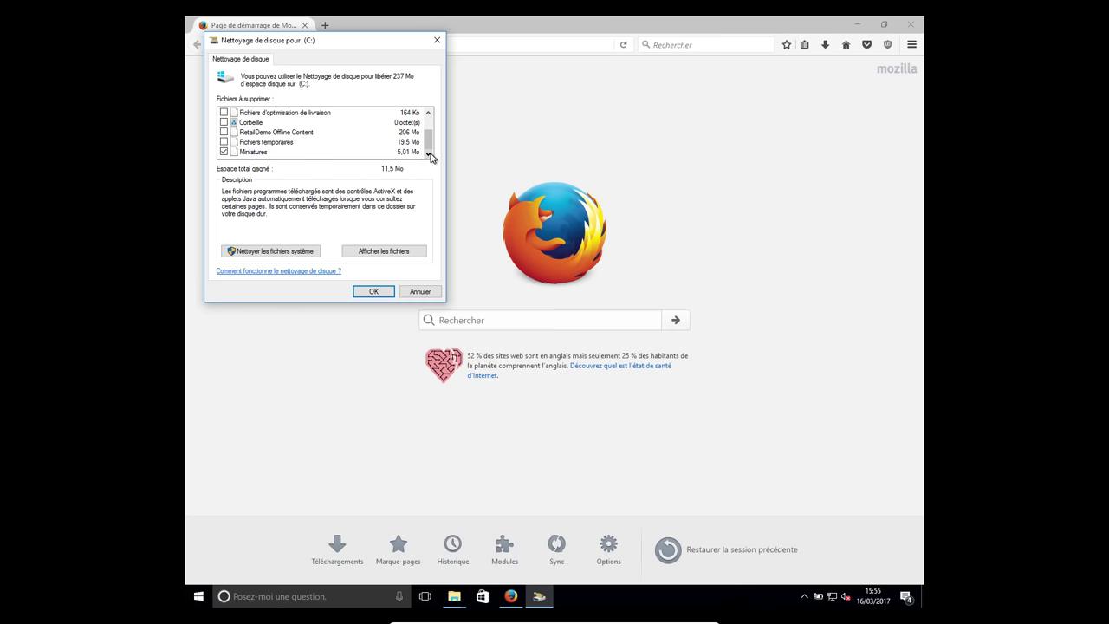
Rerun the C: cleanup including system files, supplying the administrator password.
click(267, 253)
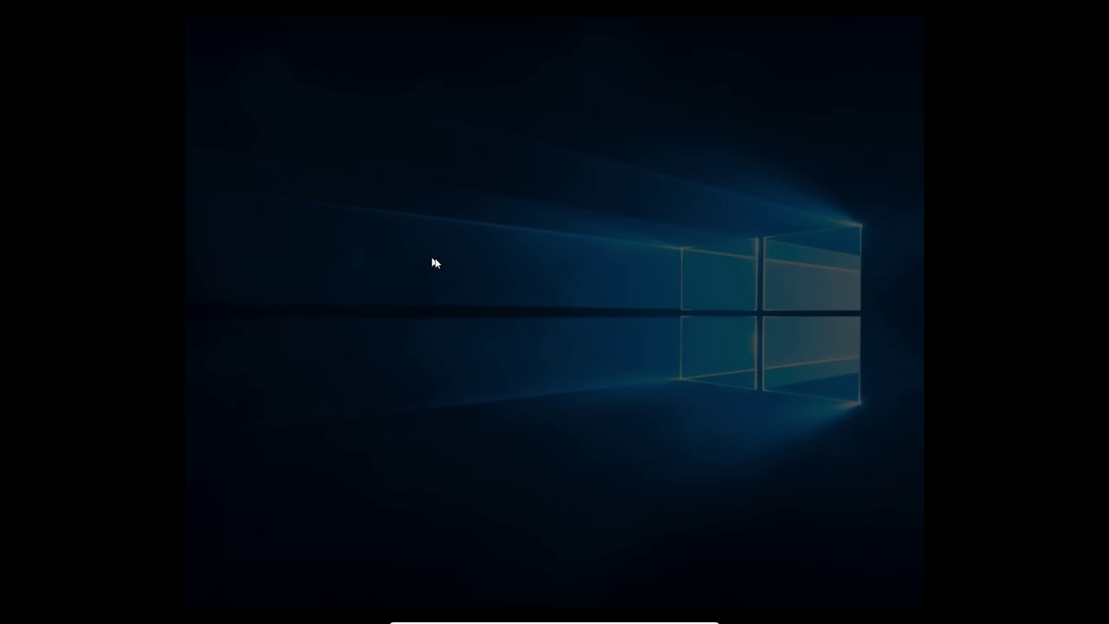
text(••)
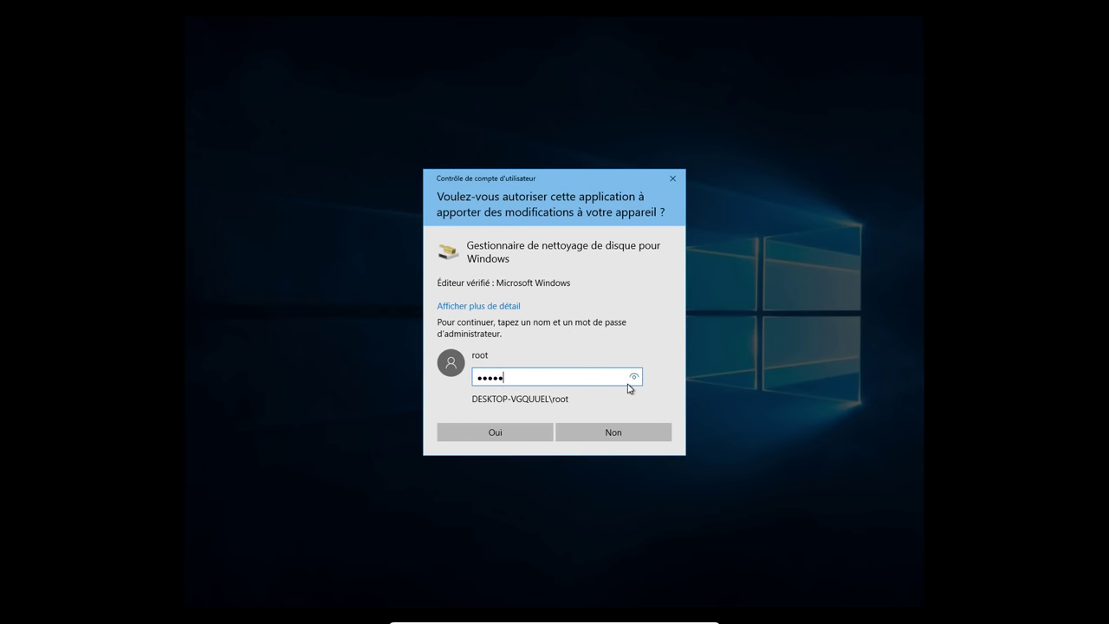
text(••••••)
key(Return)
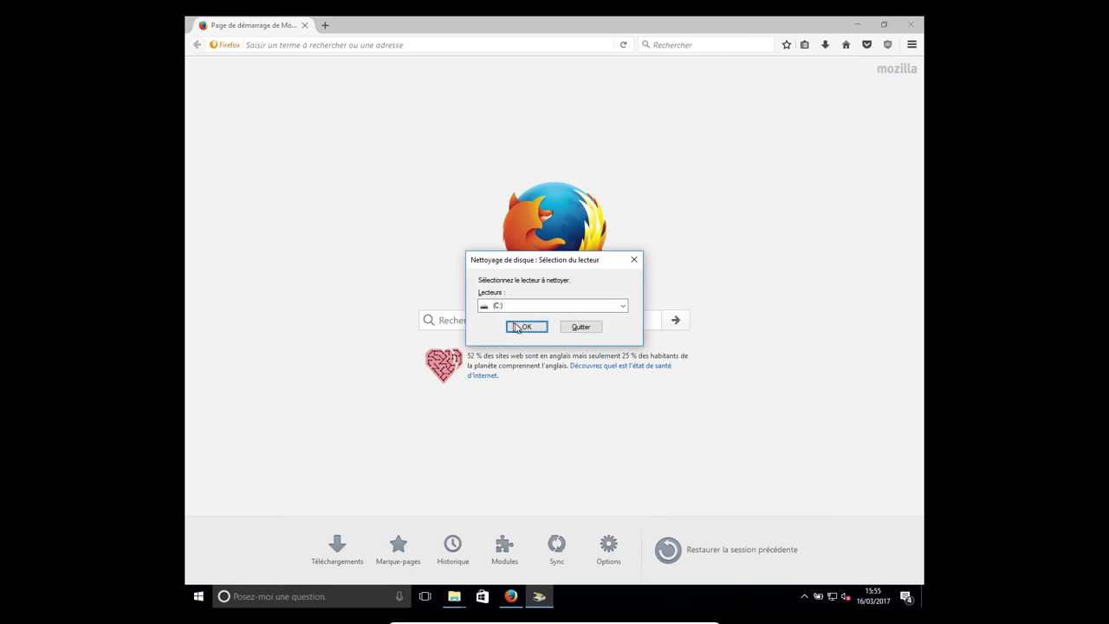
click(530, 327)
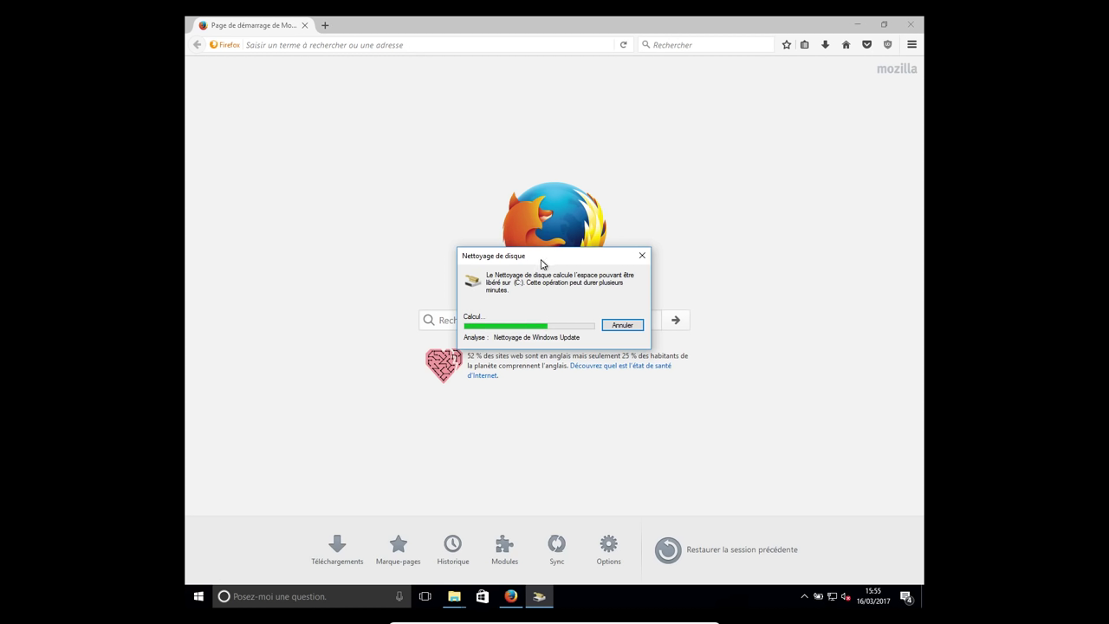
Move the cleanup window aside, then open System Information via 'sys' and close it.
drag(542, 262, 305, 71)
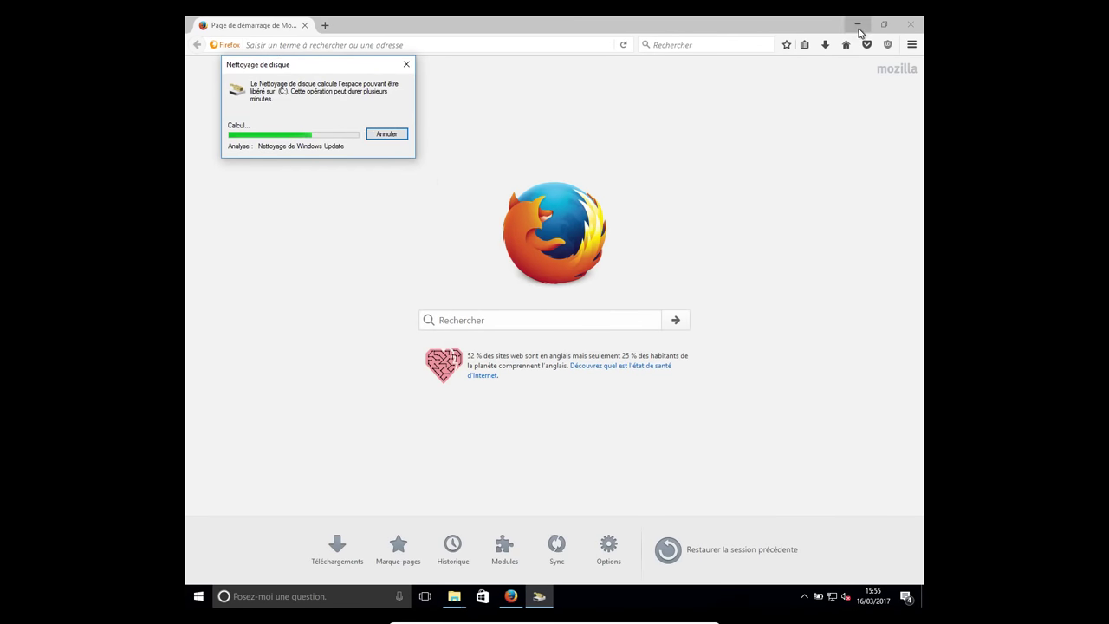
click(197, 596)
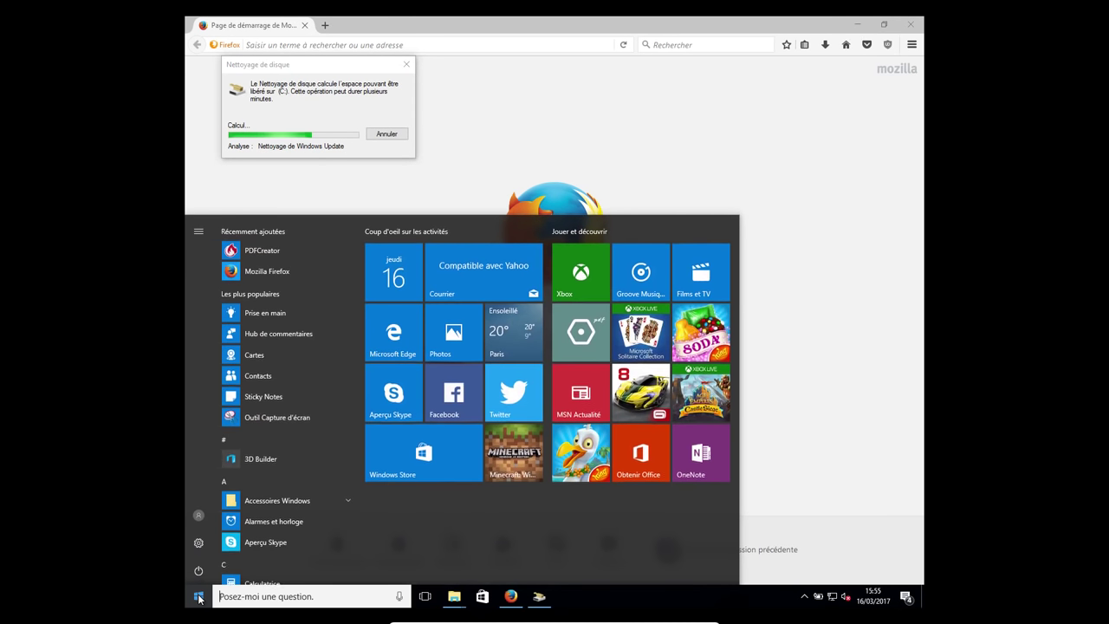
text(sys)
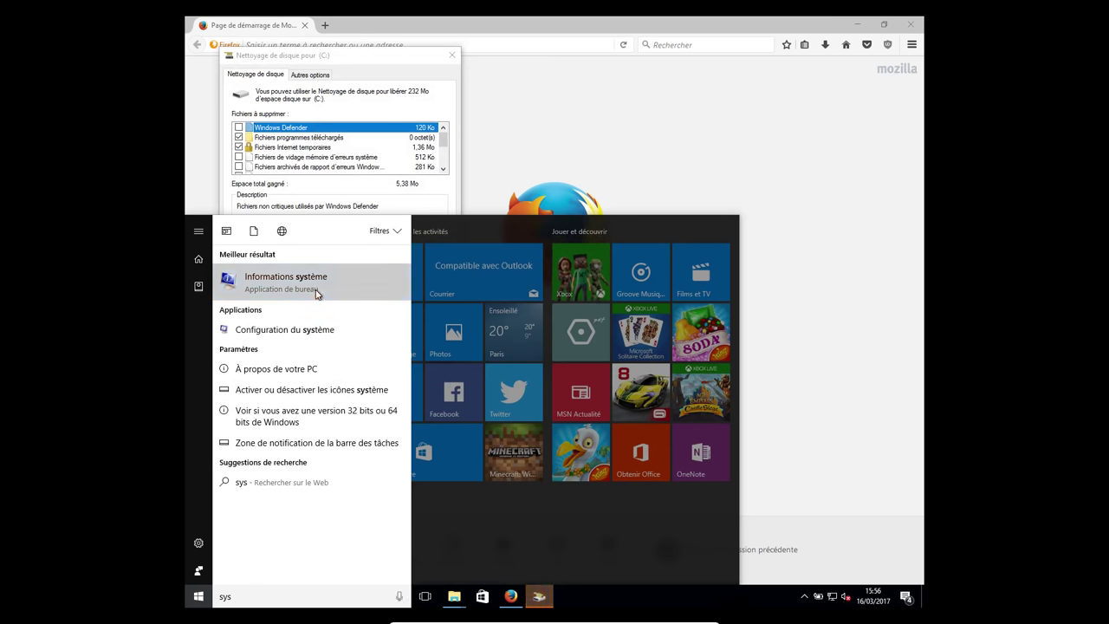
click(317, 293)
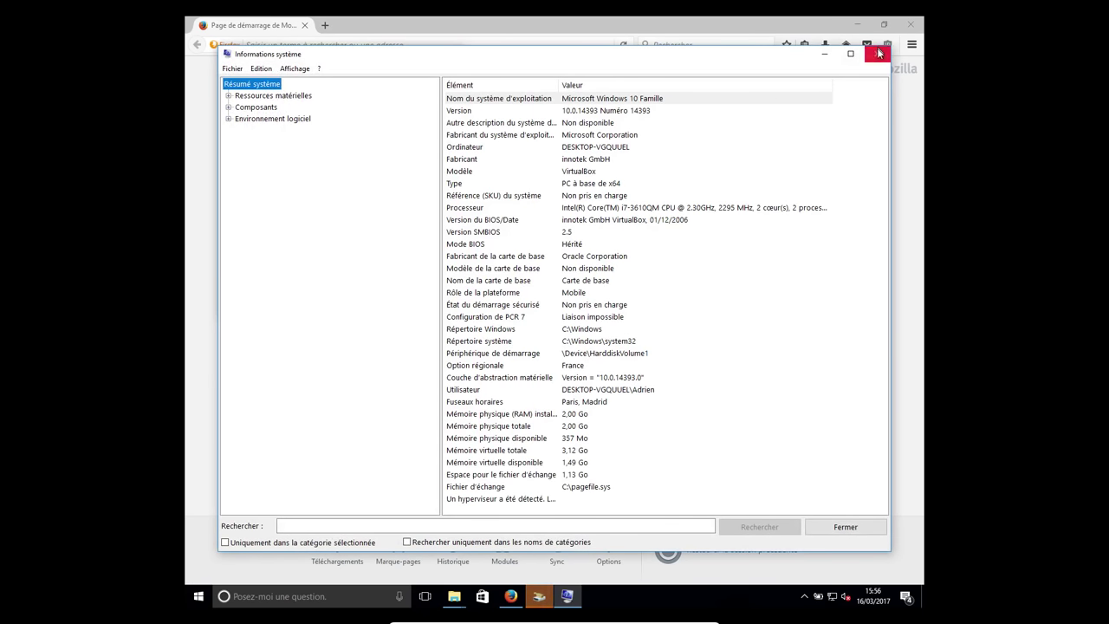
click(874, 49)
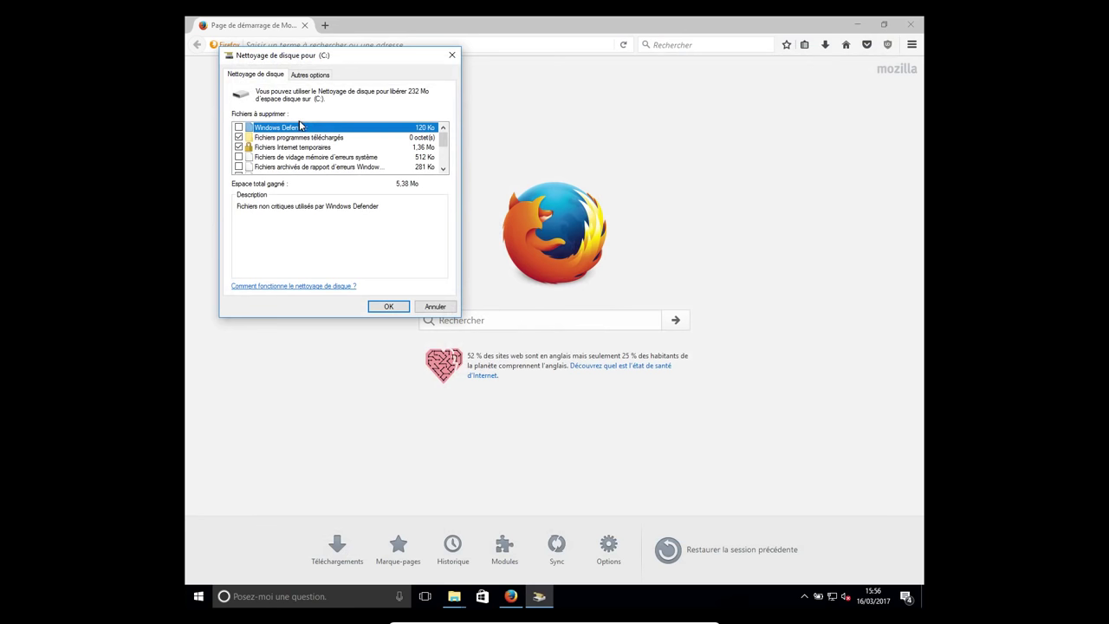
Review the cleanup categories and Autres options, close Disk Cleanup, and minimise Firefox.
click(444, 169)
click(444, 169)
click(444, 169)
click(444, 169)
click(444, 169)
click(444, 169)
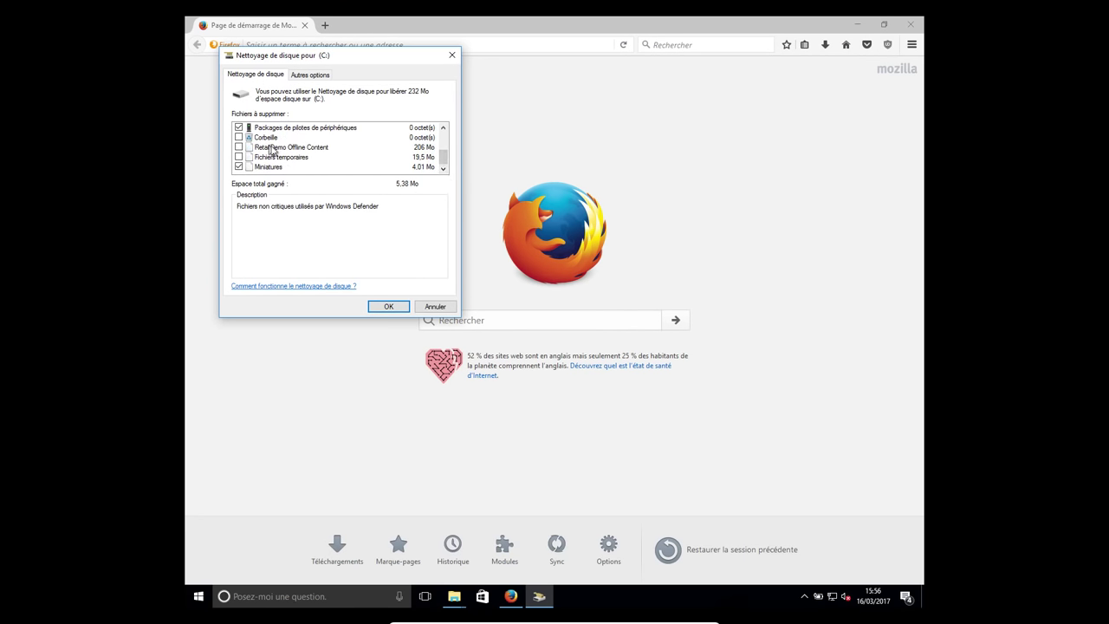
scroll(334, 148, up, 4)
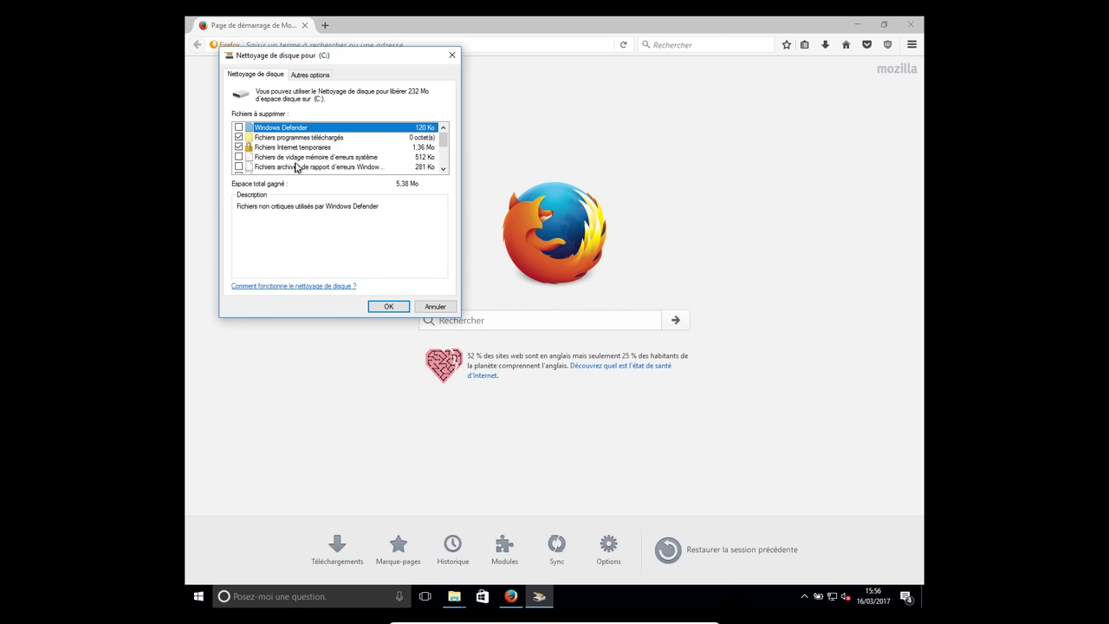
scroll(270, 166, down, 4)
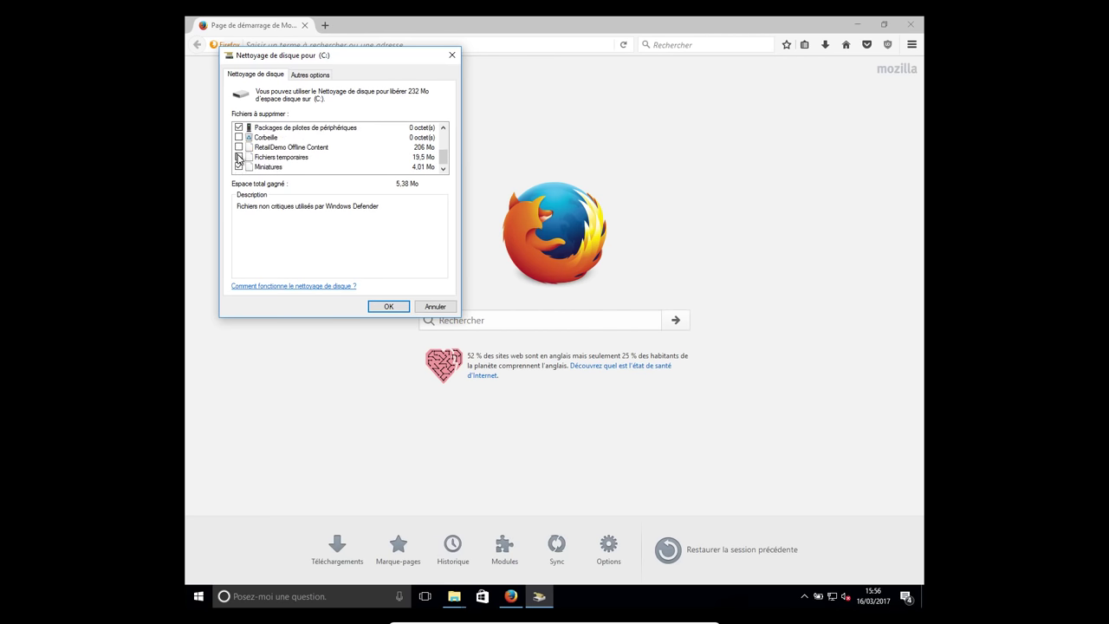
click(311, 77)
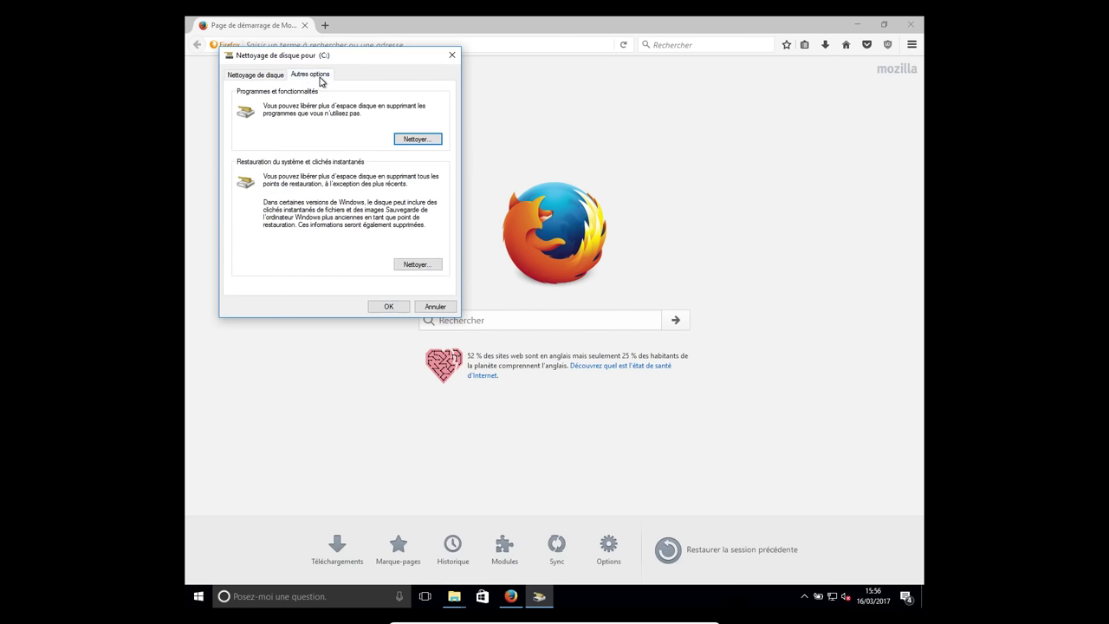
click(452, 56)
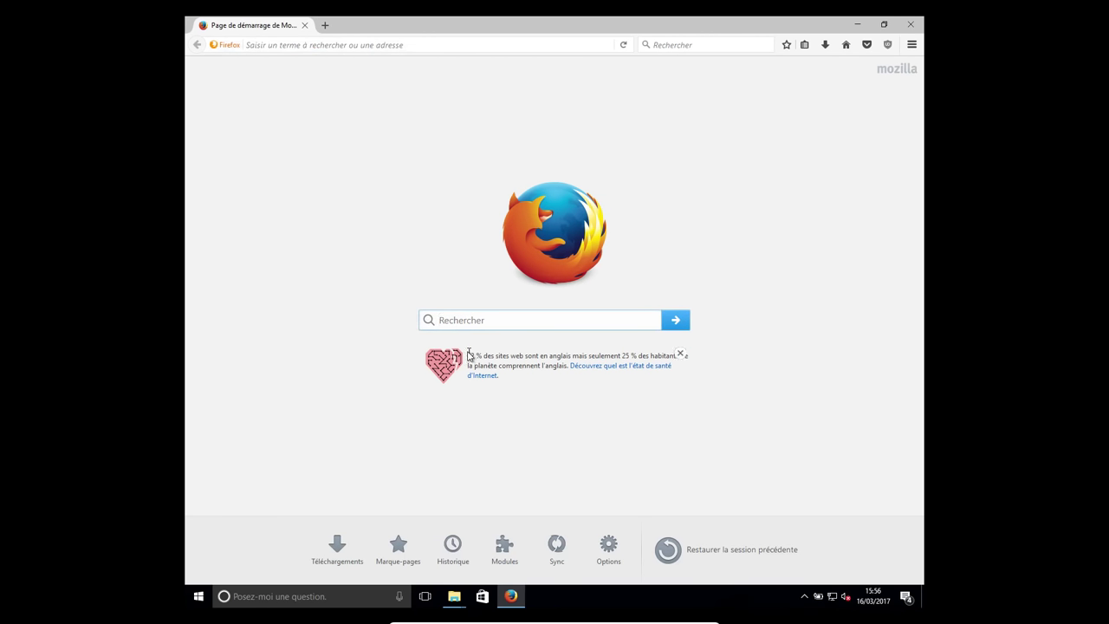
click(517, 608)
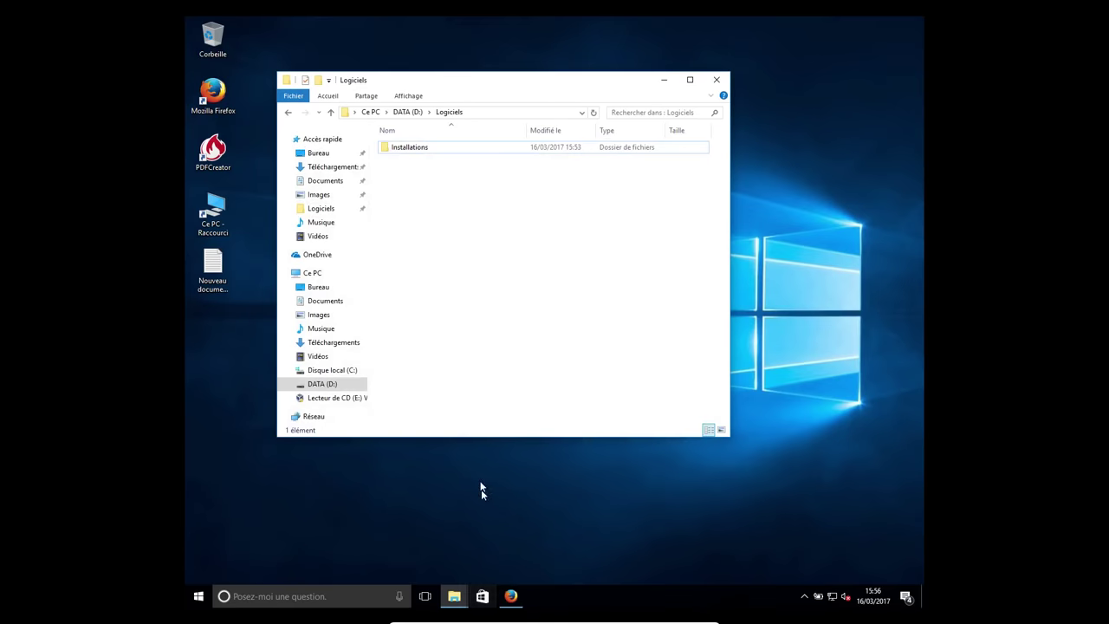
Open Paramètres système avancés with the admin password and centre the Propriétés système dialog.
click(198, 596)
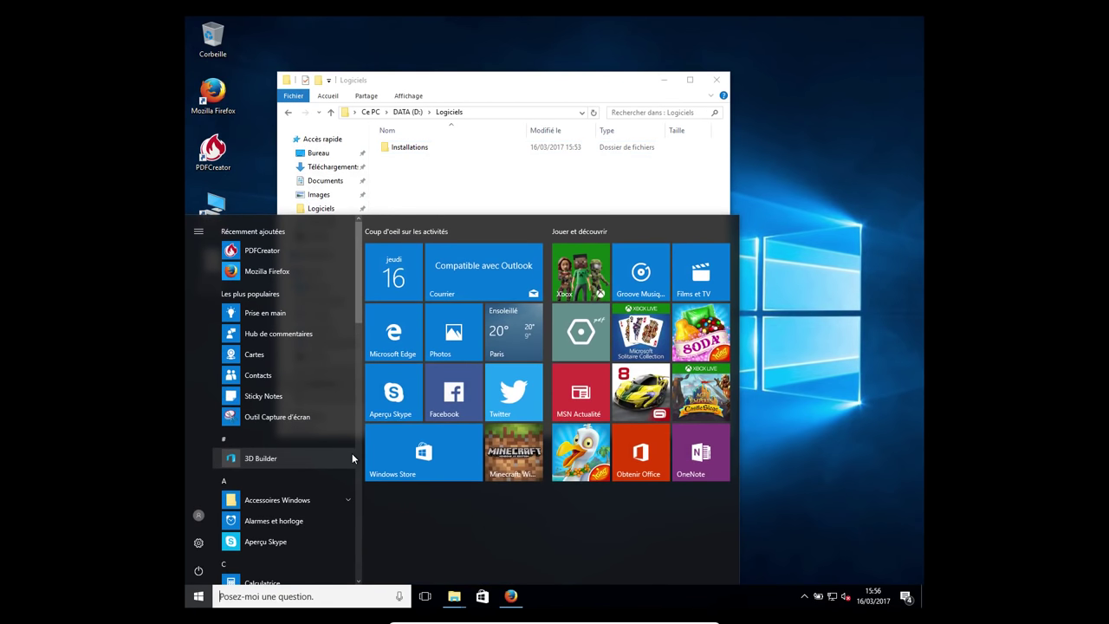
text(protect)
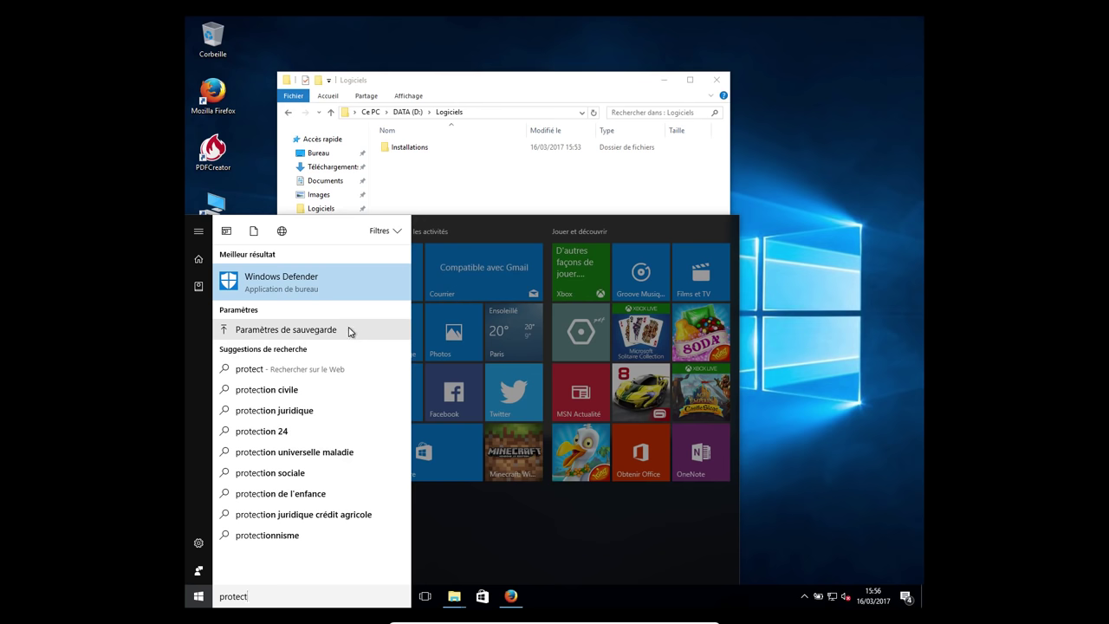
click(745, 150)
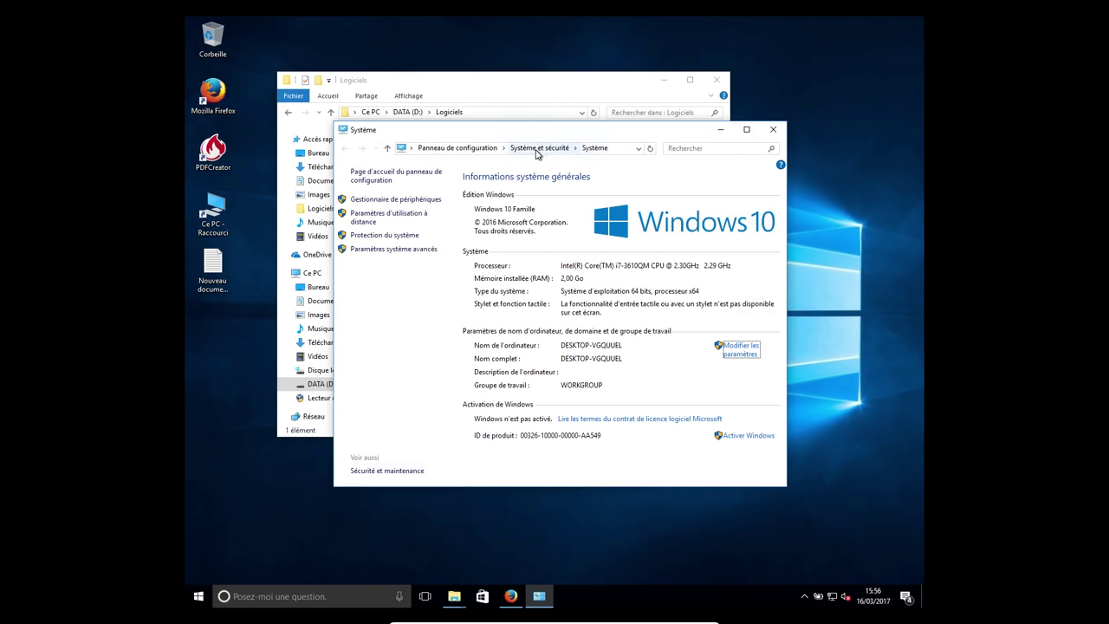
click(393, 252)
text(a)
key(Return)
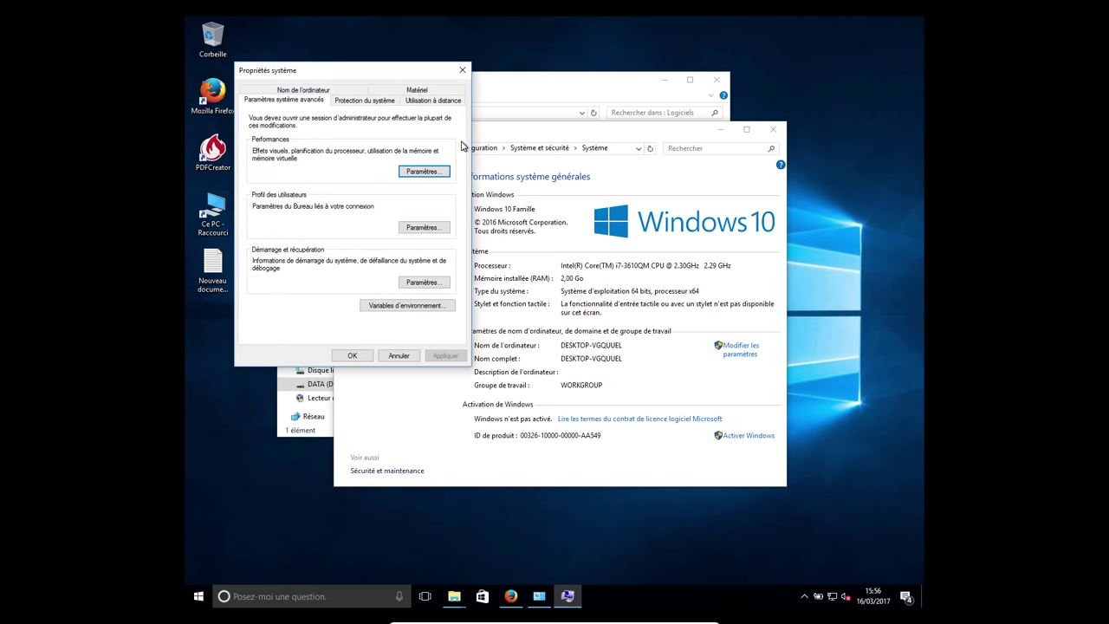
drag(391, 72, 594, 88)
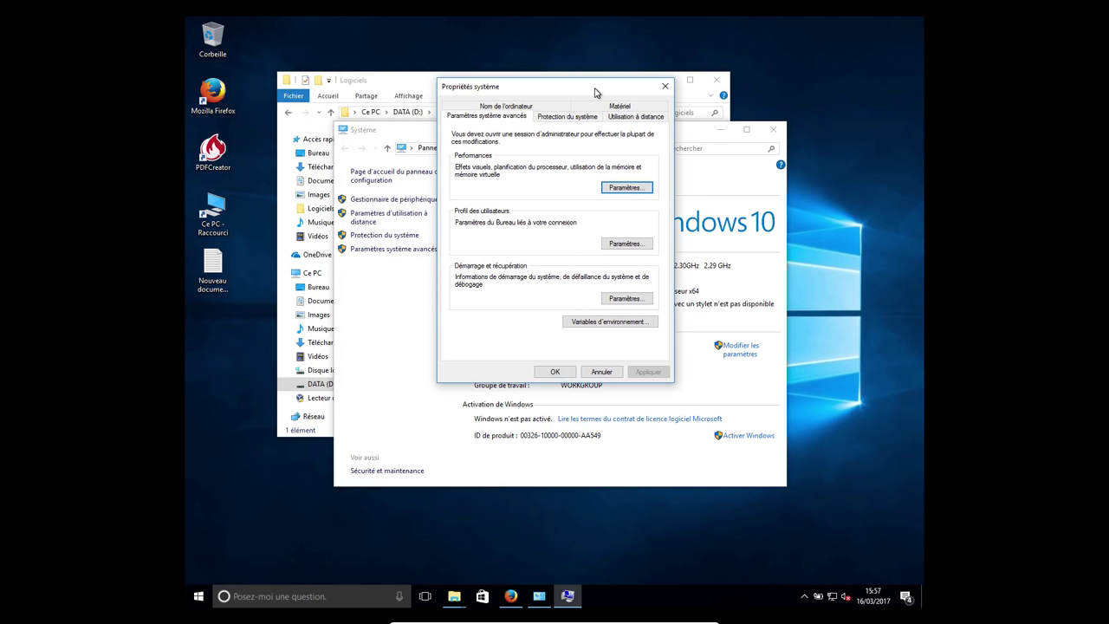
Turn off automatic paging file management and give C: a custom 1024/1024 MB paging file.
click(630, 189)
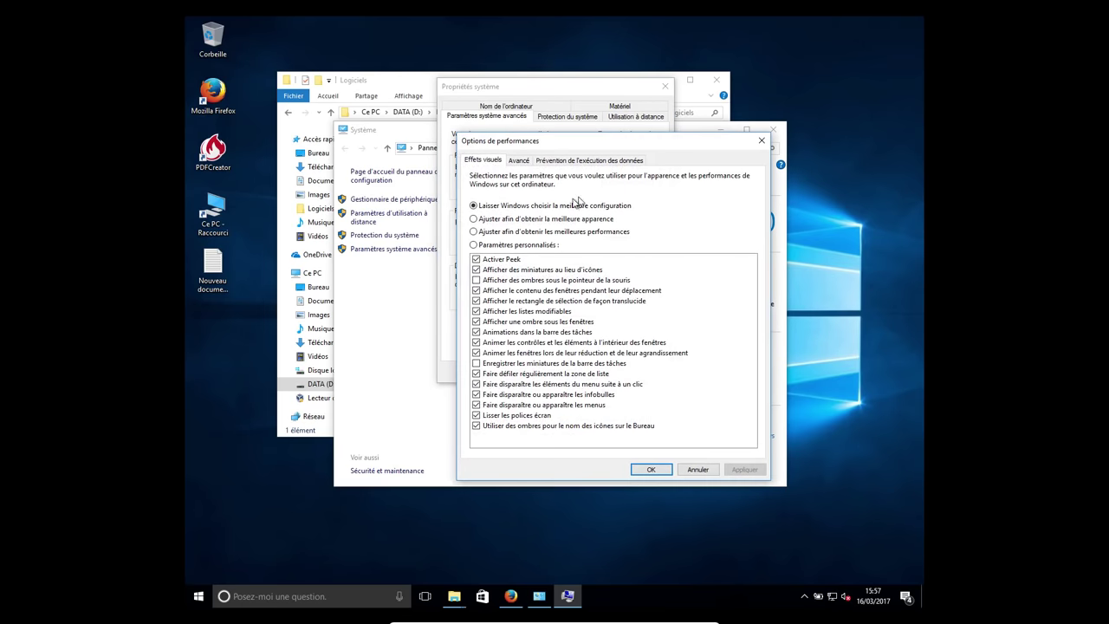
click(519, 161)
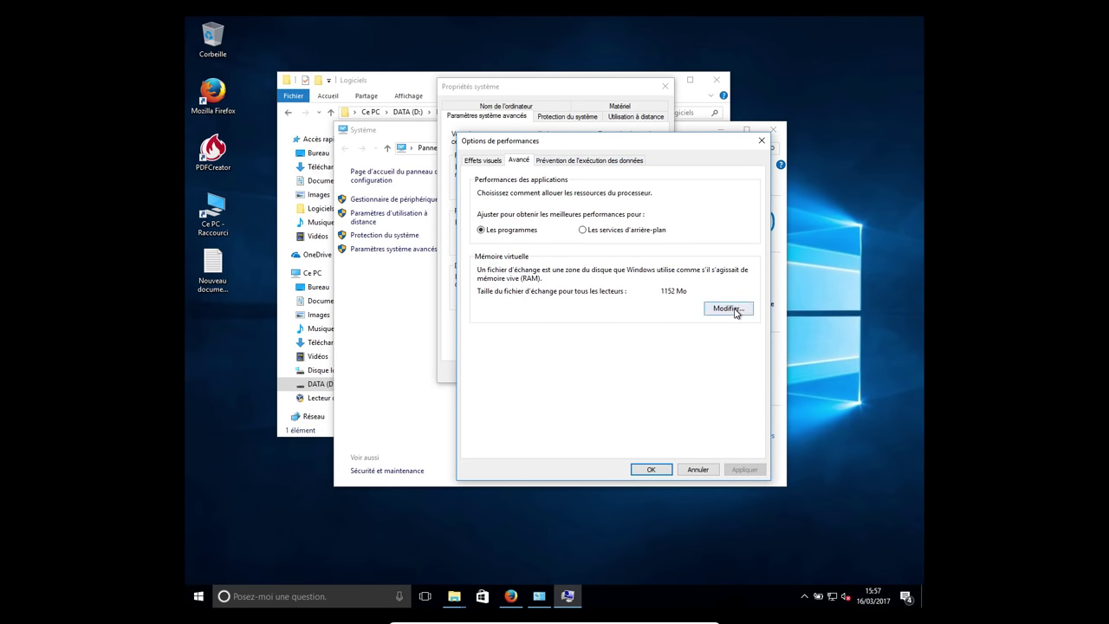
click(734, 309)
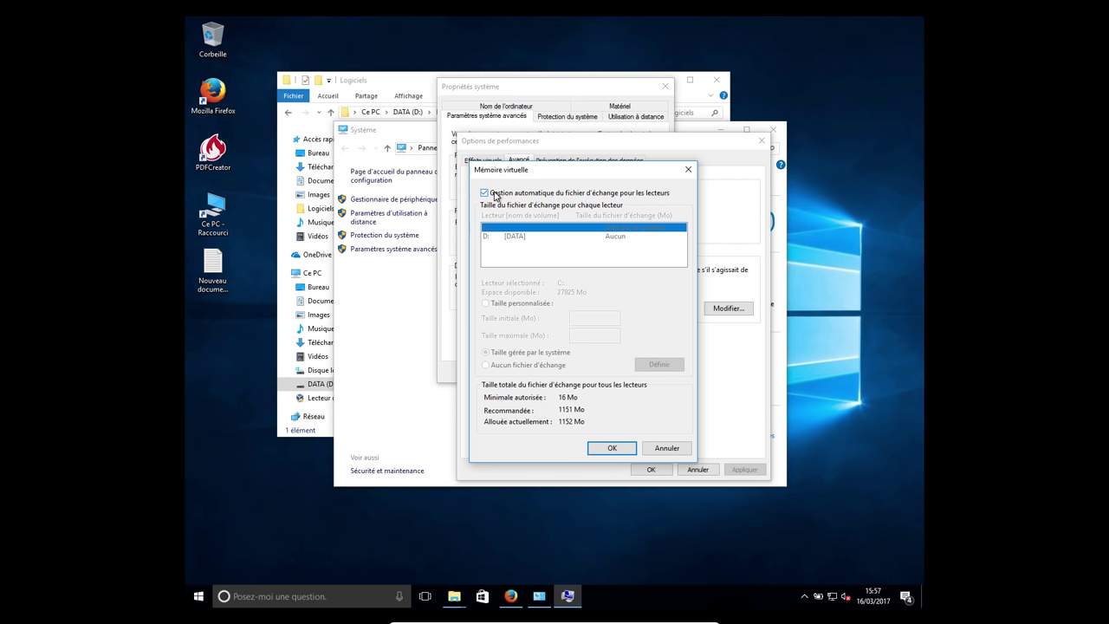
click(491, 193)
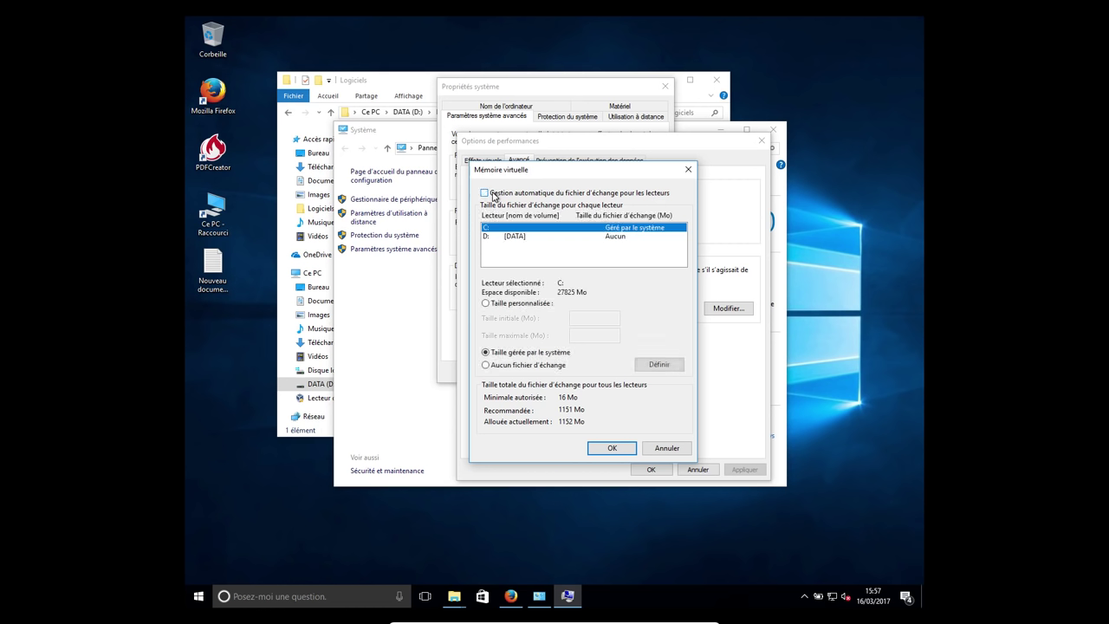
click(518, 227)
click(529, 365)
click(506, 304)
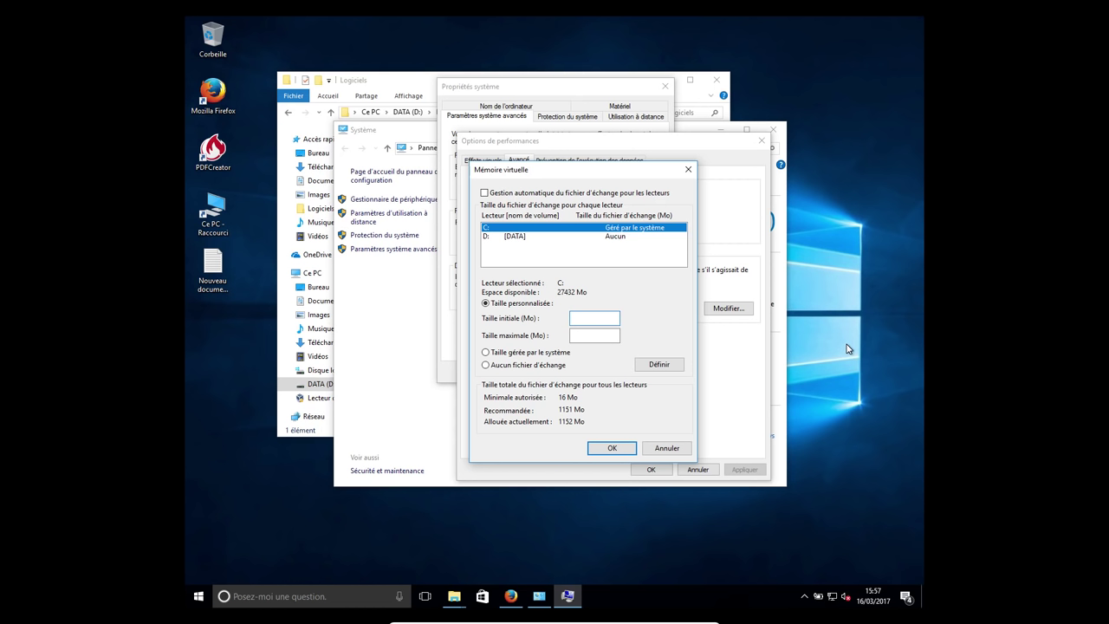
text(10)
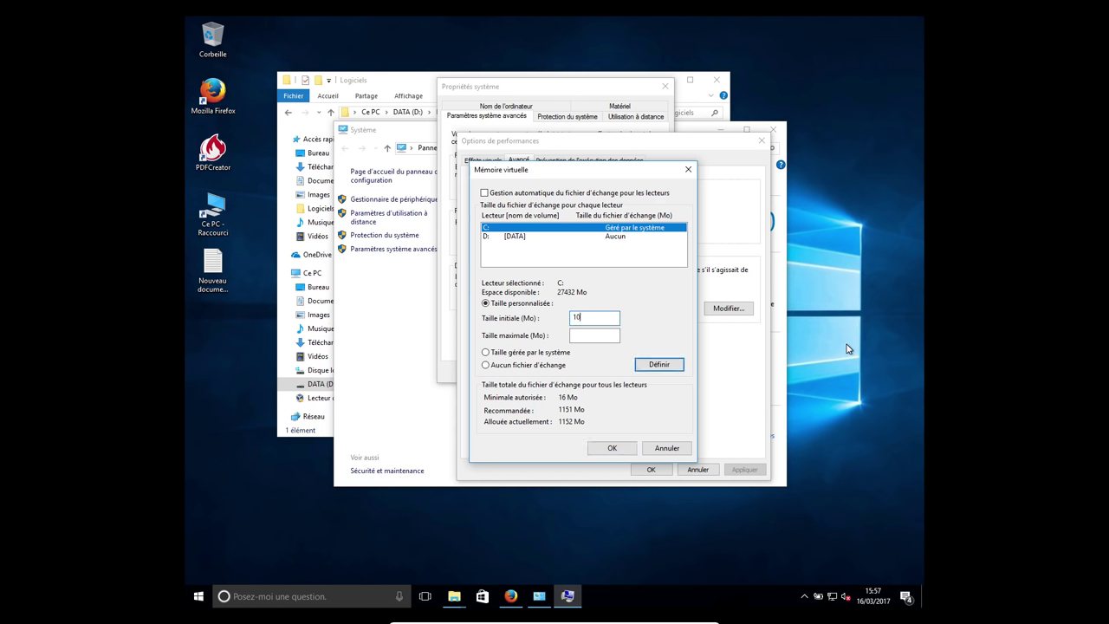
text(241024)
click(675, 368)
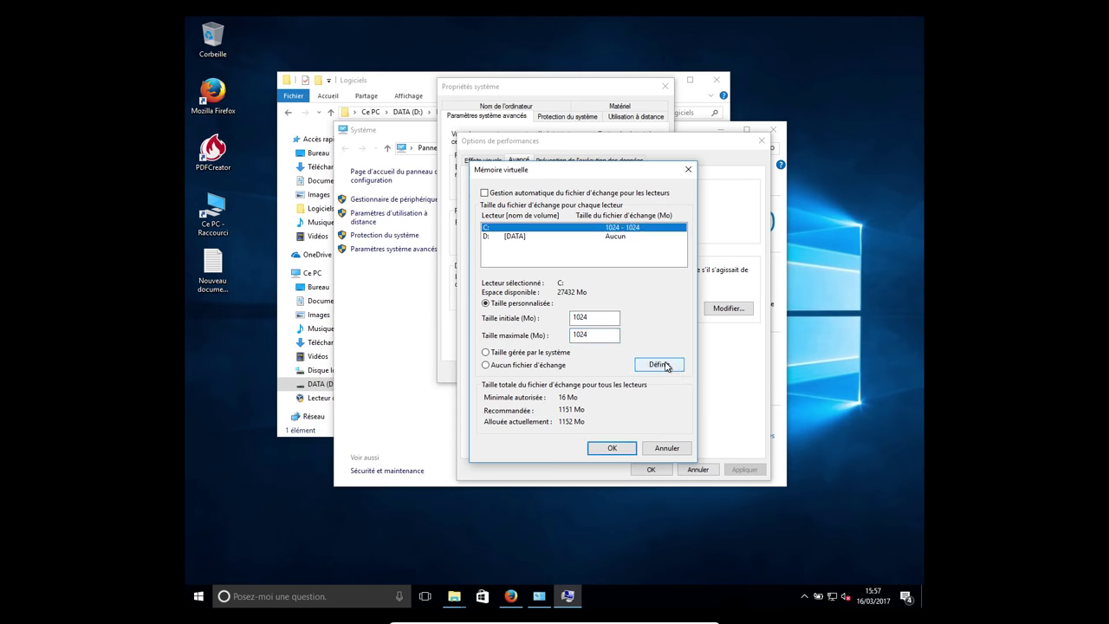
click(613, 448)
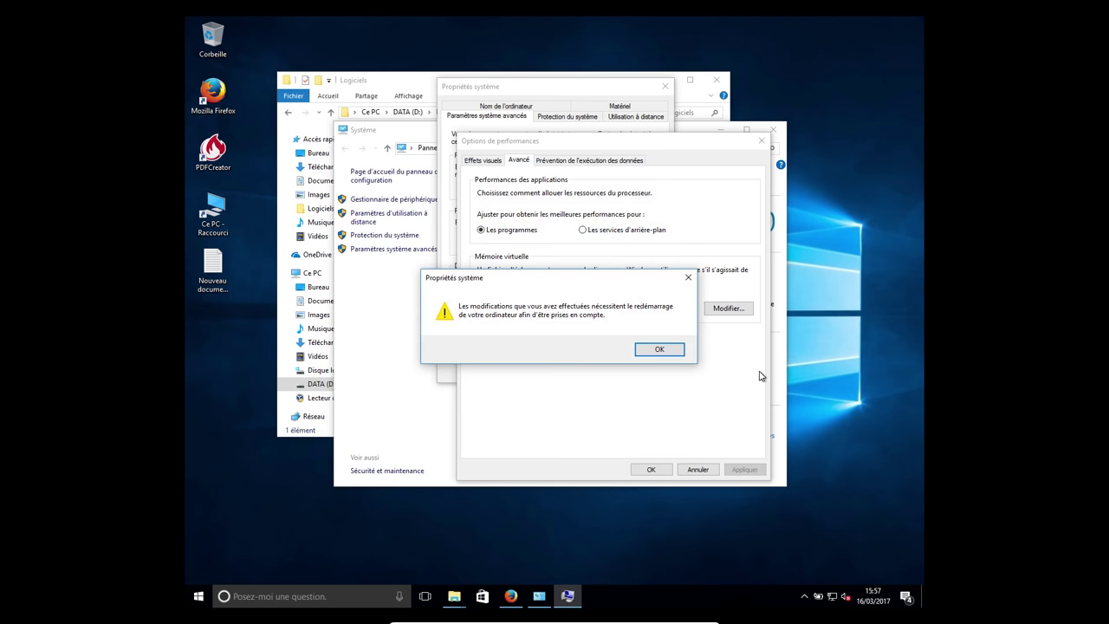
Confirm the system property changes, choose Redémarrer ultérieurement, and close the Système window.
click(665, 362)
click(651, 469)
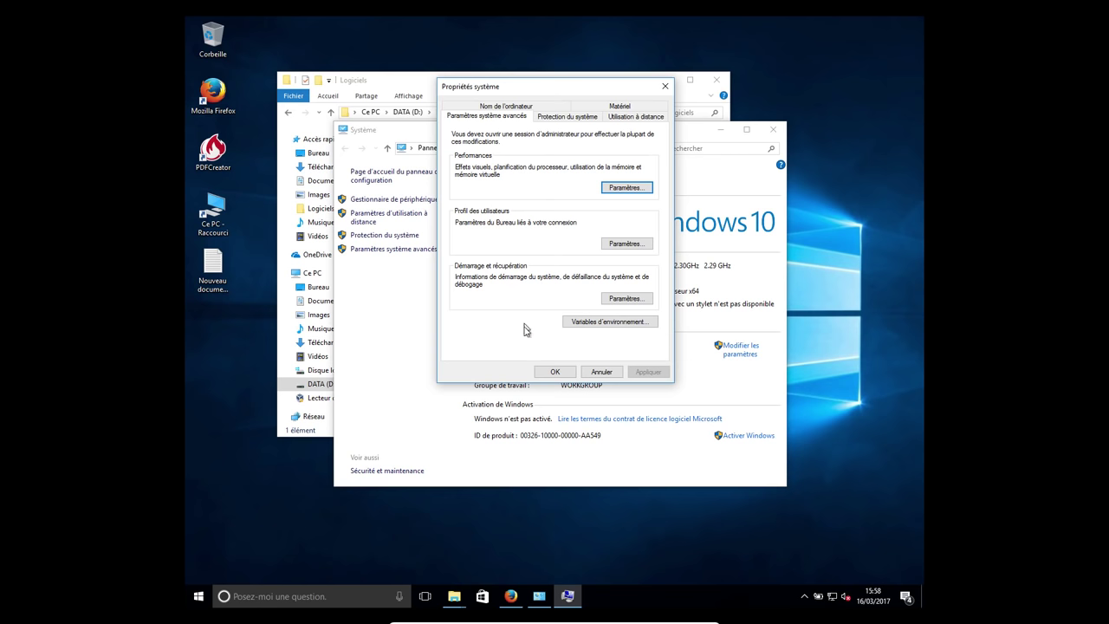
click(550, 373)
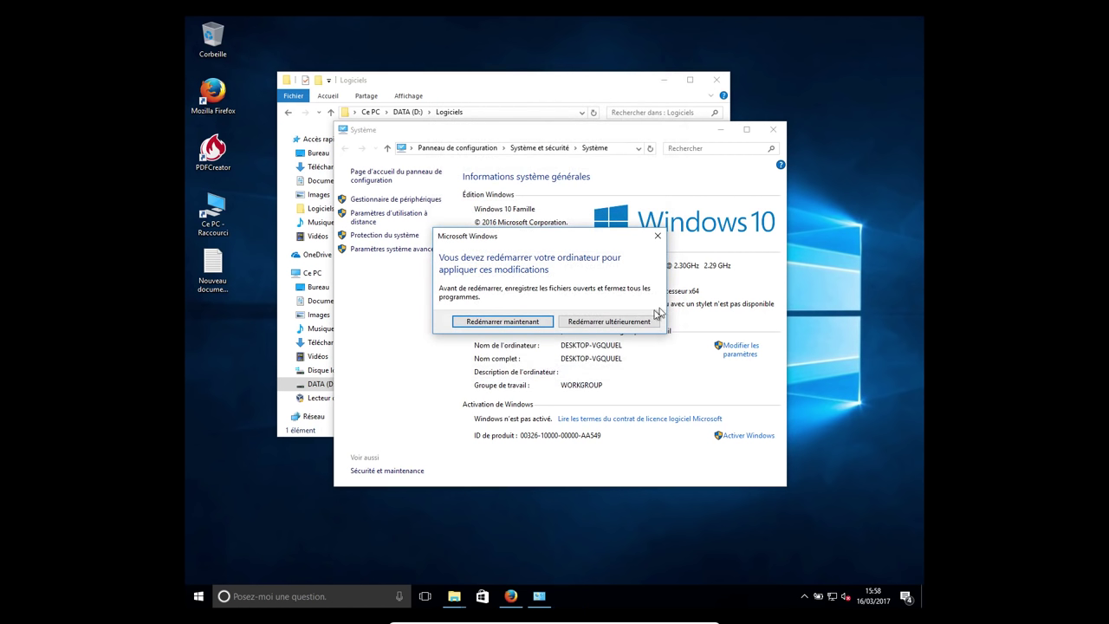
click(630, 326)
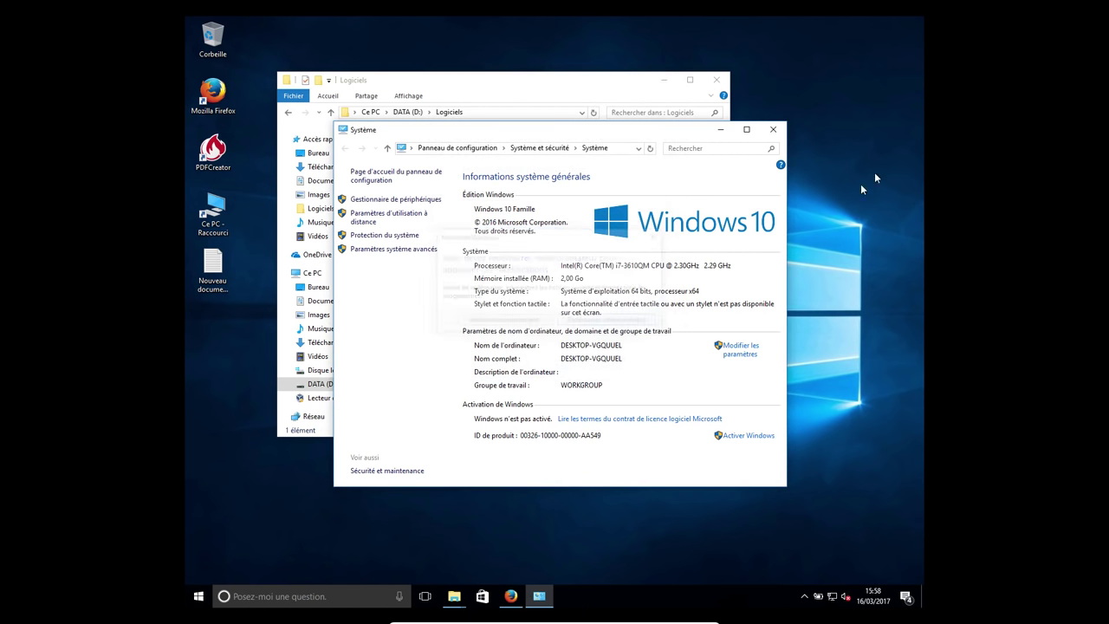
click(774, 130)
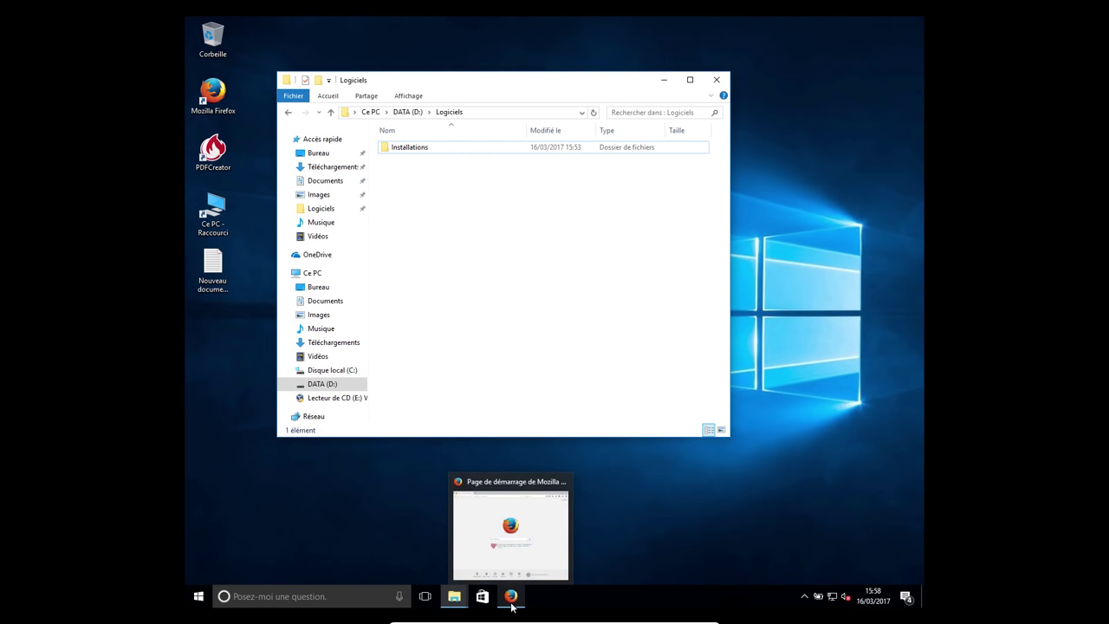
Bring Firefox back and search Google for 'ccleaner' using the suggested query.
click(511, 601)
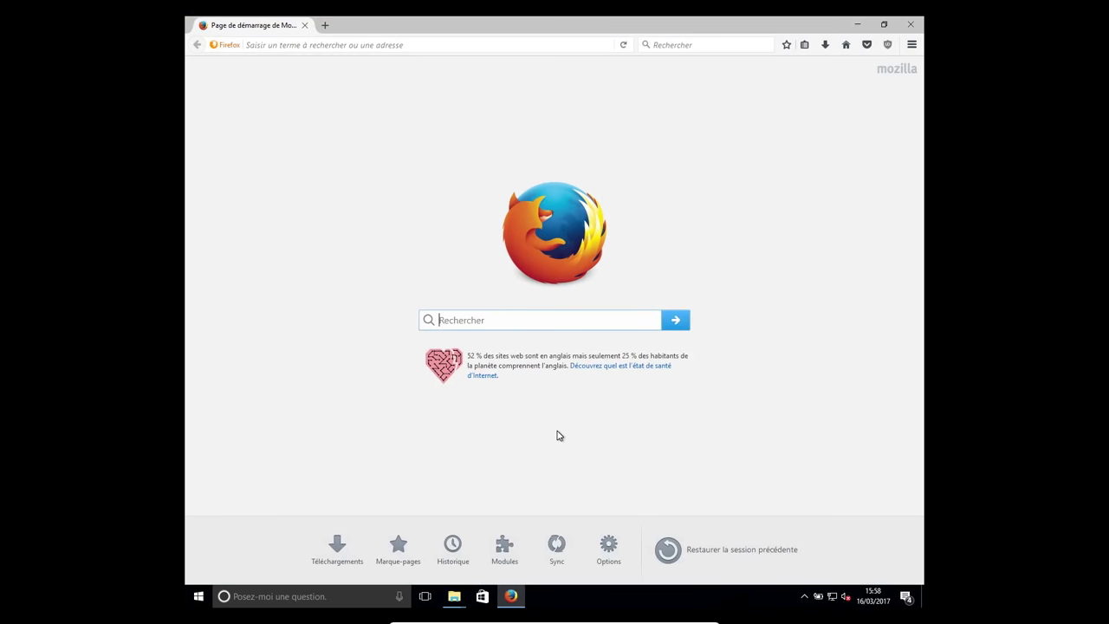
text(cclea)
key(Down)
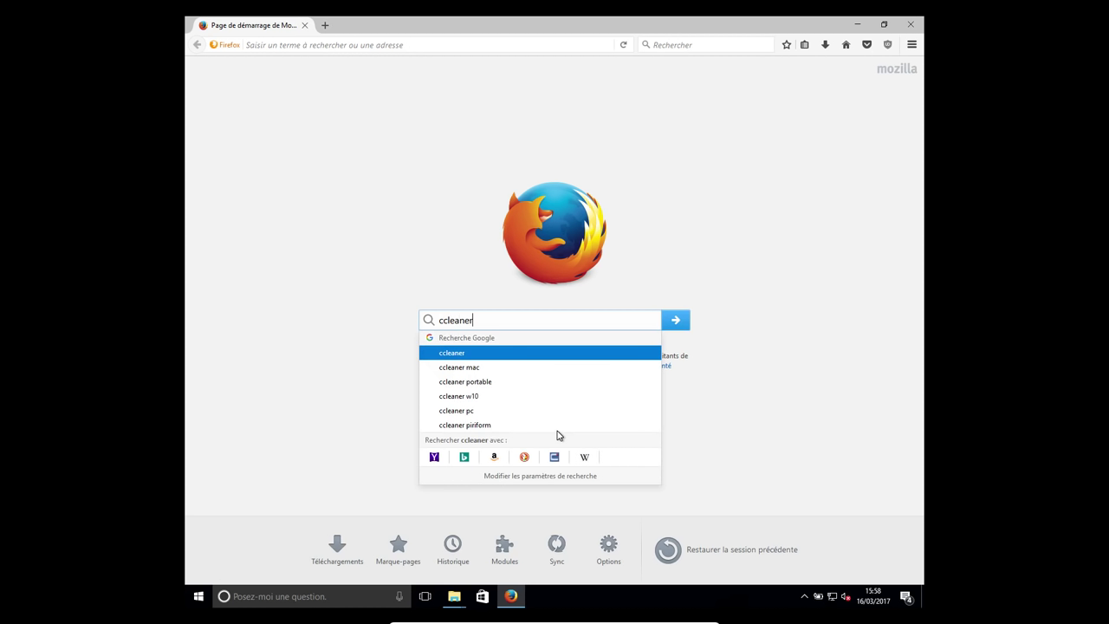
key(Return)
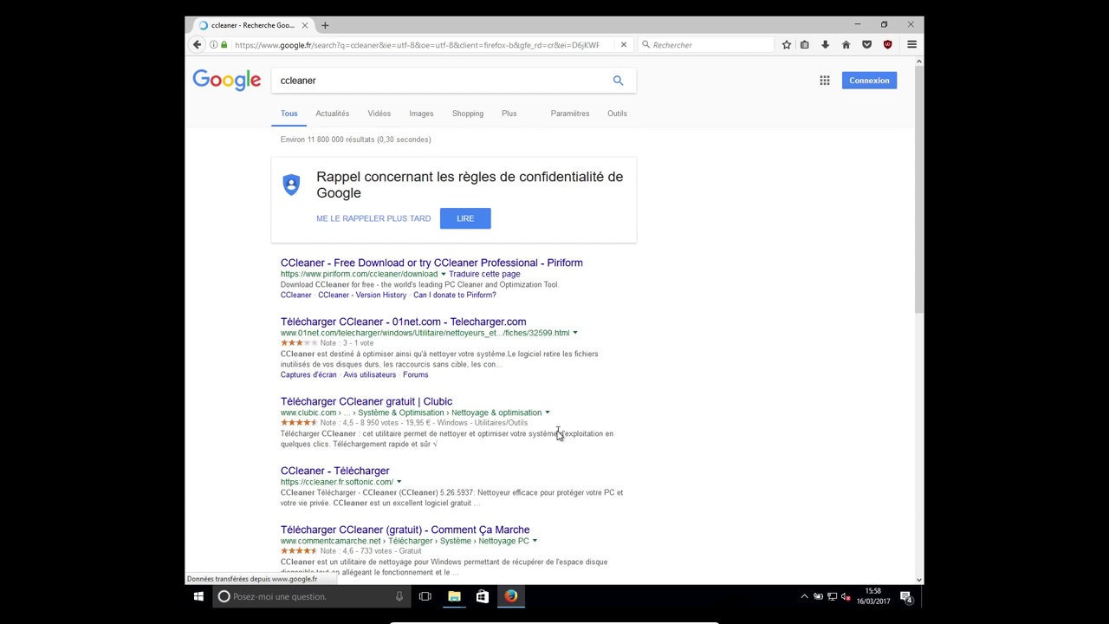
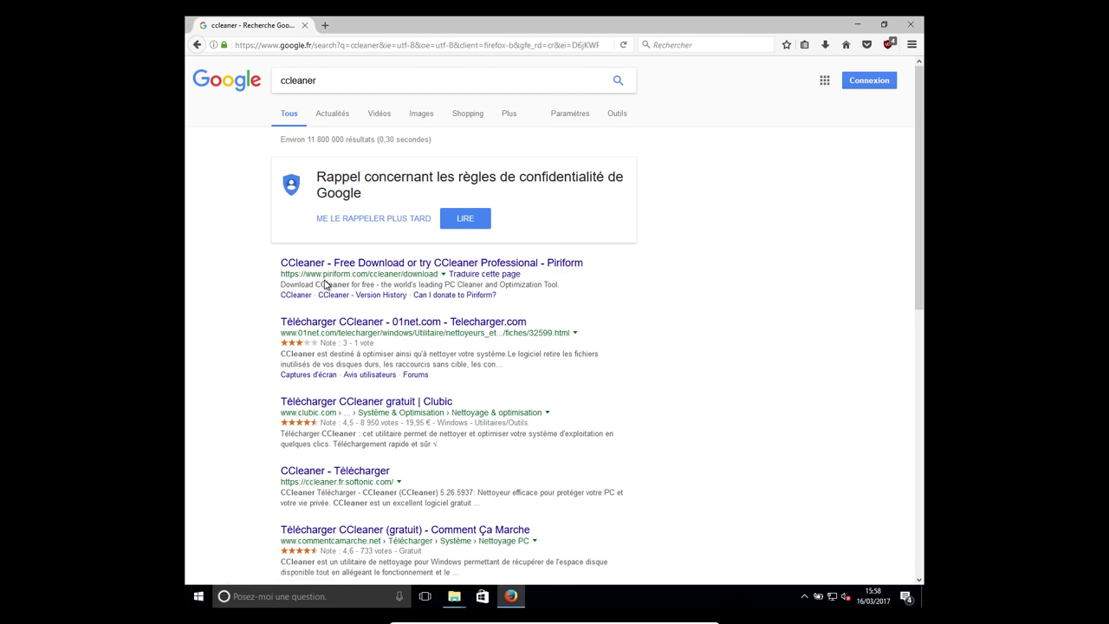
Open Piriform's CCleaner page and save the free edition installer ccsetup528.exe.
click(360, 263)
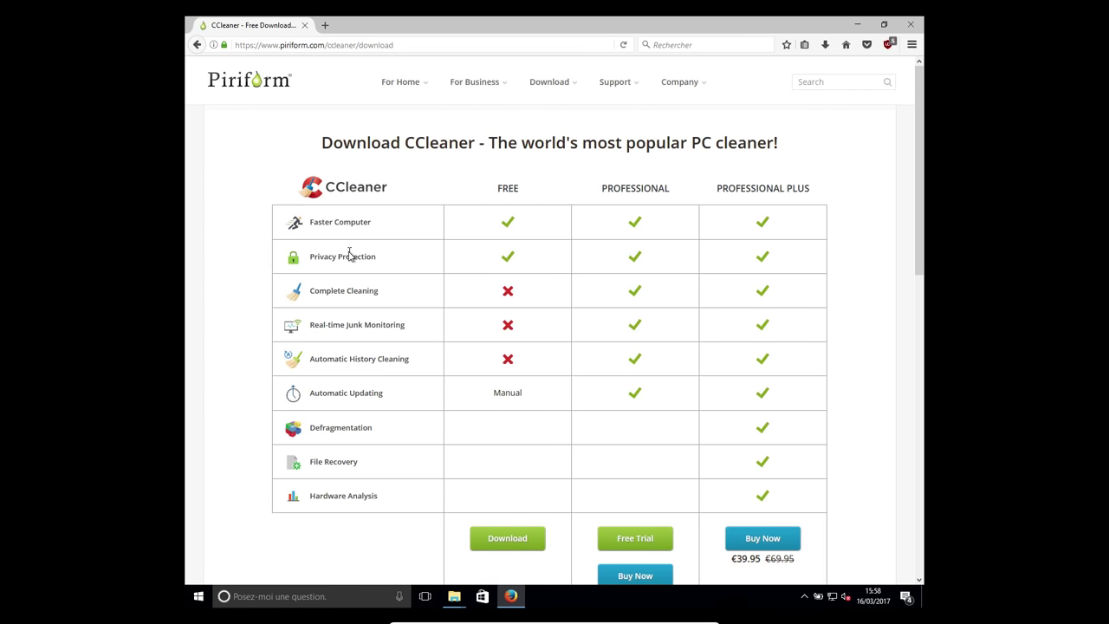
scroll(507, 433, down, 4)
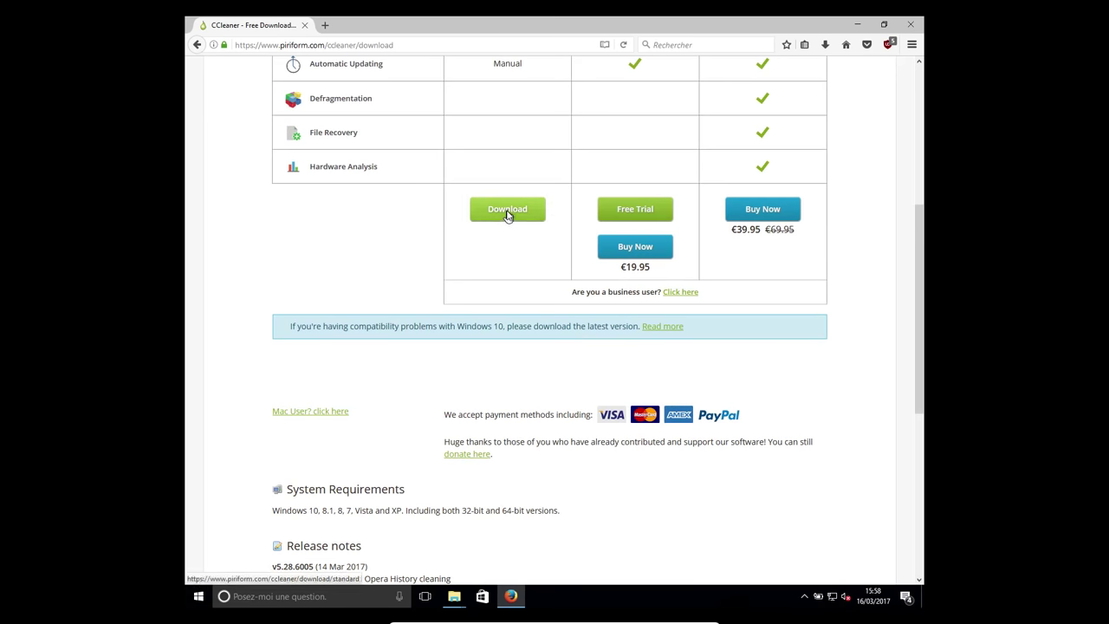
scroll(508, 217, down, 4)
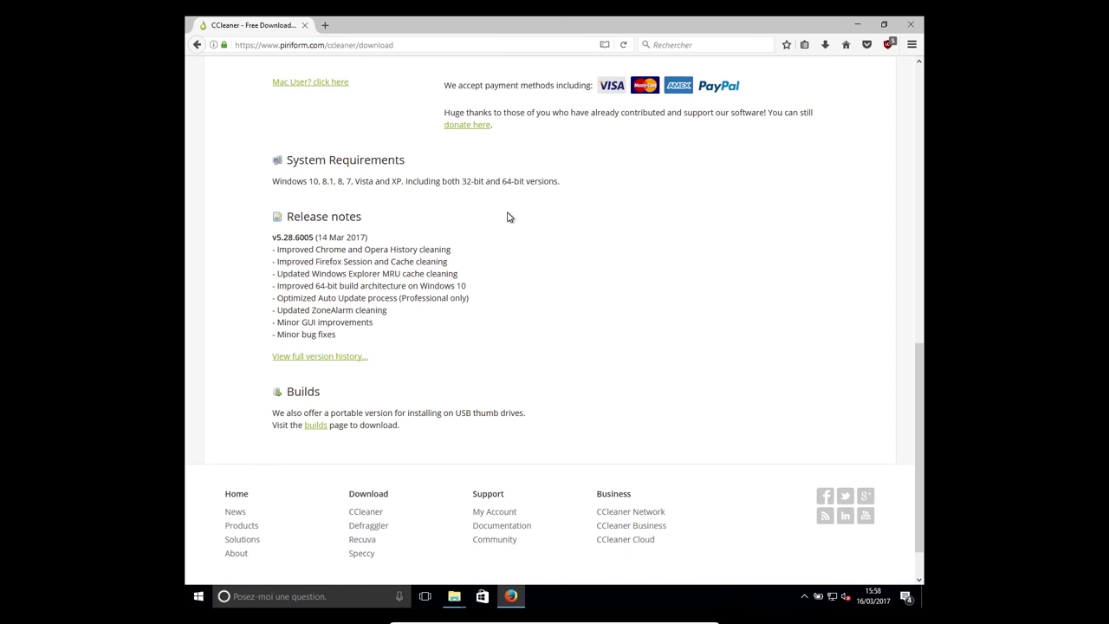
scroll(508, 217, up, 10)
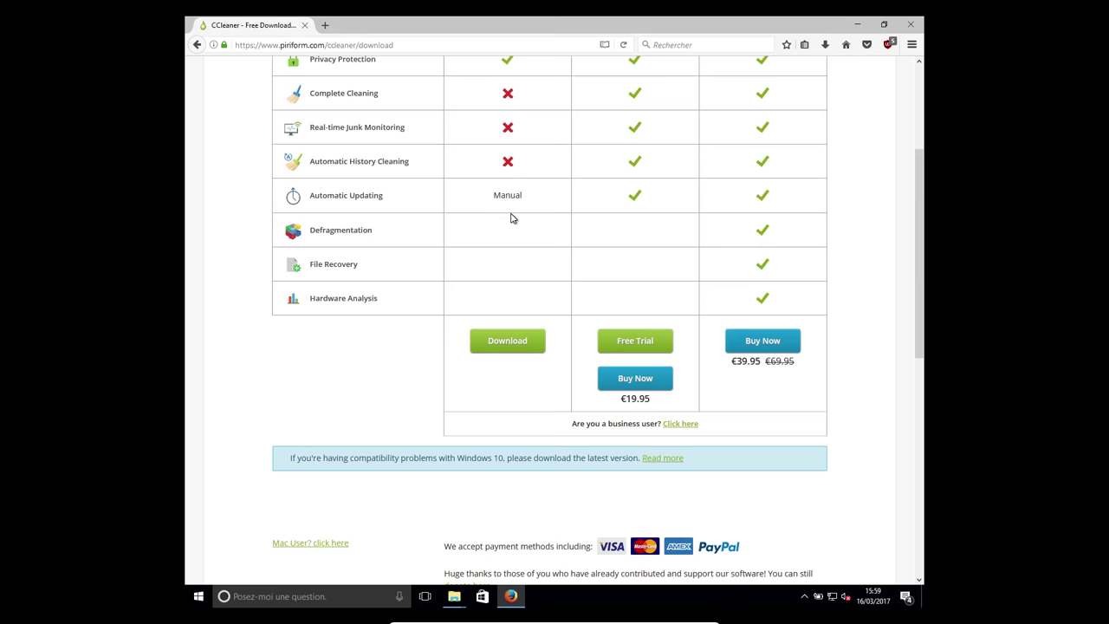
scroll(512, 220, down, 2)
click(509, 345)
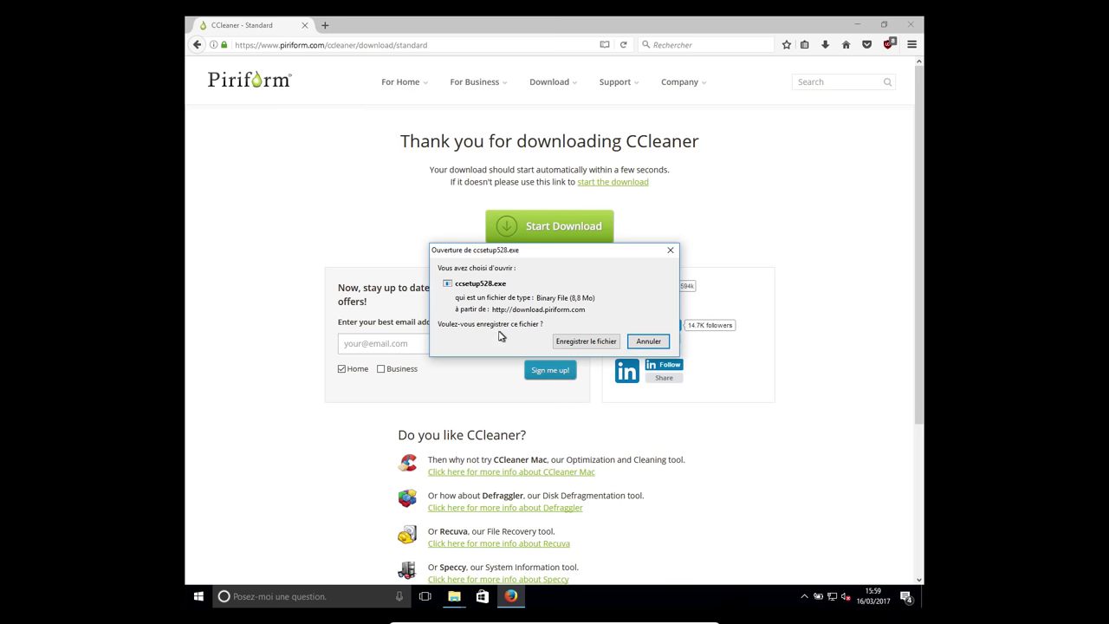
click(567, 343)
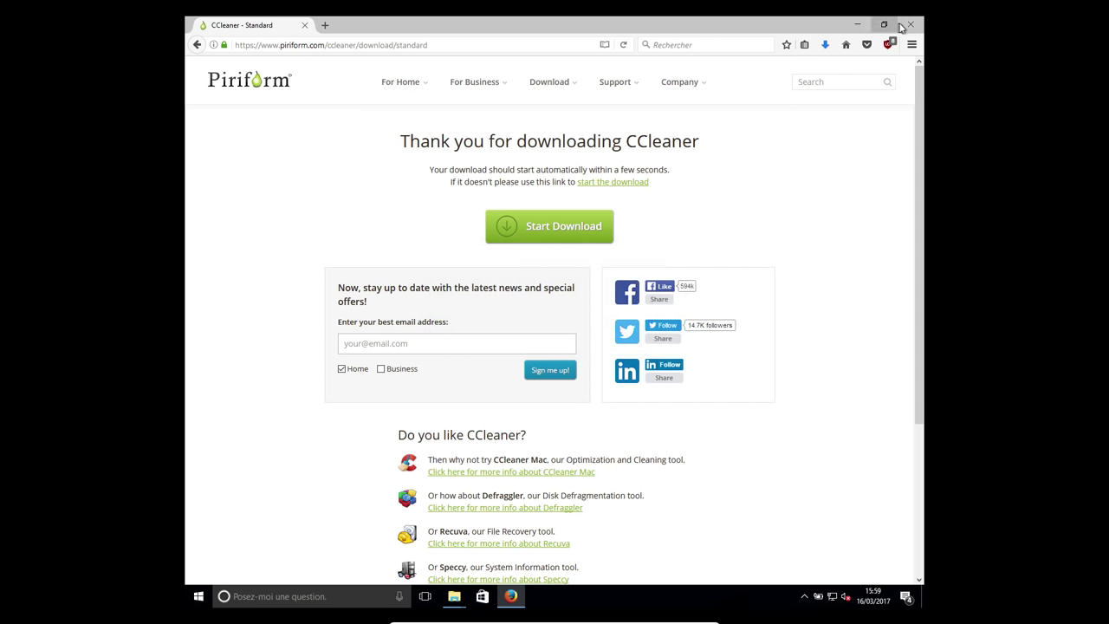
Go back to the Google results and search for 'disk defrag' in place of ccleaner.
click(198, 44)
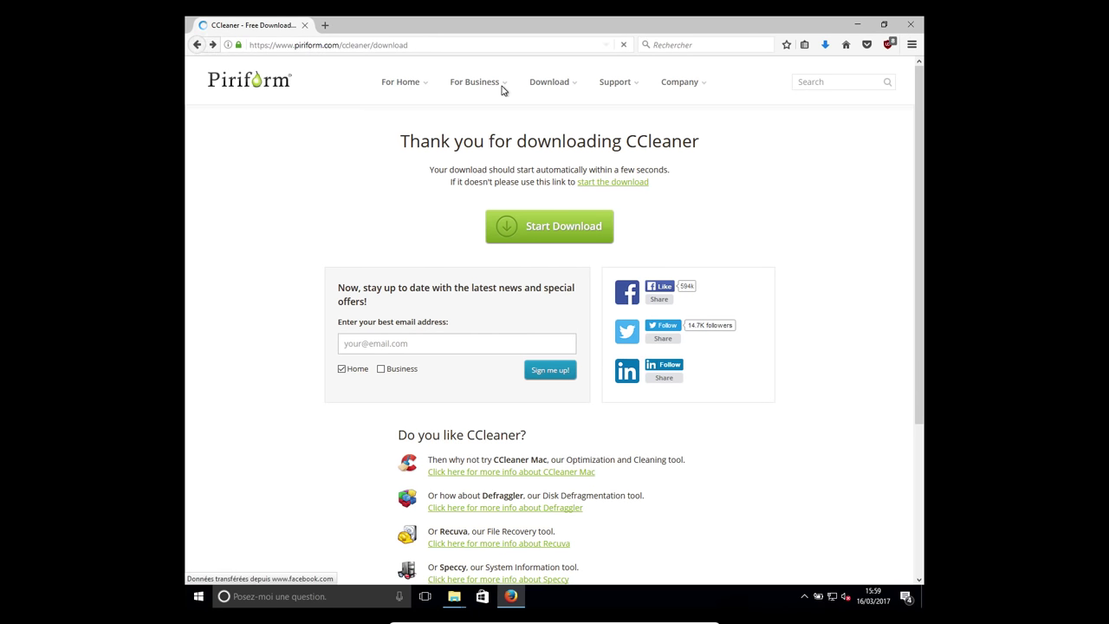
scroll(373, 264, up, 2)
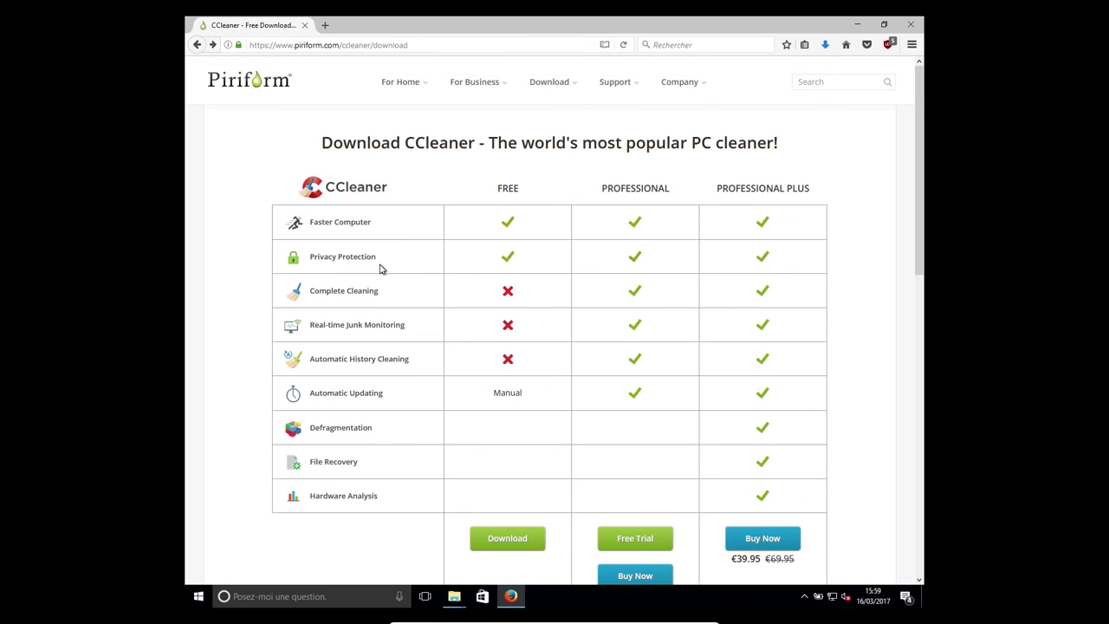
mouse_move(407, 84)
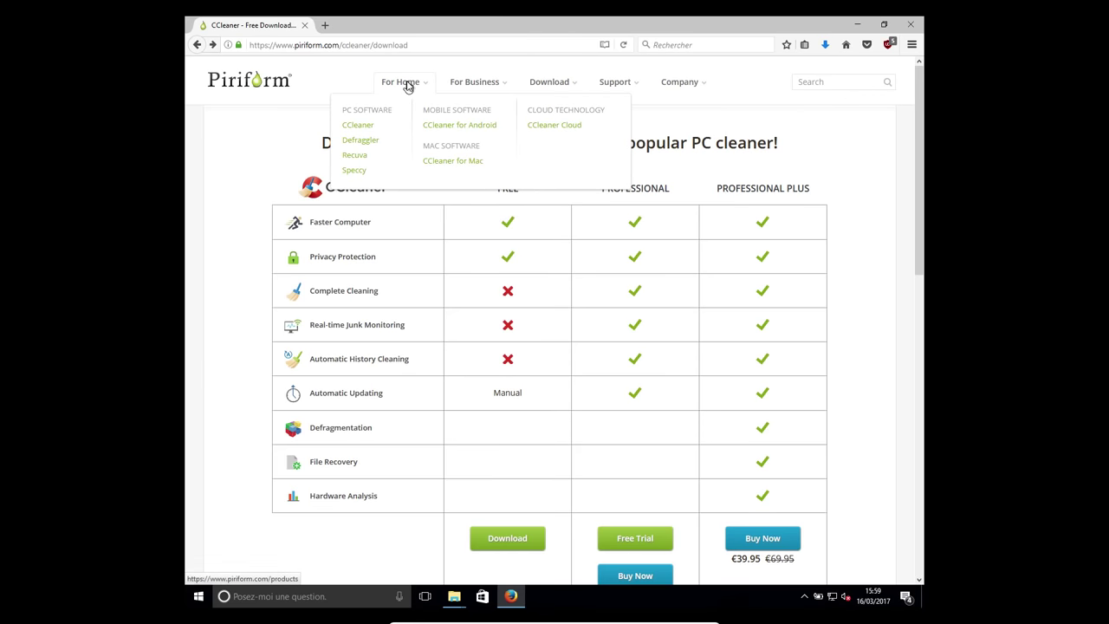
click(198, 44)
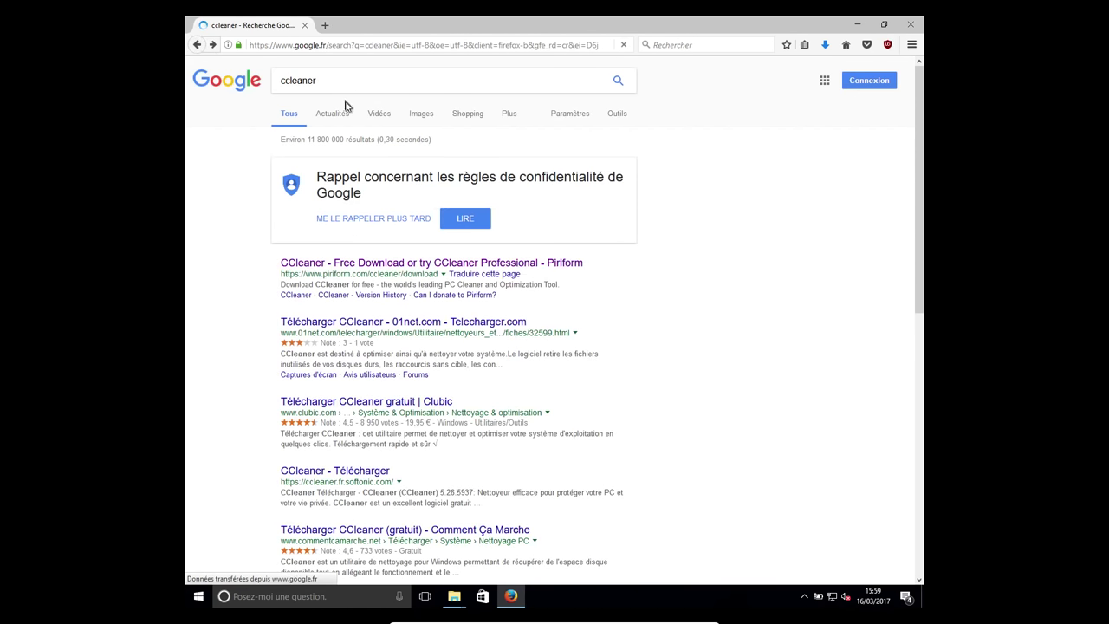
click(341, 83)
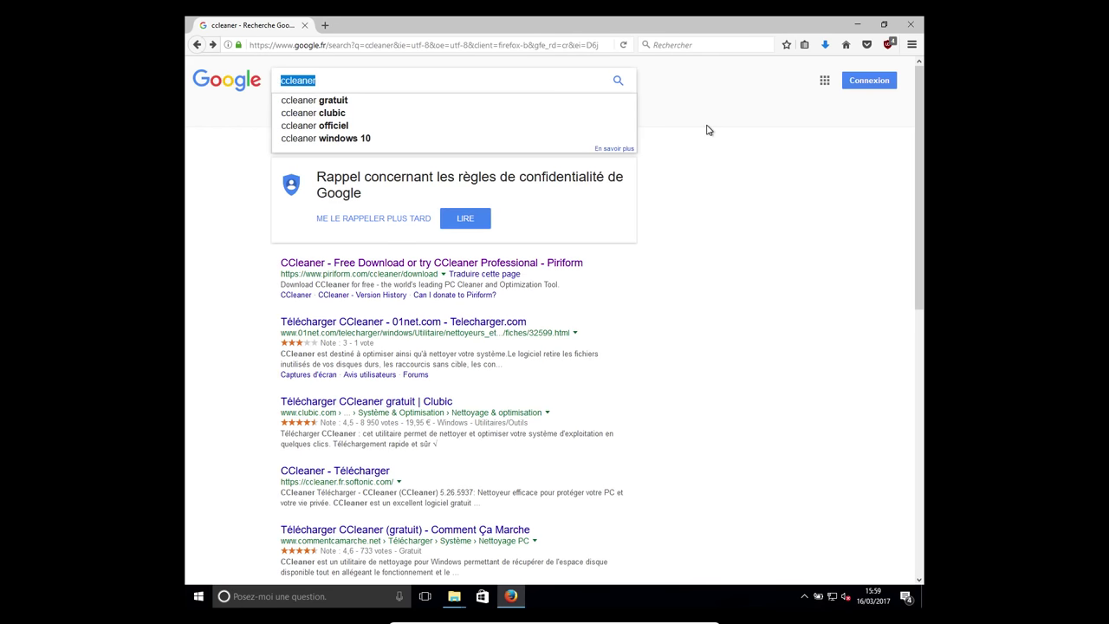
text(disk defra)
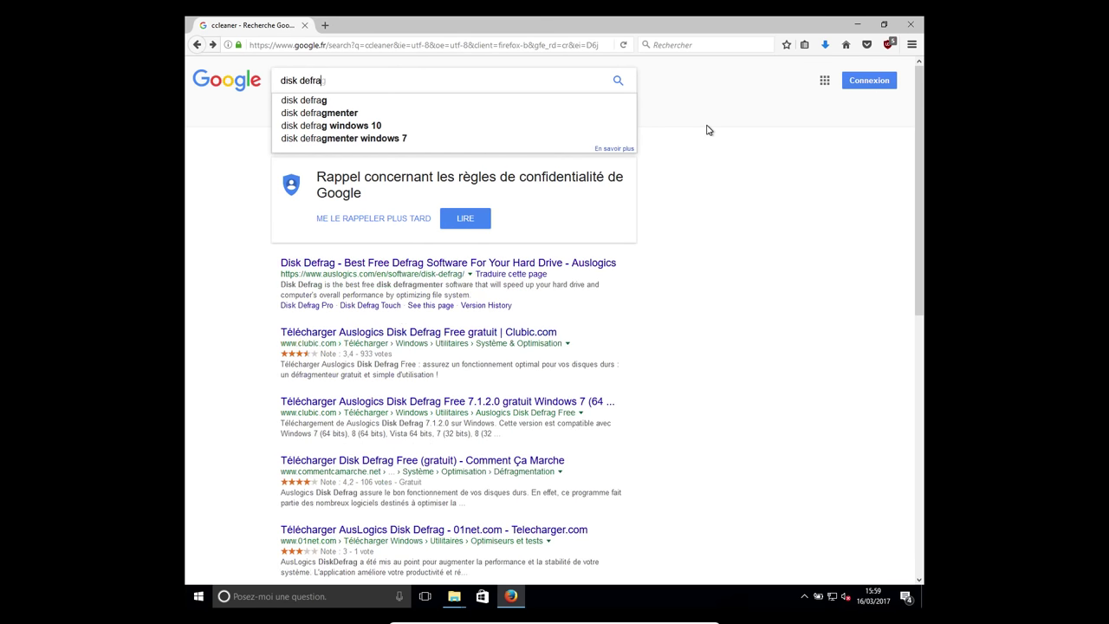
text(g)
key(Return)
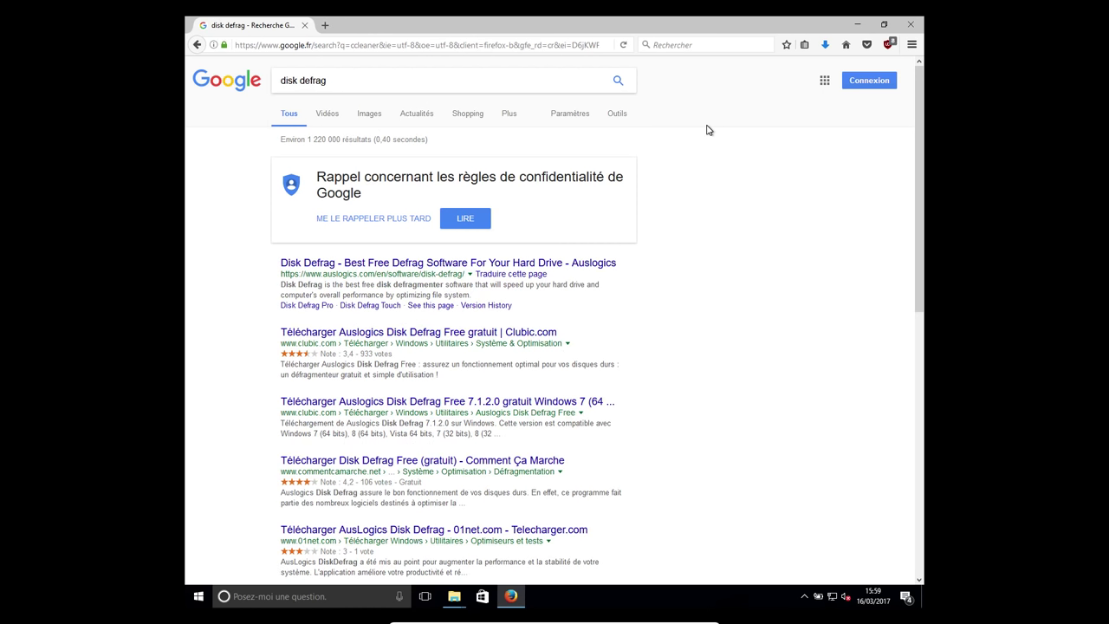
Save ausdiskdefragportable.exe from the Auslogics Portable version download, then minimize Firefox.
click(299, 263)
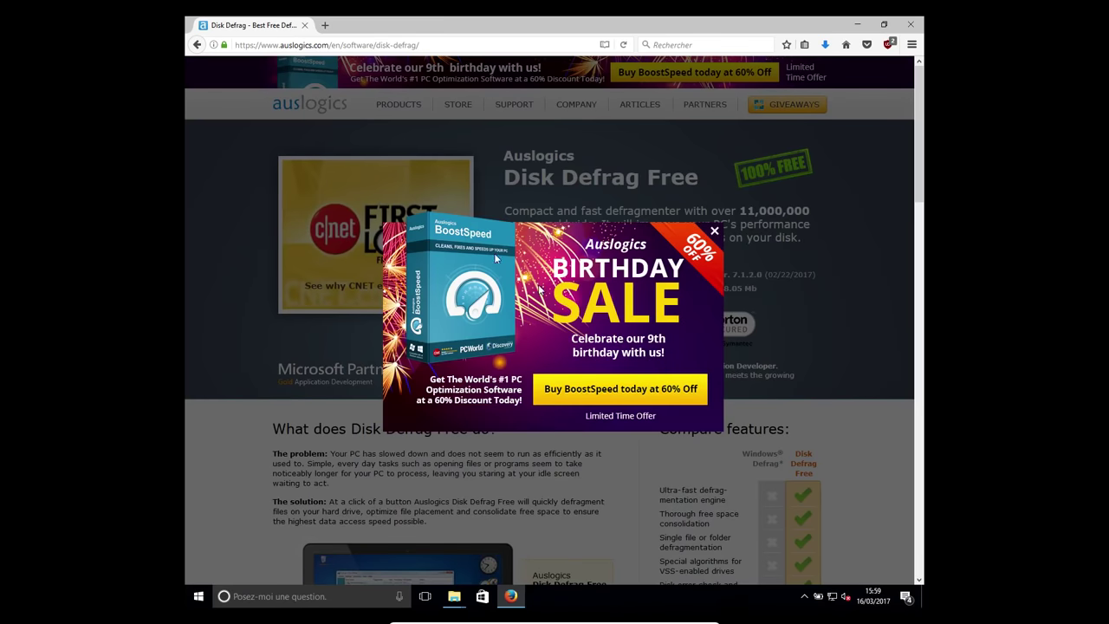
click(715, 232)
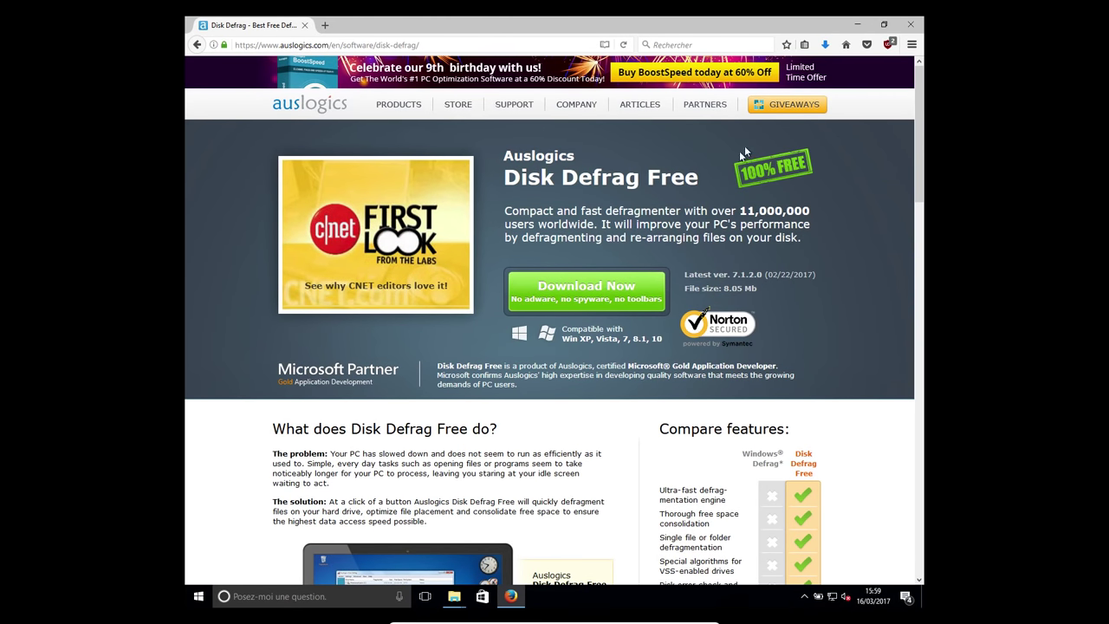
scroll(574, 414, down, 5)
scroll(522, 445, down, 4)
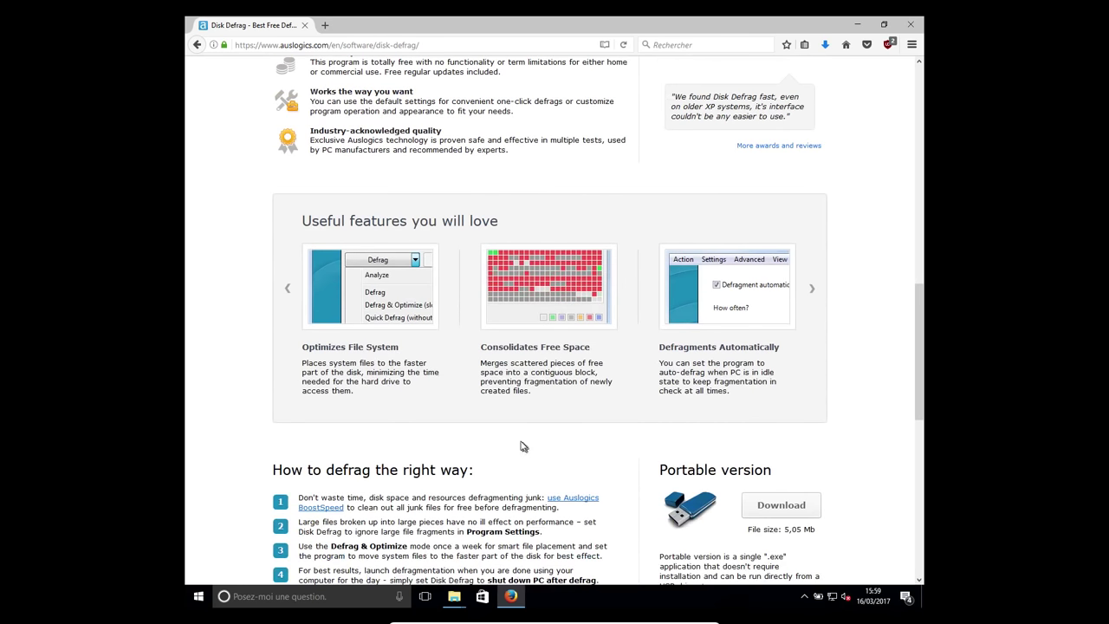
scroll(776, 461, down, 4)
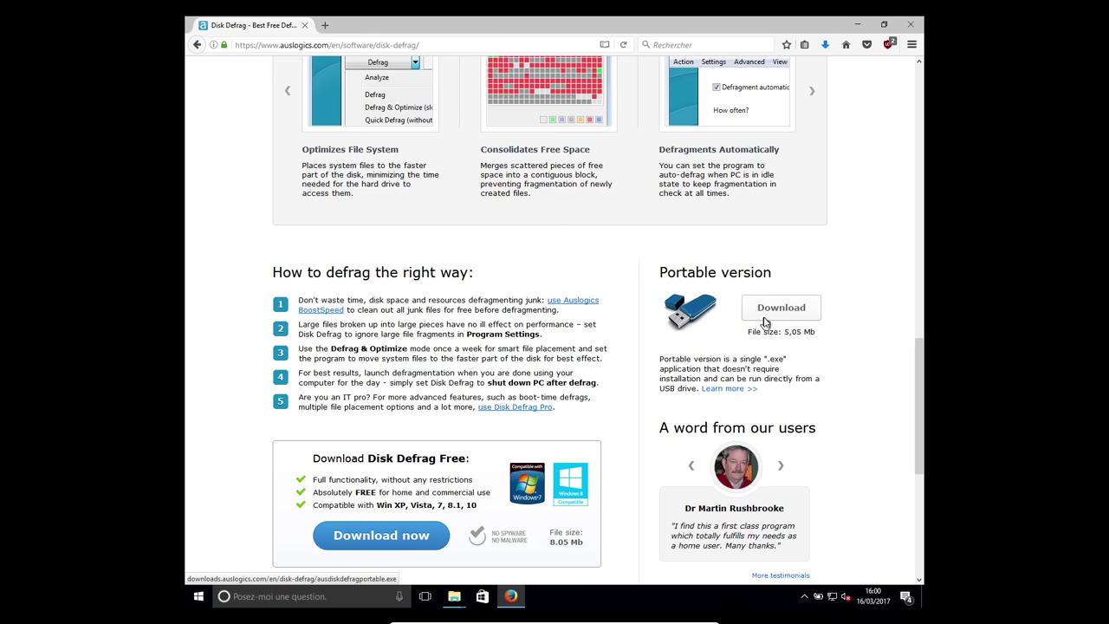
click(777, 317)
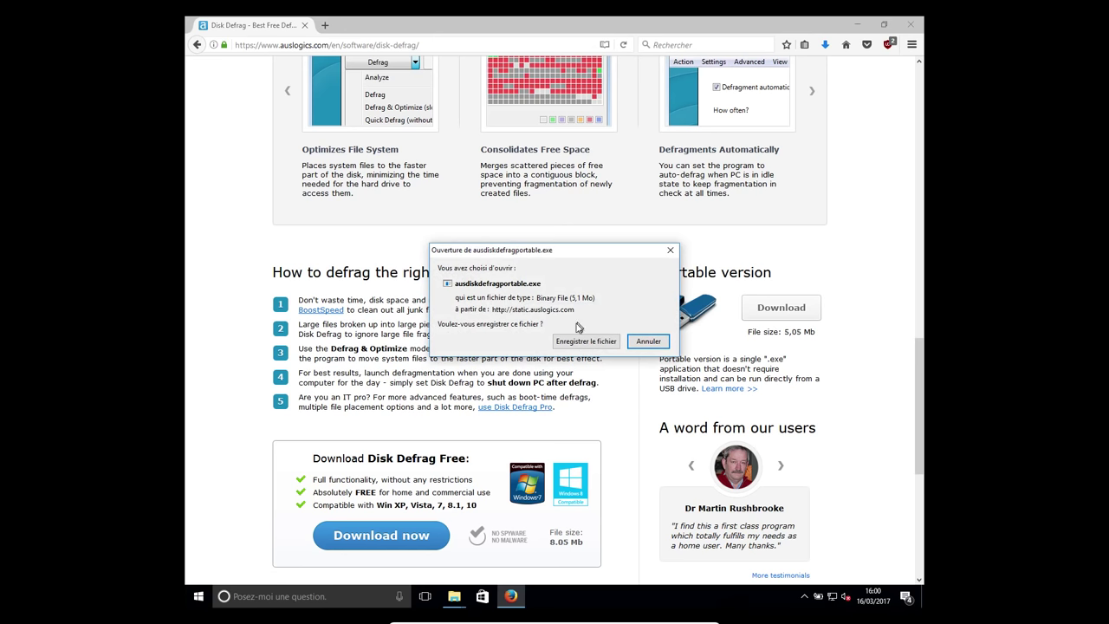
click(578, 342)
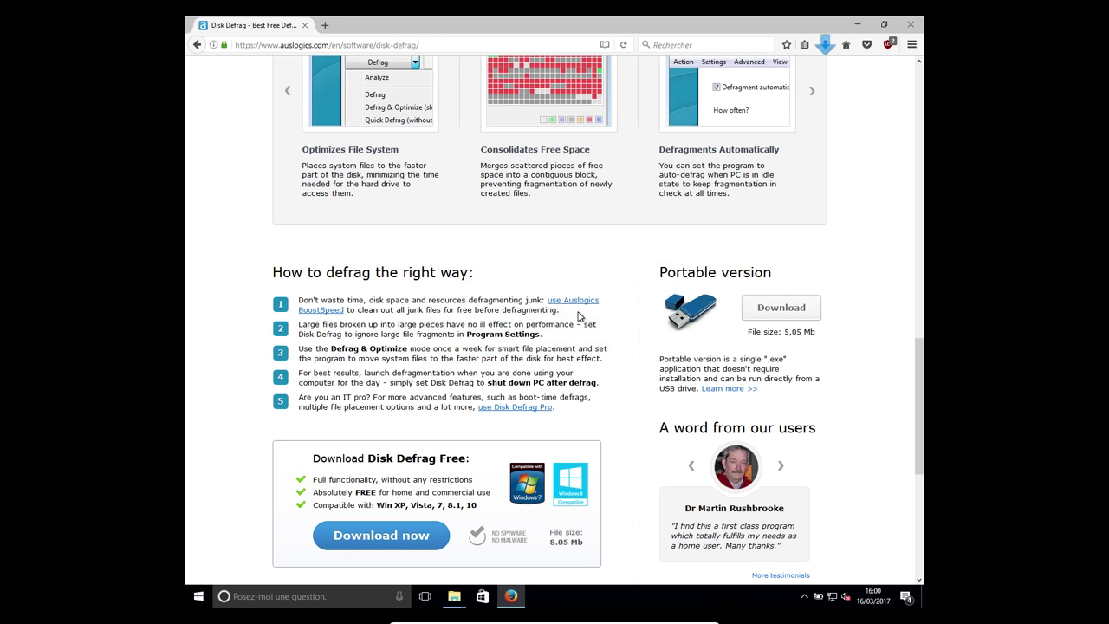
click(854, 25)
Run ccsetup528.exe from Téléchargements and approve the UAC prompt with the administrator password.
drag(439, 86, 523, 91)
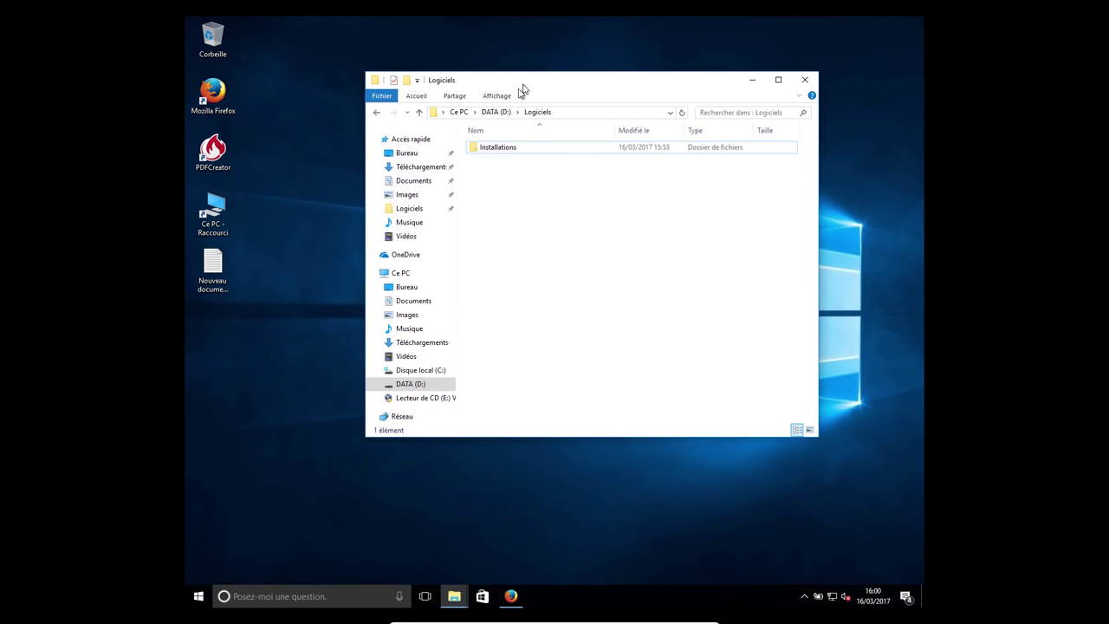
click(208, 588)
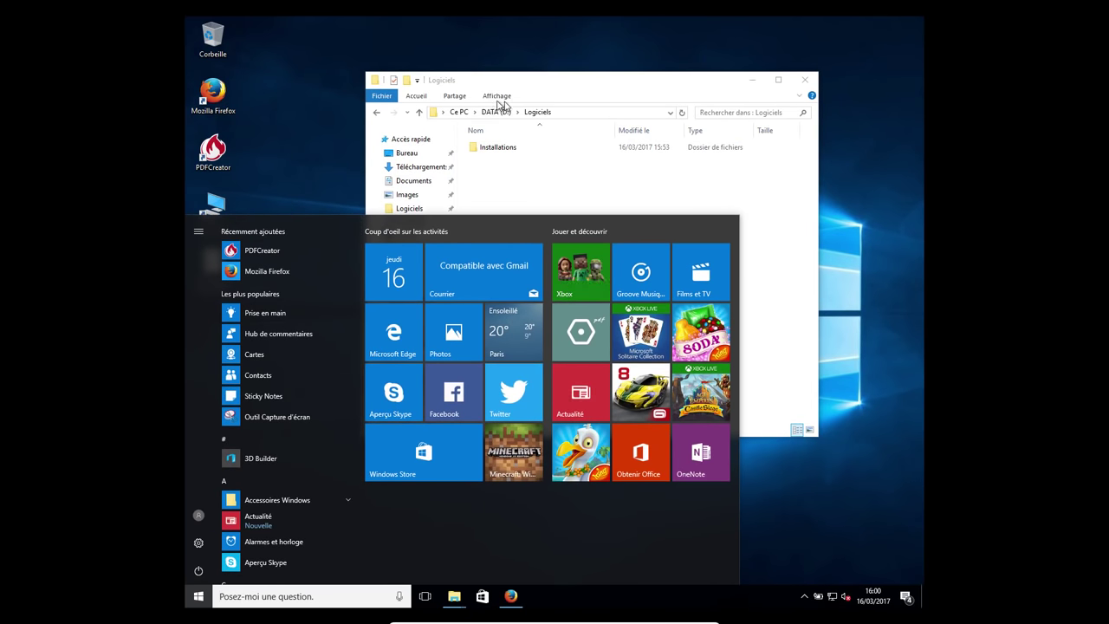
click(409, 209)
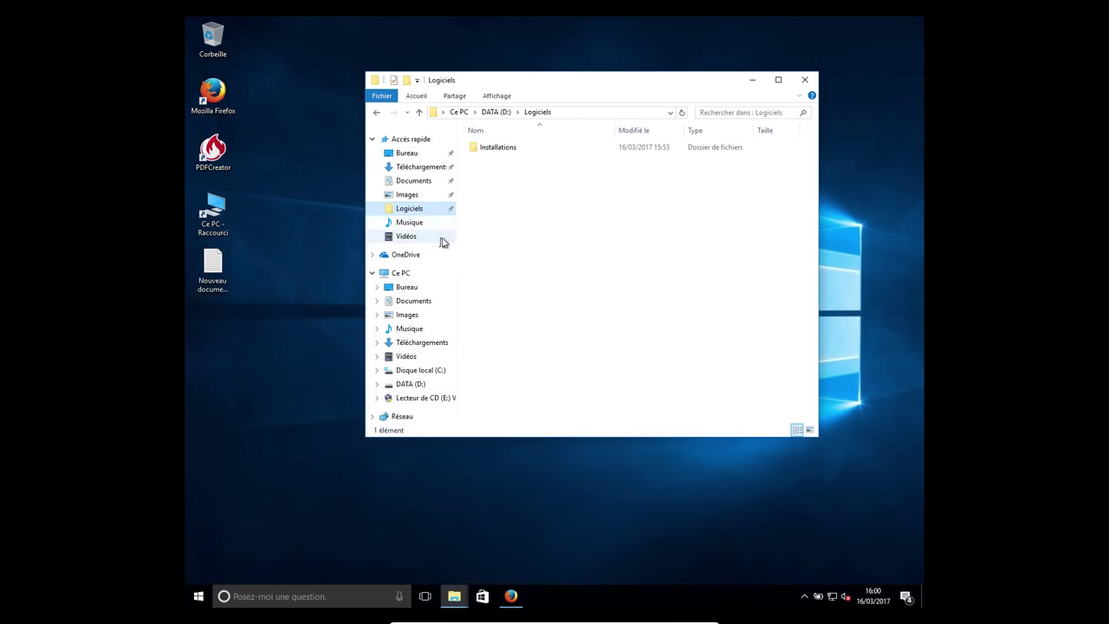
click(421, 343)
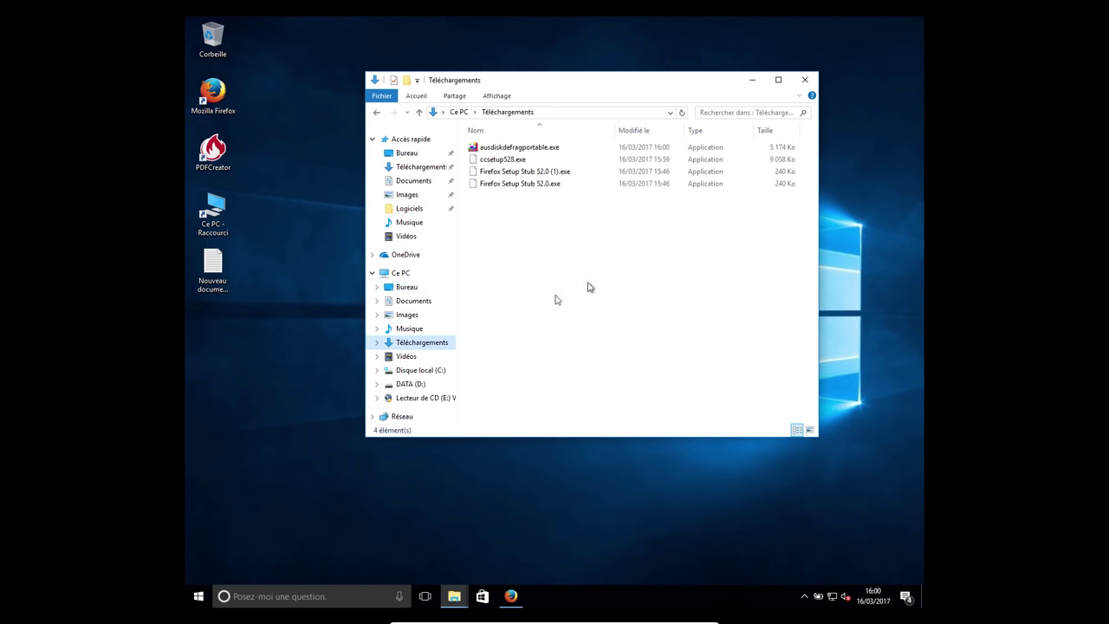
double_click(536, 160)
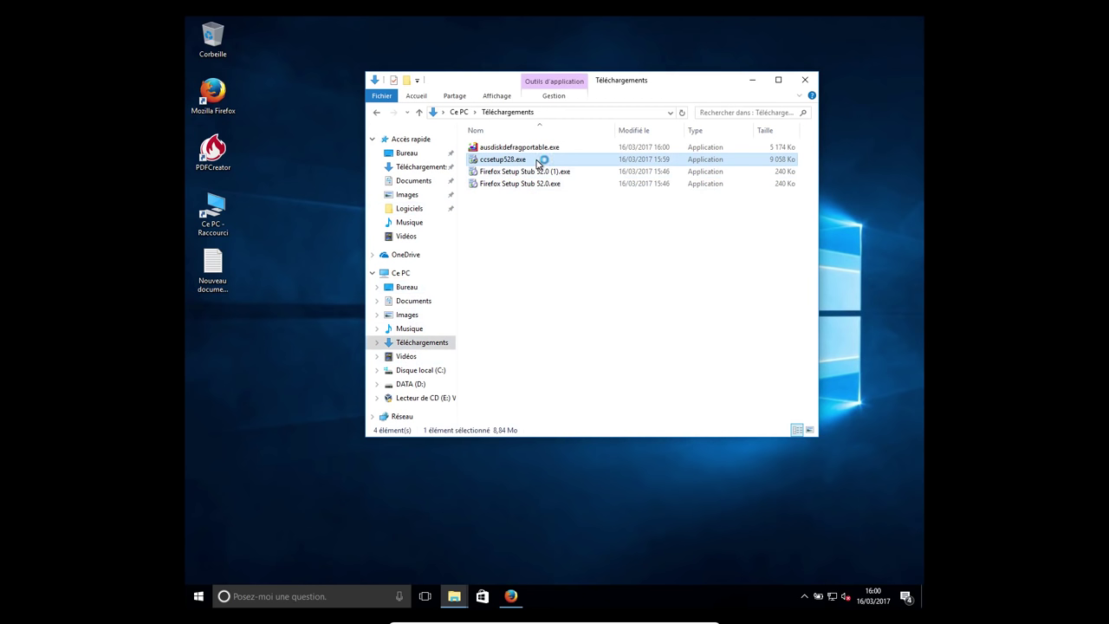
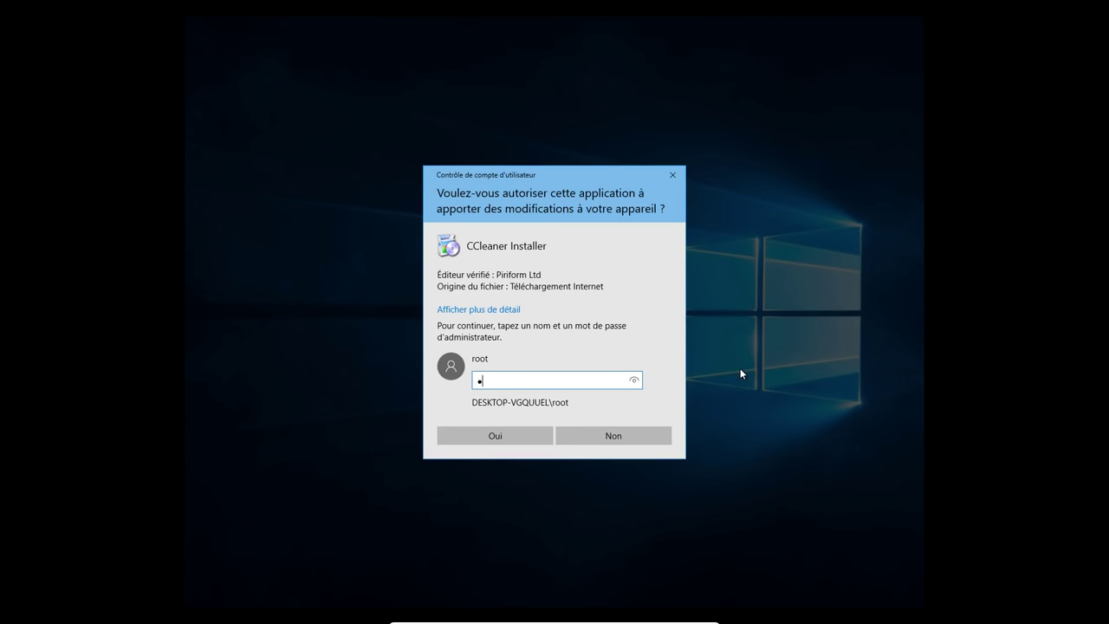
key(Return)
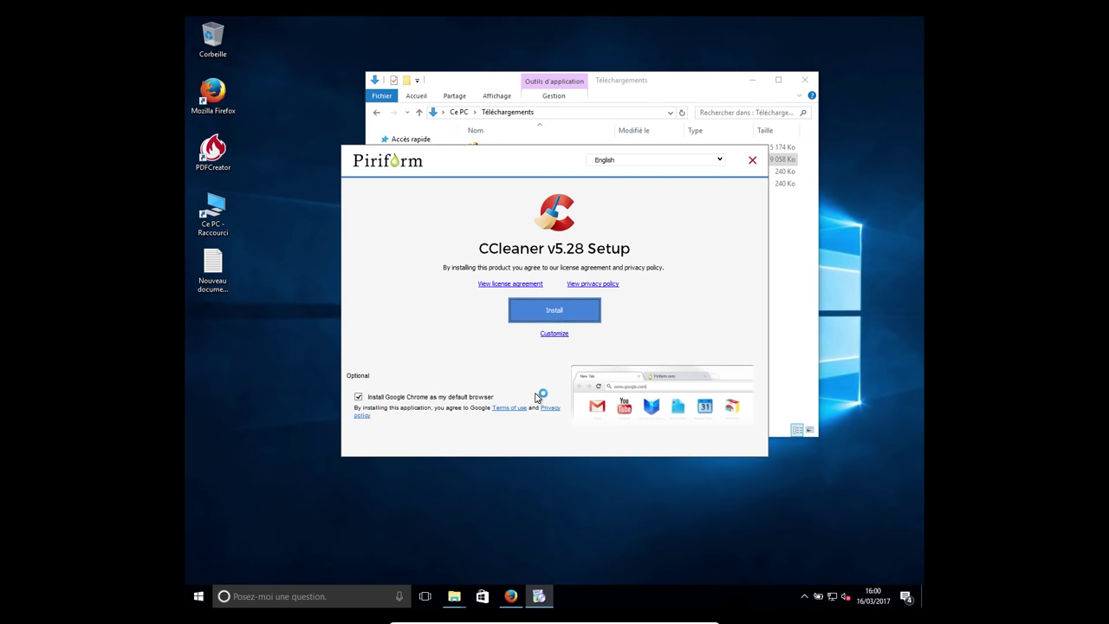
Install CCleaner v5.28 in Français with the Google Chrome offer unticked.
click(358, 398)
click(665, 164)
scroll(655, 184, up, 3)
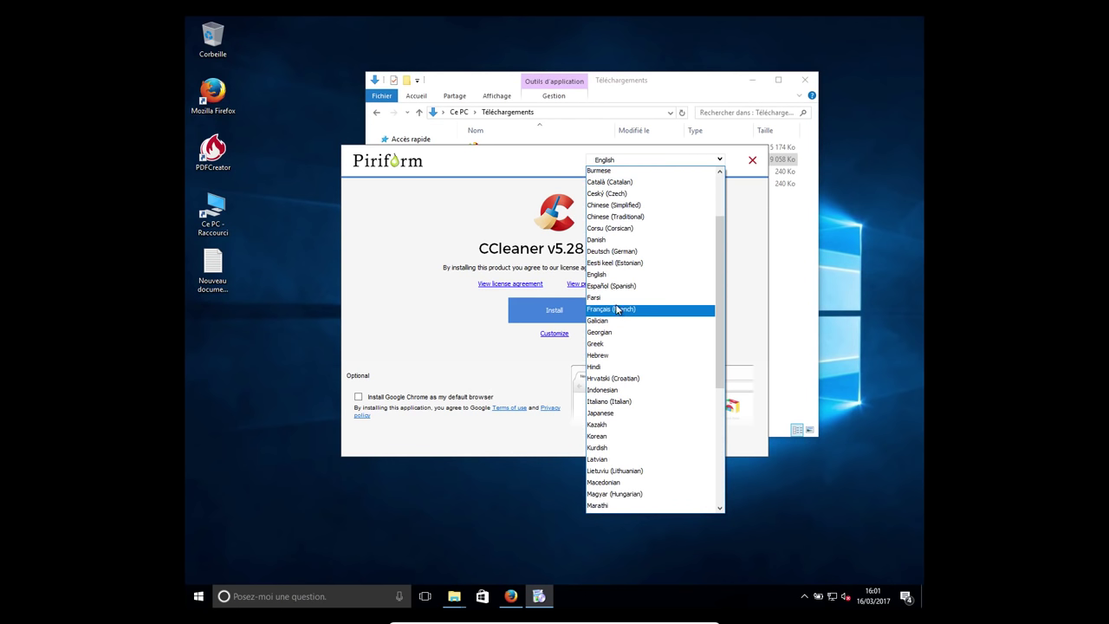
click(615, 310)
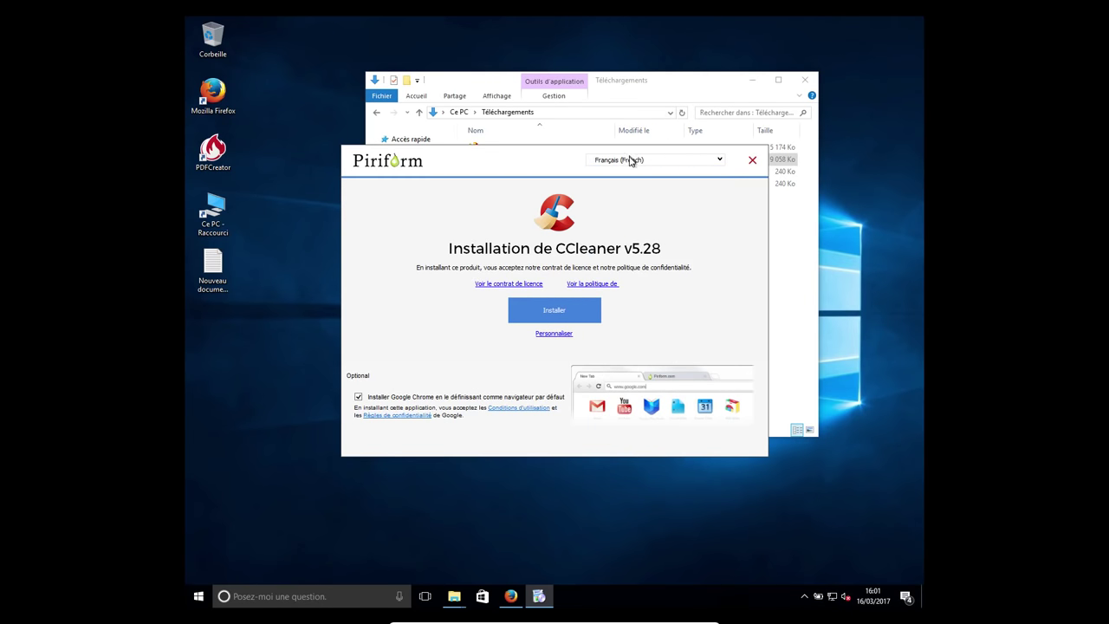
click(359, 398)
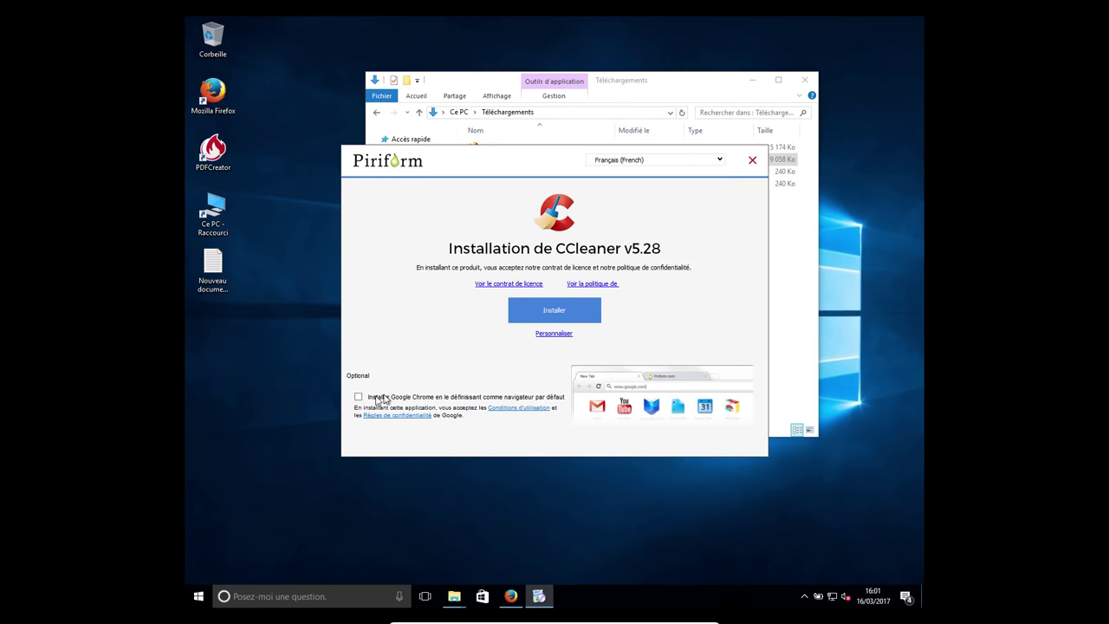
click(556, 334)
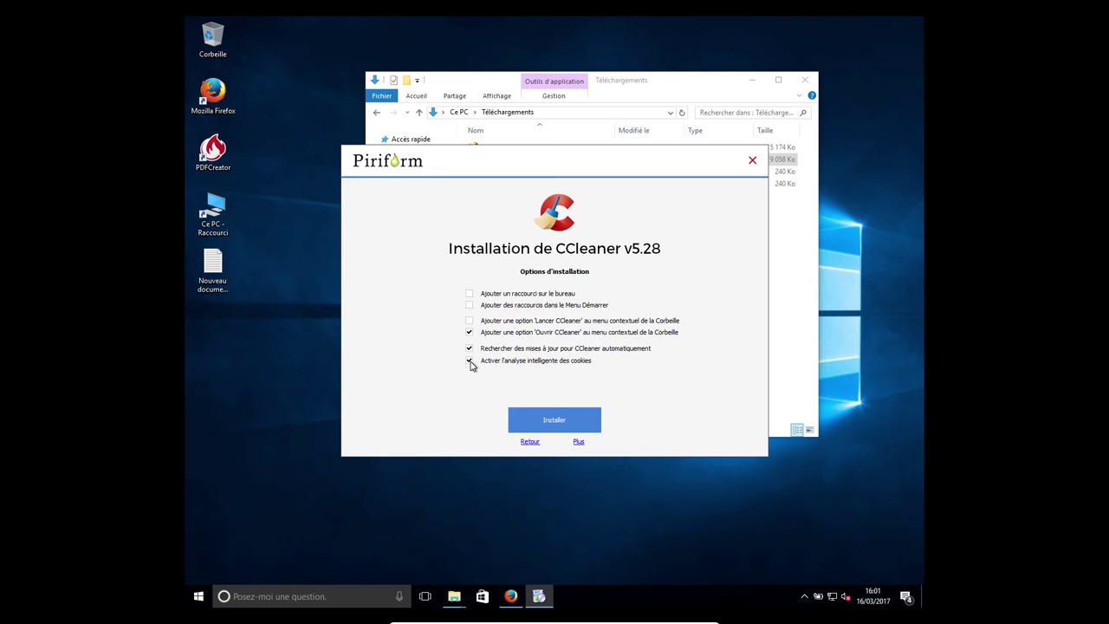
click(561, 422)
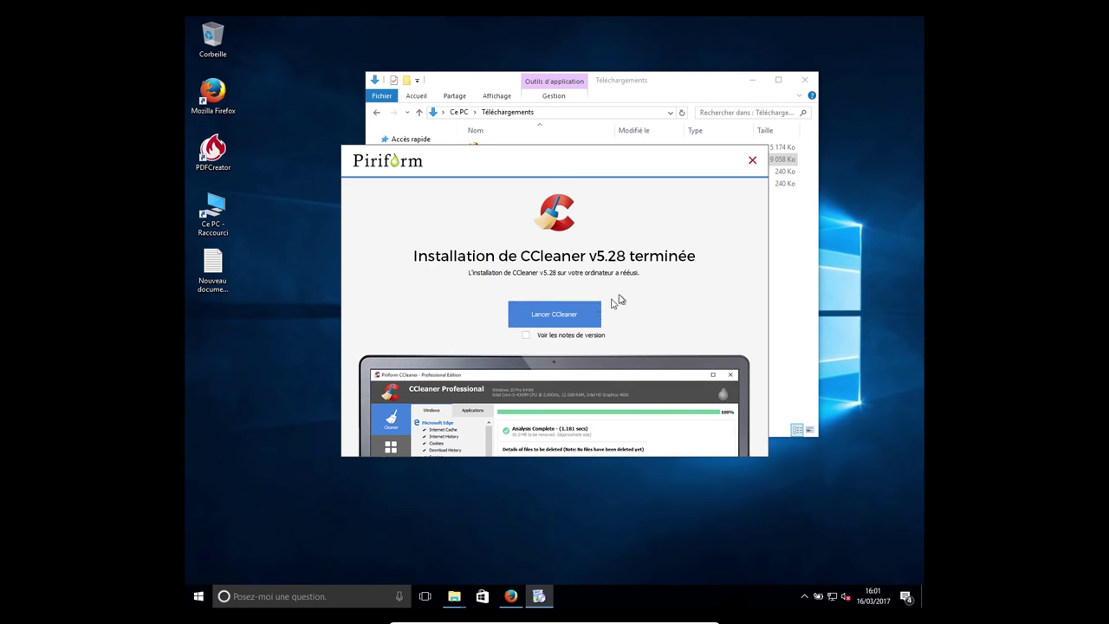
Close the installer and launch CCleaner maximized from the Recycle Bin's context menu.
click(752, 163)
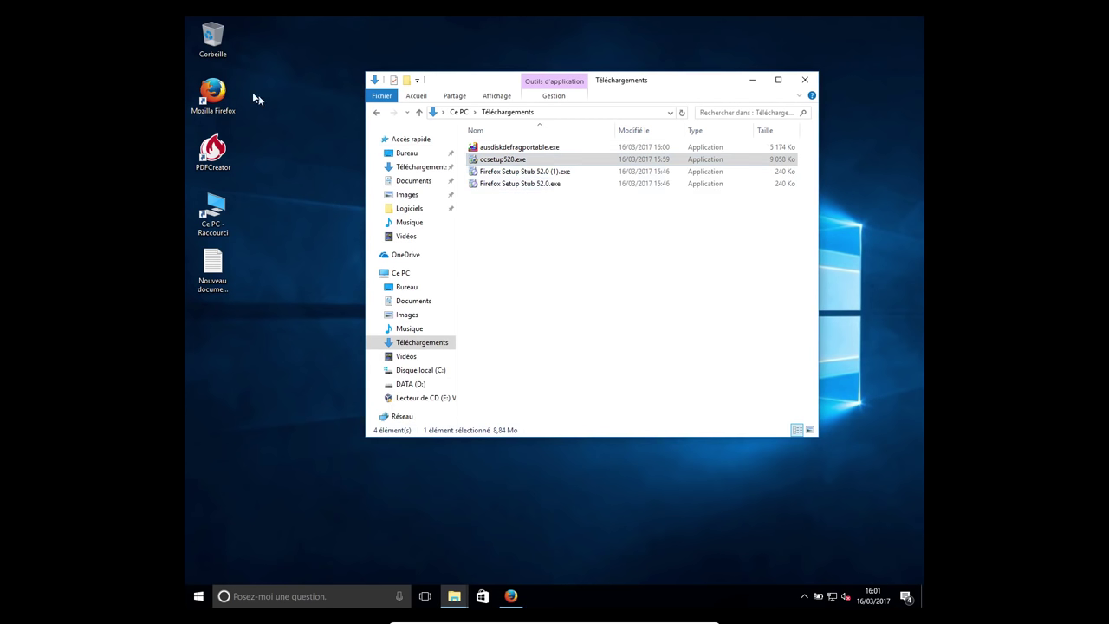
right_click(218, 40)
click(272, 74)
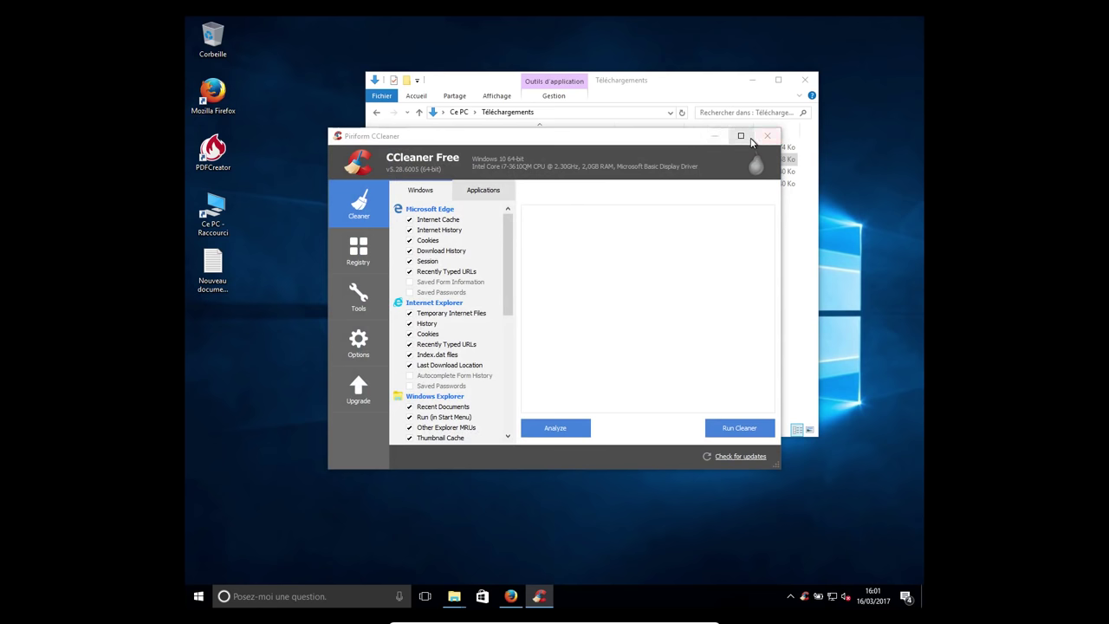
click(741, 136)
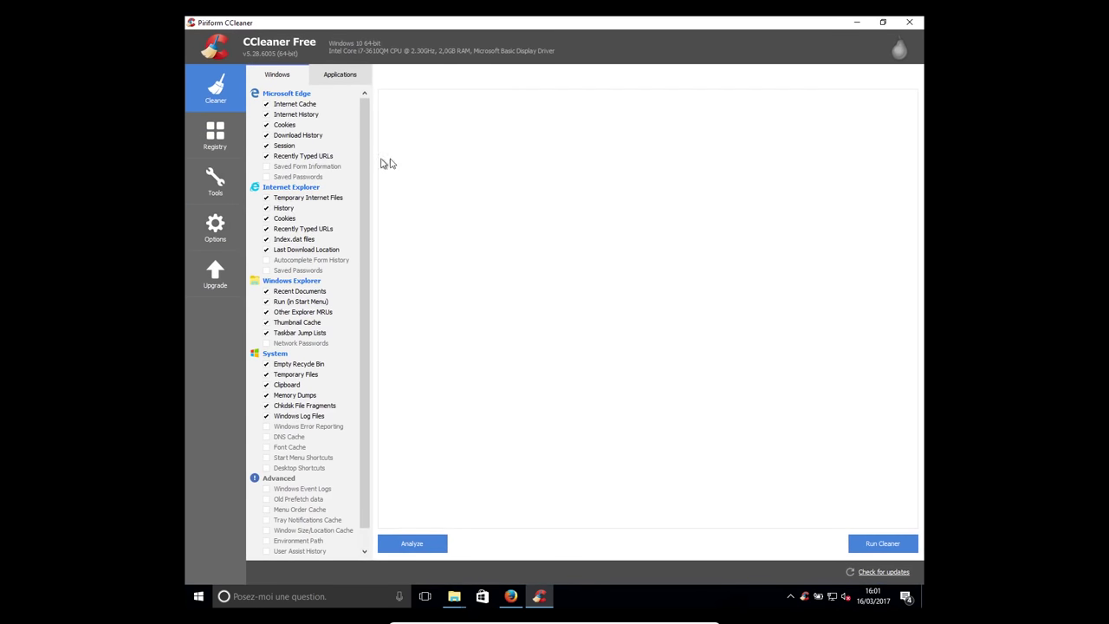
Browse CCleaner's Registry, Tools and Options sections, then close the program.
click(215, 137)
click(213, 182)
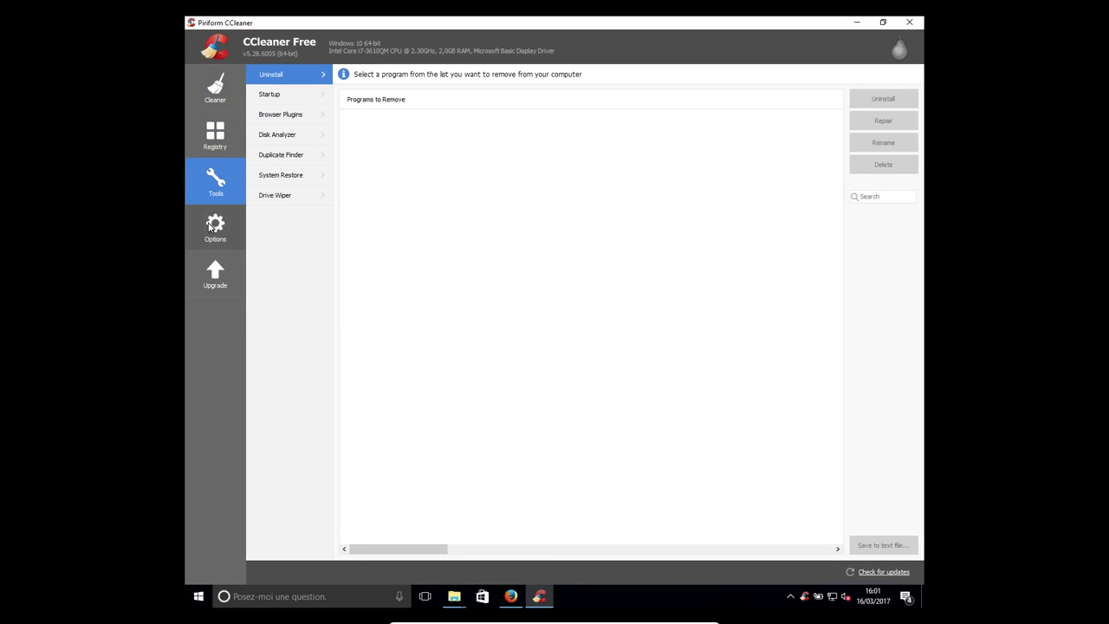
click(215, 227)
click(909, 27)
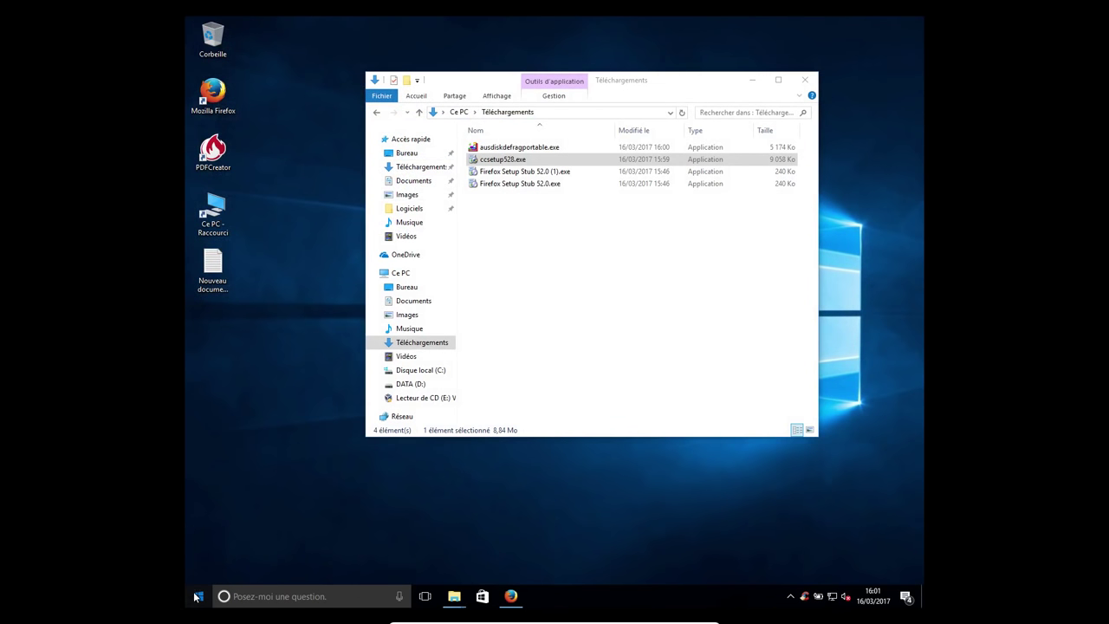
click(197, 597)
scroll(293, 490, down, 5)
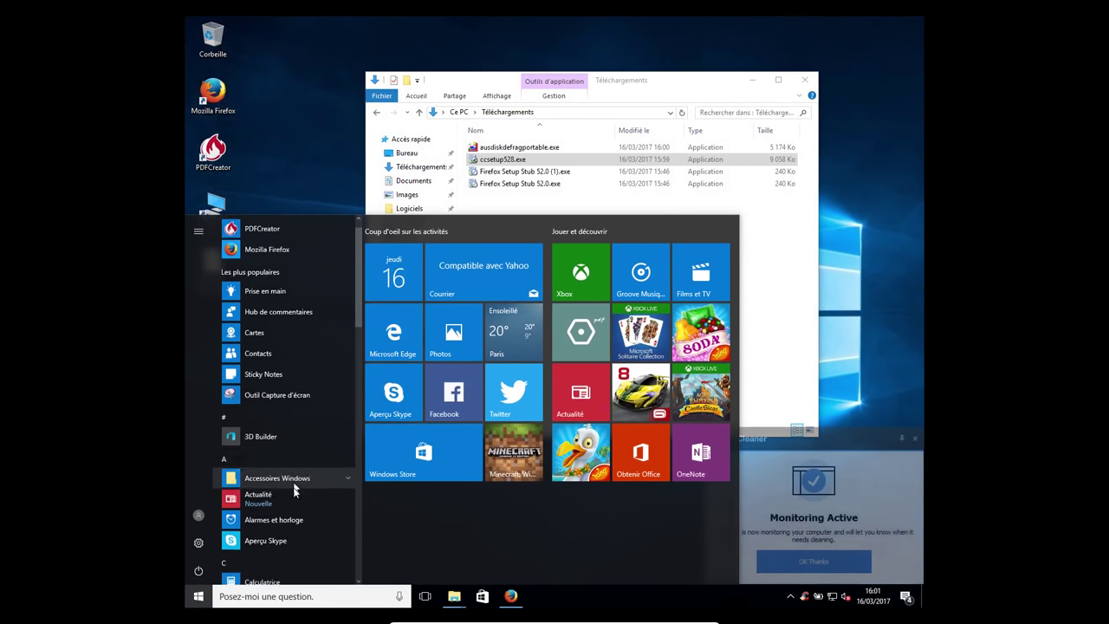
click(883, 364)
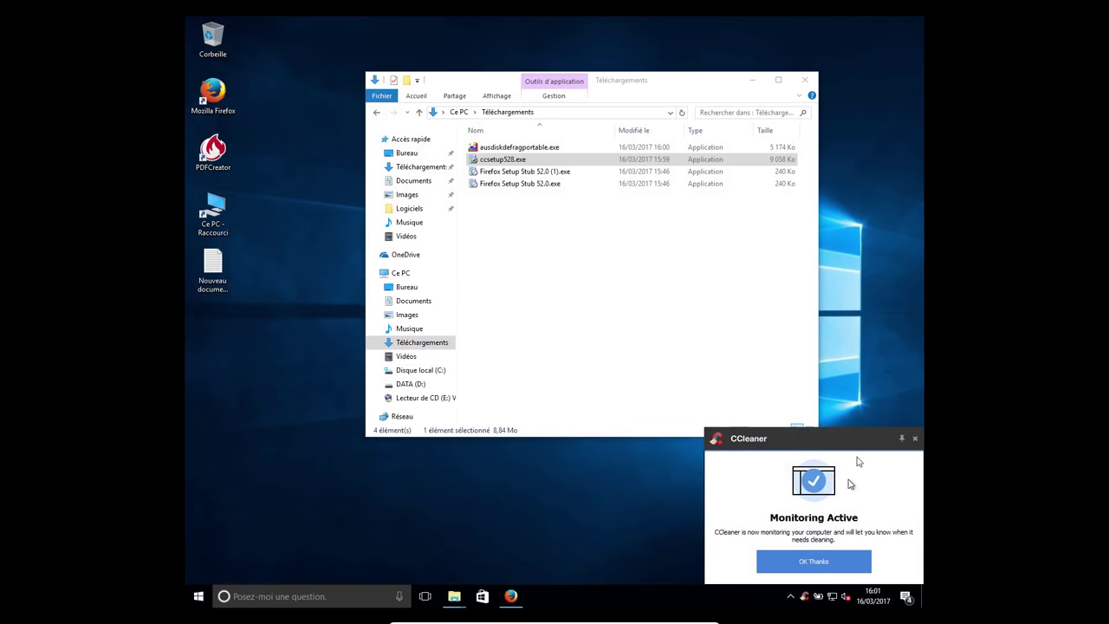
Untick Enable system monitoring and Enable Active Monitoring from the tray icon, confirm Oui, and close CCleaner.
right_click(805, 598)
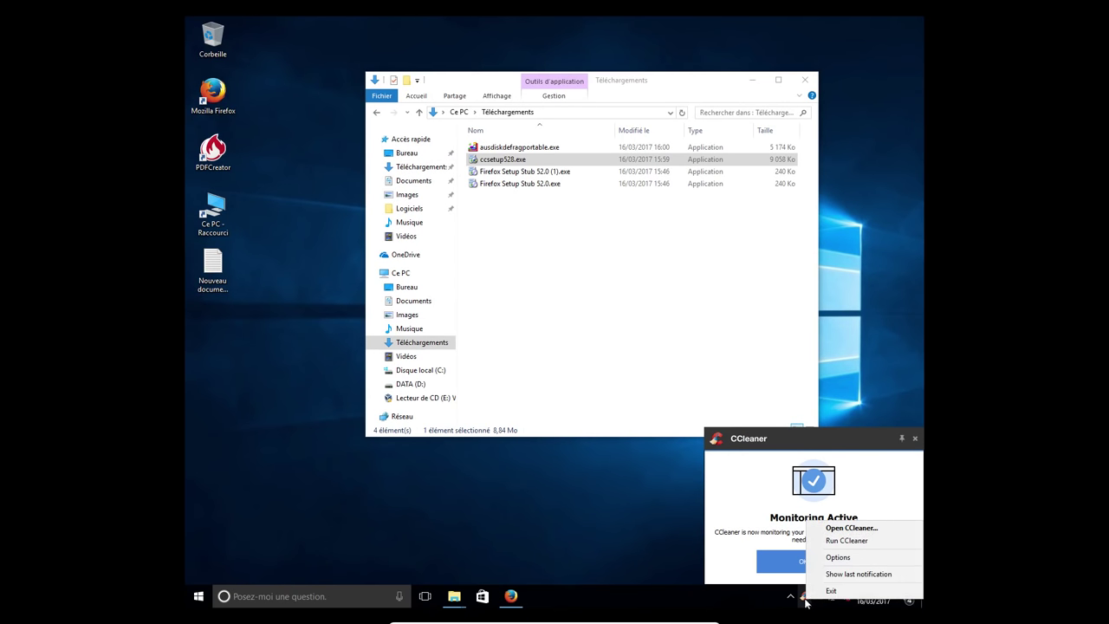
click(846, 560)
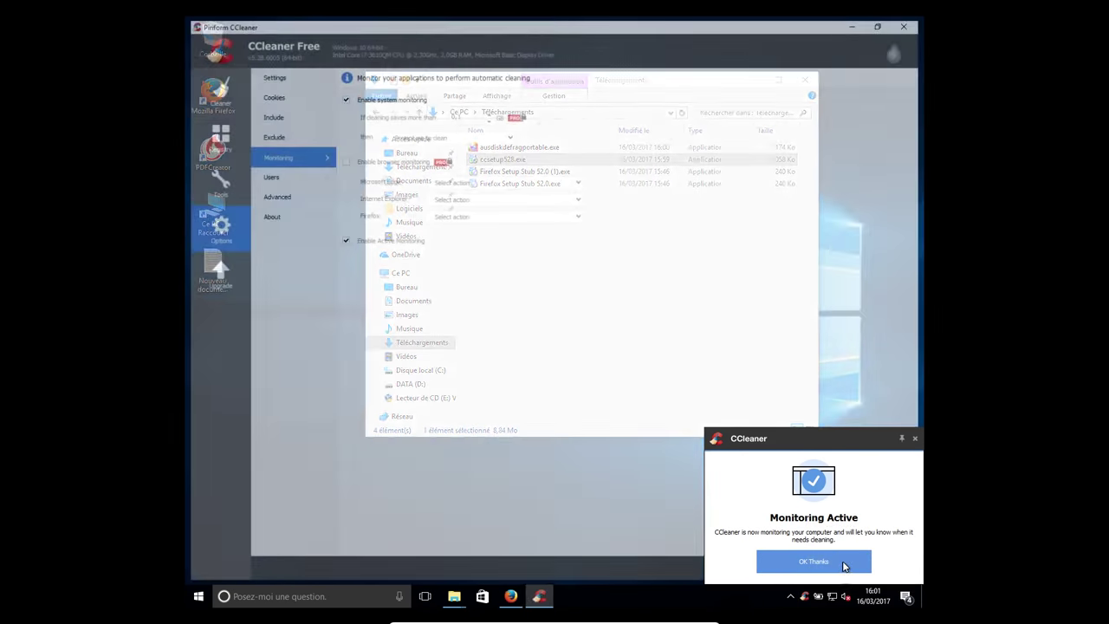
click(358, 99)
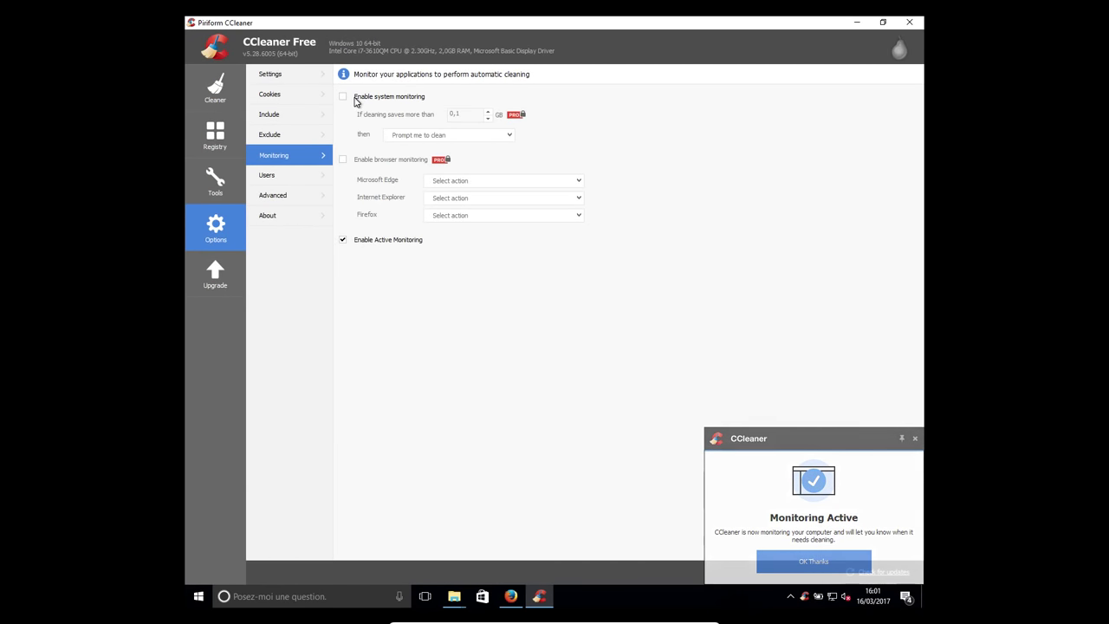
click(363, 246)
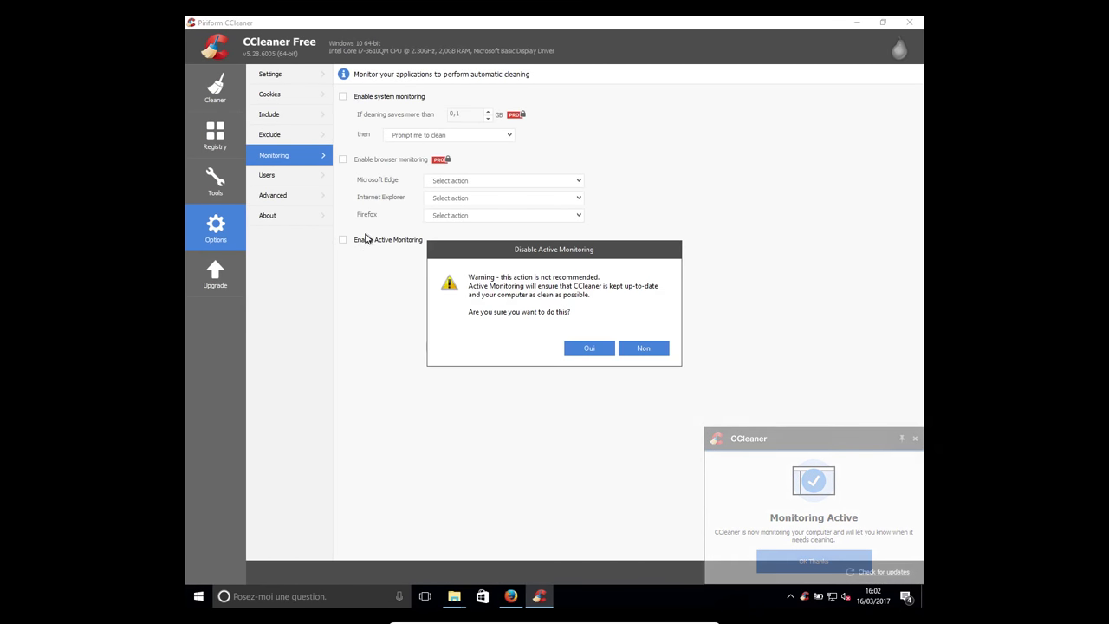
click(589, 349)
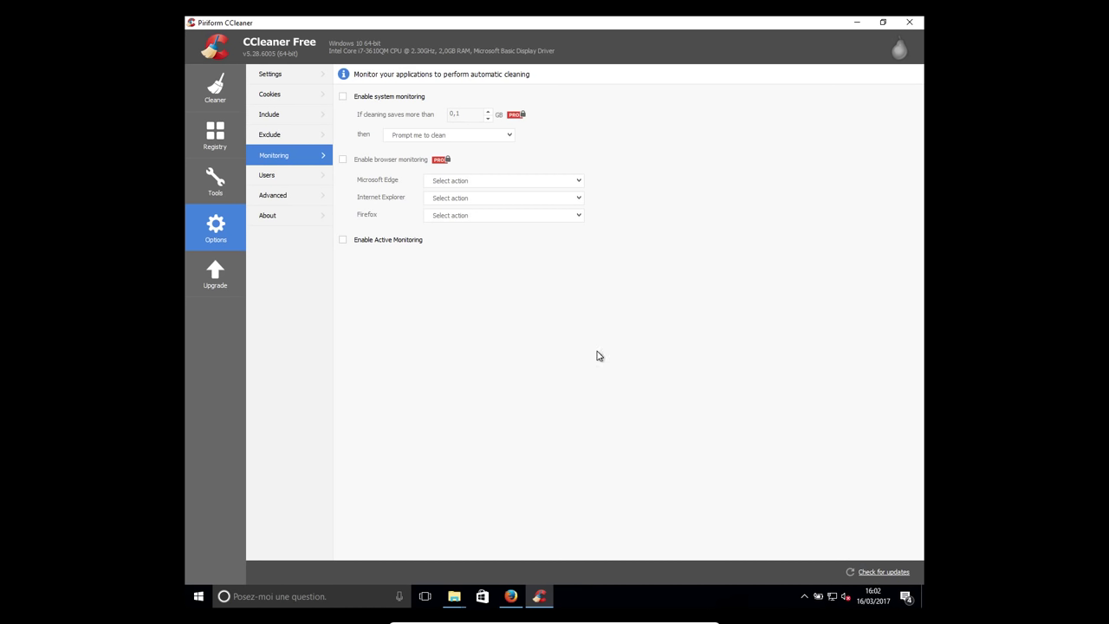
click(909, 22)
Cut ausdiskdefragportable.exe from Téléchargements and paste it into D:\Logiciels.
right_click(533, 149)
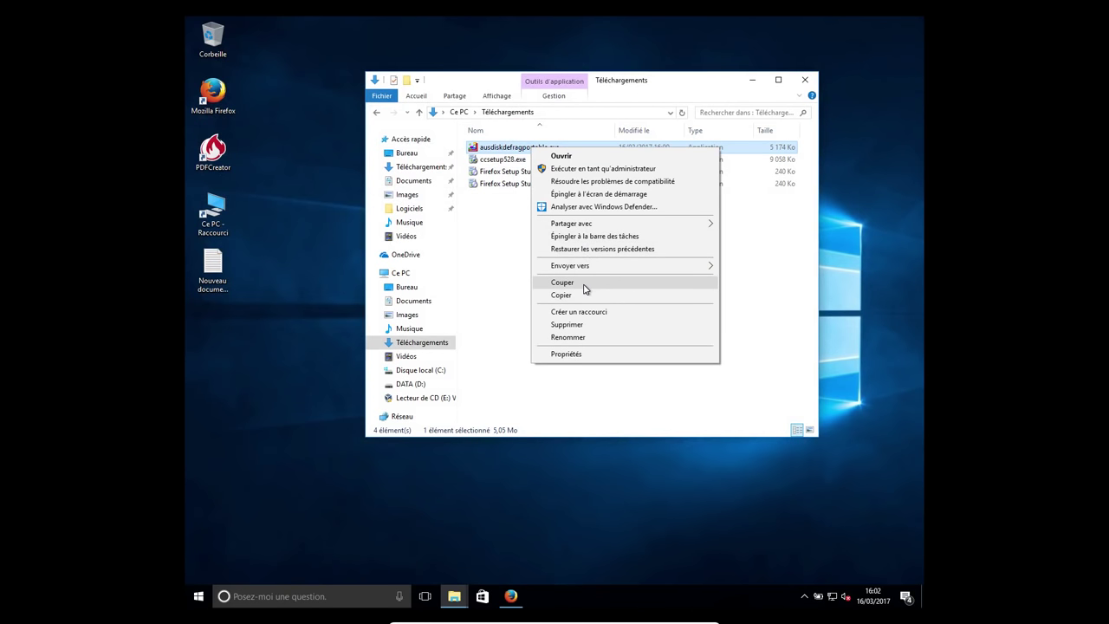
click(585, 285)
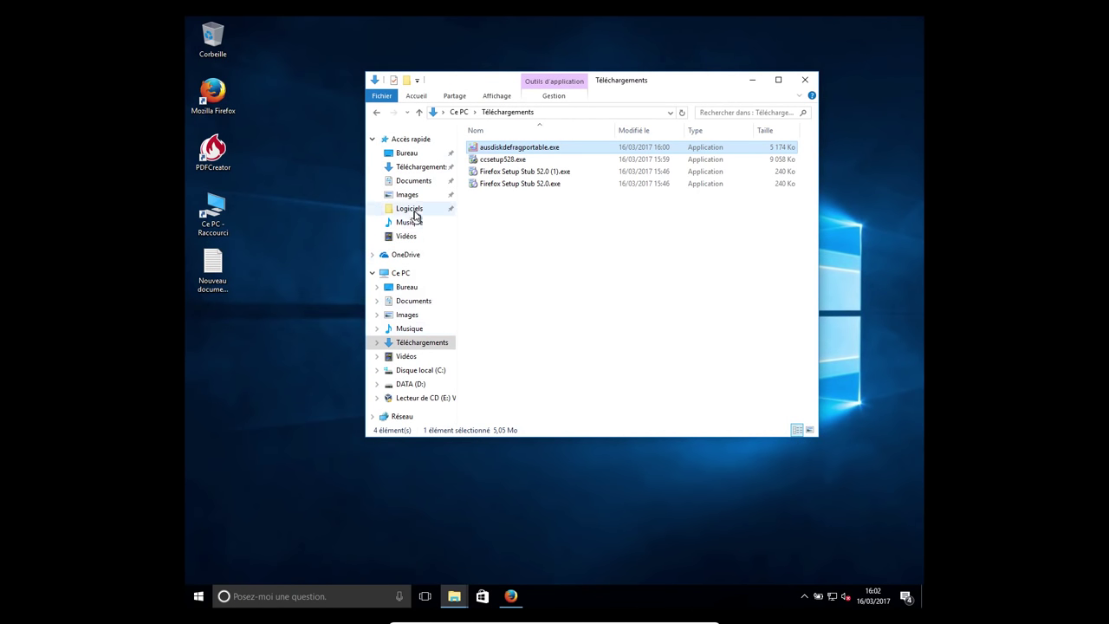
click(411, 209)
right_click(542, 211)
click(569, 287)
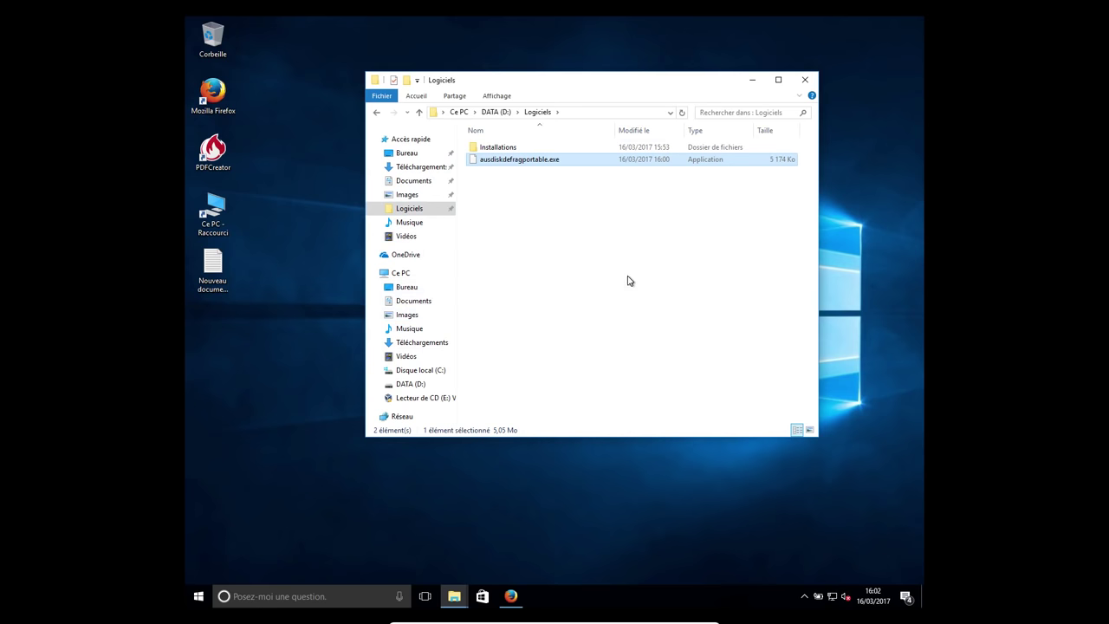
click(512, 170)
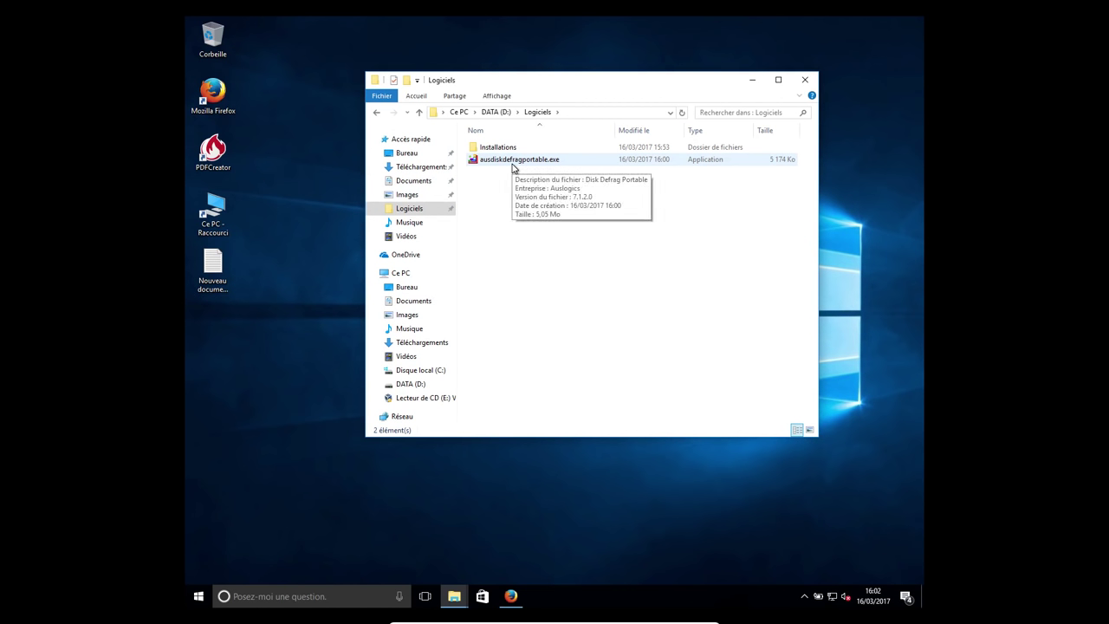
Run ausdiskdefragportable.exe, accept the Exécuter prompt, and dismiss the administrator-rights warning.
double_click(513, 163)
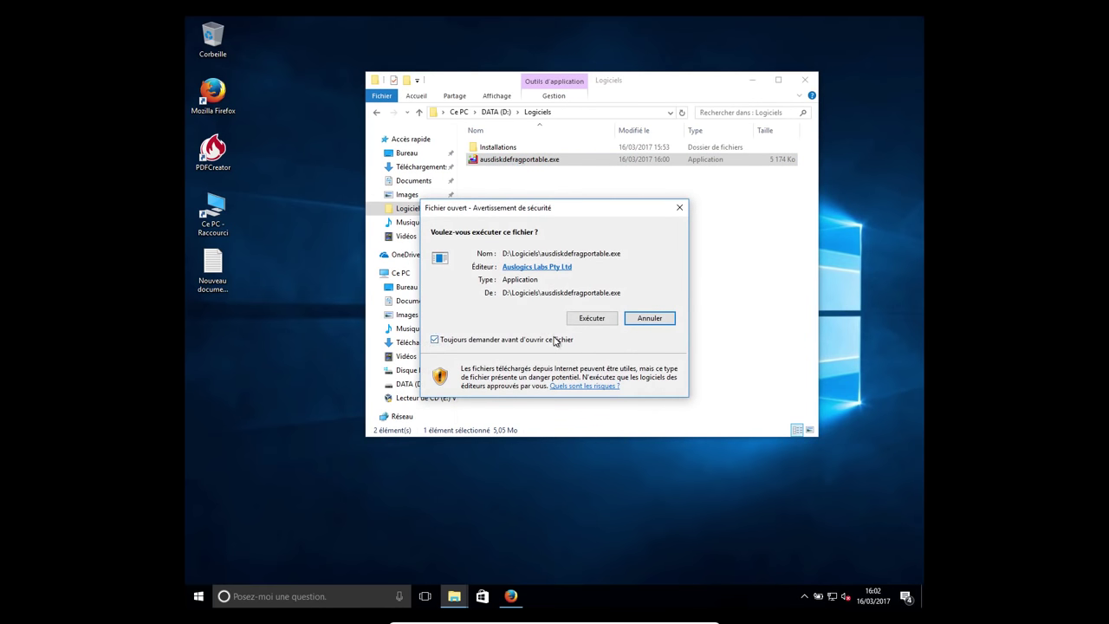
click(588, 319)
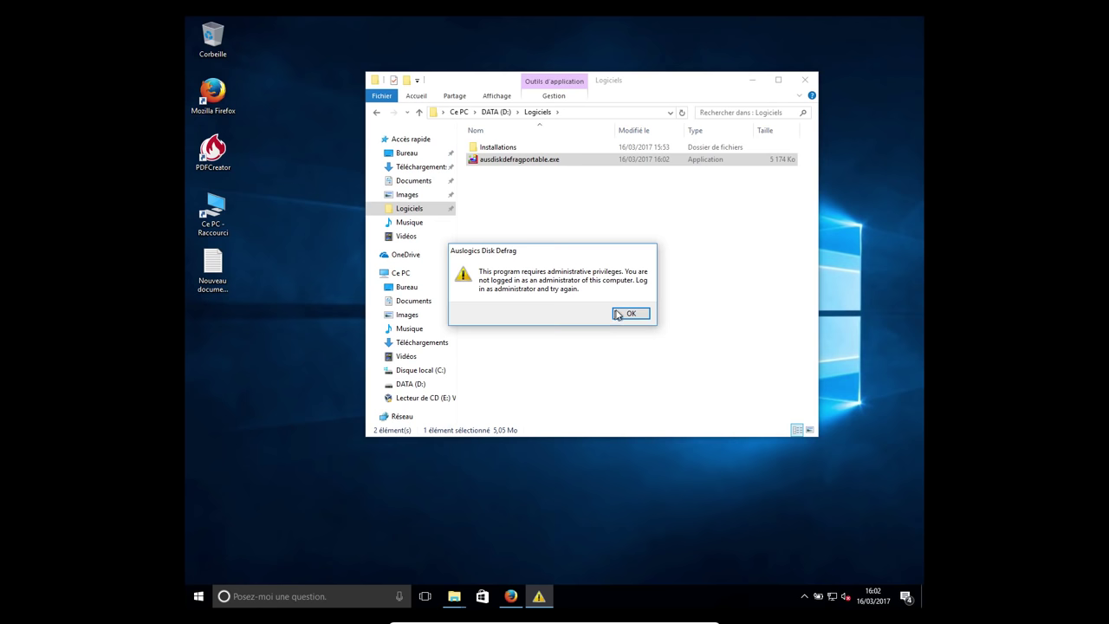
click(631, 314)
Run Disk Defrag as administrator, untick DATA (D:) leaving Disque local (C:), then close it.
right_click(492, 163)
click(530, 181)
text(••••••••)
key(Return)
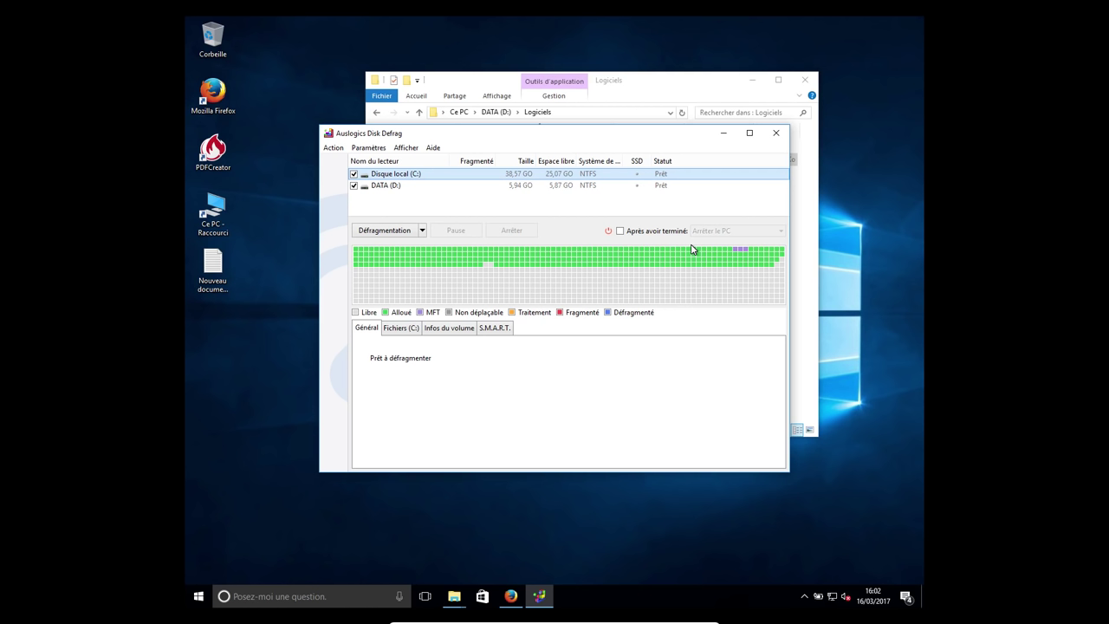
click(353, 186)
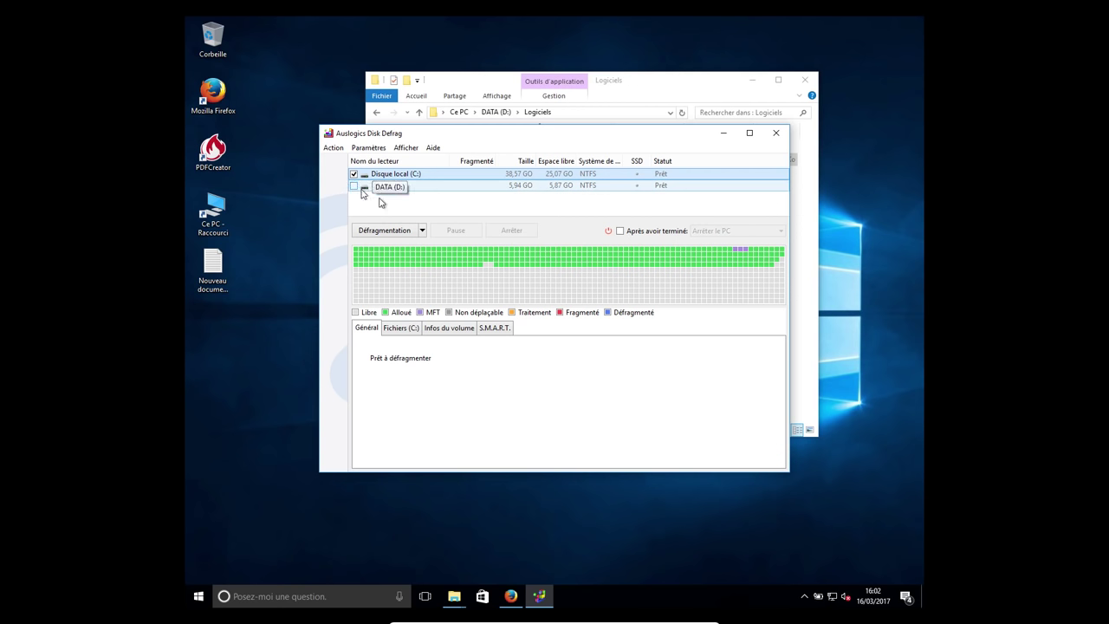
click(777, 133)
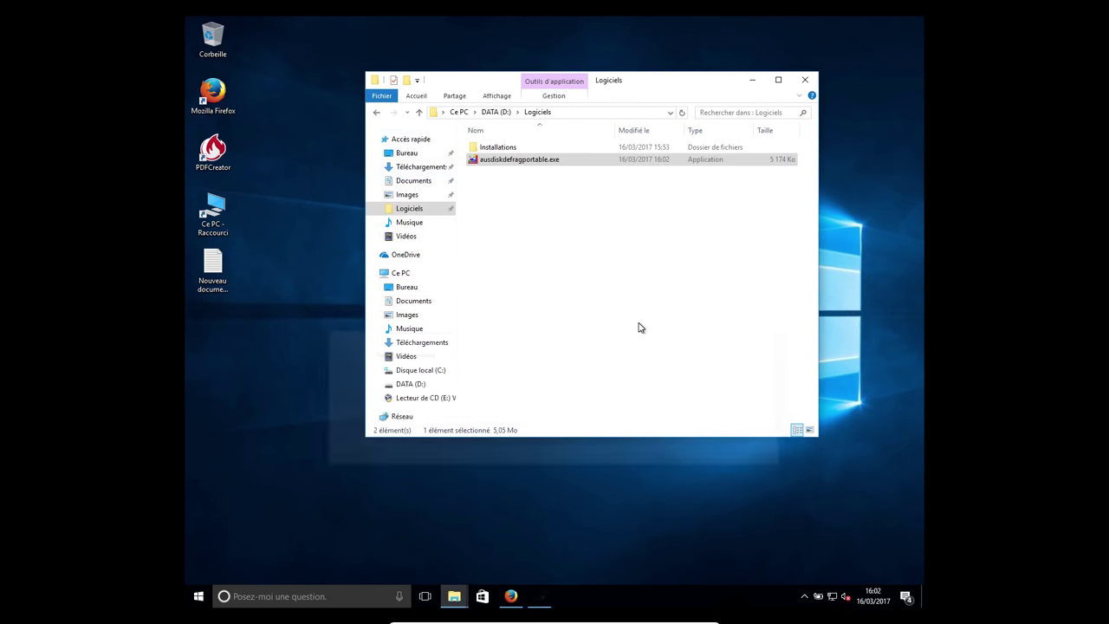
Close the Logiciels window, send Firefox to its start page, and close the browser.
click(805, 80)
click(510, 596)
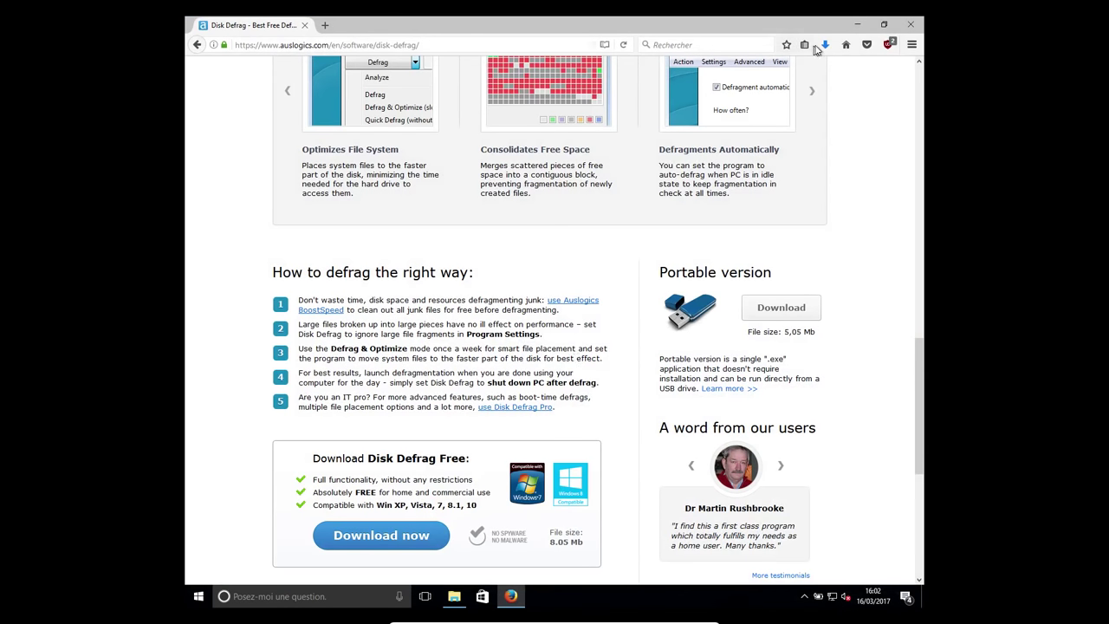
click(845, 45)
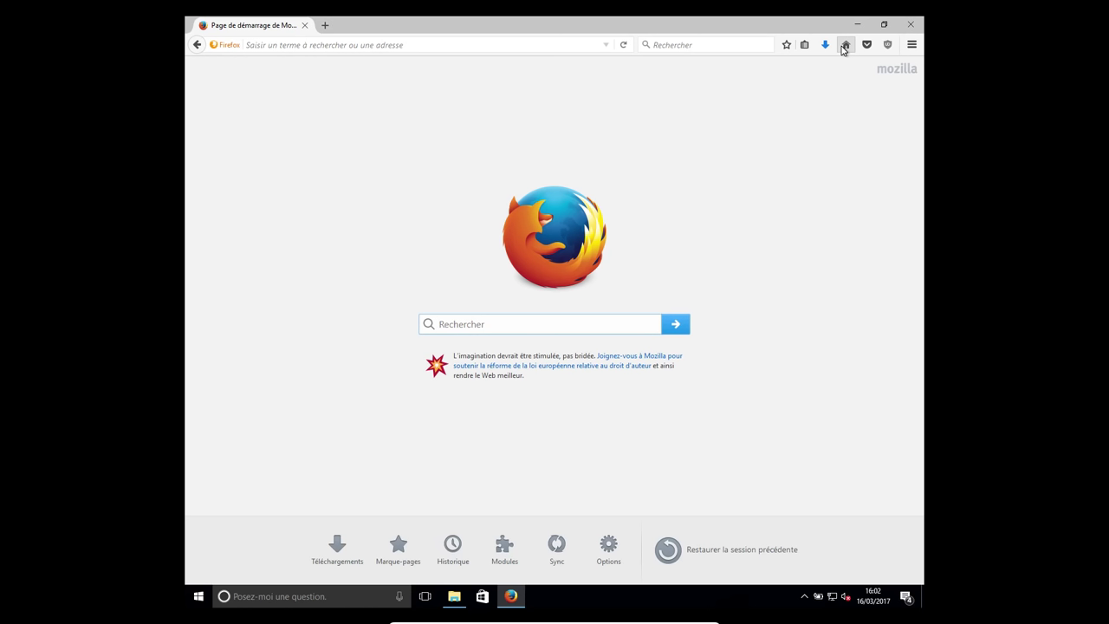
click(911, 24)
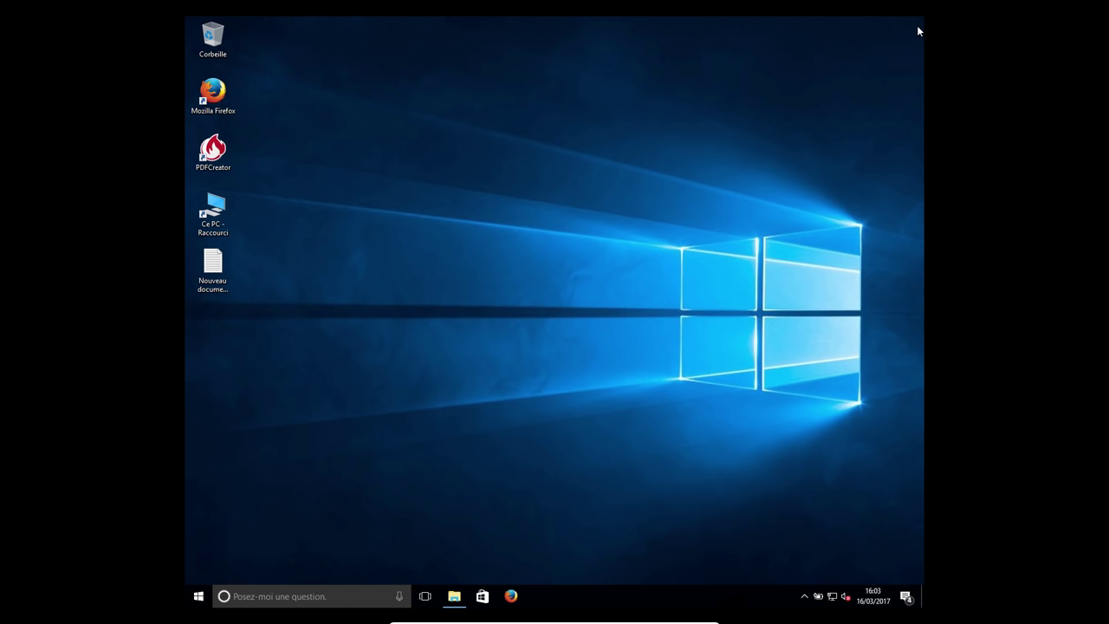
Hide the Cortana search box from the taskbar.
right_click(286, 597)
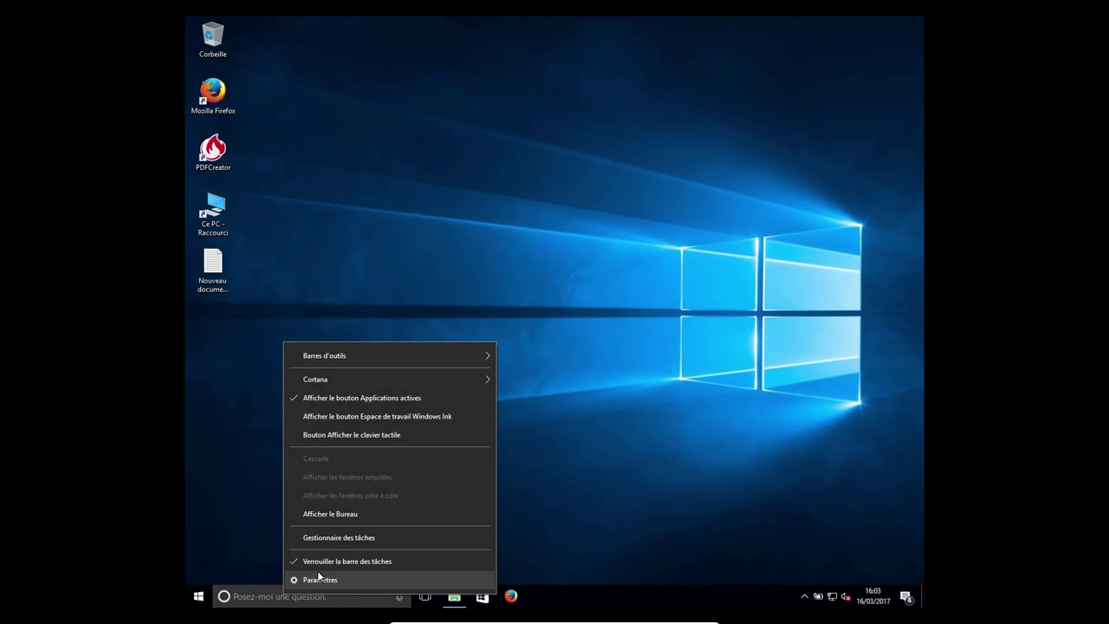
mouse_move(358, 378)
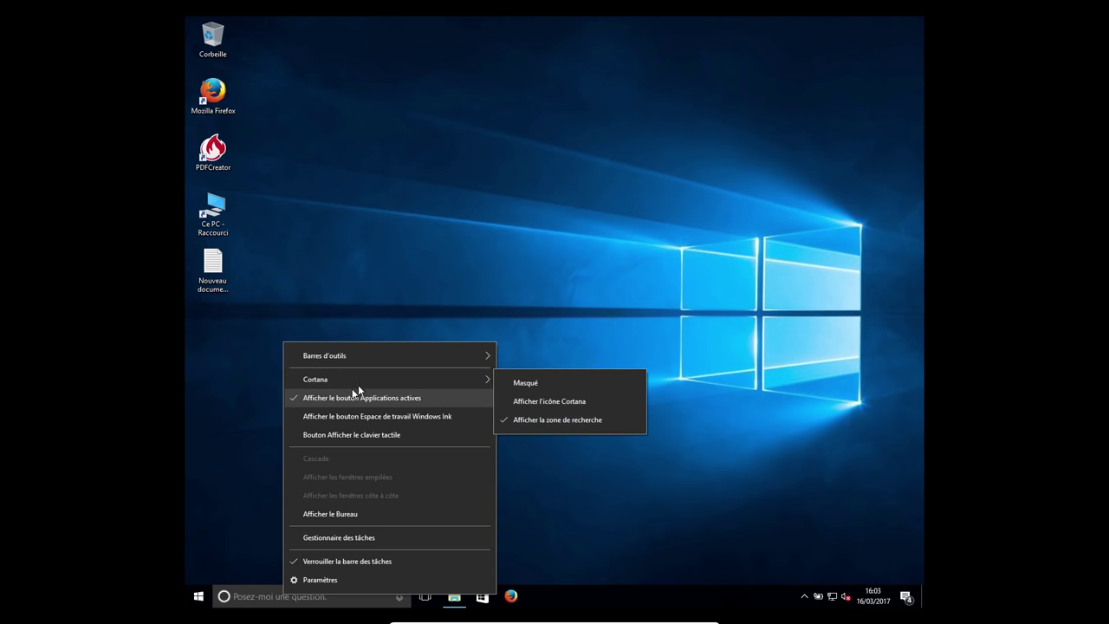
click(579, 382)
Check Système > Informations système (Windows 10 Famille 1607, 2,00 Go RAM), close Settings, open Ce PC.
click(198, 595)
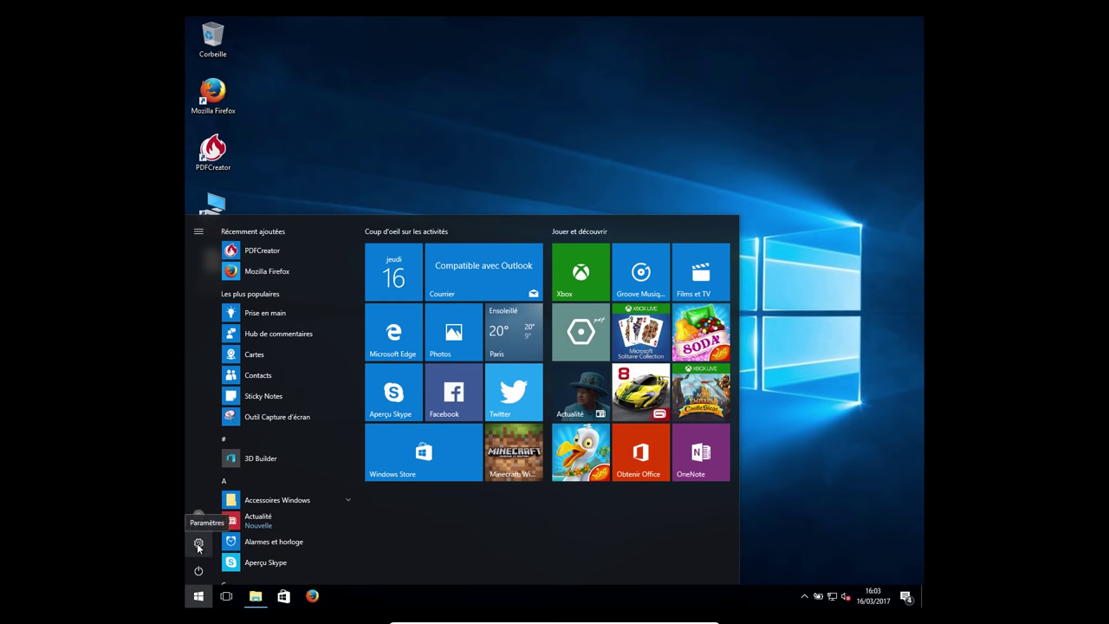
click(199, 544)
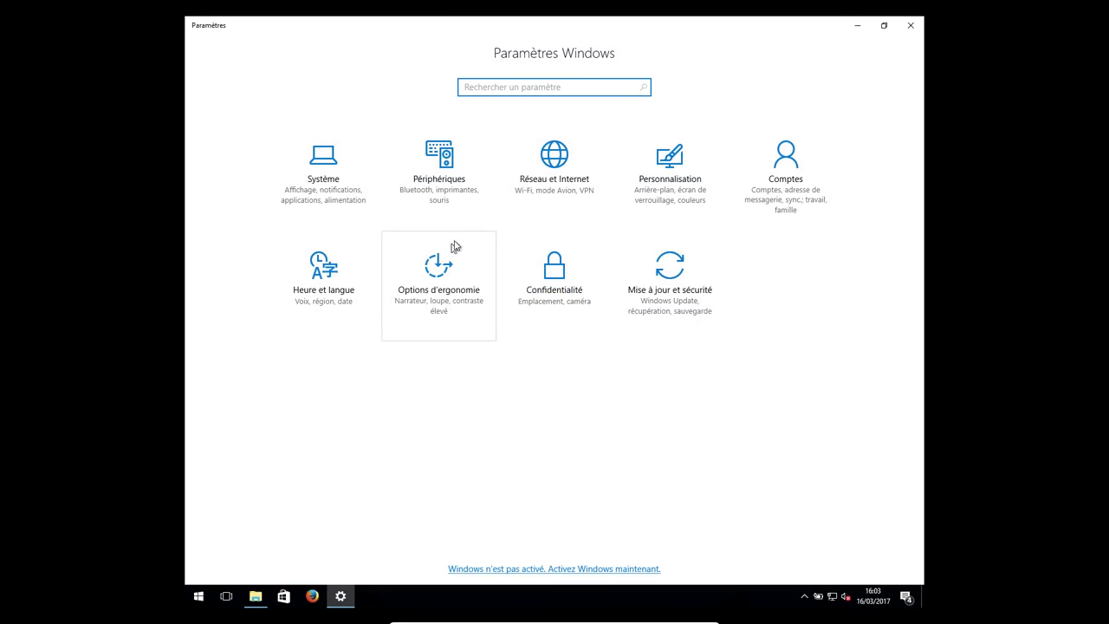
click(301, 179)
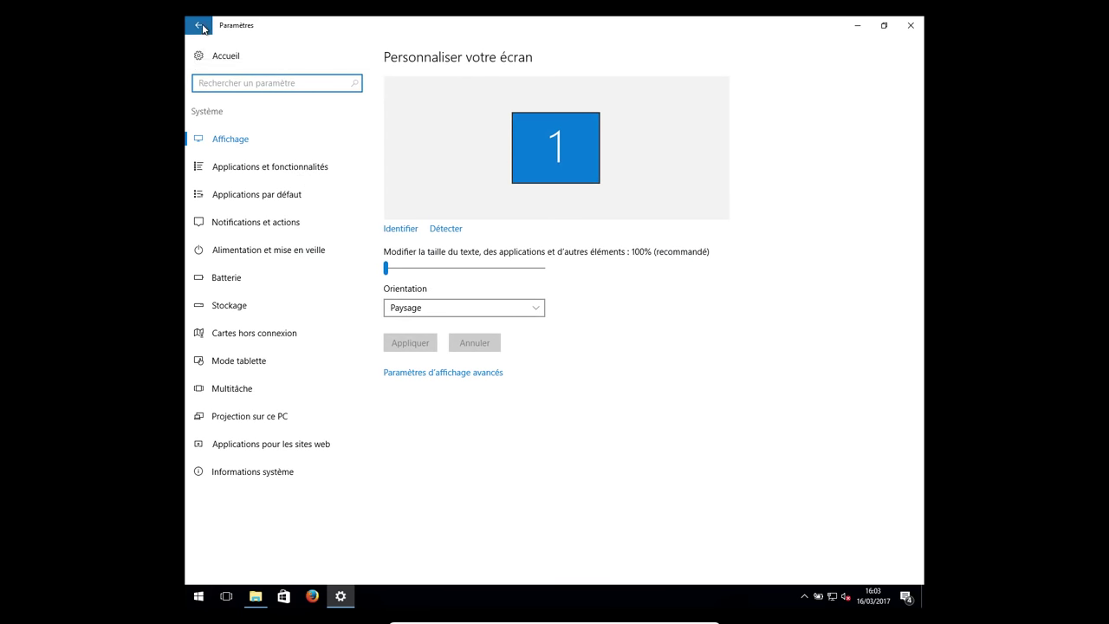
click(242, 472)
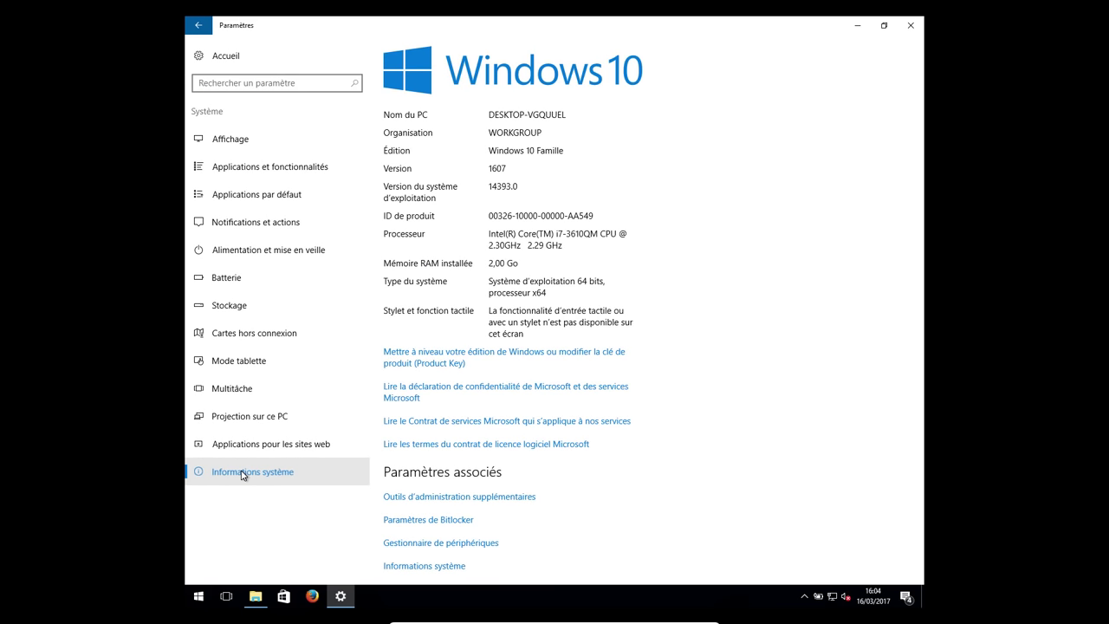
click(201, 30)
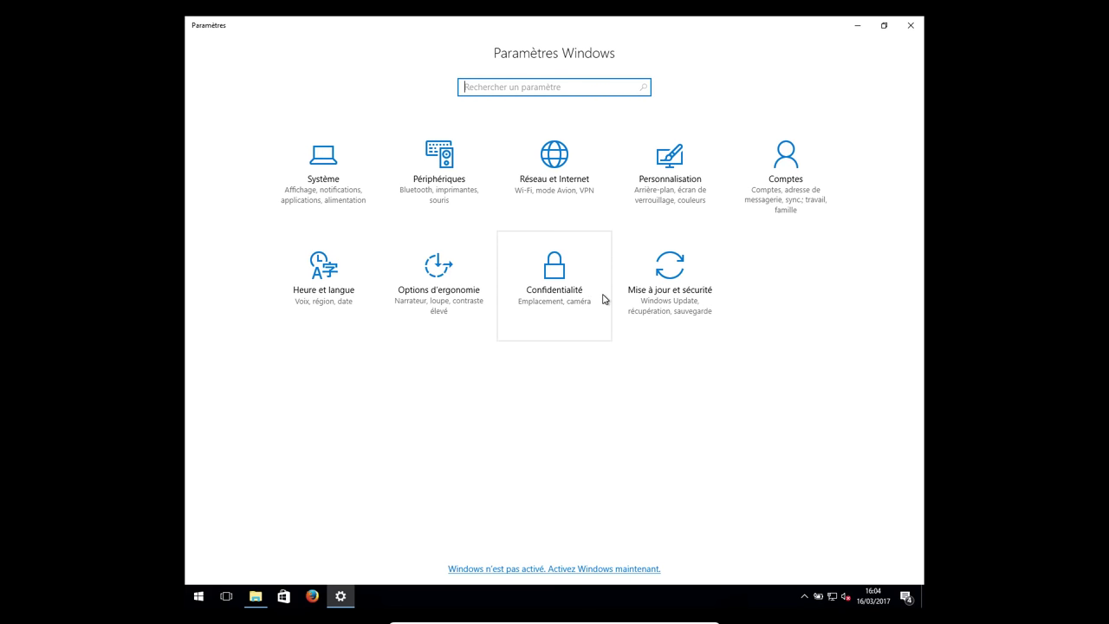
click(911, 25)
double_click(213, 209)
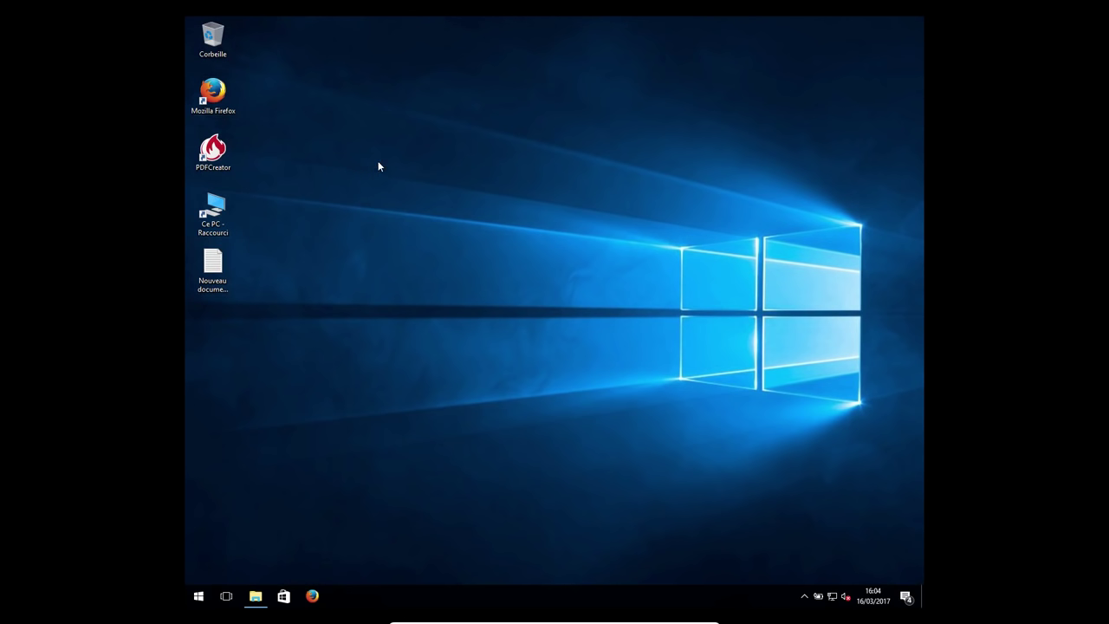
Show Control Panel maximized with items as Grandes icônes, glancing at the Système page.
click(443, 113)
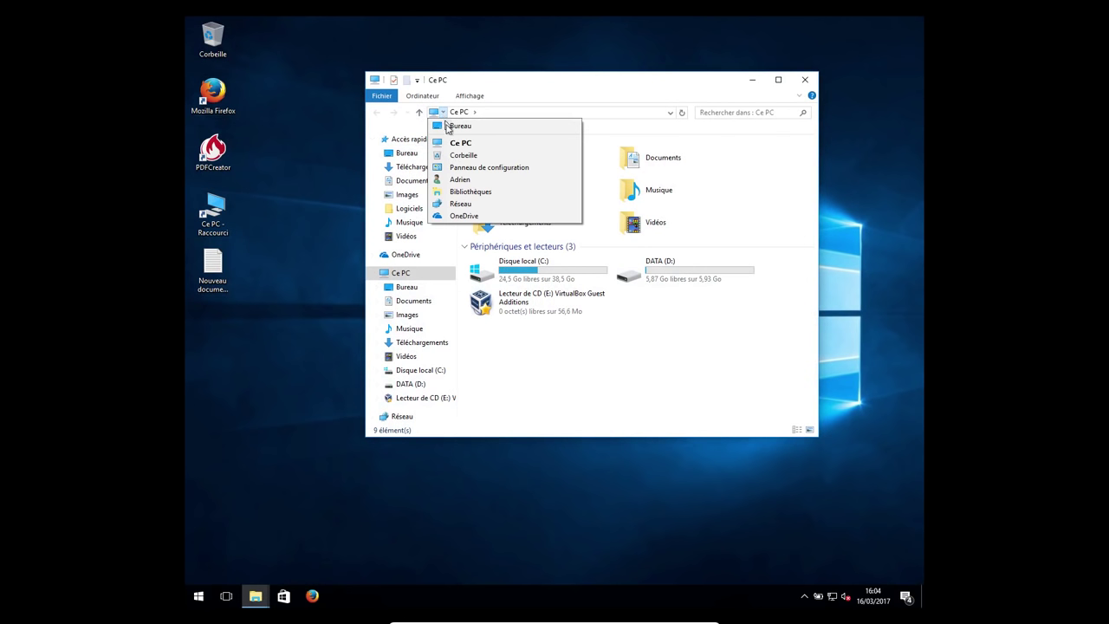
click(468, 165)
click(749, 128)
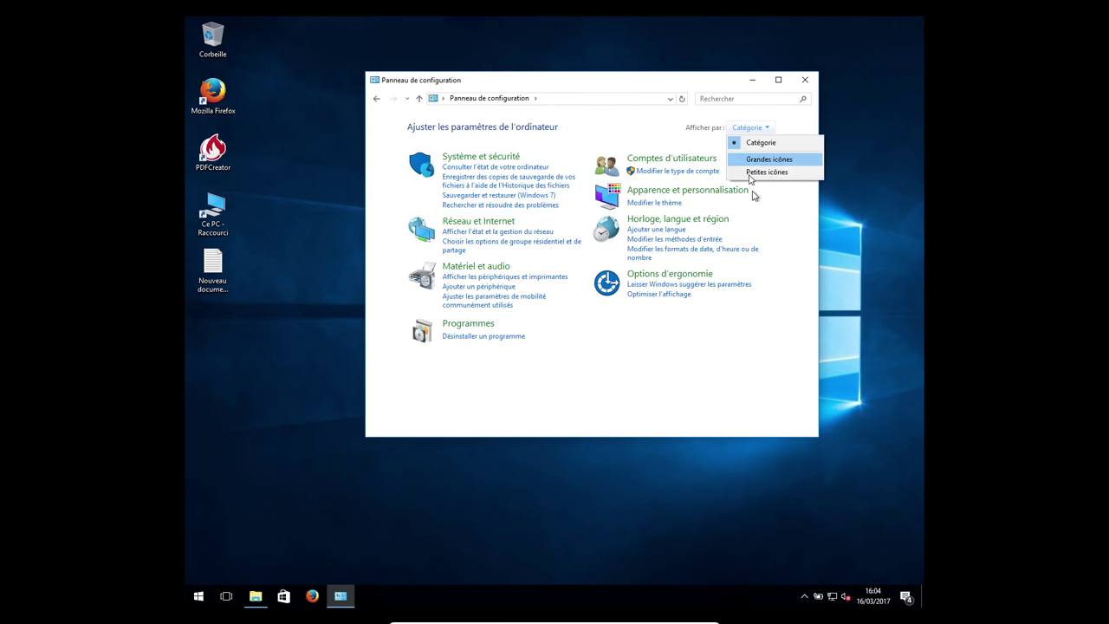
click(767, 160)
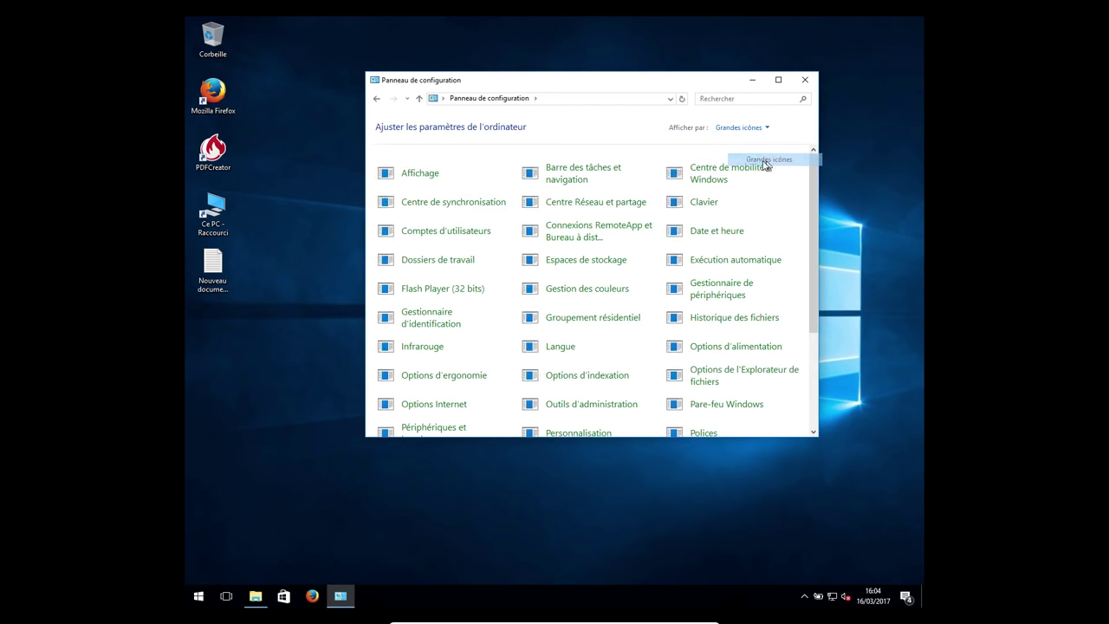
click(778, 79)
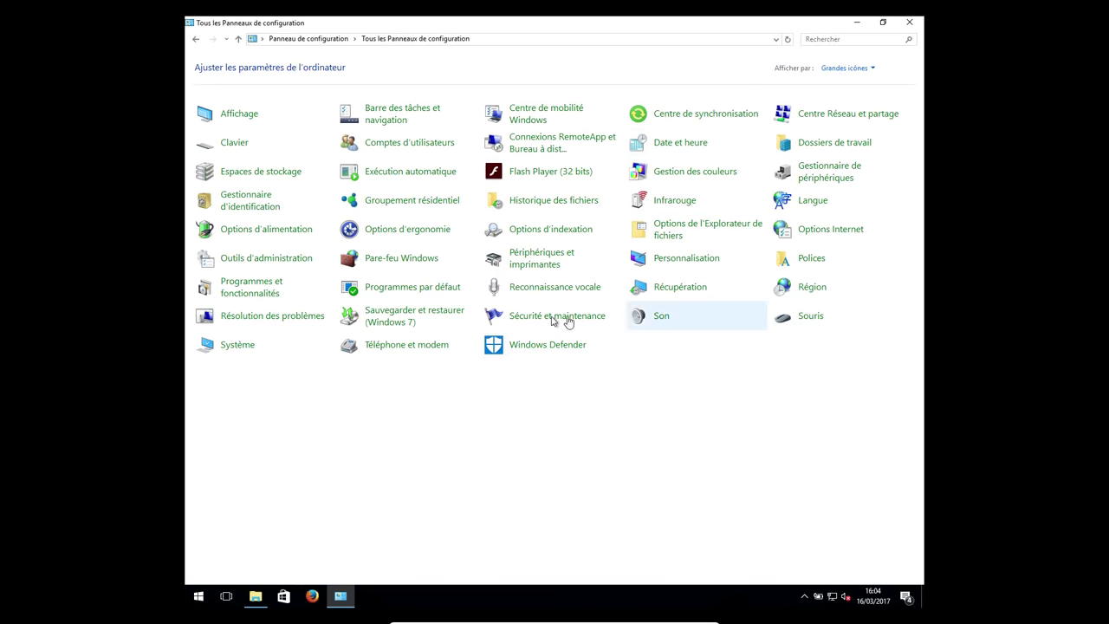
click(252, 345)
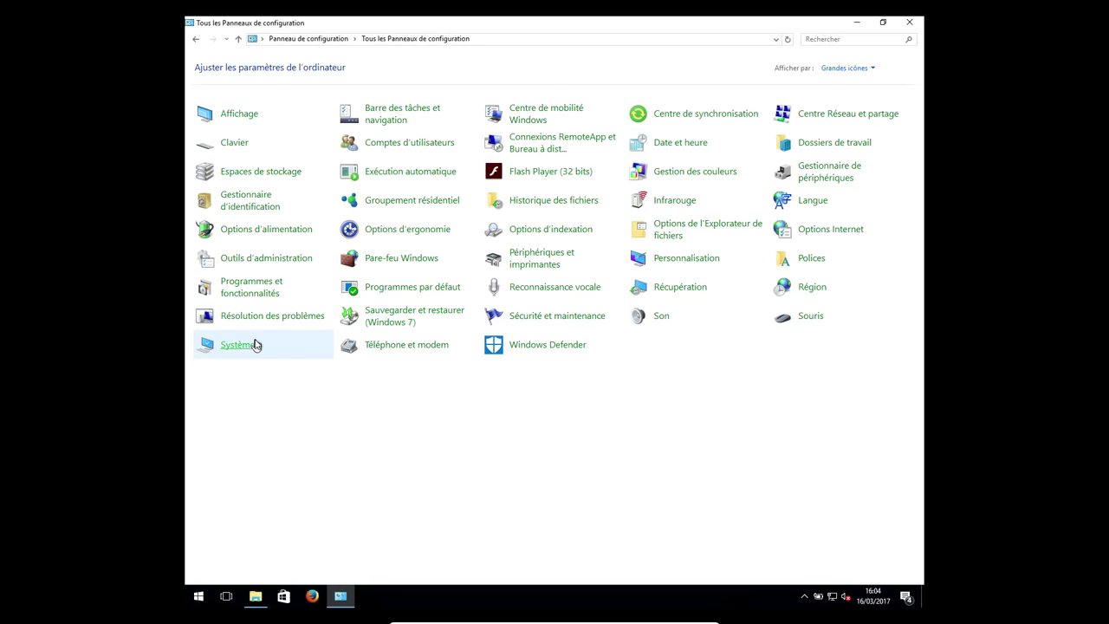
click(196, 39)
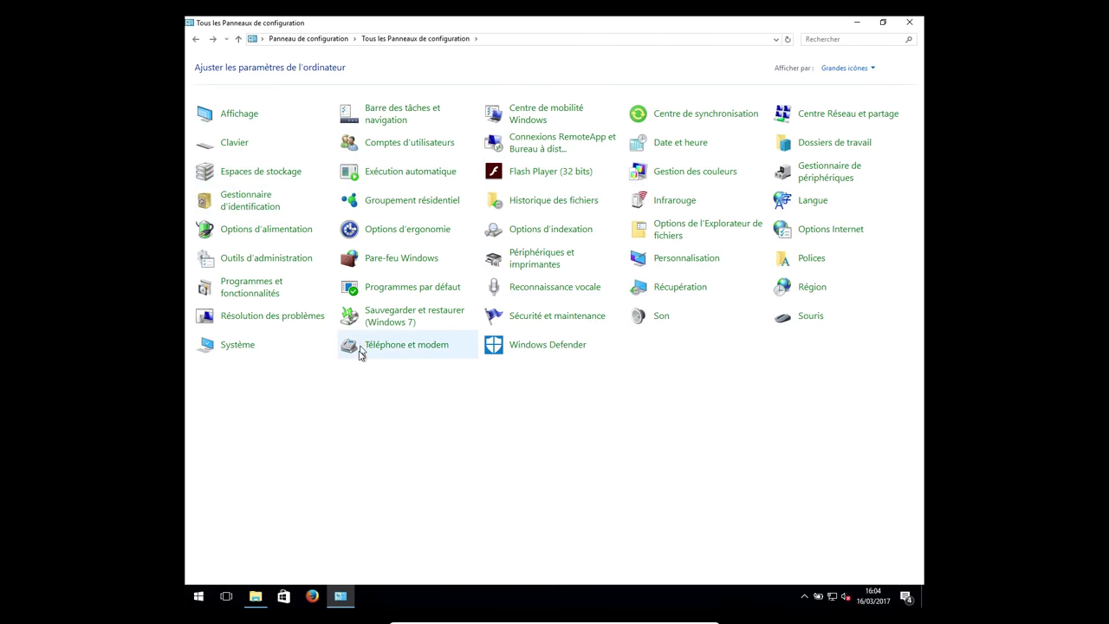
In Programmes et fonctionnalités, inspect Microsoft OneDrive, then start Activer ou désactiver des fonctionnalités Windows.
click(248, 292)
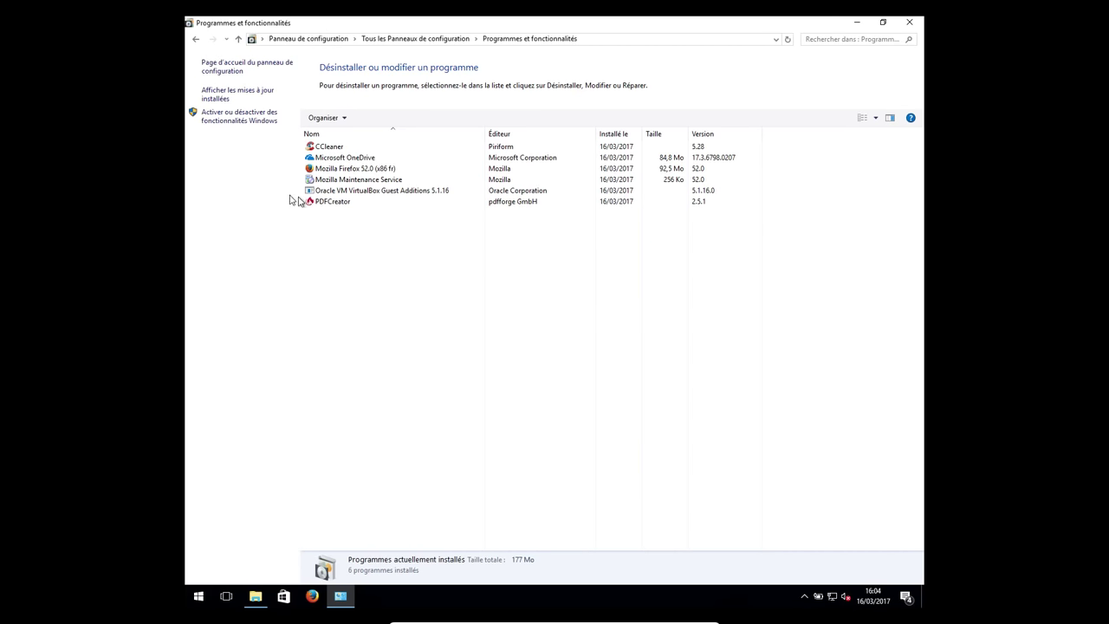
click(355, 158)
right_click(356, 161)
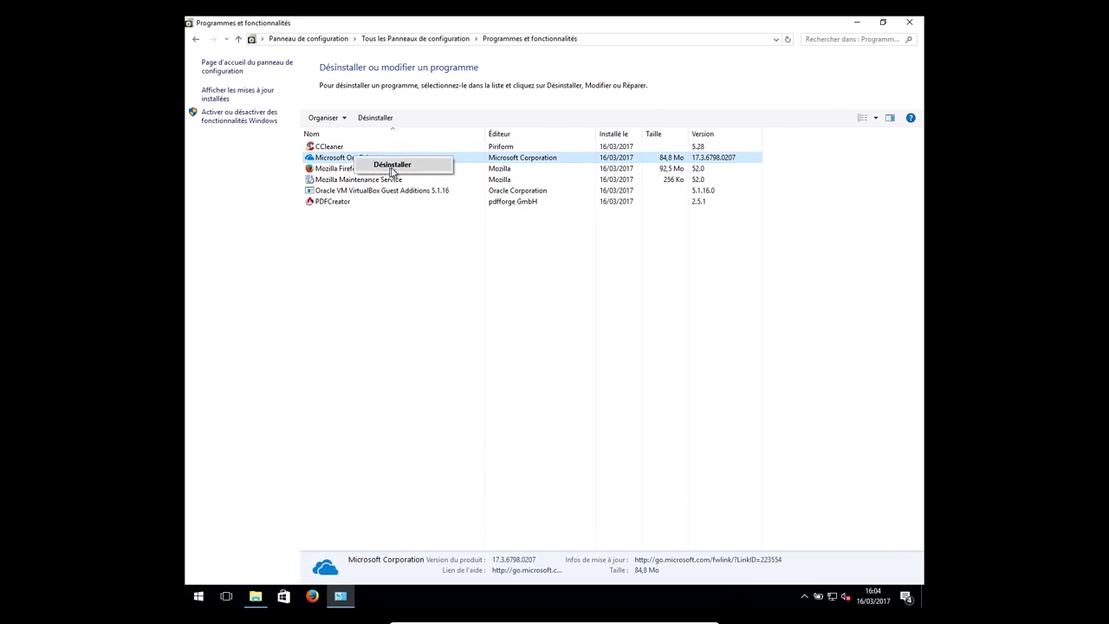
click(389, 255)
click(246, 120)
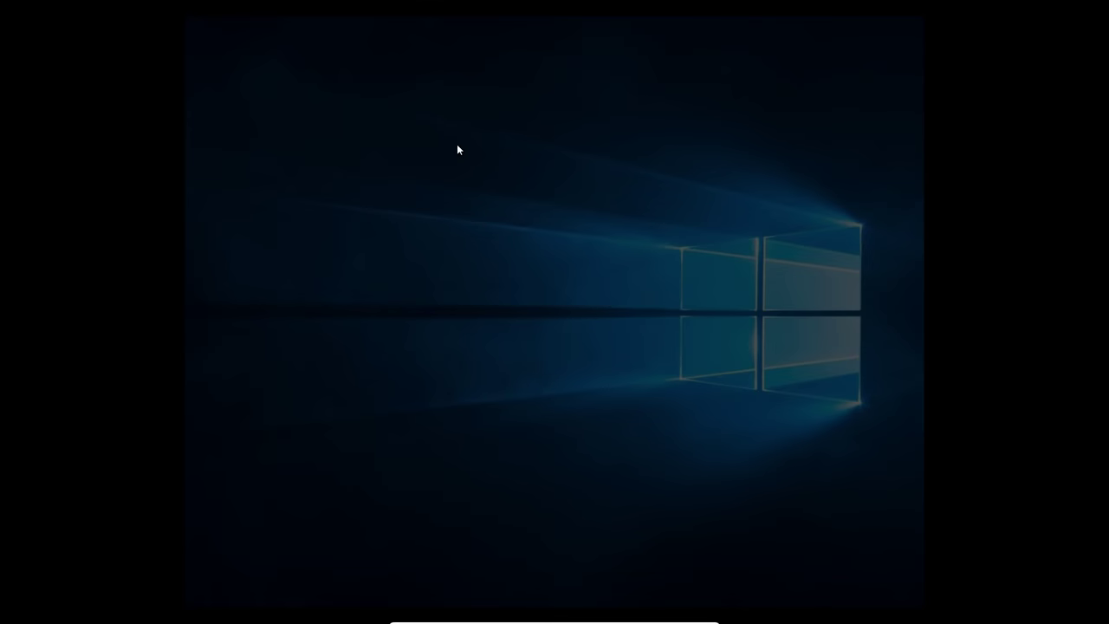
Confirm with the administrator password, then move and enlarge the Windows Features dialog.
text(********)
key(Return)
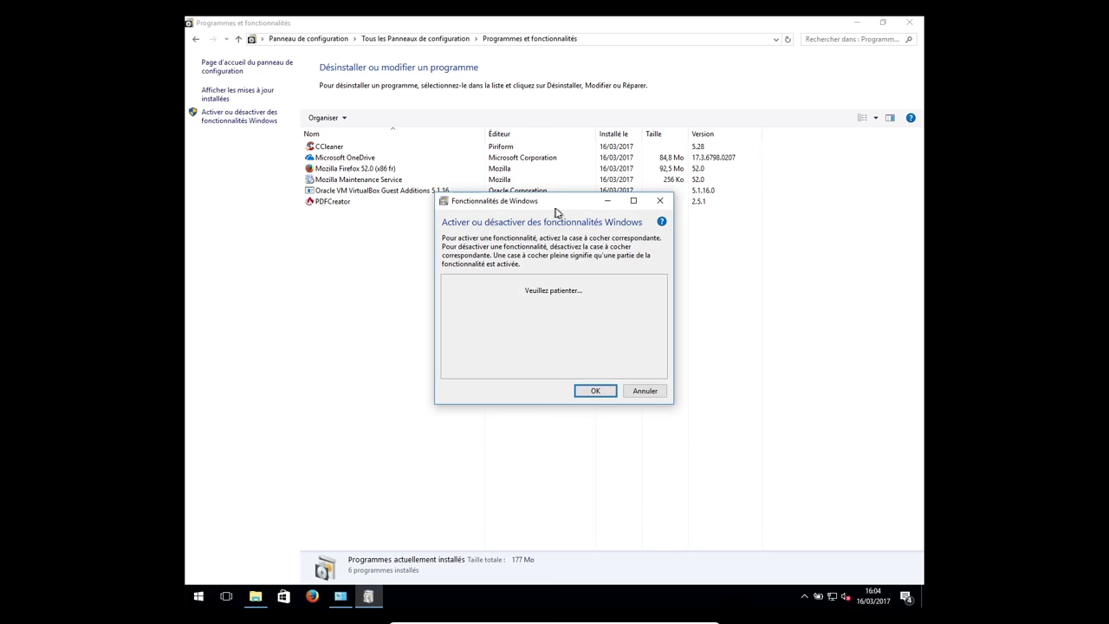
drag(552, 208, 427, 100)
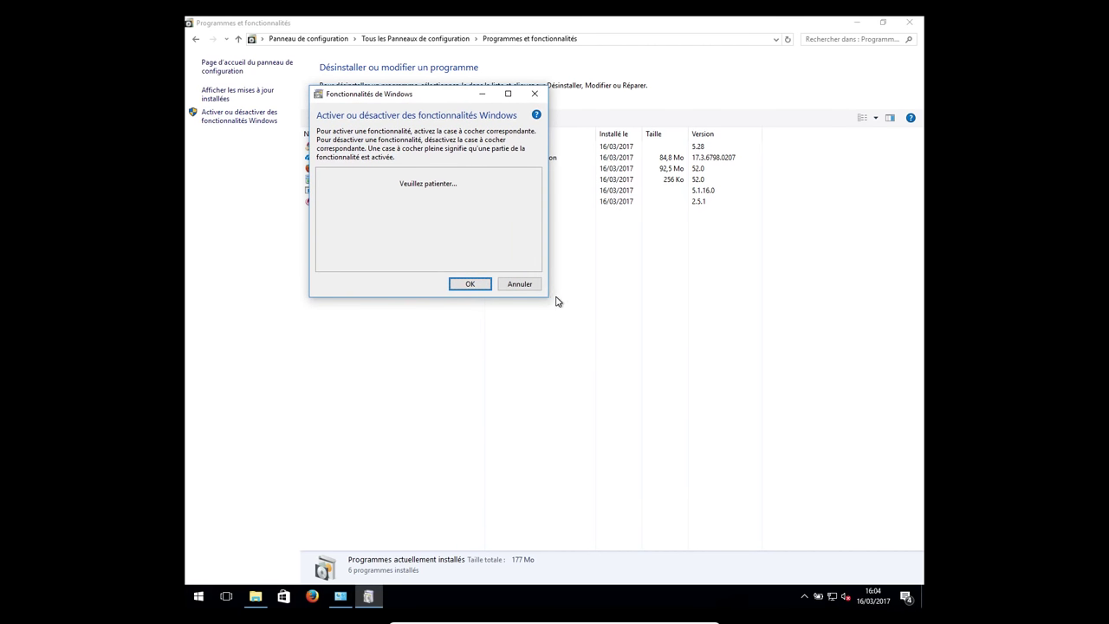
drag(547, 299, 731, 450)
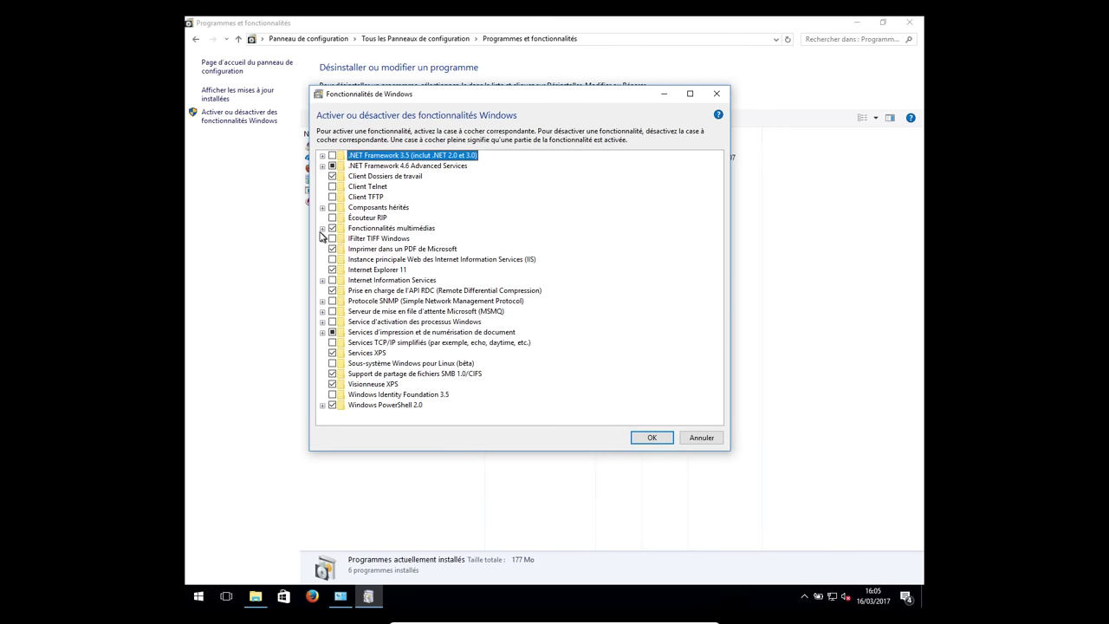
Expand Services d'impression et de numérisation de document to show its sub-features.
click(322, 228)
click(321, 229)
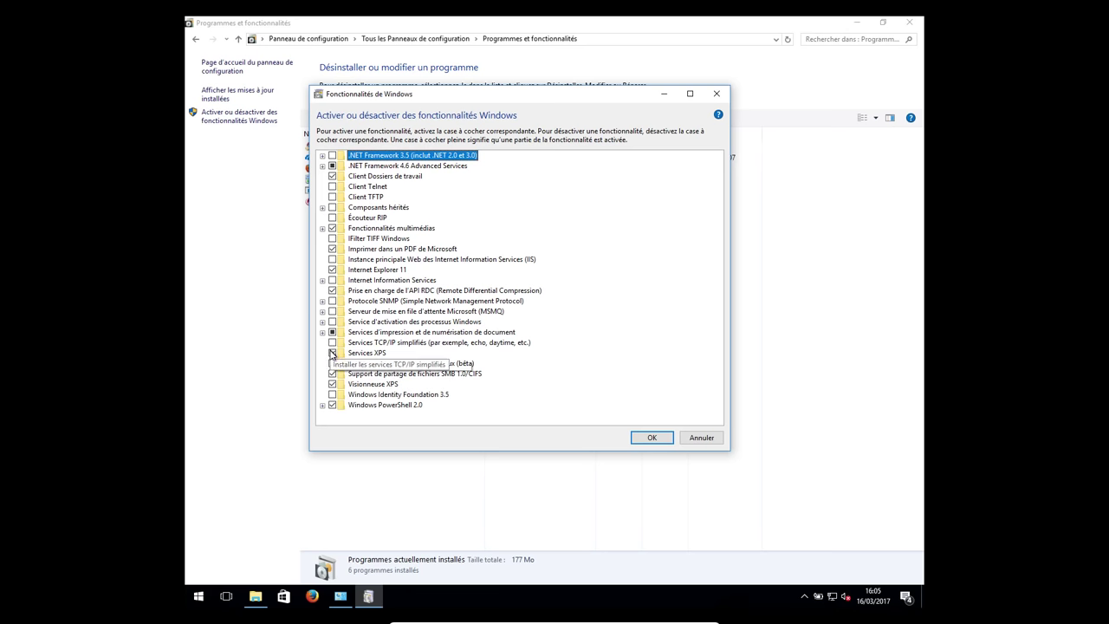
click(322, 333)
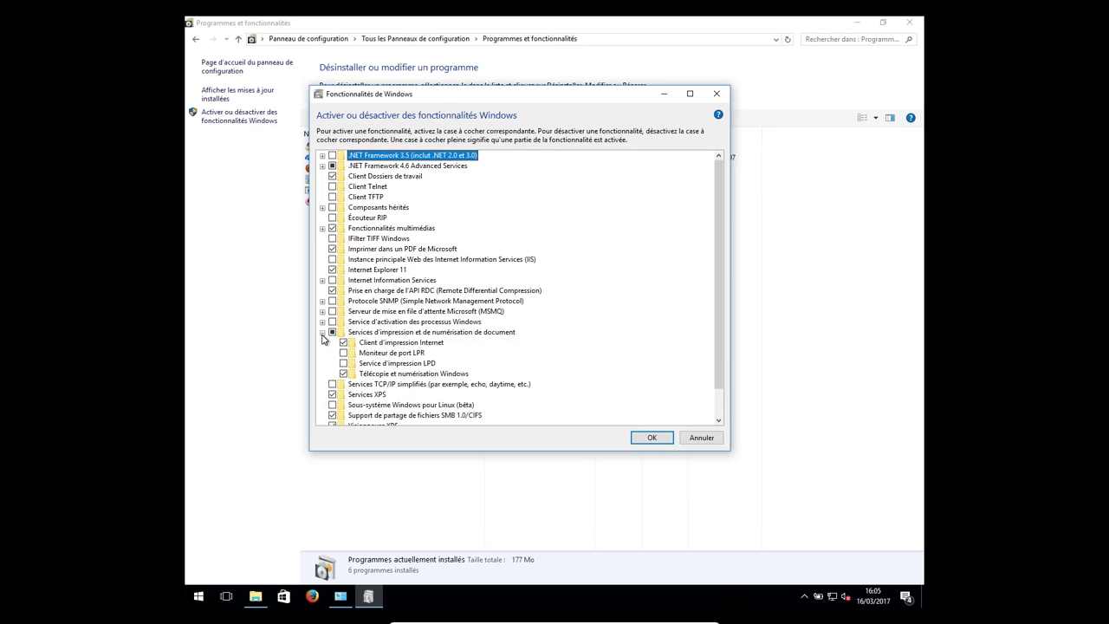